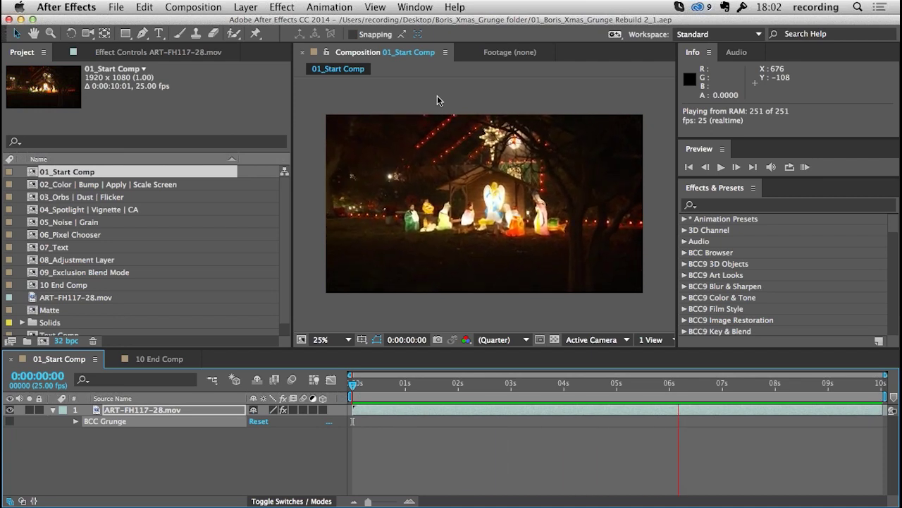
Stop the 01_Start Comp playback, then play the 10 End Comp composition to review the finished grunge look
key("space")
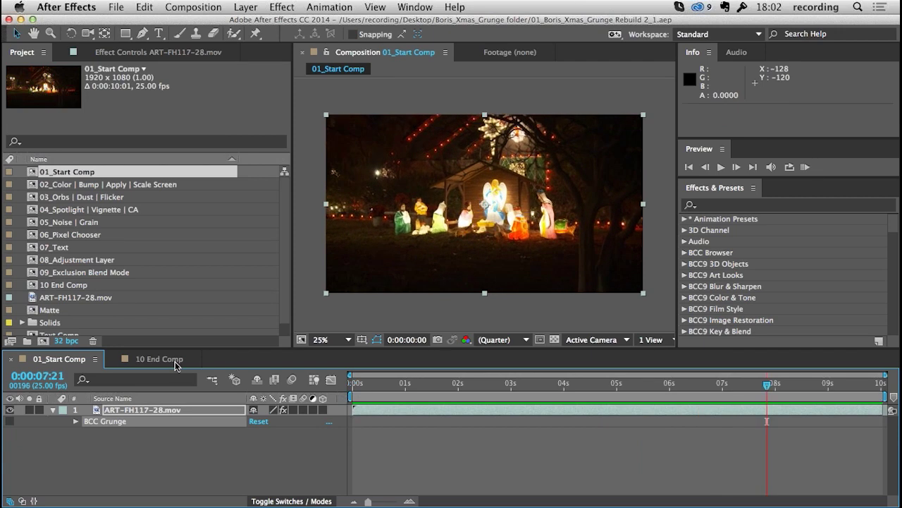
left_click(159, 359)
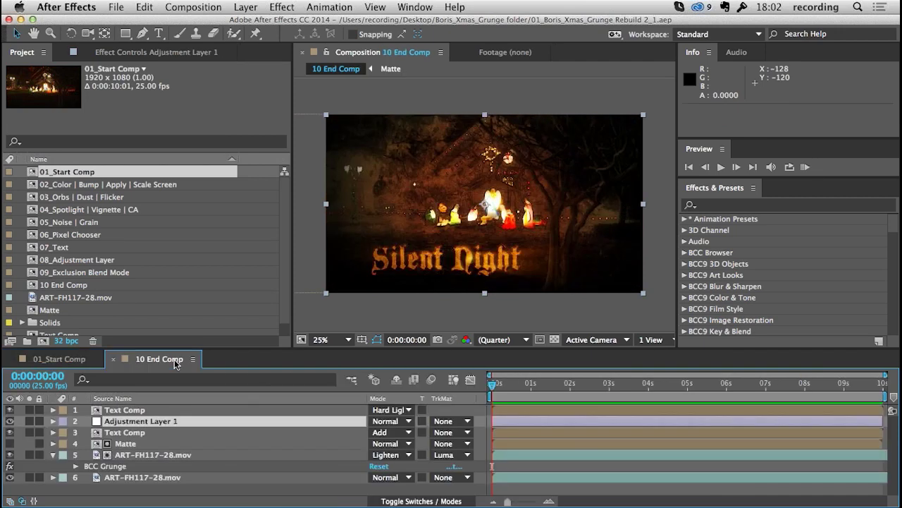
key("space")
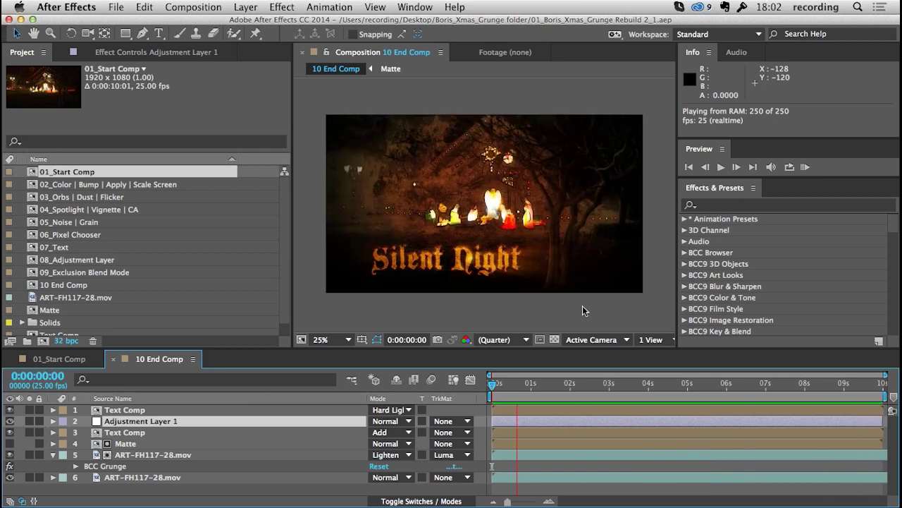
key("space")
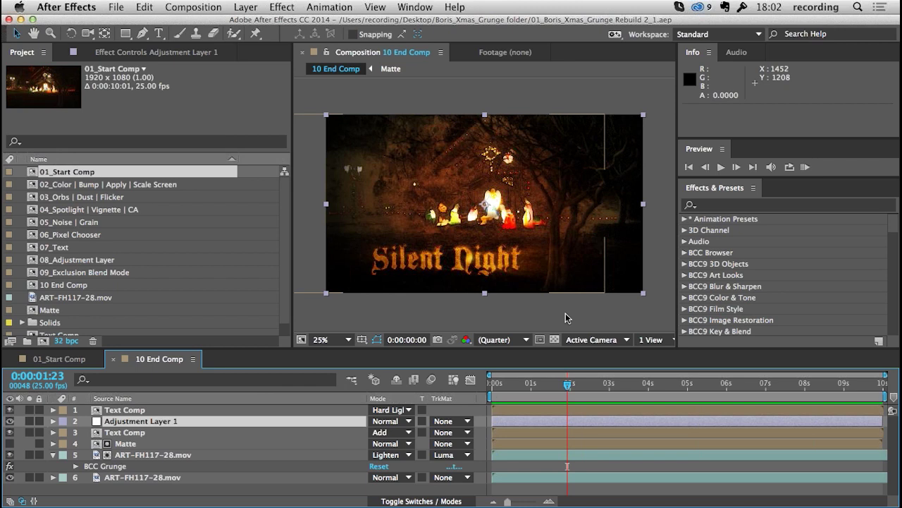
Return to 01_Start Comp and enable the BCC Grunge effect on the ART-FH117-28.mov layer
left_click(75, 363)
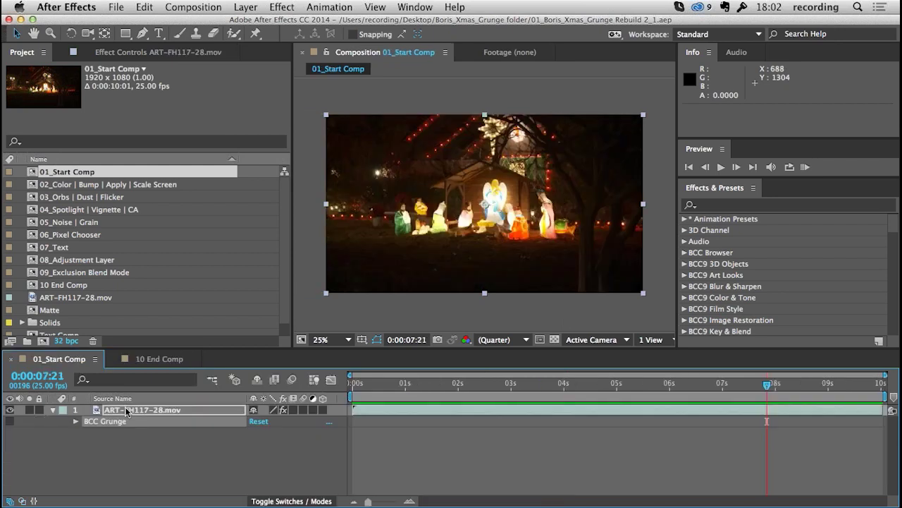
double_click(128, 414)
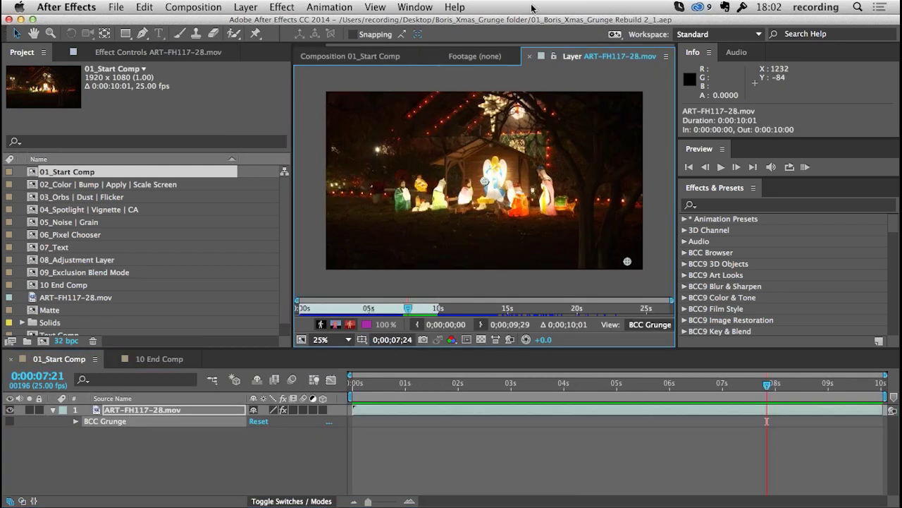
left_click(530, 56)
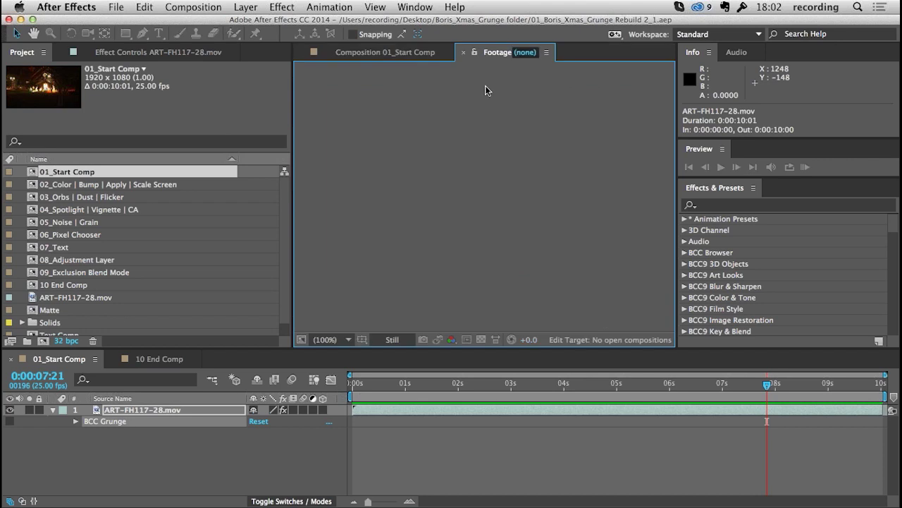
left_click(120, 421)
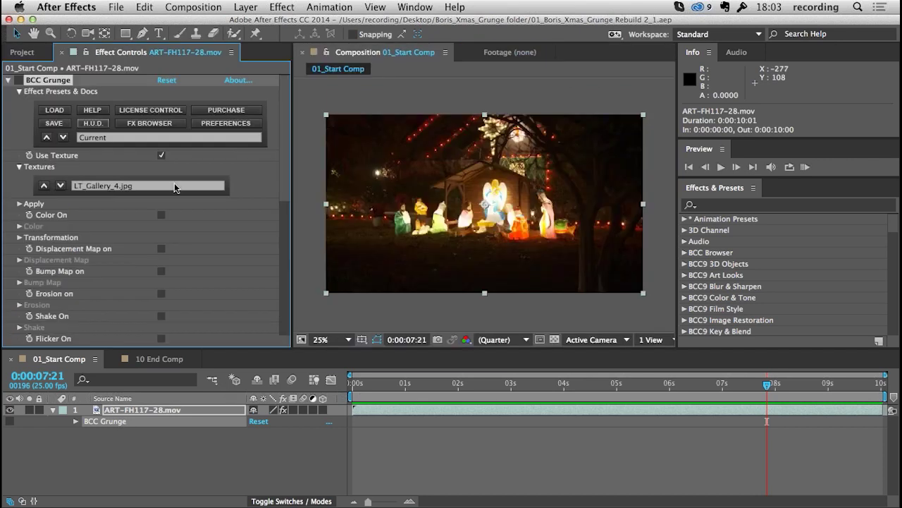
left_click(19, 80)
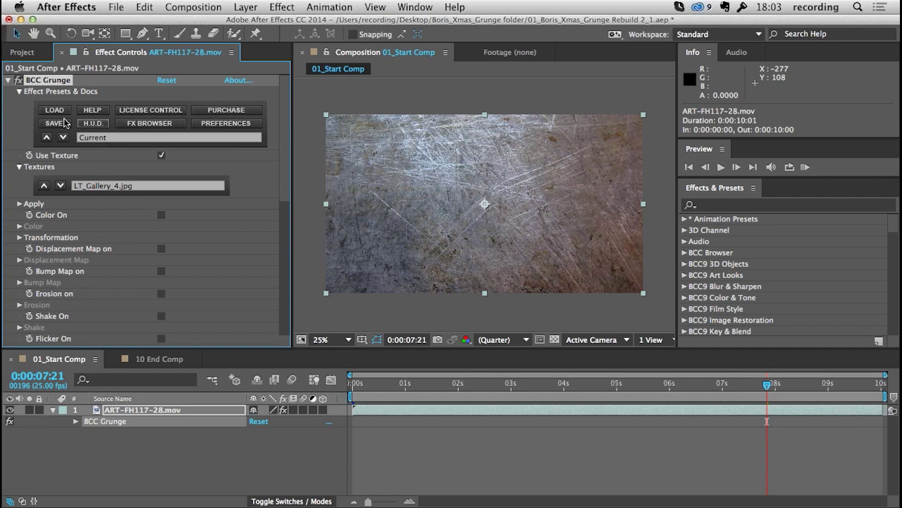
Open the FX Browser for BCC Grunge and preview its presets one by one, from AntiquedMetalFlake to FuzzyAndPitted
left_click(151, 124)
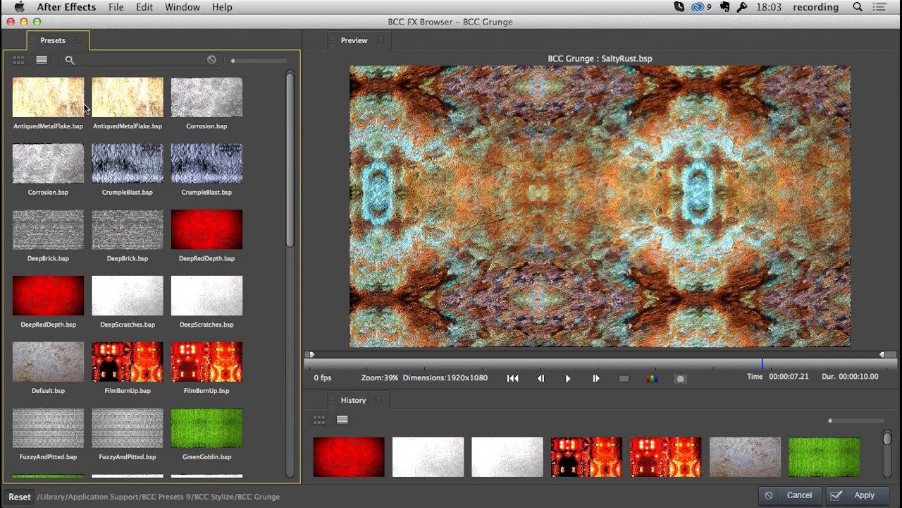
left_click(54, 105)
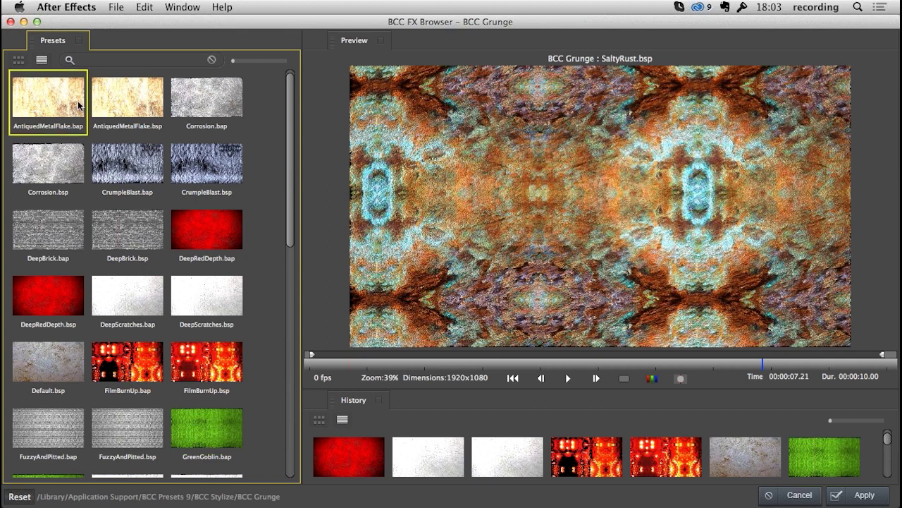
left_click(150, 109)
left_click(196, 131)
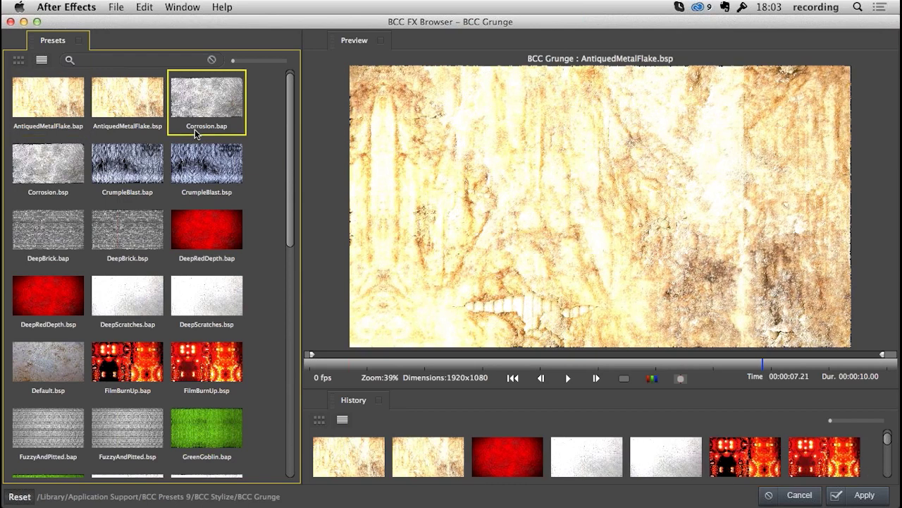
key("Down")
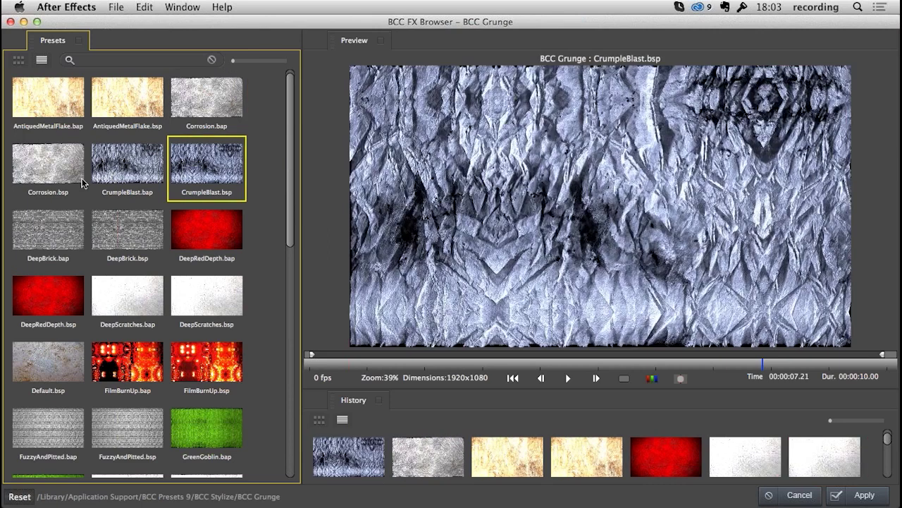
key("Left")
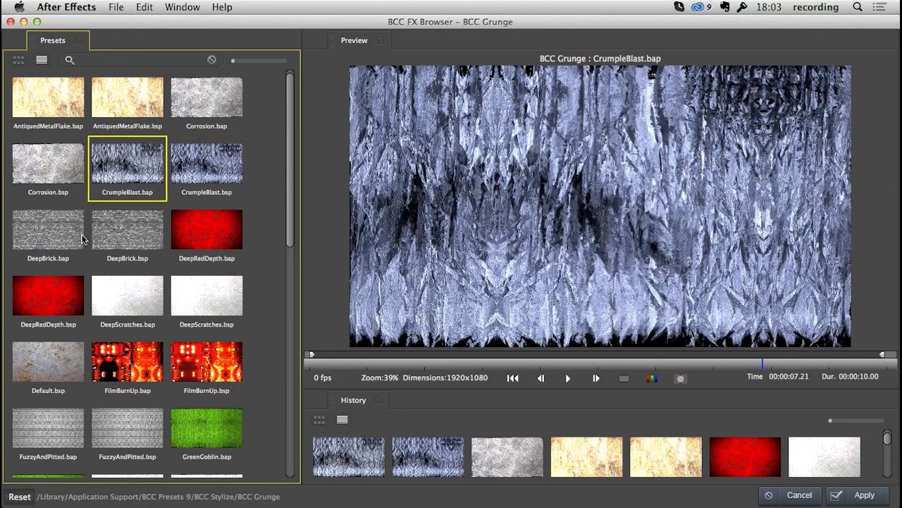
key("Left")
key("Down")
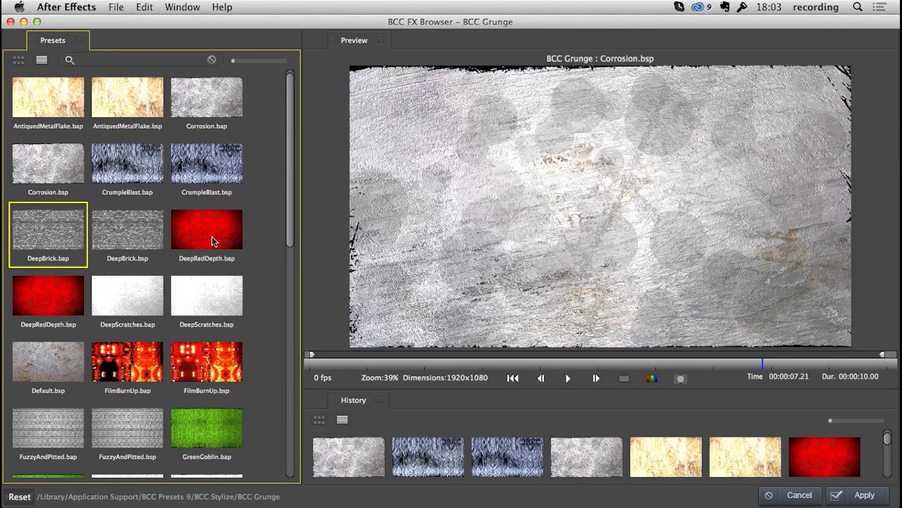
key("Right")
key("Right")
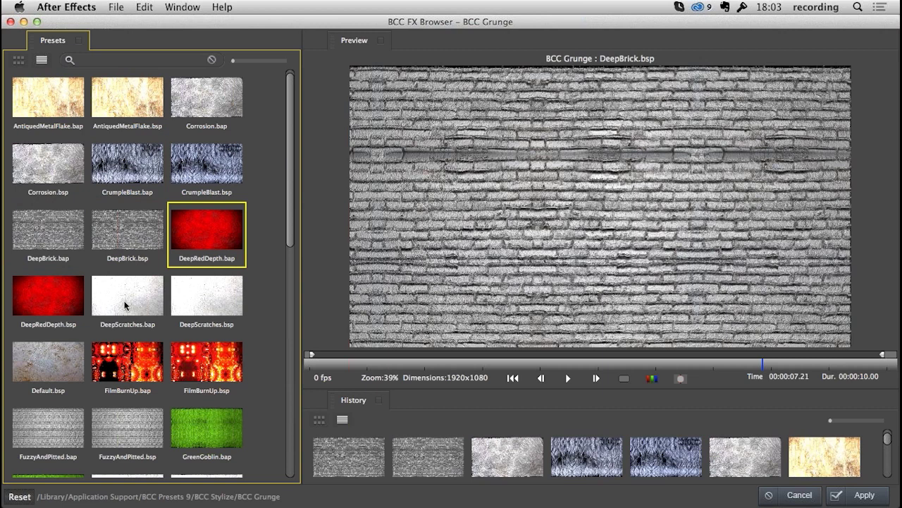
key("Down")
key("Left")
key("Left")
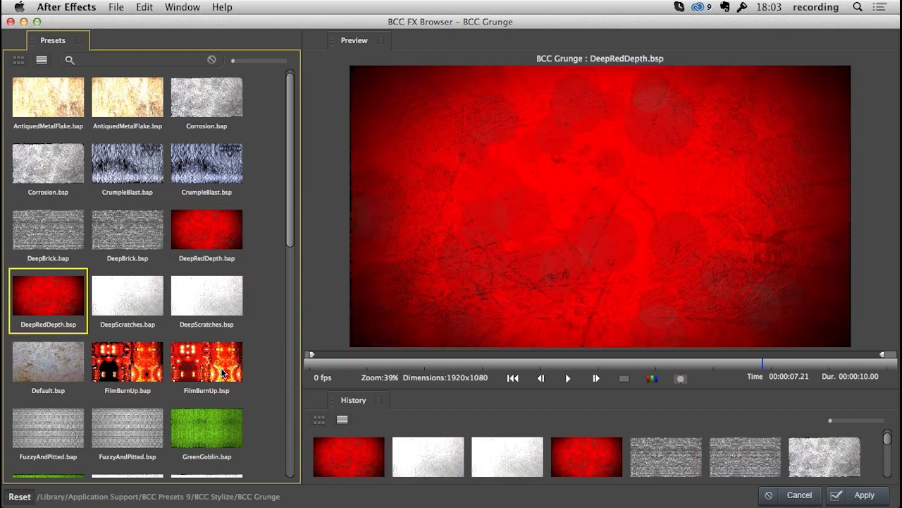
key("Down")
key("Right")
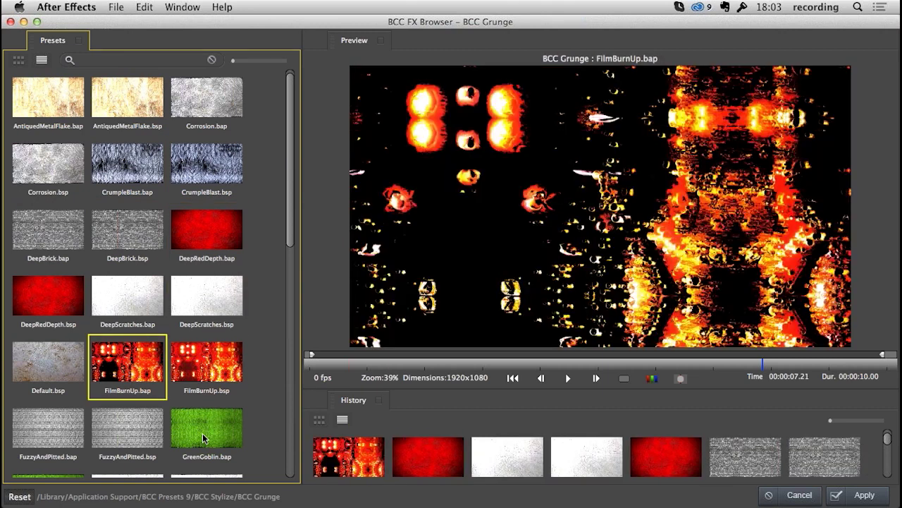
key("Right")
key("Down")
key("Left")
key("Left")
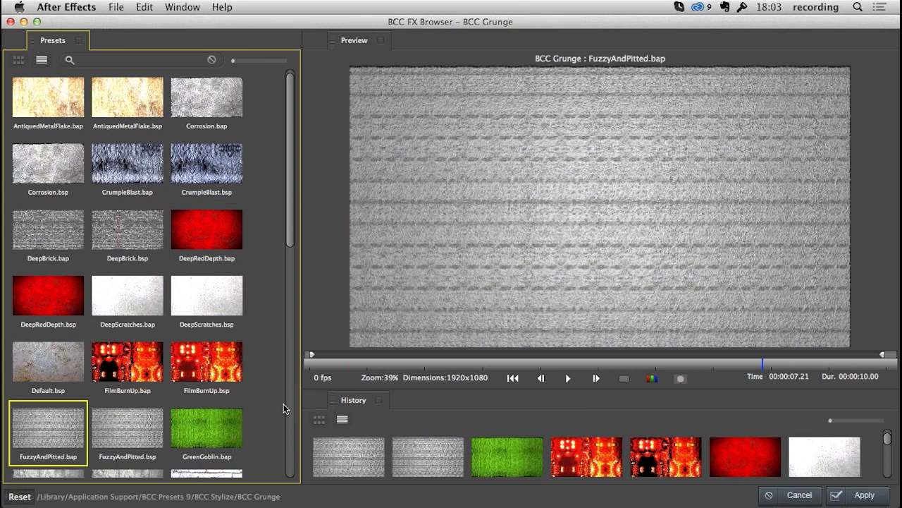
Preview the PittedAndEroded.bsp preset and leave the FX Browser without applying a preset
scroll(282, 408, "down", 5)
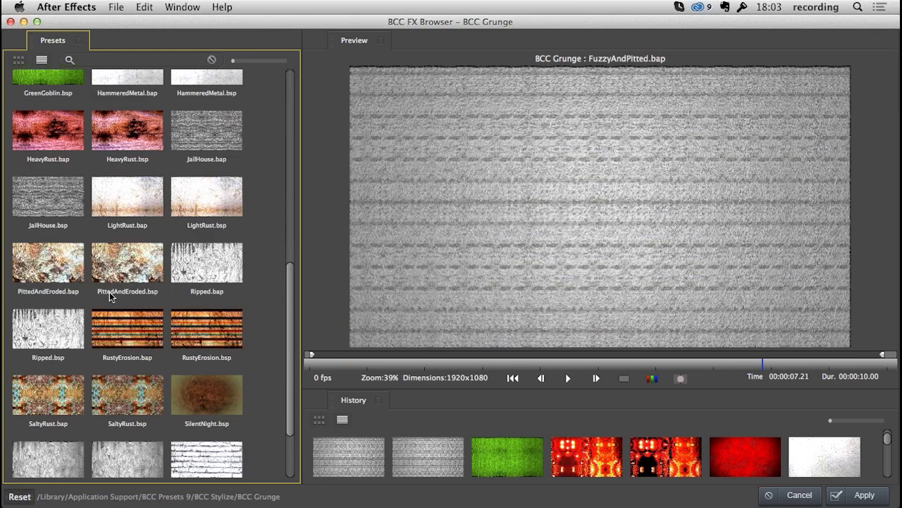
scroll(110, 292, "up", 1)
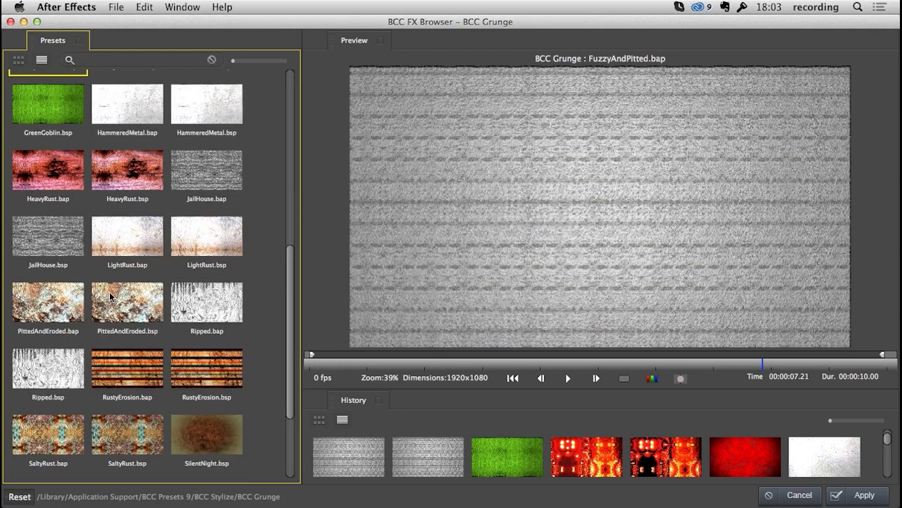
left_click(109, 292)
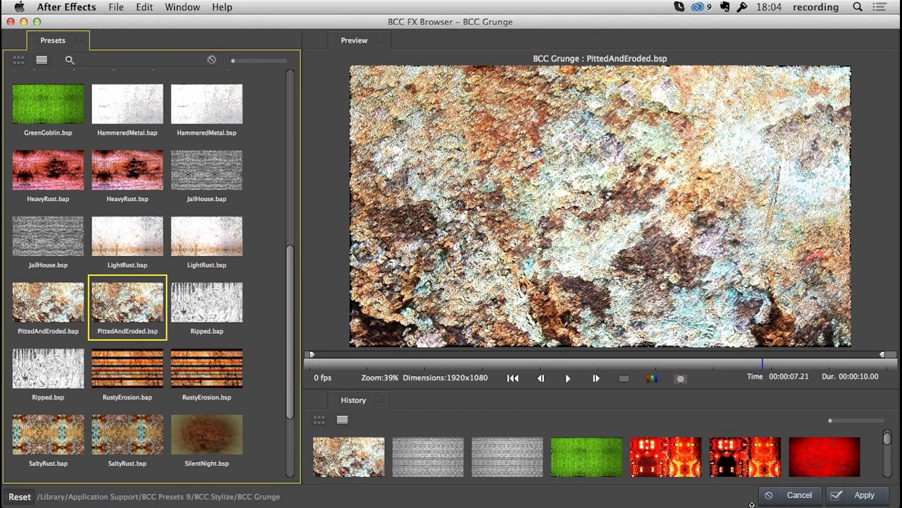
left_click(806, 498)
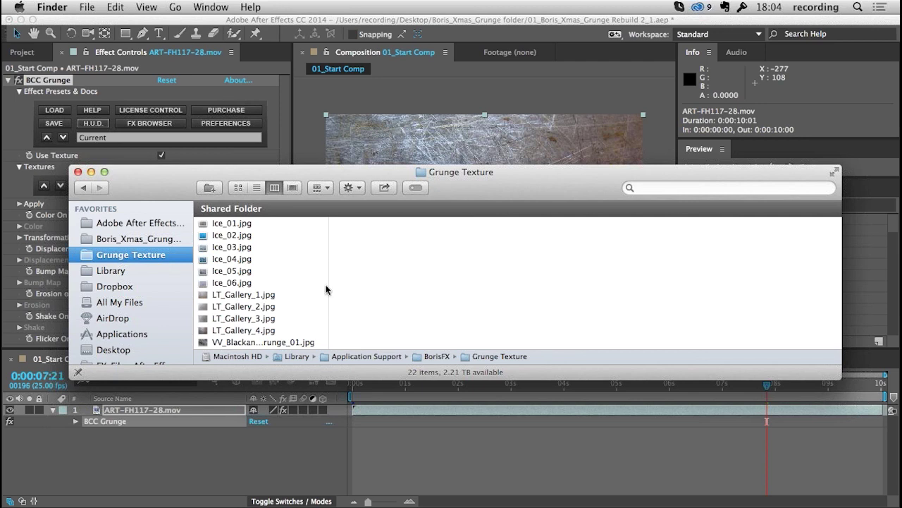
Examine the LT_Gallery_1.jpg texture from the Grunge Texture folder at large size in Finder, then close its preview
left_click(260, 296)
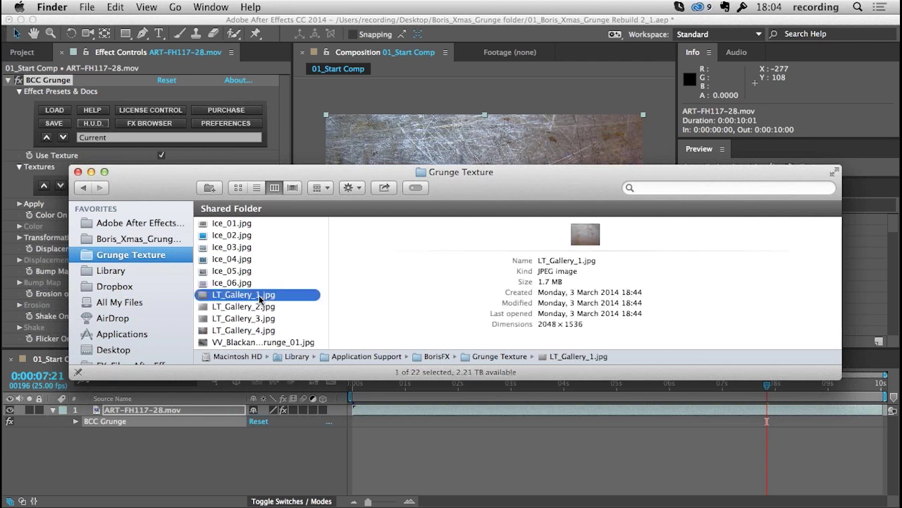
key("space")
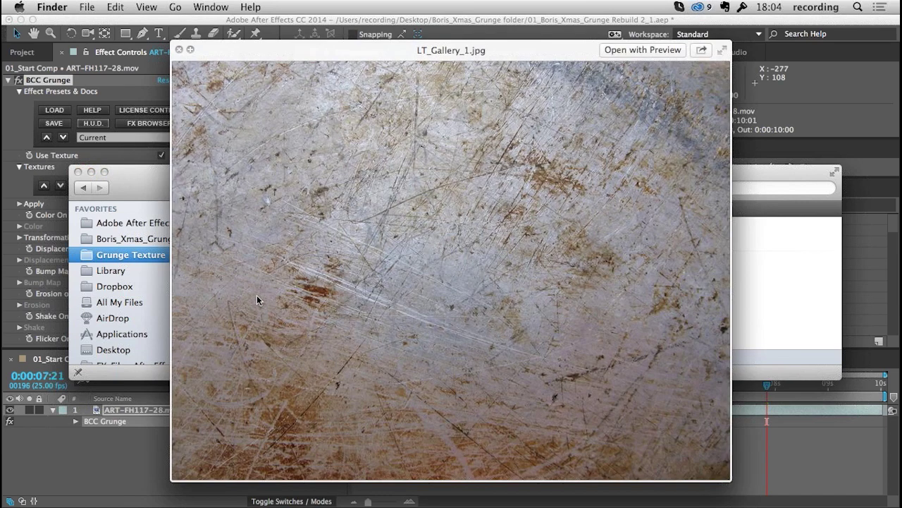
key("space")
key("space")
key("space")
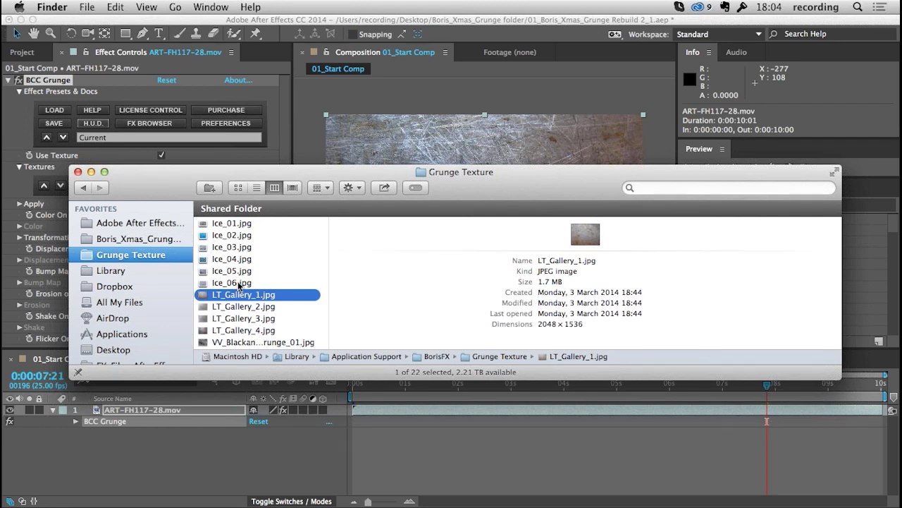
Switch to Safari, look through the Design Shack article on water and ice textures, and open the Ice Texture 1033 page on Flickr
key("super+Tab")
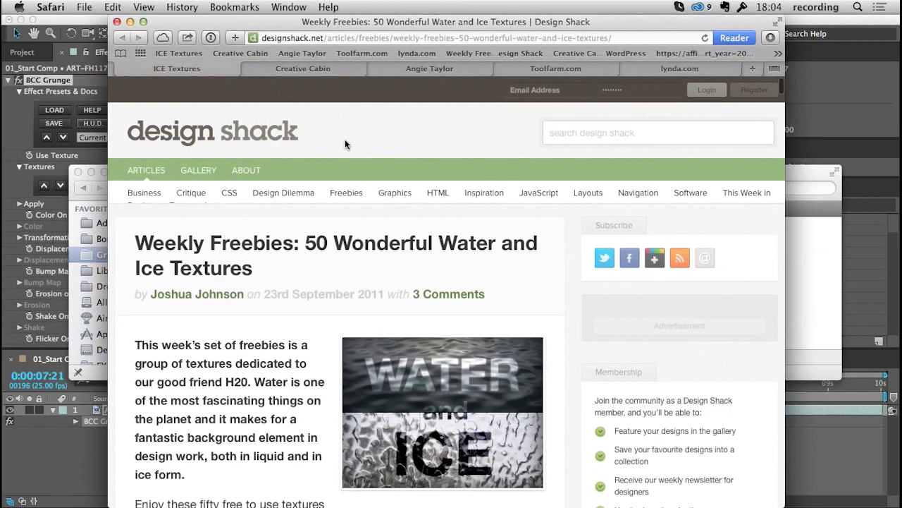
scroll(464, 311, "down", 1)
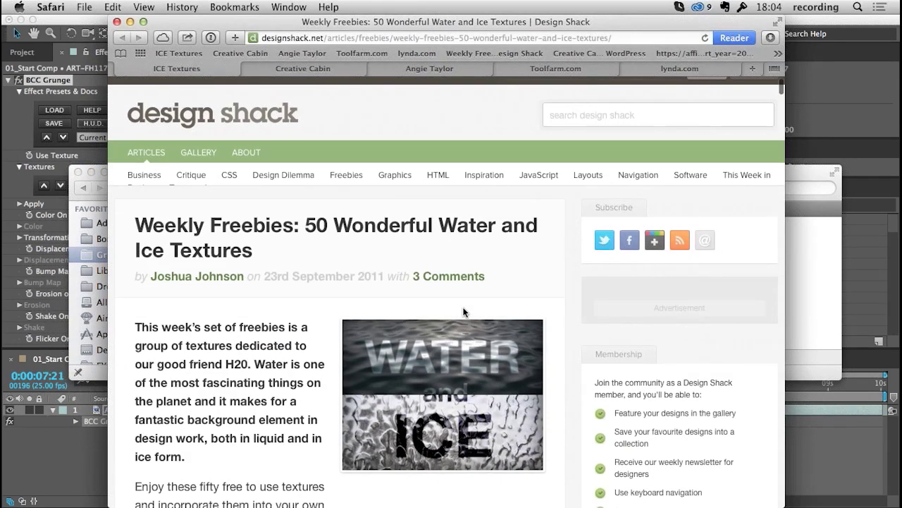
scroll(459, 325, "down", 3)
scroll(455, 342, "down", 1)
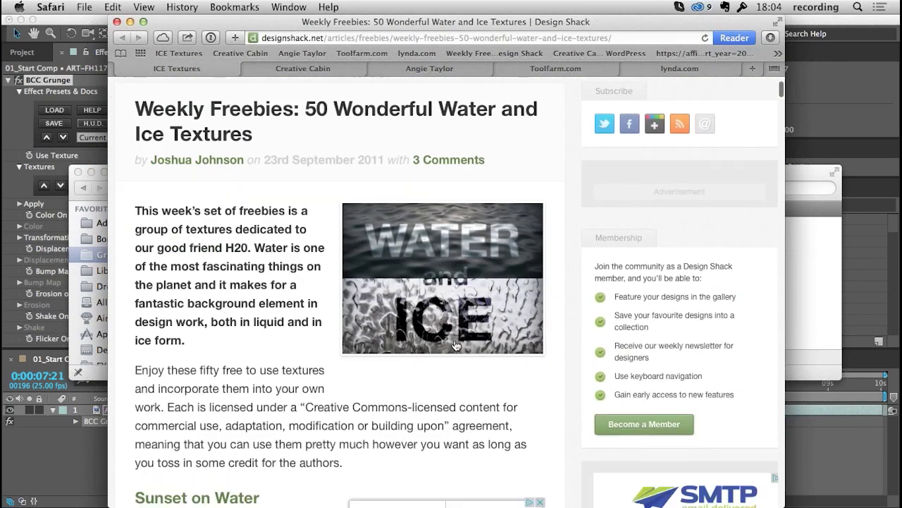
scroll(454, 345, "down", 8)
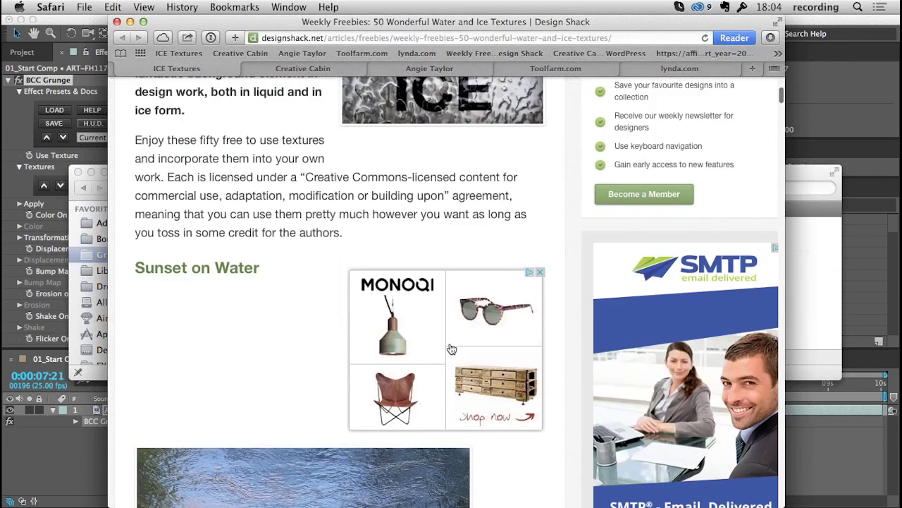
scroll(451, 349, "down", 15)
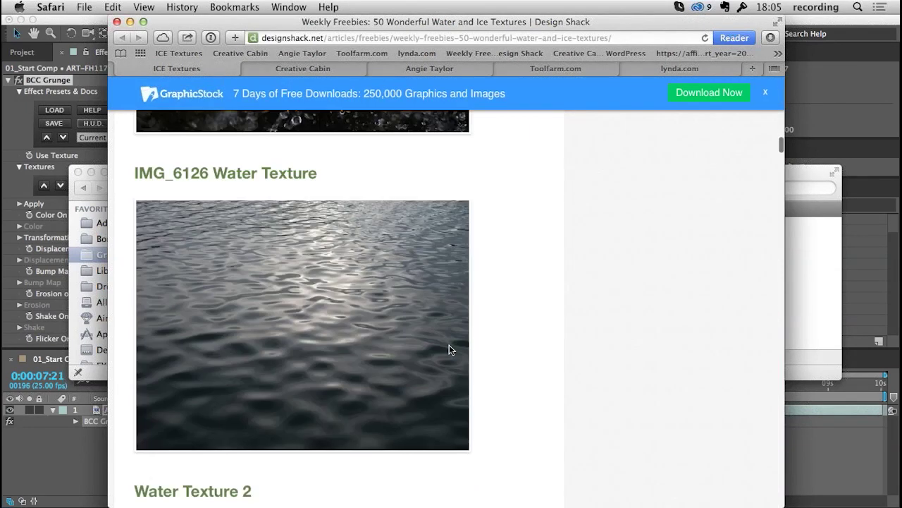
scroll(451, 349, "down", 12)
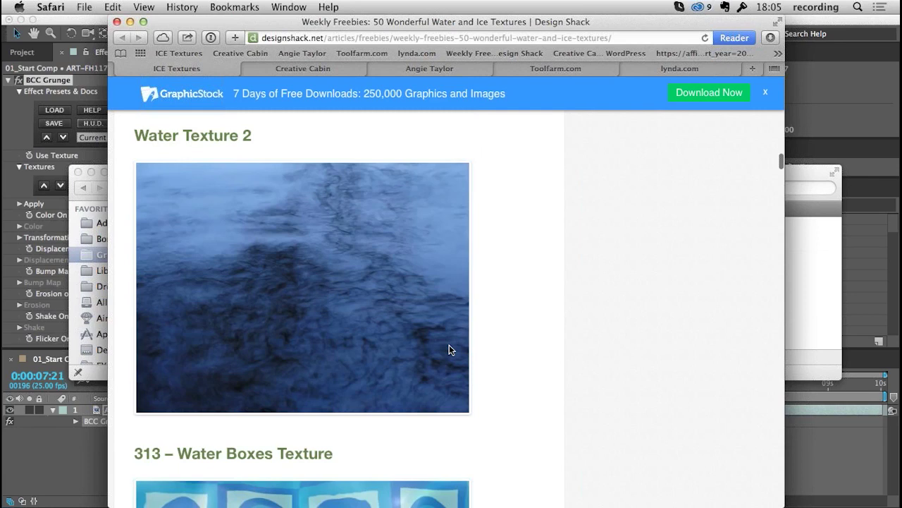
scroll(449, 344, "down", 15)
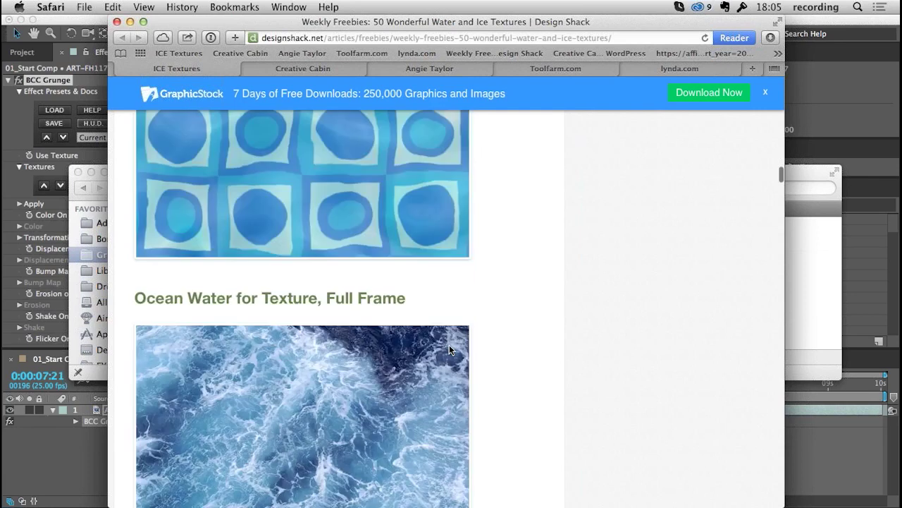
scroll(450, 348, "down", 20)
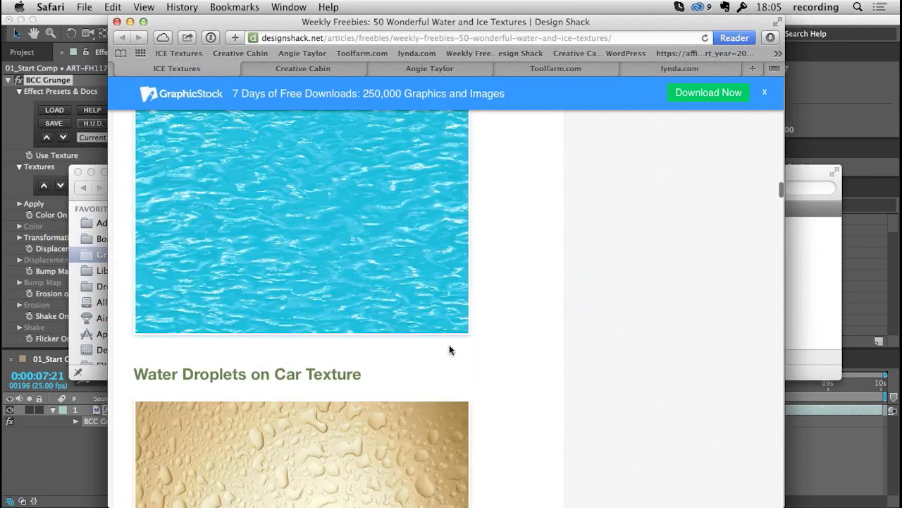
scroll(449, 349, "down", 20)
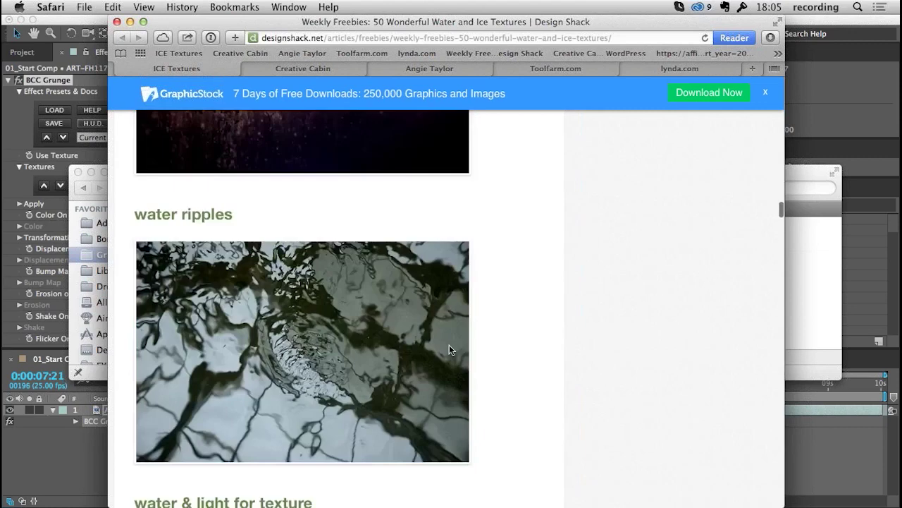
scroll(449, 350, "down", 20)
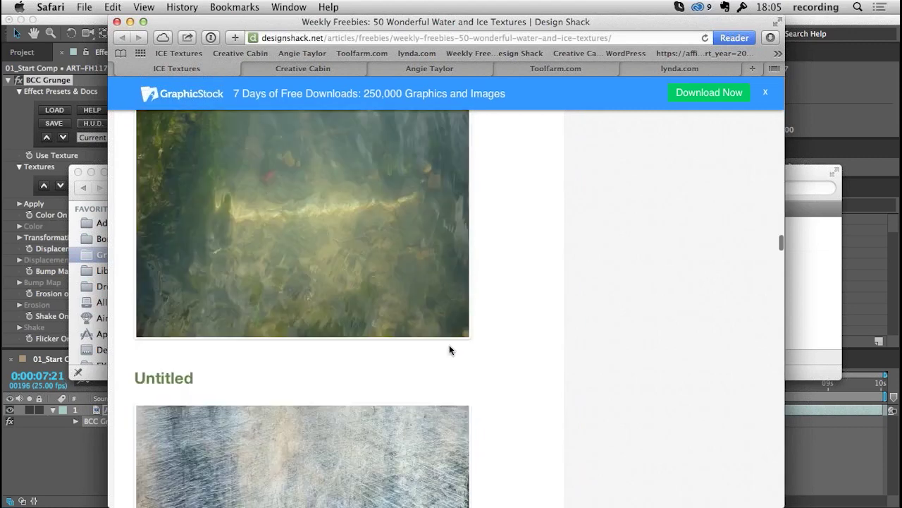
scroll(450, 349, "down", 20)
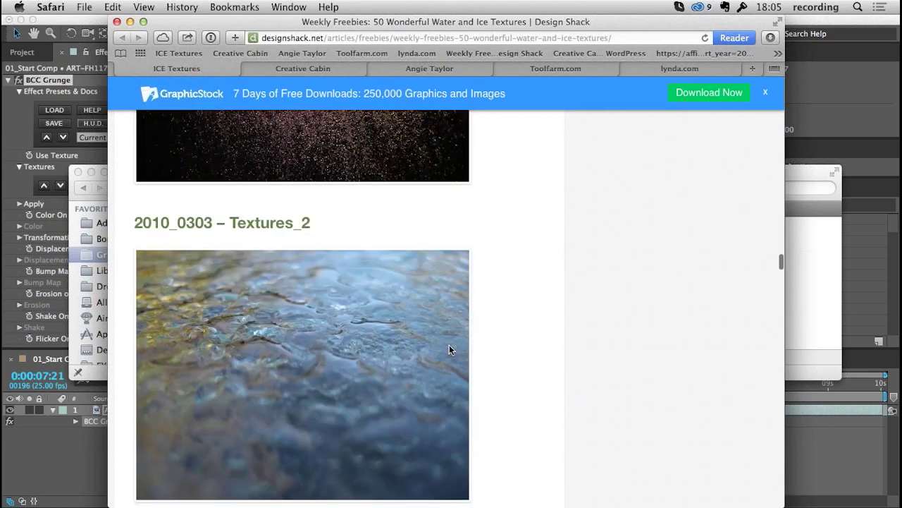
scroll(449, 350, "up", 20)
scroll(449, 350, "down", 15)
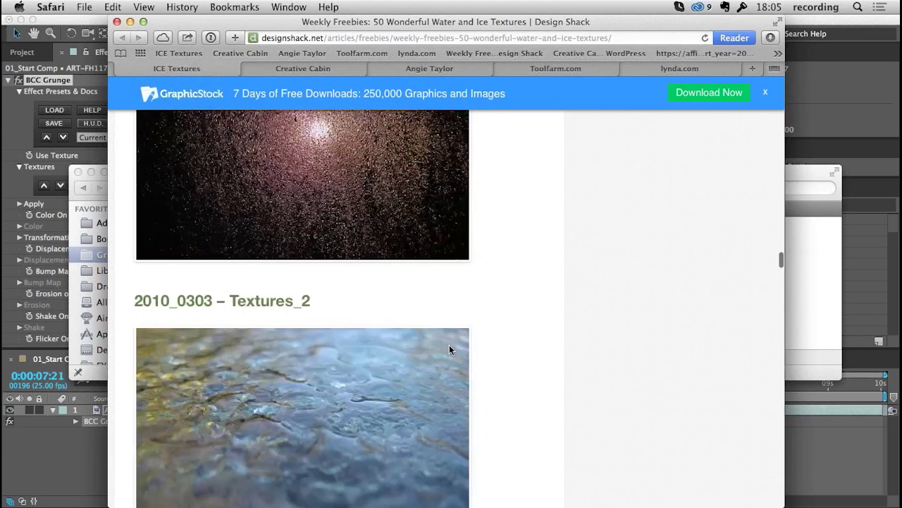
scroll(449, 347, "down", 5)
scroll(447, 347, "down", 15)
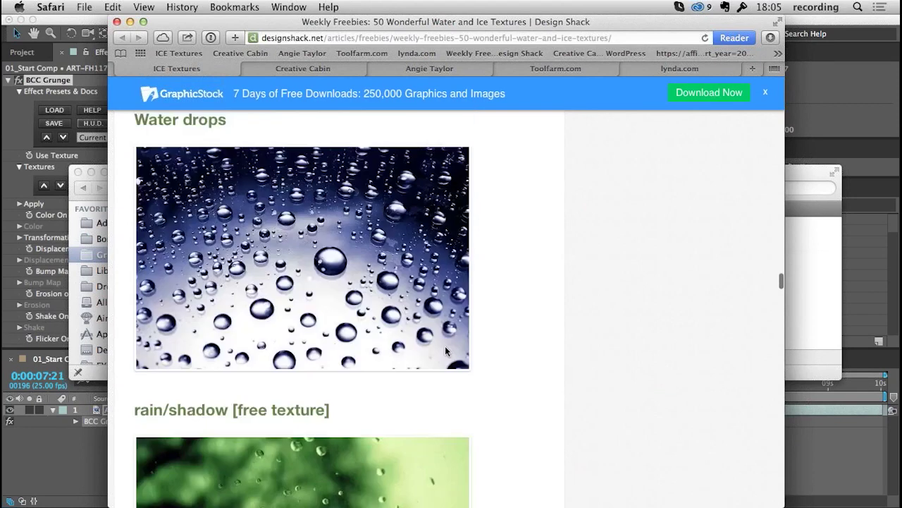
left_click(184, 199)
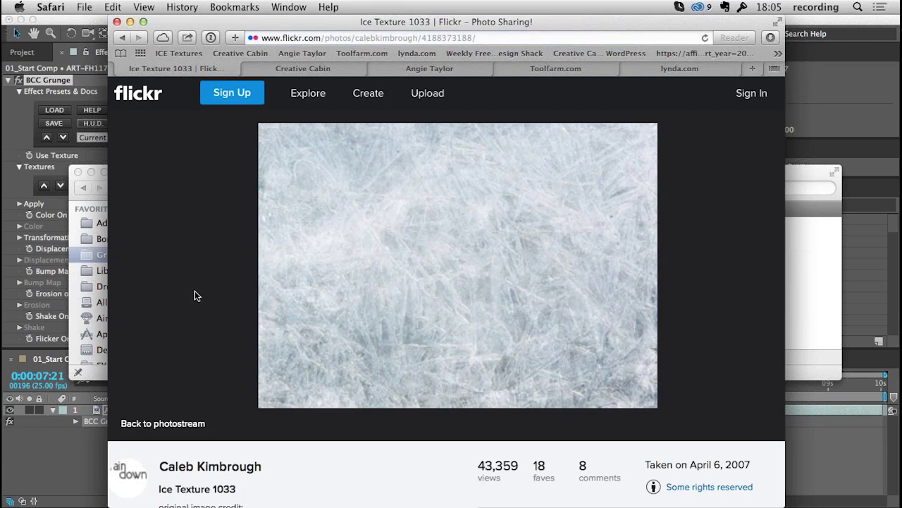
Return to the Grunge Texture folder in Finder and preview the added ice textures, including Ice_06.jpg and Ice_04.jpg
left_click(98, 175)
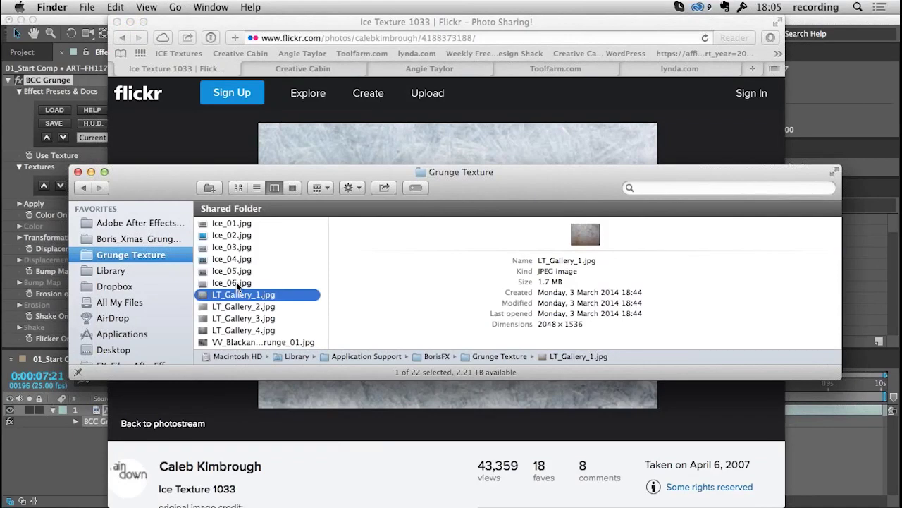
left_click(236, 282)
key("space")
key("space")
left_click_drag(226, 259, 227, 268)
key("space")
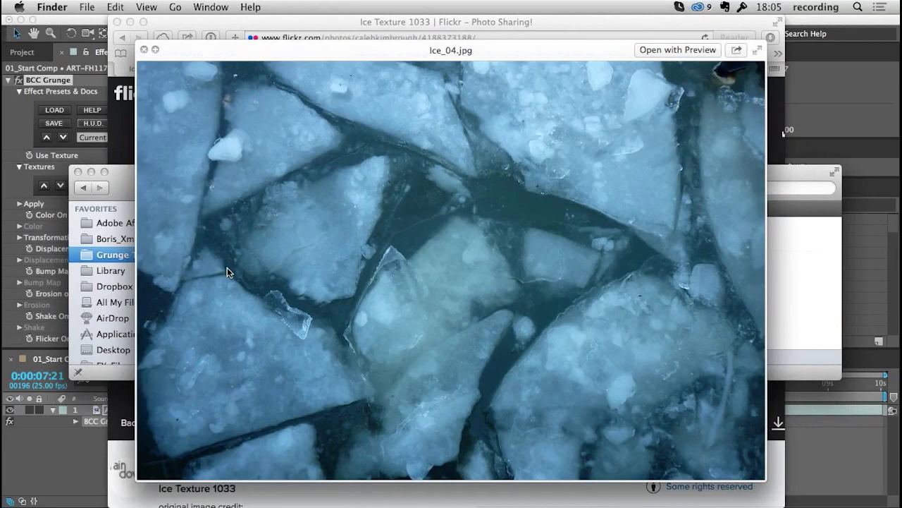
key("space")
left_click_drag(227, 273, 227, 268)
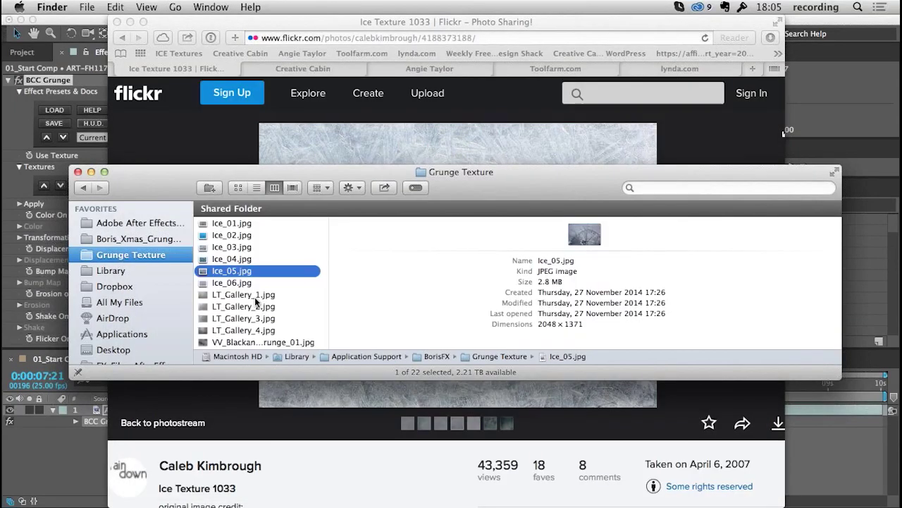
left_click(255, 297)
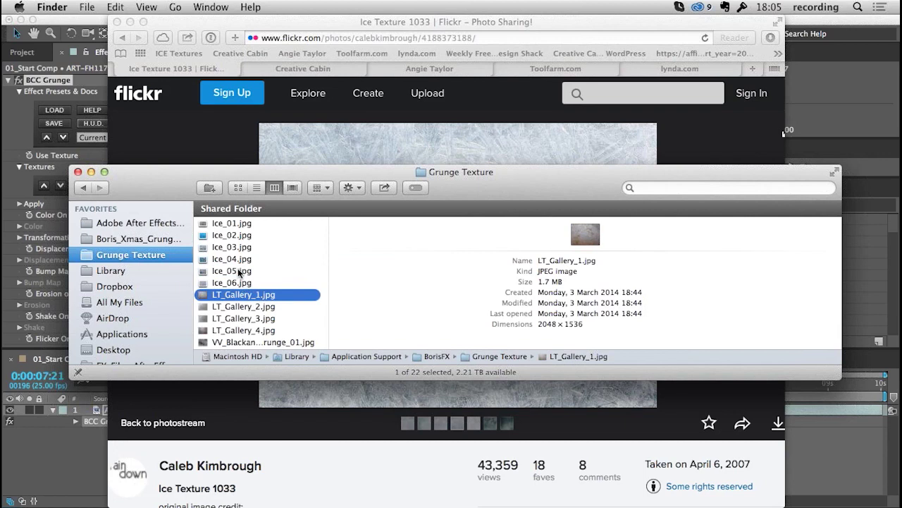
left_click(243, 272)
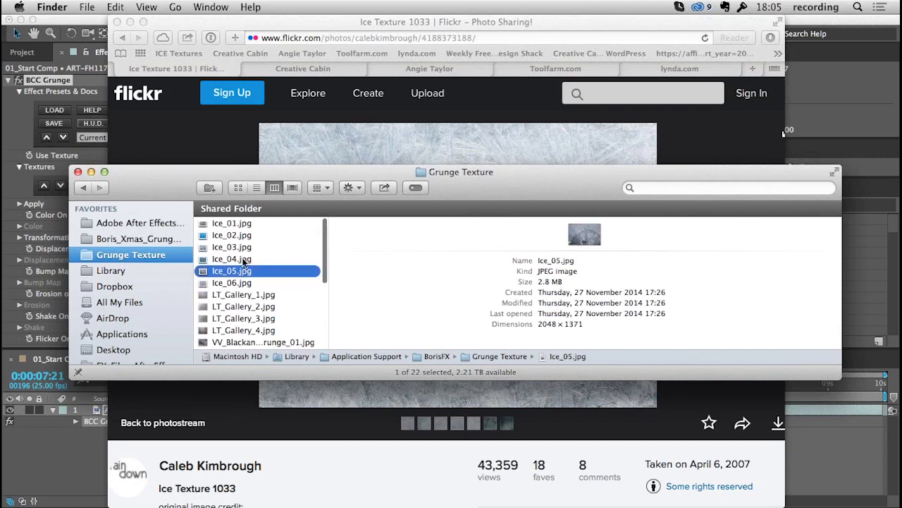
scroll(244, 261, "down", 1)
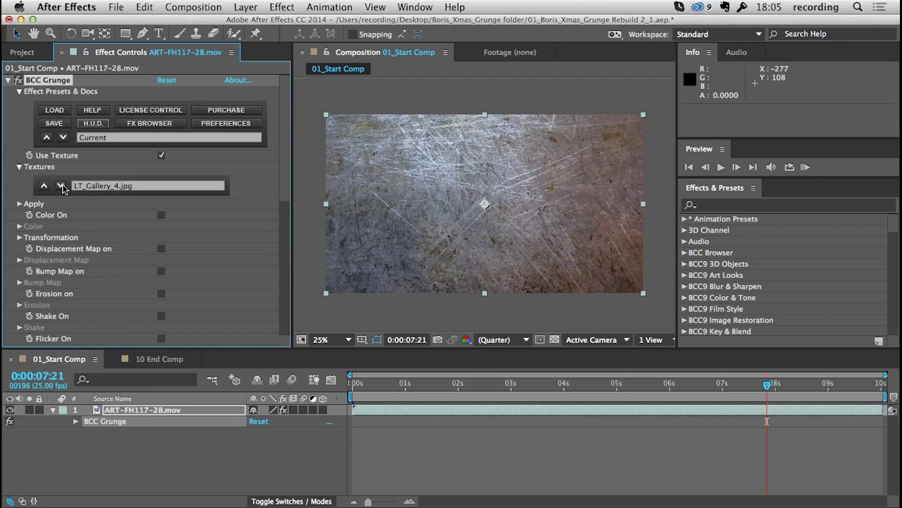
In After Effects, cycle through the BCC Grunge textures from LT_Gallery_4.jpg onward and settle on Ice_06.jpg
left_click(60, 186)
left_click(60, 186)
left_click(61, 187)
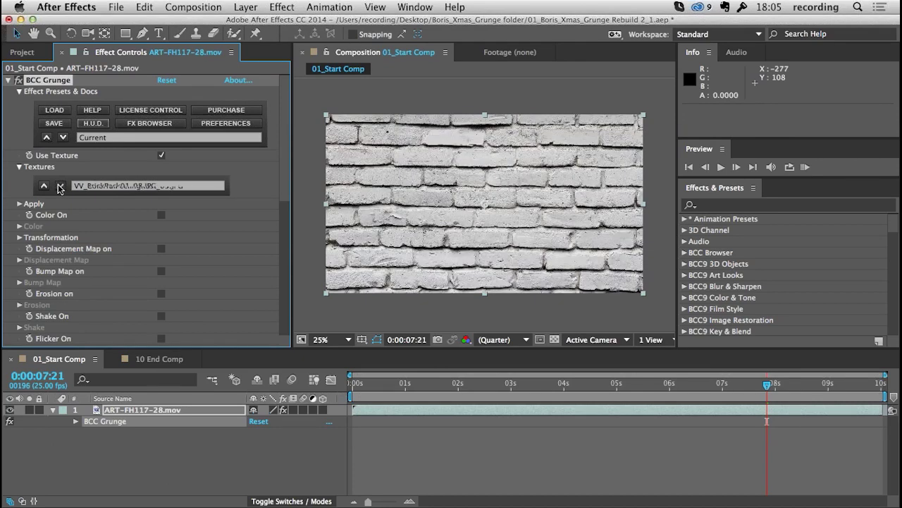
left_click(61, 186)
left_click(61, 186)
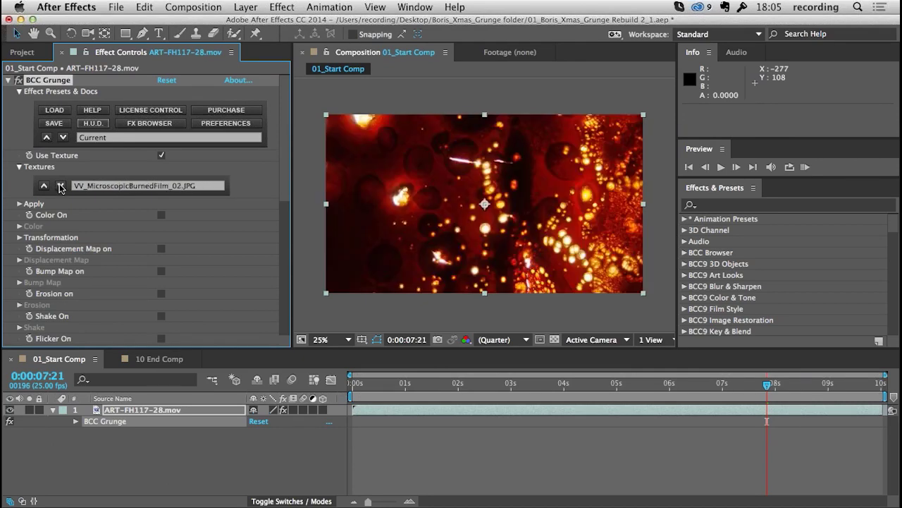
left_click(61, 186)
left_click(61, 187)
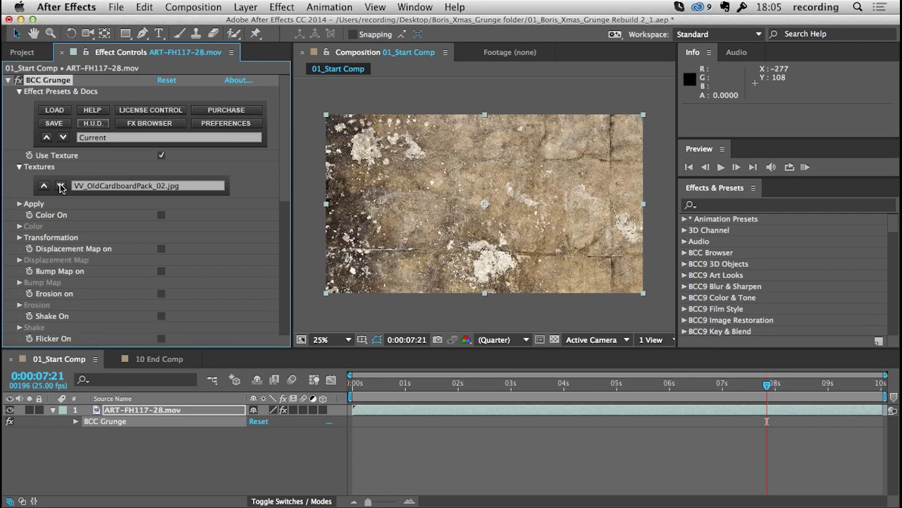
left_click(61, 186)
left_click(61, 186)
left_click(61, 186)
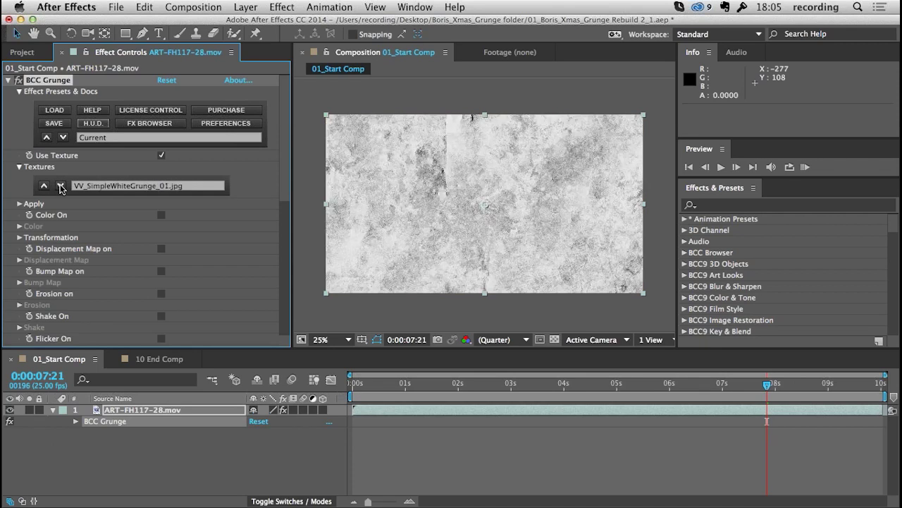
left_click(61, 186)
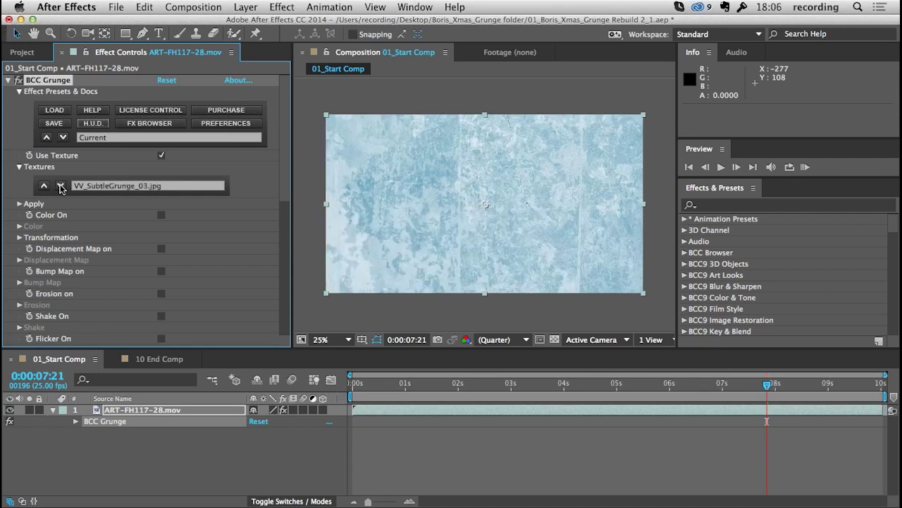
left_click(60, 186)
left_click(61, 186)
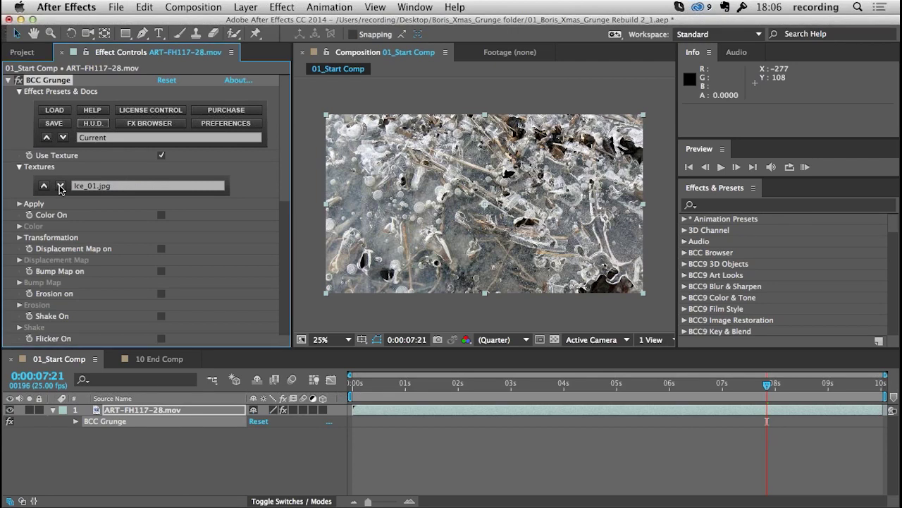
left_click(60, 186)
left_click(61, 187)
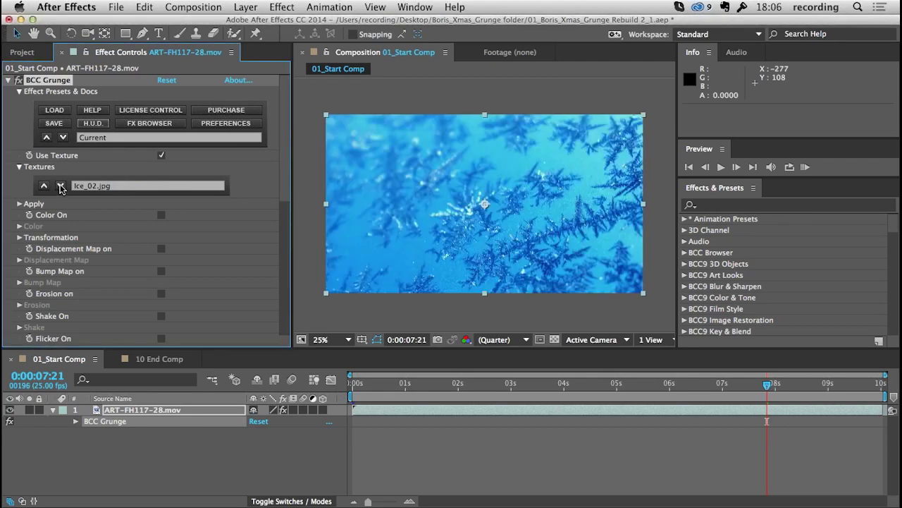
left_click(61, 186)
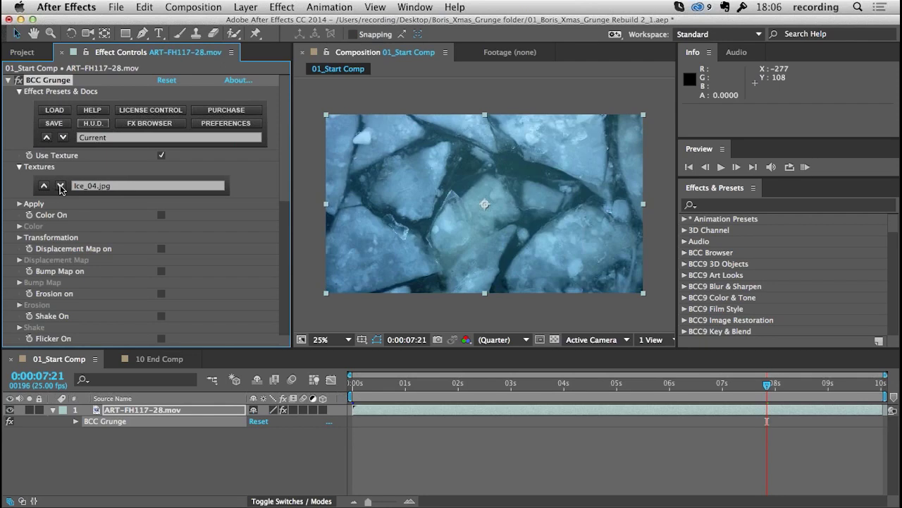
left_click(61, 186)
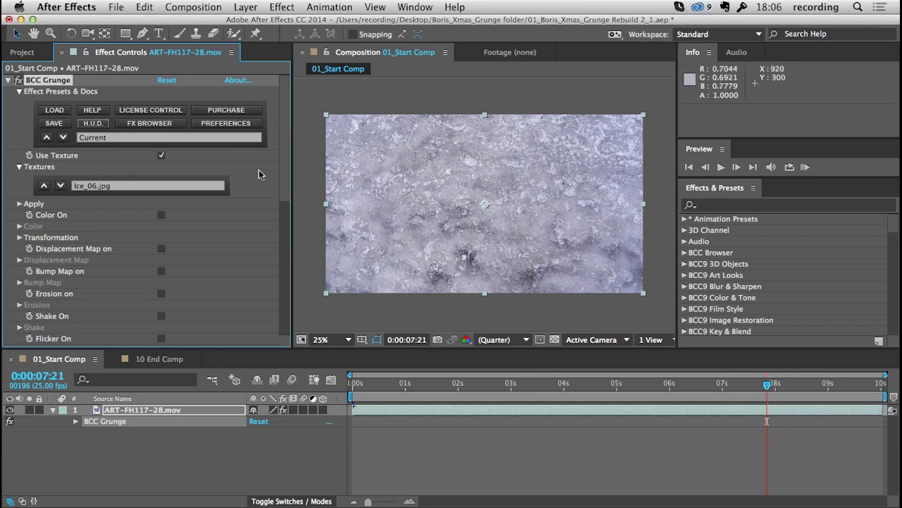
Expand the BCC Grunge Apply settings and review the available Apply Mode blending options, keeping Normal
left_click(20, 205)
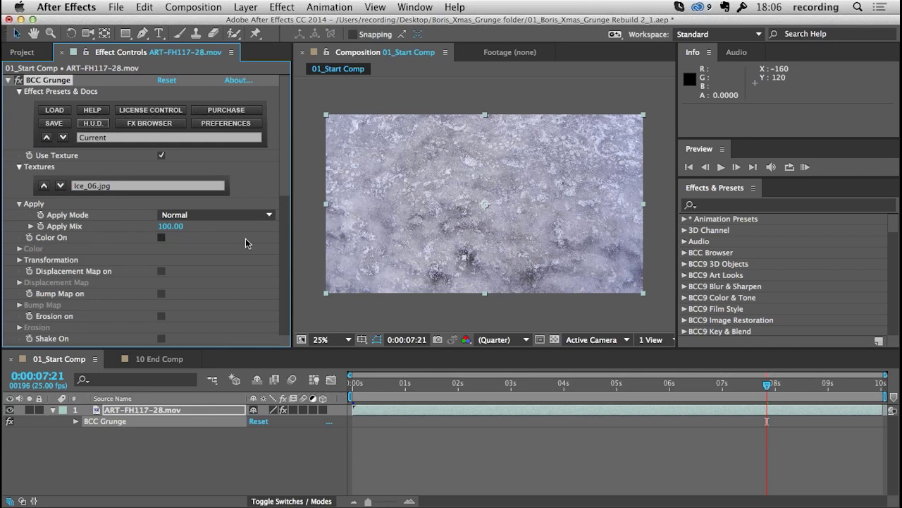
left_click(194, 219)
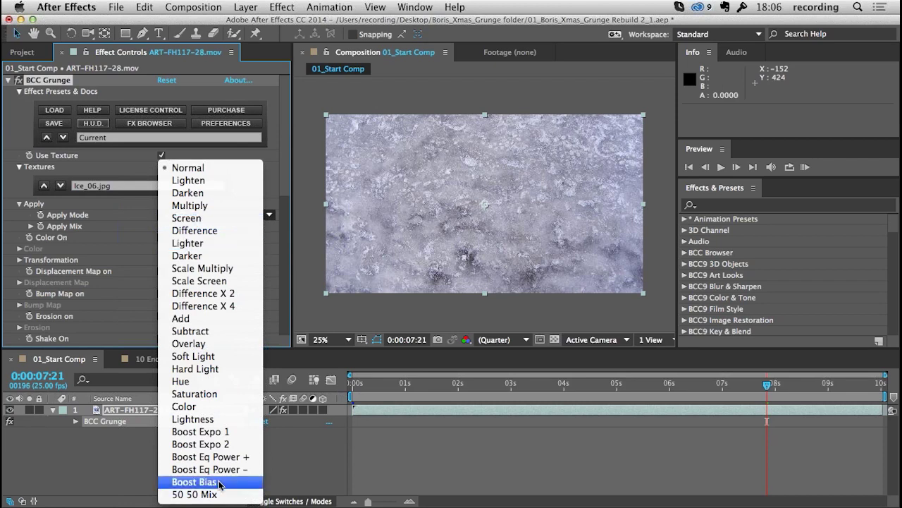
left_click(109, 162)
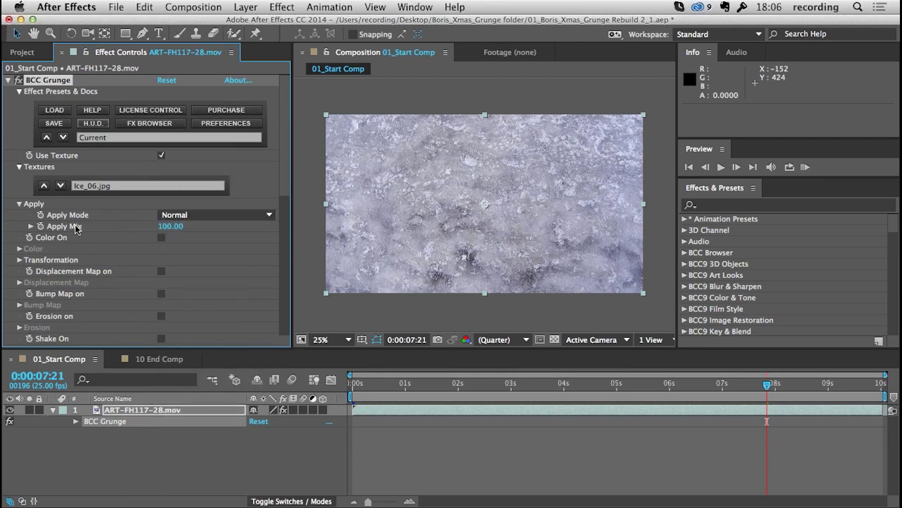
Enable Color On for the BCC Grunge effect and review its Color settings, leaving the group collapsed
left_click(162, 239)
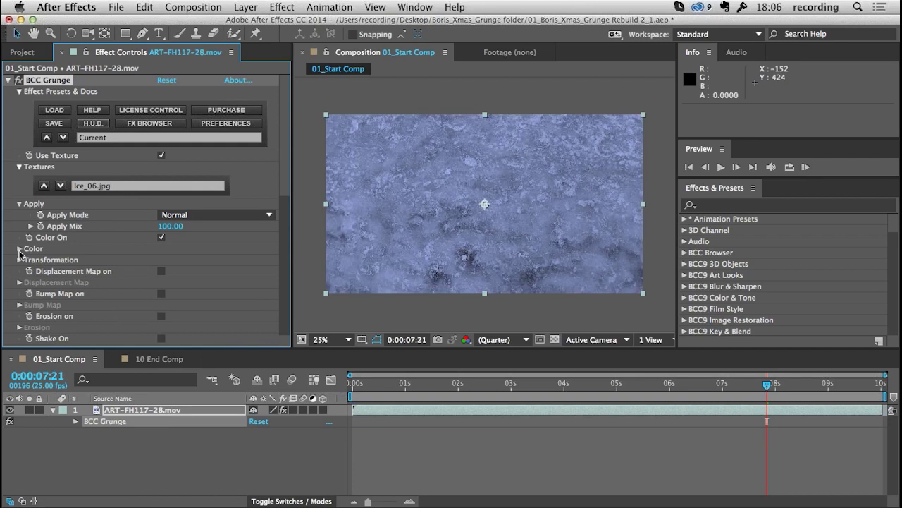
left_click(19, 250)
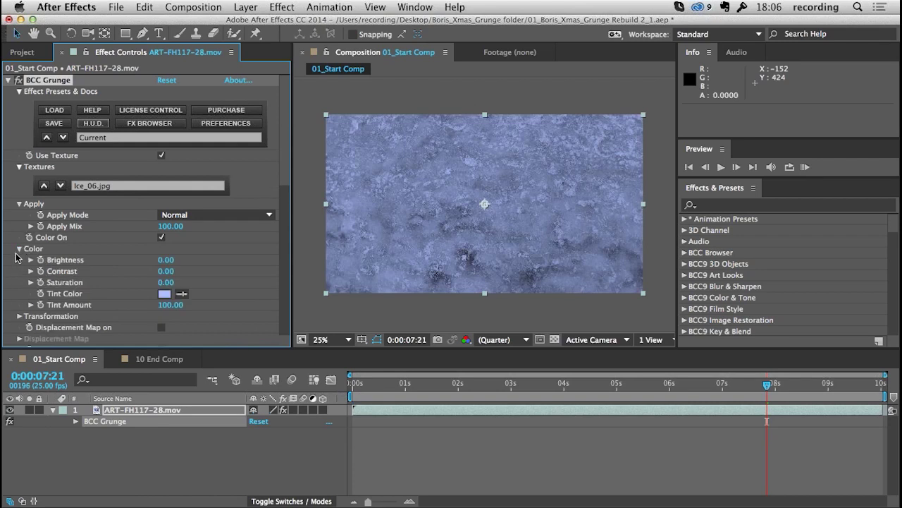
left_click(19, 250)
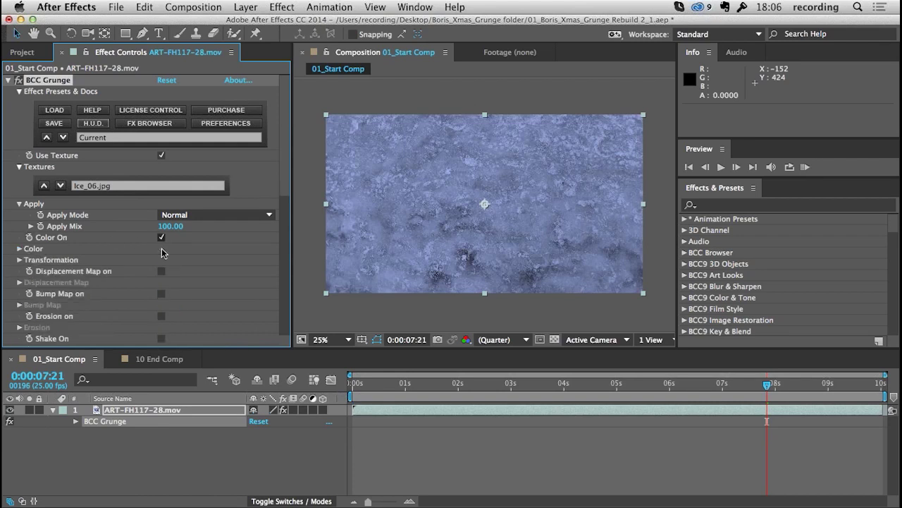
Change the BCC Grunge Tint Color to a dark golden brown, about 9A6F18
left_click(19, 249)
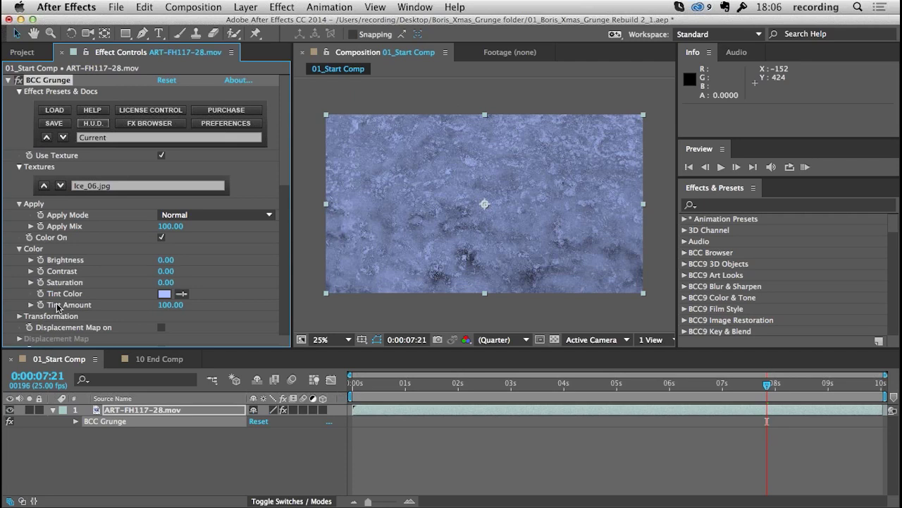
left_click(164, 293)
left_click_drag(198, 251, 198, 252)
left_click_drag(139, 211, 153, 166)
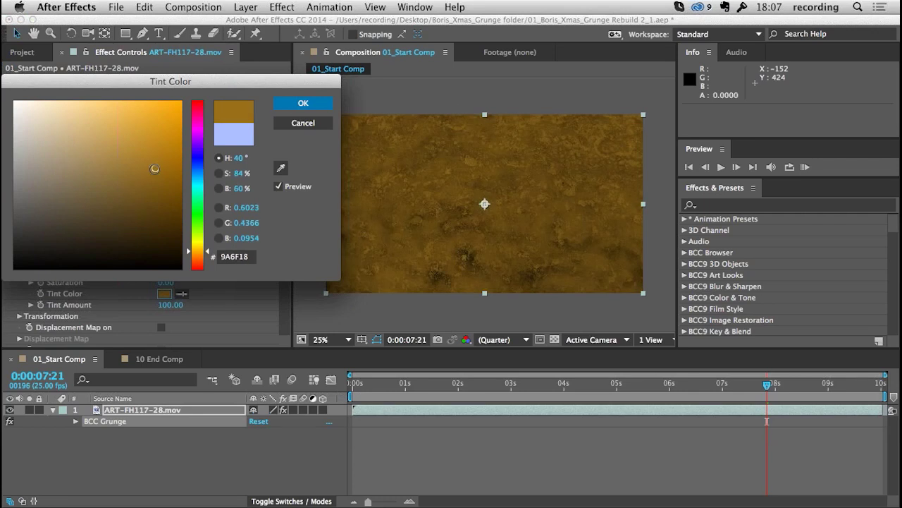
left_click(301, 102)
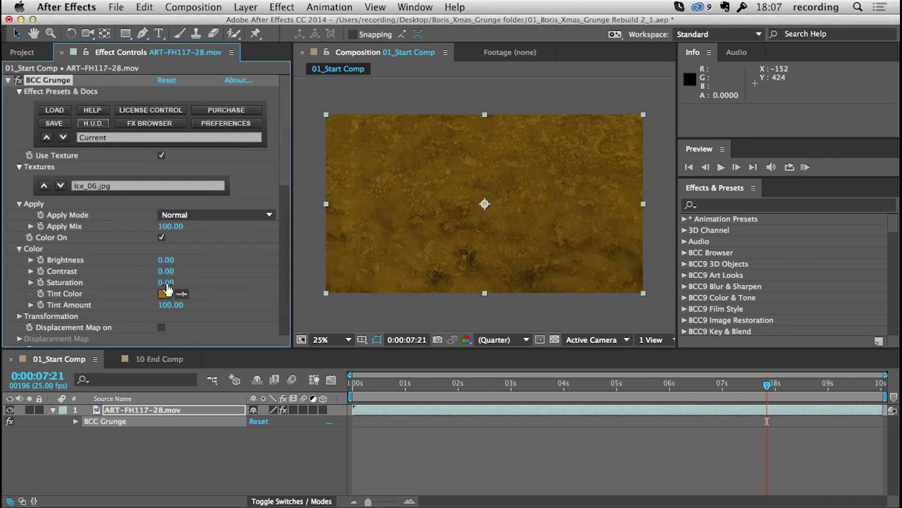
Set the texture's Brightness to 17, Contrast to 24 and Saturation to -13, leaving the Color group collapsed
left_click(166, 283)
type("14")
key("Return")
left_click(166, 282)
type("-13")
key("Return")
left_click(165, 260)
type("17")
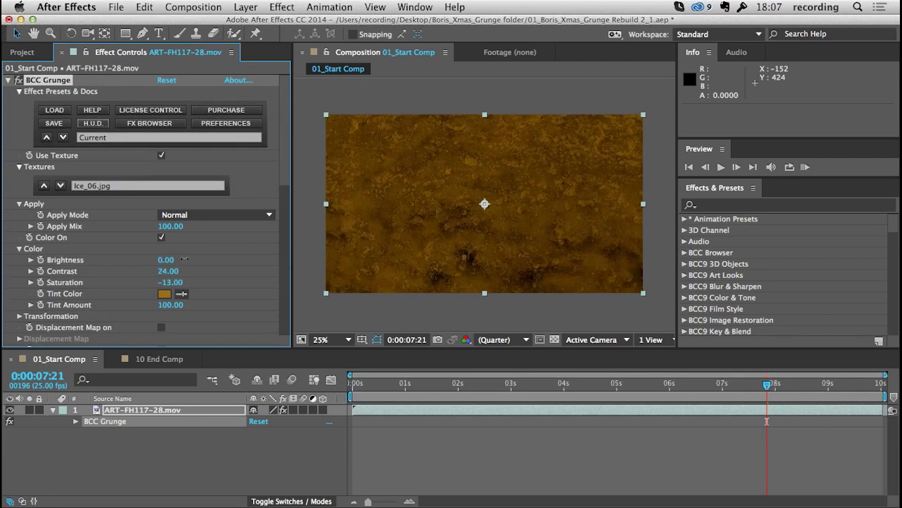
key("Return")
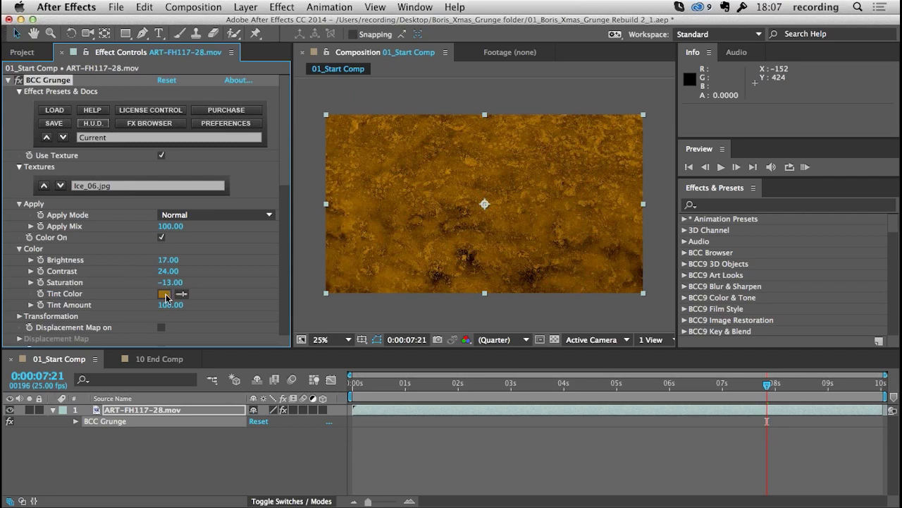
left_click(20, 250)
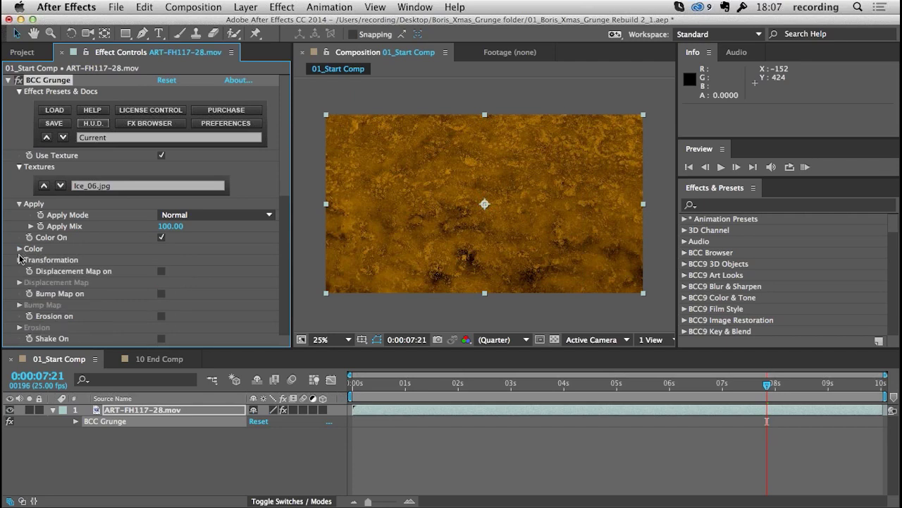
Try shifting the texture's Position XY in the Transformation settings, undo the shifts and collapse the group
left_click(20, 260)
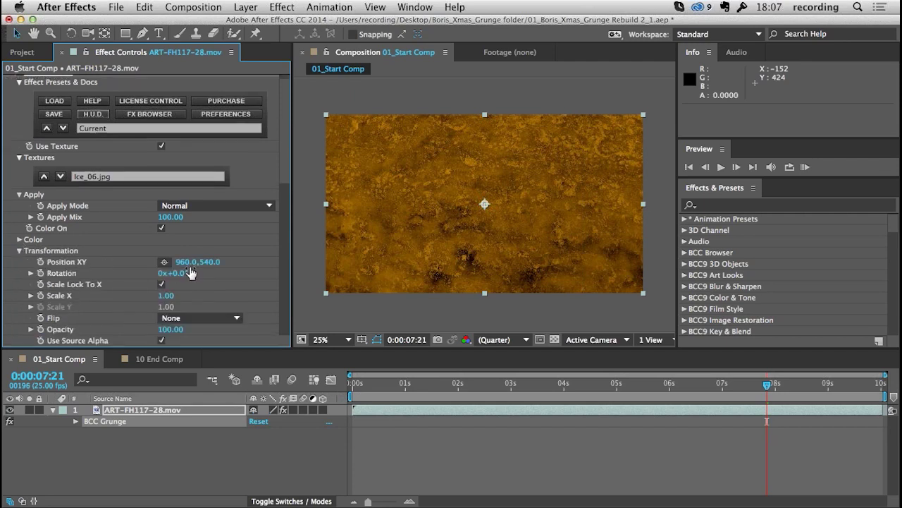
left_click_drag(211, 261, 85, 261)
left_click_drag(482, 203, 531, 204)
mouse_move(190, 261)
left_mouse_down()
mouse_move(151, 262)
mouse_move(206, 261)
left_mouse_up()
key("super+z")
key("super+z")
key("super+z")
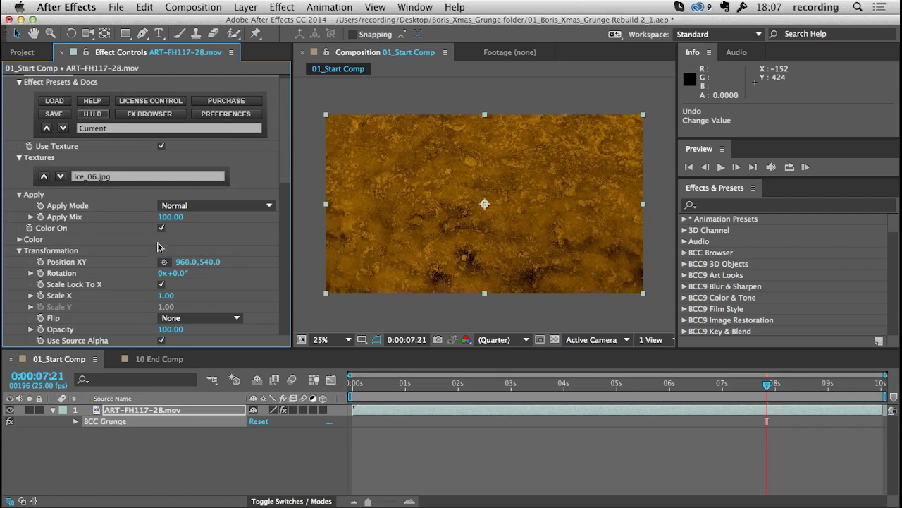
left_click_drag(184, 273, 160, 299)
left_click(19, 251)
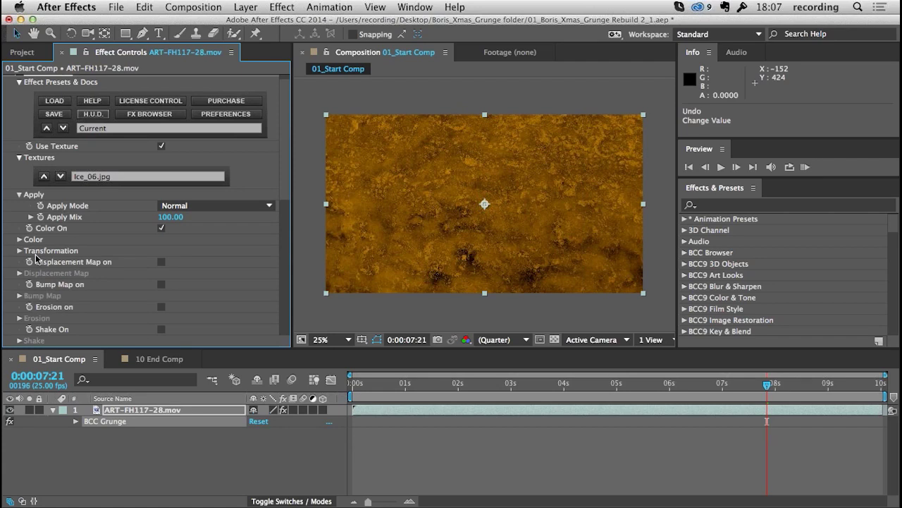
Enable the BCC Grunge Bump Map and set its Height to 67 and Smoothness to 8
left_click(162, 285)
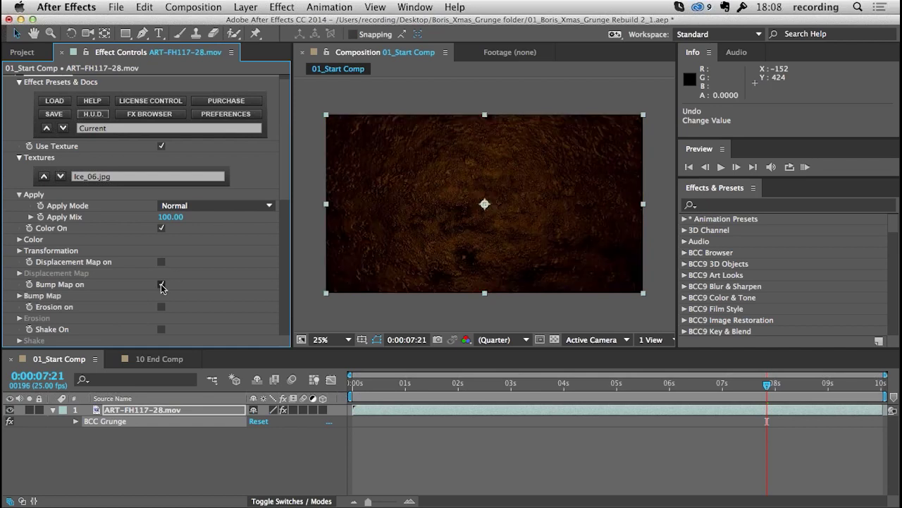
left_click(19, 296)
scroll(88, 304, "down", 5)
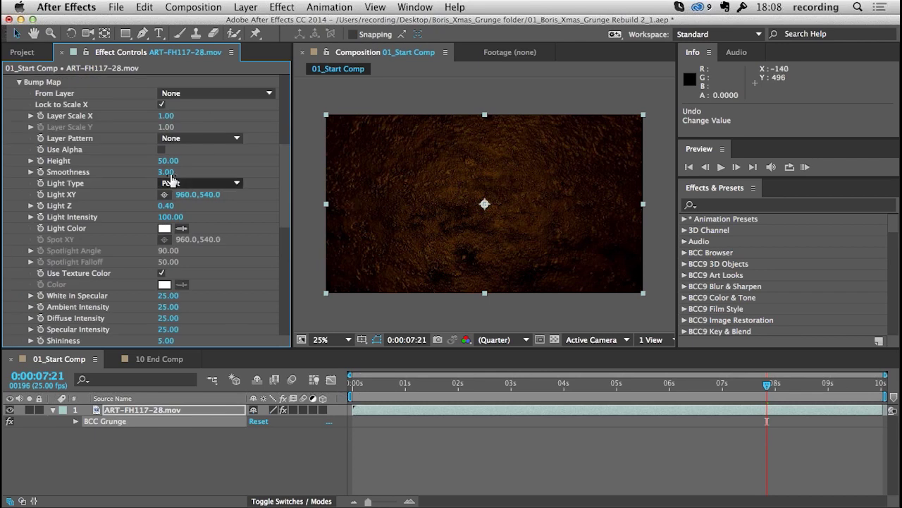
mouse_move(170, 165)
left_mouse_down()
mouse_move(183, 161)
mouse_move(173, 172)
left_mouse_up()
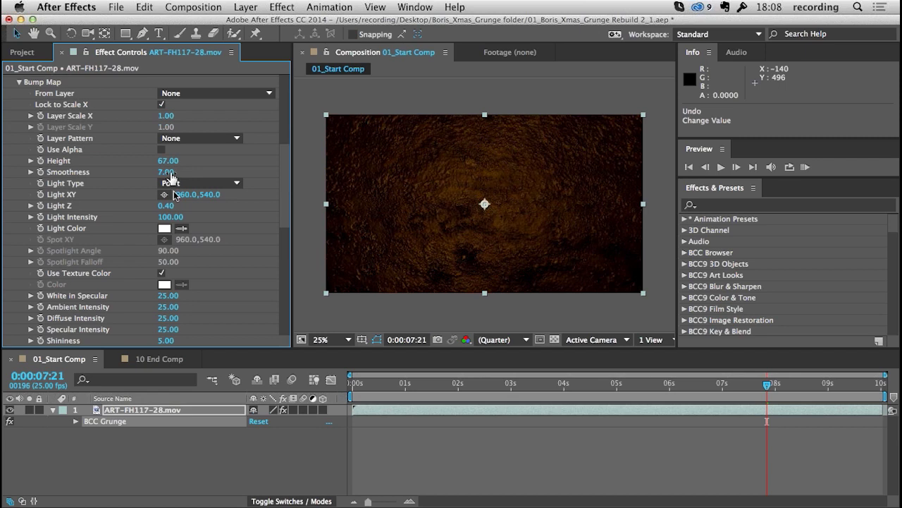
Set the bump map's Light Z to 0.60 and Light Intensity to 141, leaving the Bump Map group collapsed
left_click_drag(168, 206, 152, 205)
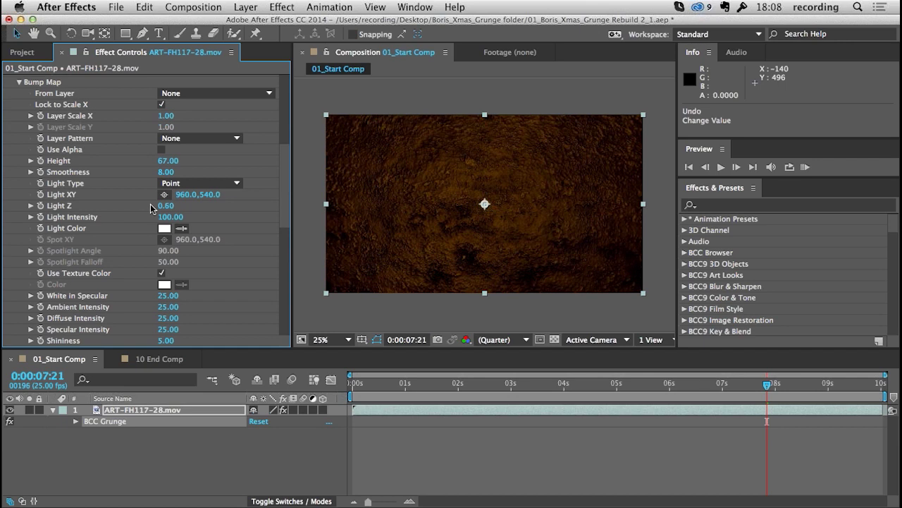
left_click_drag(179, 217, 185, 217)
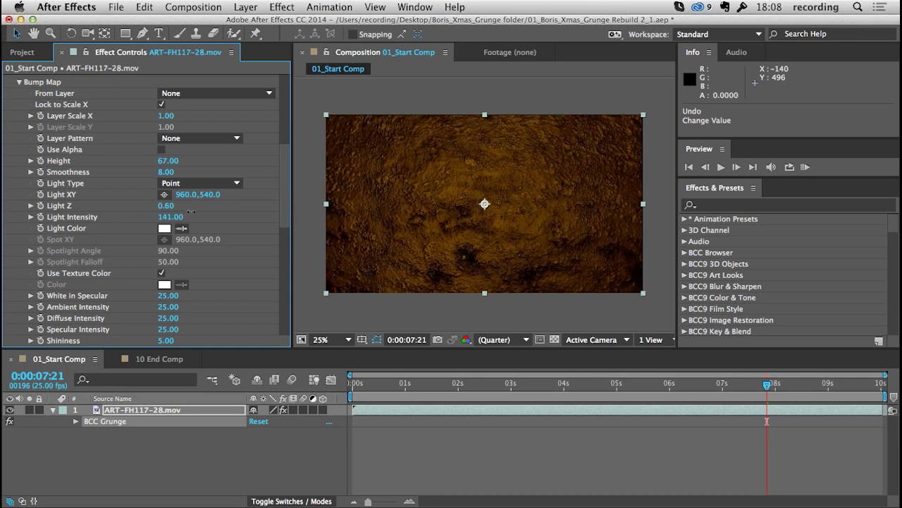
scroll(282, 219, "down", 2)
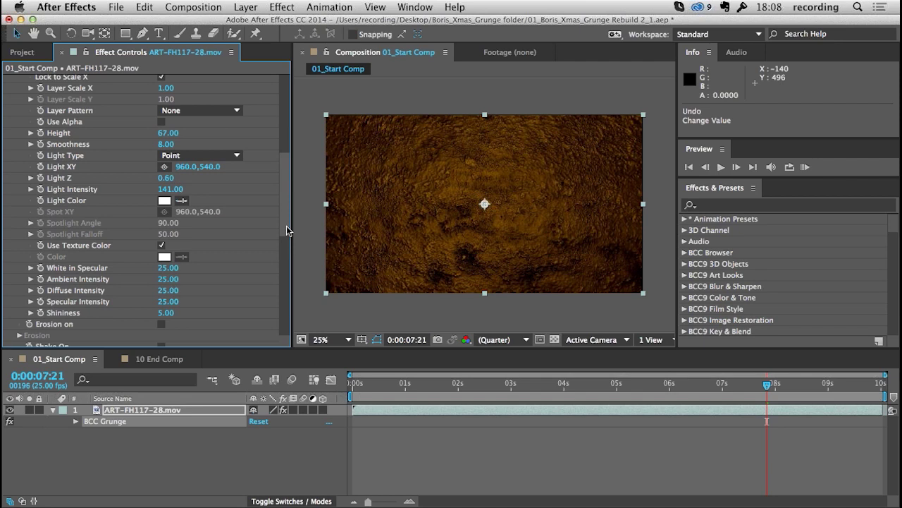
left_click_drag(287, 237, 289, 181)
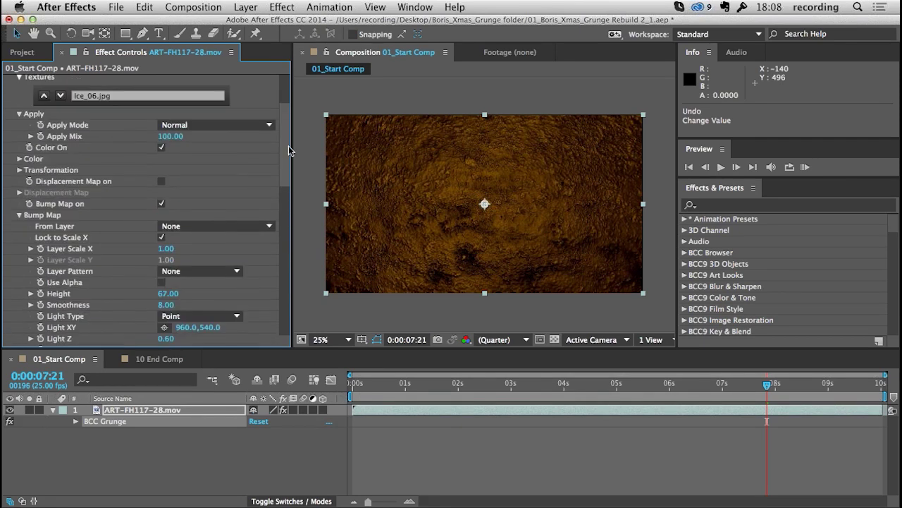
scroll(288, 145, "up", 3)
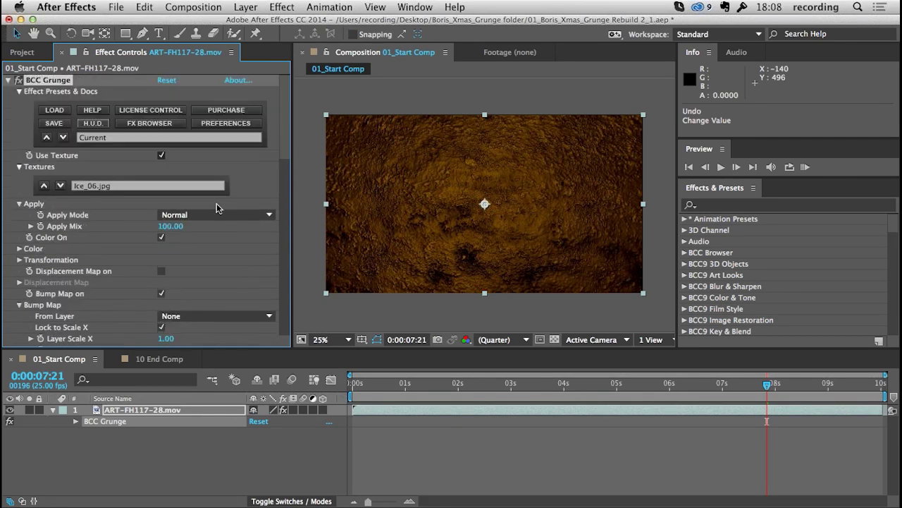
left_click(19, 305)
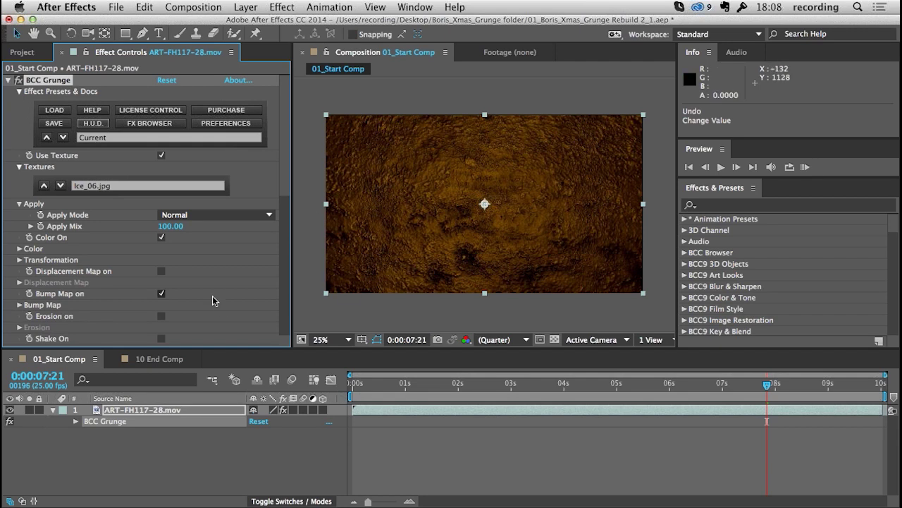
Set the Apply Mode to Scale Screen and rebalance the texture color with Brightness 34 and Contrast 4
left_click(221, 220)
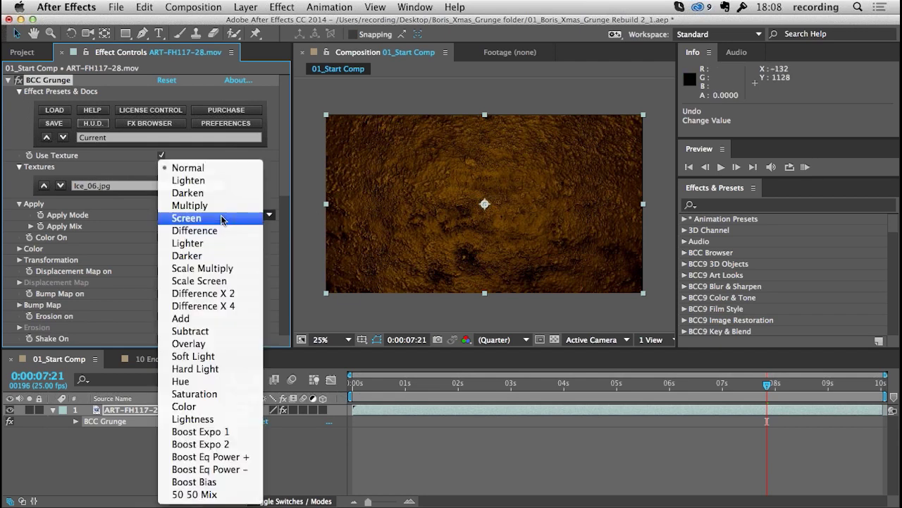
left_click(208, 280)
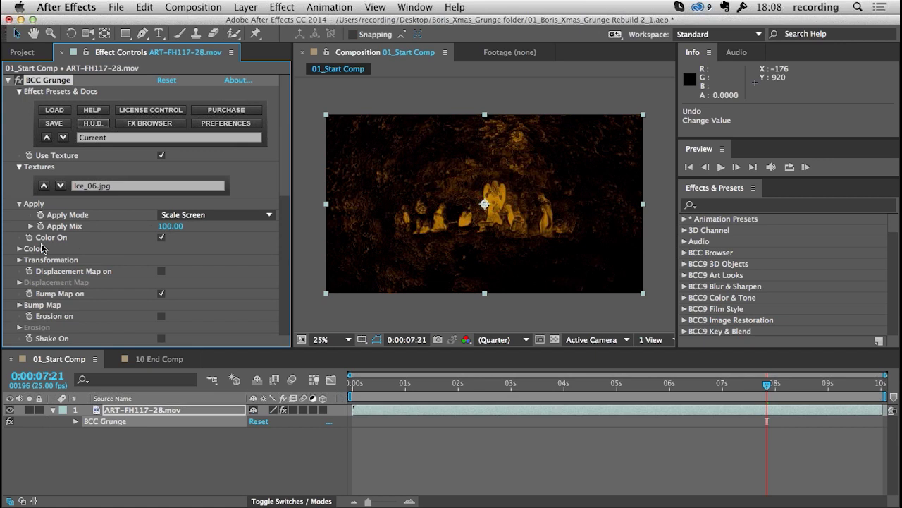
left_click(20, 248)
mouse_move(162, 270)
left_mouse_down()
mouse_move(166, 278)
mouse_move(153, 270)
left_mouse_up()
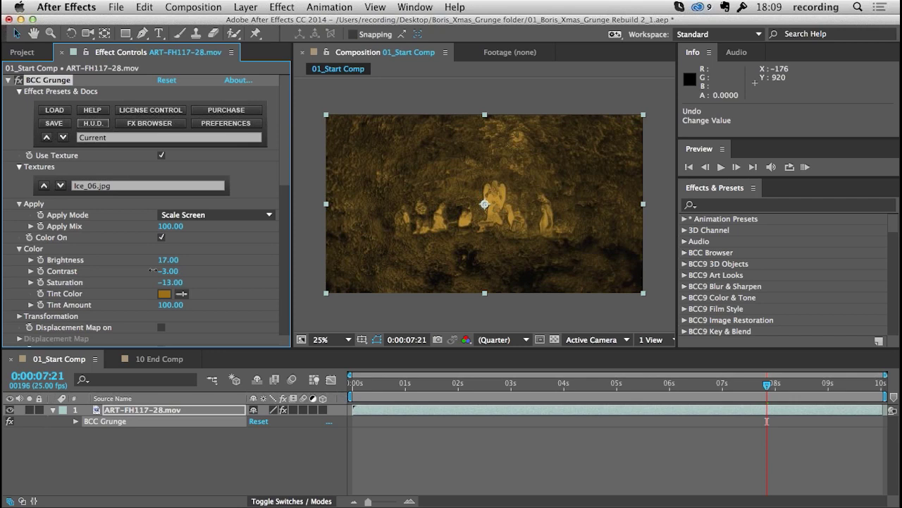
left_click_drag(152, 270, 158, 270)
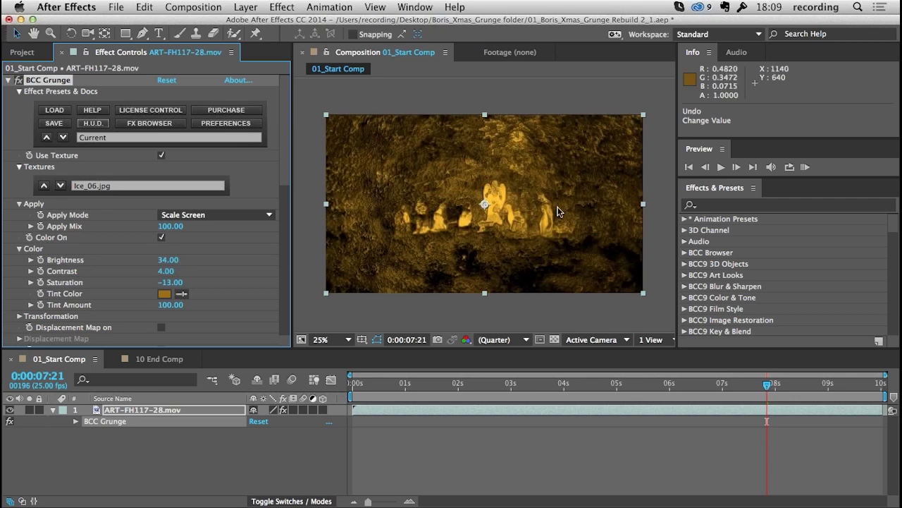
Play the composition to check the blended texture, and collapse the Color and Apply groups
key("space")
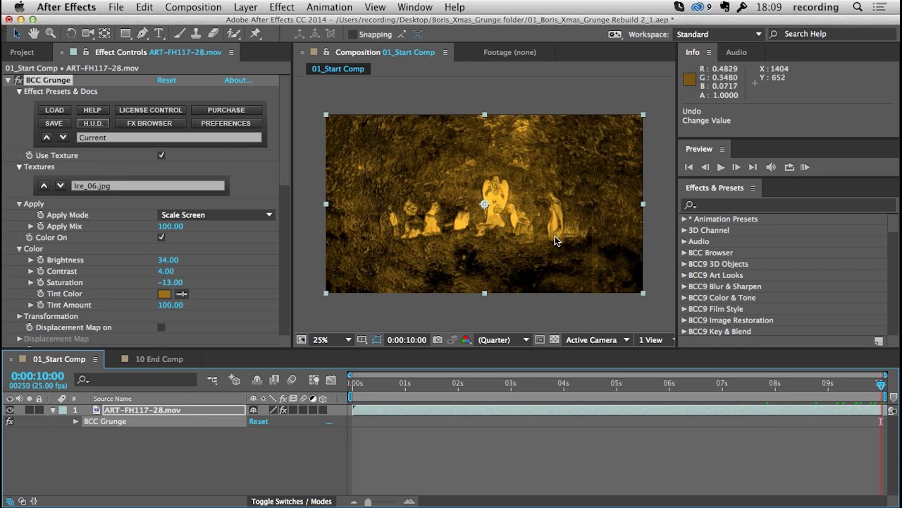
left_click(20, 249)
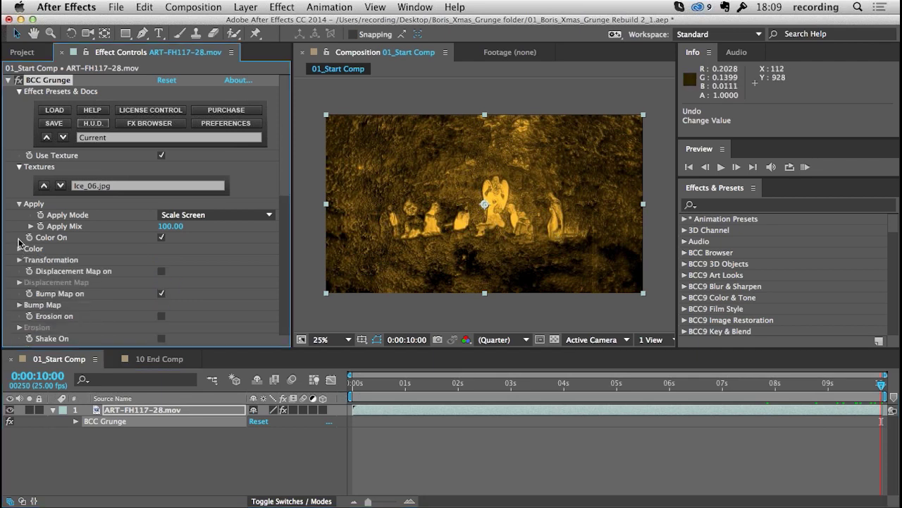
left_click(19, 205)
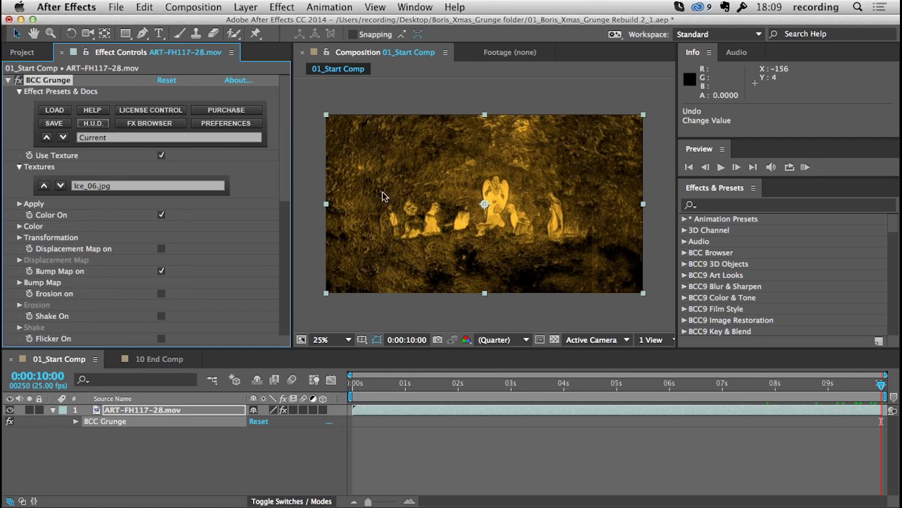
Open the "03_Orbs | Dust | Flicker" composition and display its layer's BCC Grunge effect controls
left_click(21, 54)
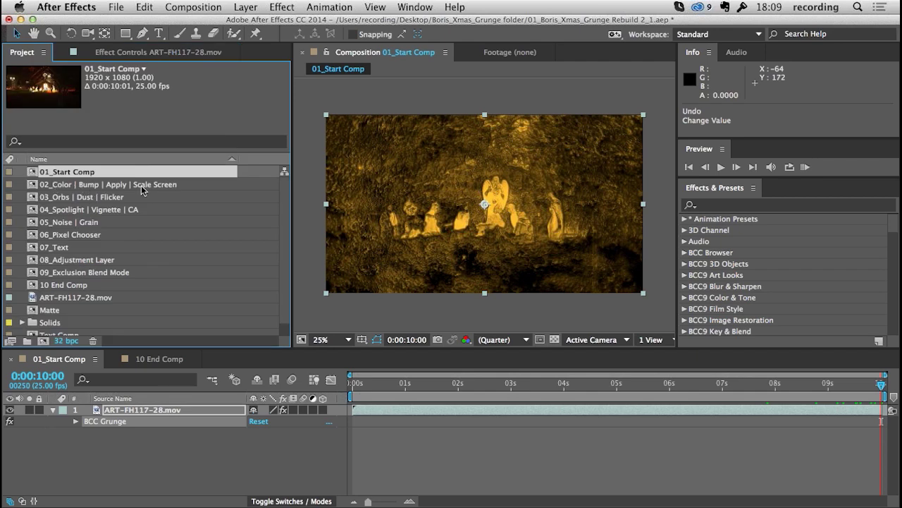
double_click(74, 198)
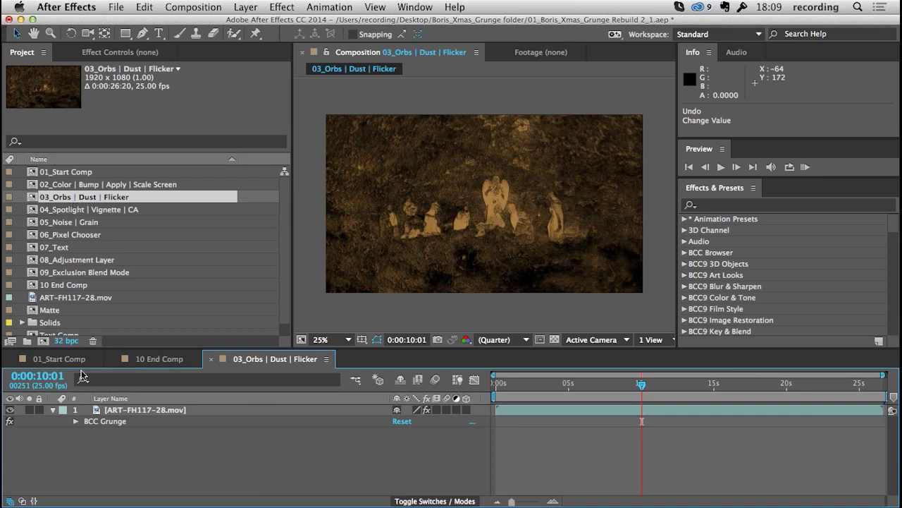
double_click(109, 424)
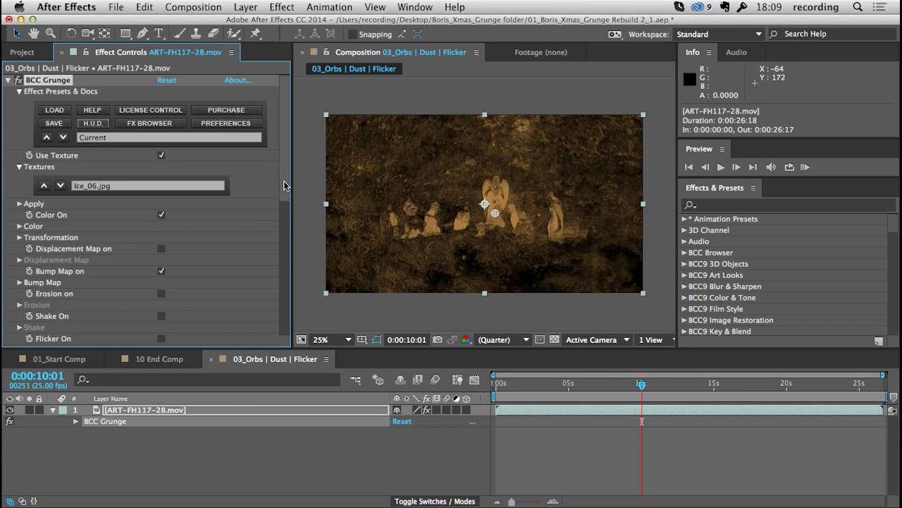
Enable Flicker On for the BCC Grunge effect and preview the flicker from the start of the composition
scroll(284, 186, "down", 5)
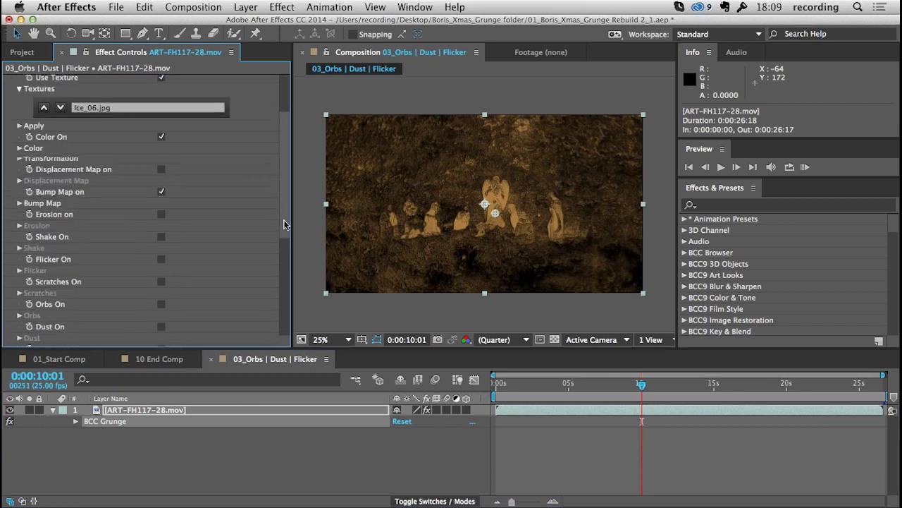
scroll(268, 229, "down", 1)
left_click(161, 251)
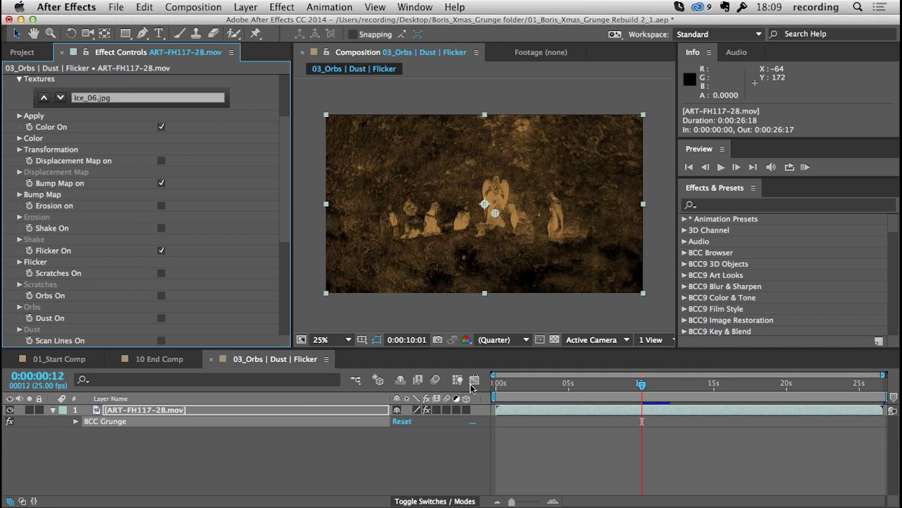
left_click_drag(502, 383, 475, 384)
key("space")
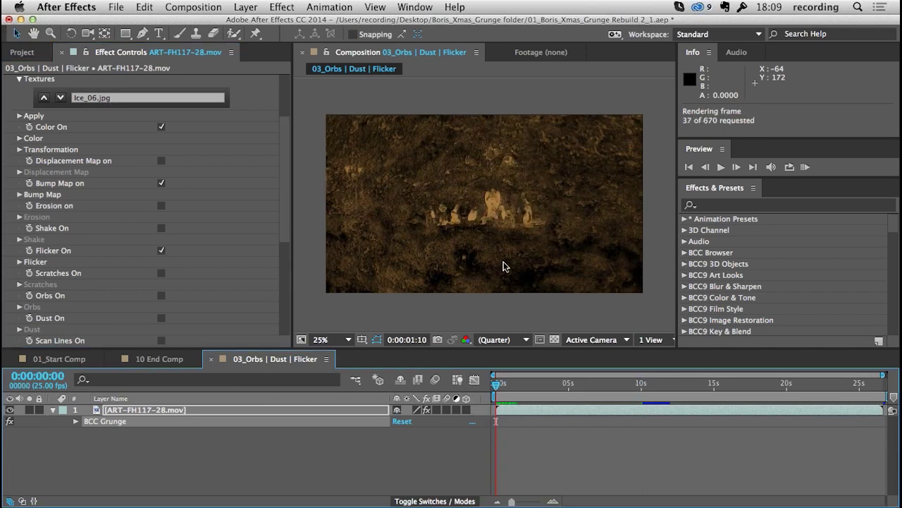
key("space")
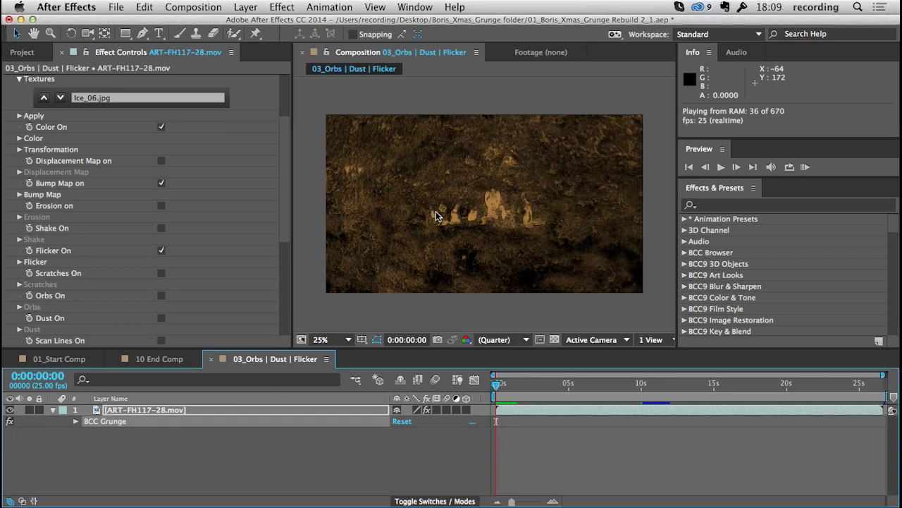
left_click(436, 210)
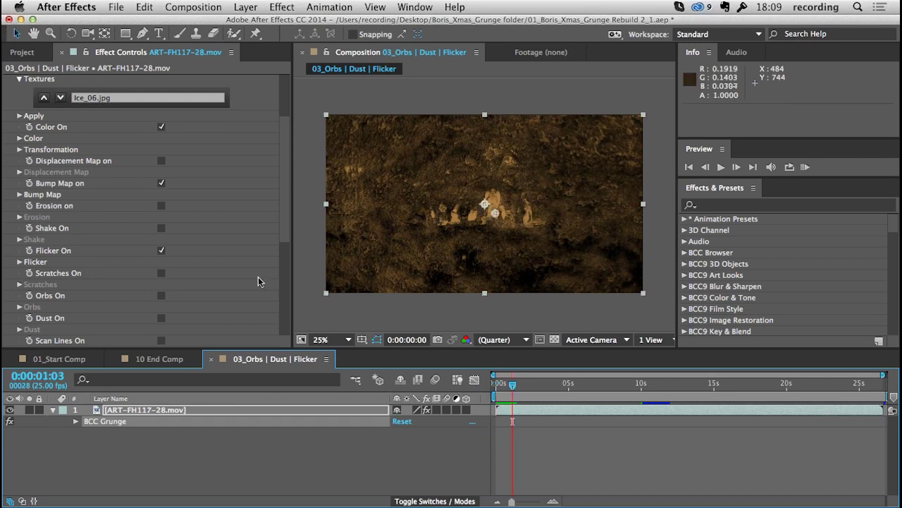
Review the BCC Grunge Flicker settings and the available flicker types, and collapse the Flicker group
left_click(19, 262)
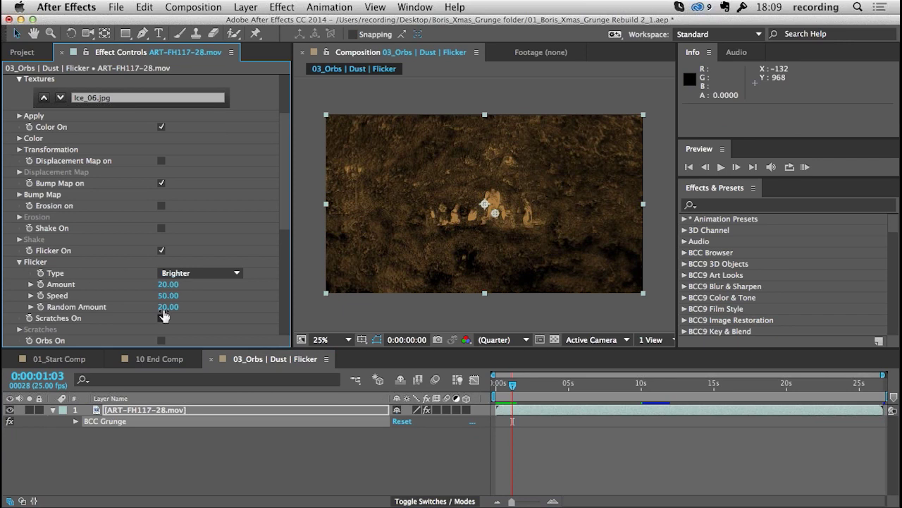
left_click(191, 275)
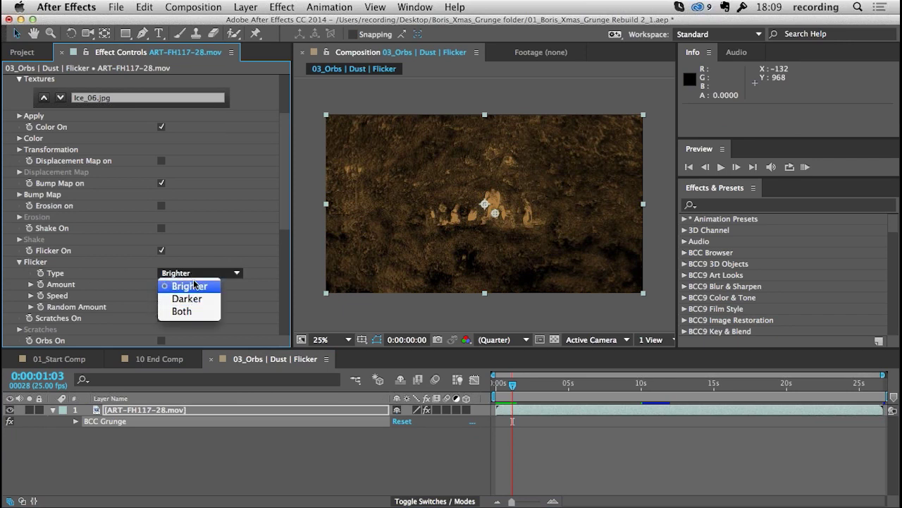
left_click(184, 249)
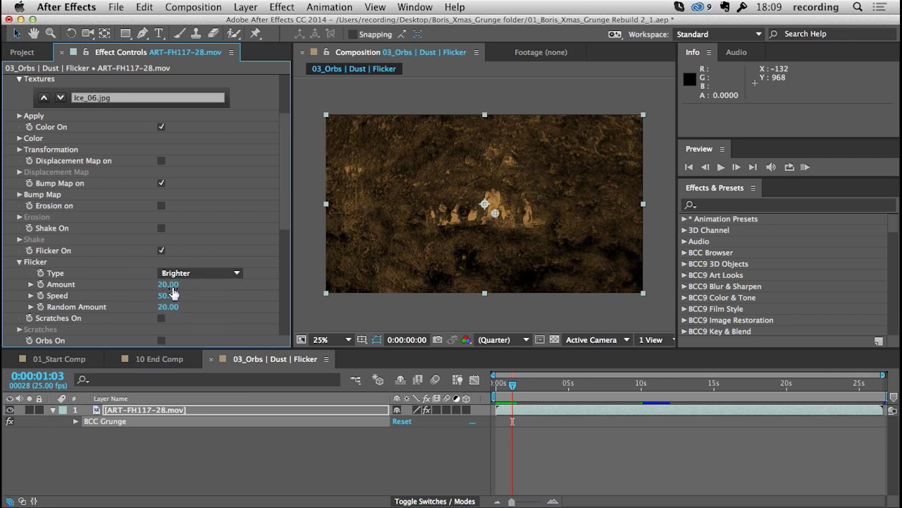
left_click(19, 262)
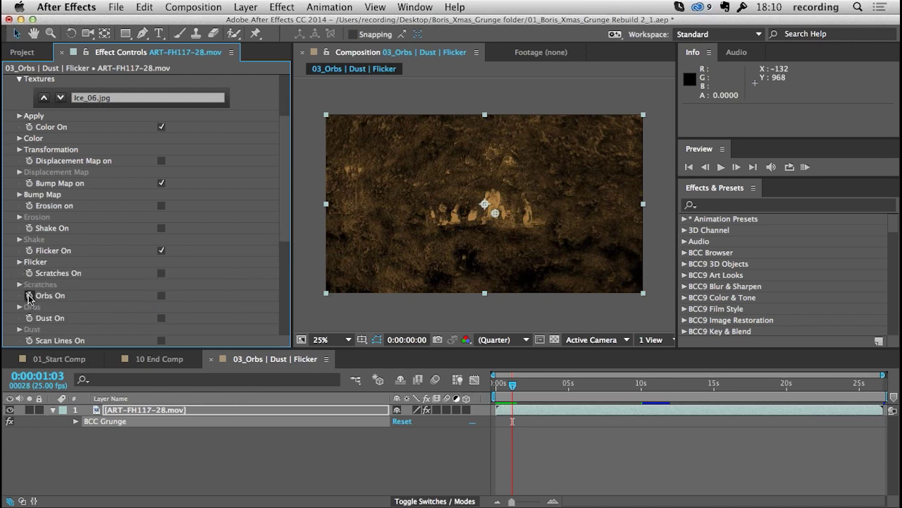
Enable Orbs On for the BCC Grunge effect and expand the Orbs settings
left_click(161, 296)
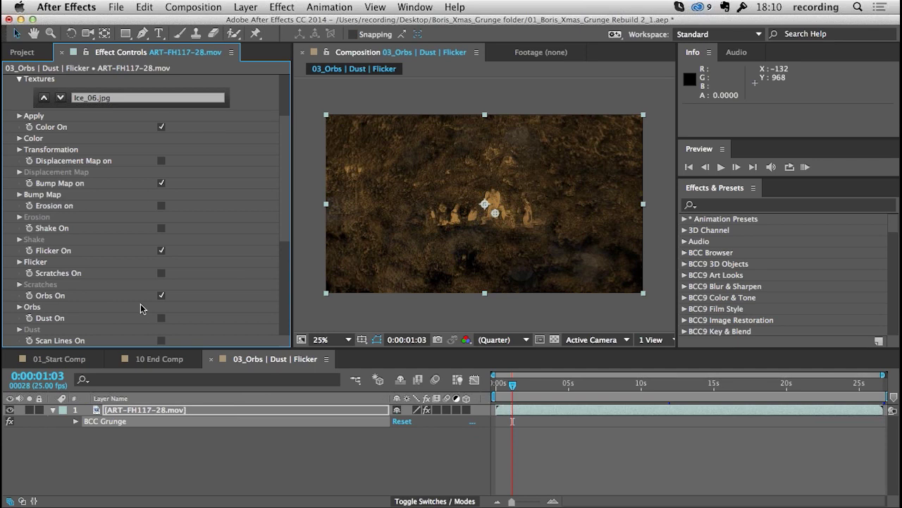
left_click(20, 307)
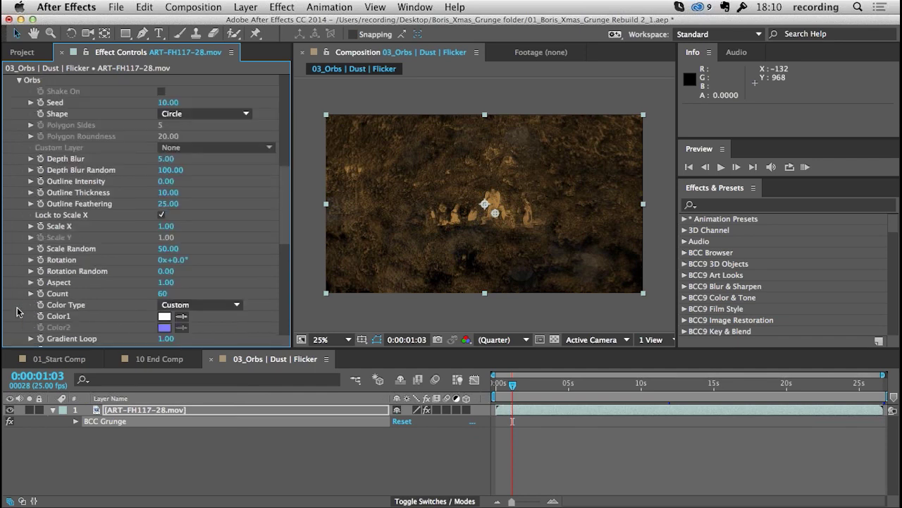
Try an Outline Intensity of 39 on the orbs and return it to 0
left_click_drag(286, 200, 287, 174)
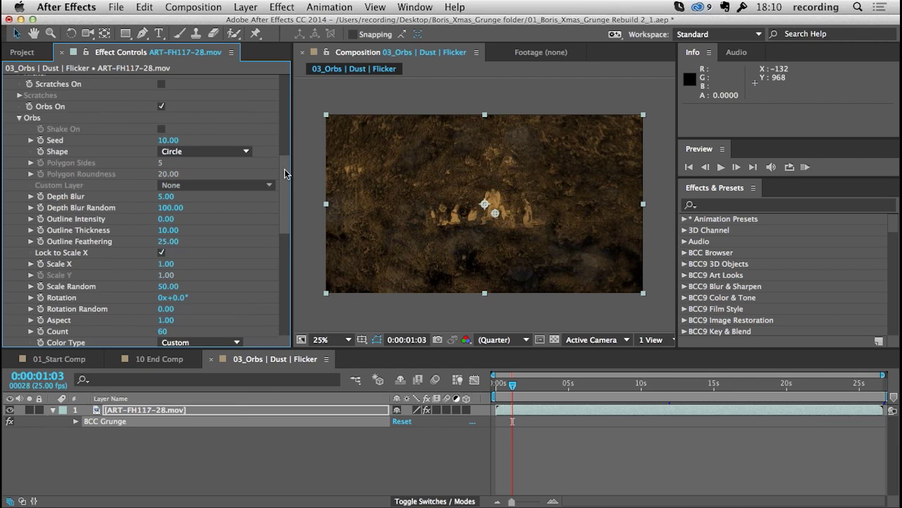
scroll(285, 173, "up", 3)
scroll(285, 189, "down", 5)
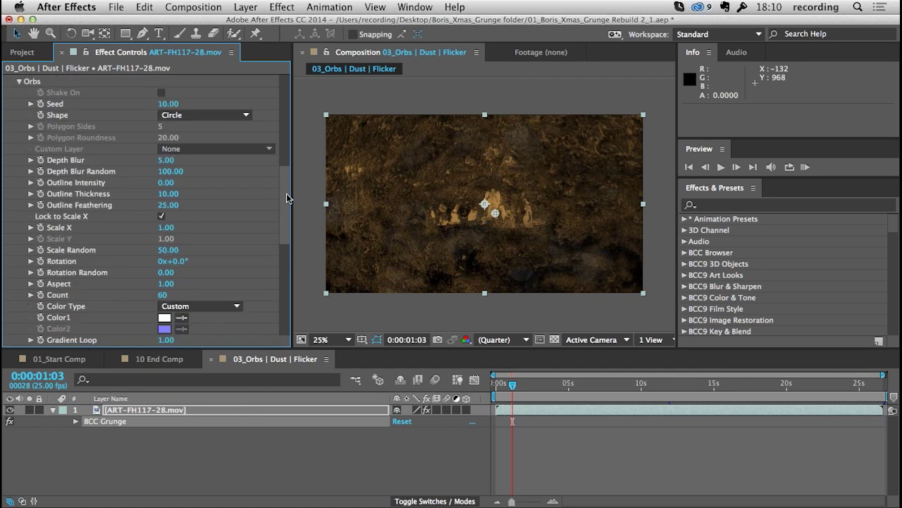
scroll(286, 198, "up", 2)
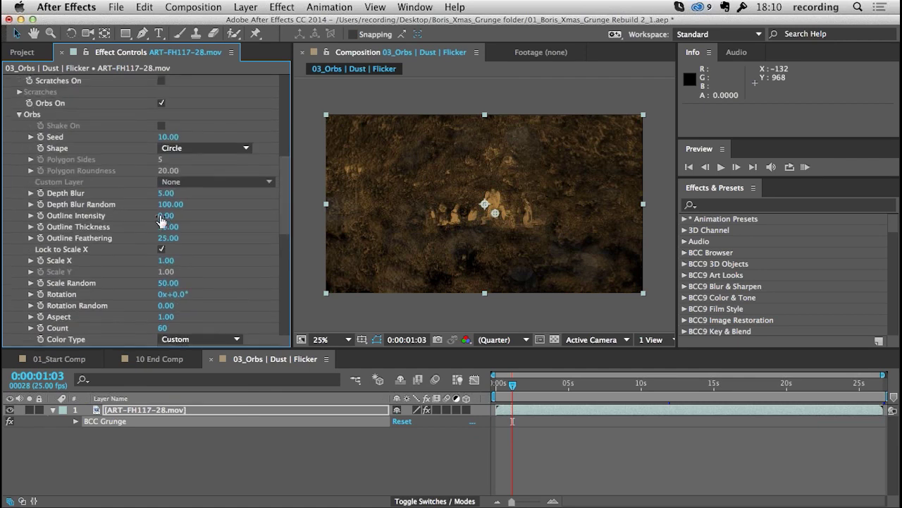
left_click_drag(165, 215, 186, 216)
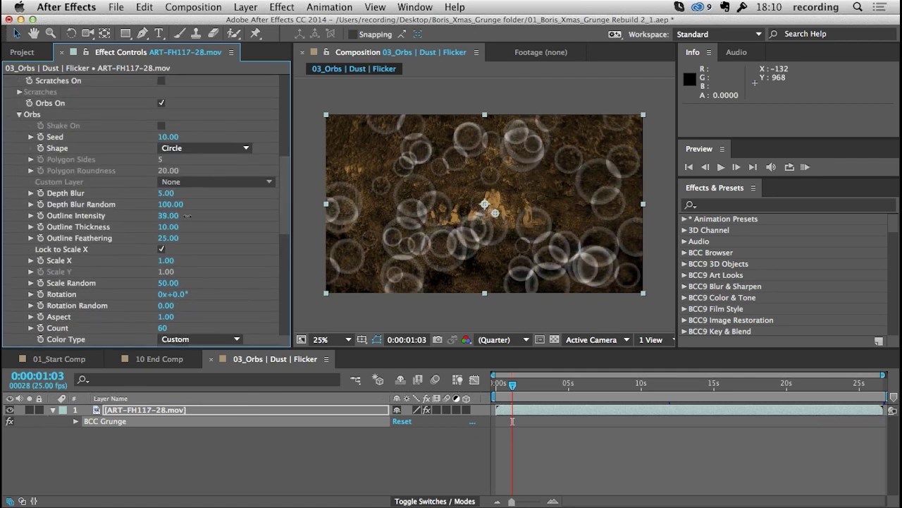
left_click_drag(182, 215, 152, 216)
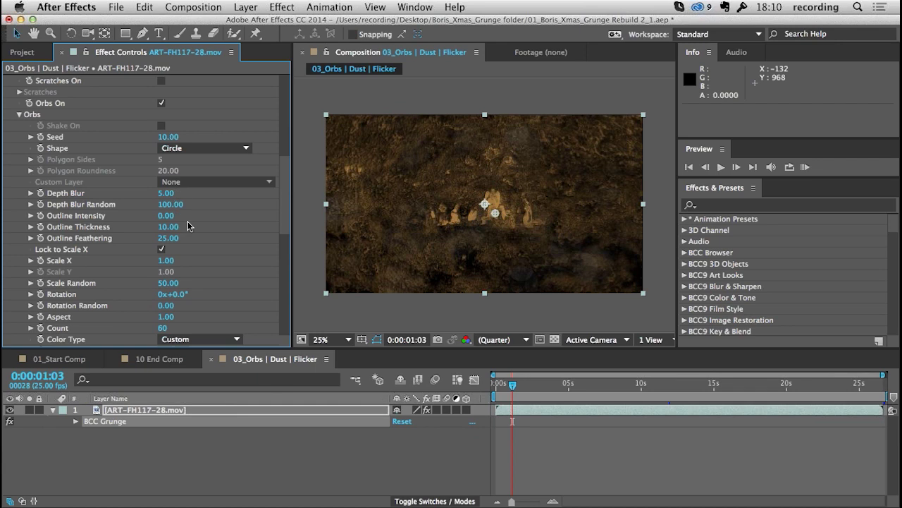
Set the orbs' Color1 to the tan color C3A76C and collapse the Orbs group
scroll(286, 203, "down", 5)
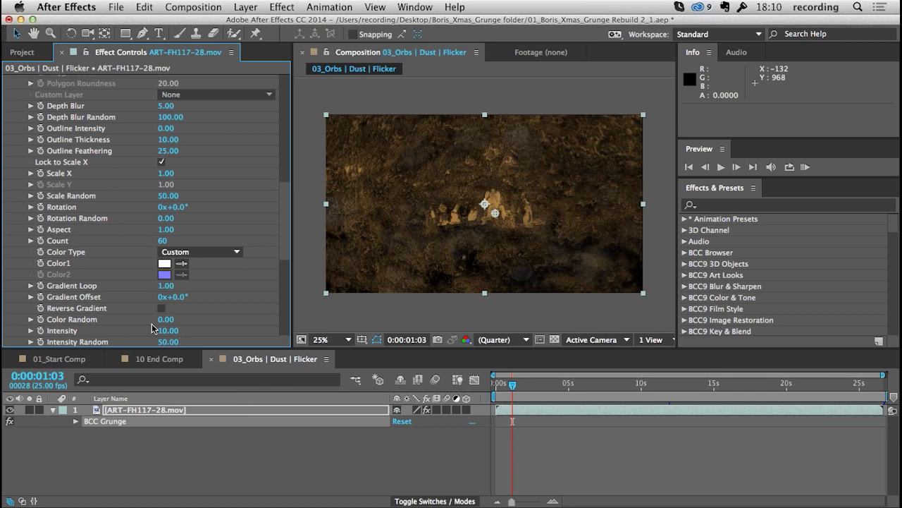
scroll(282, 240, "down", 5)
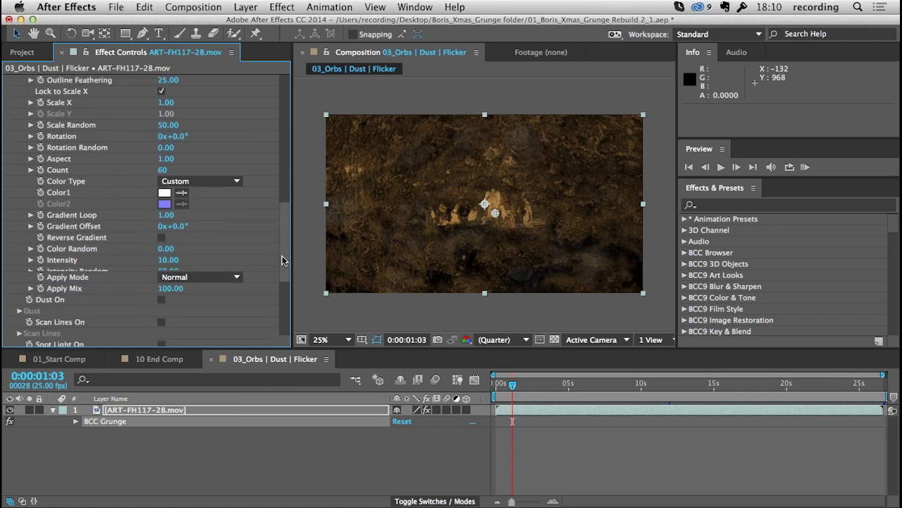
left_click_drag(175, 254, 171, 254)
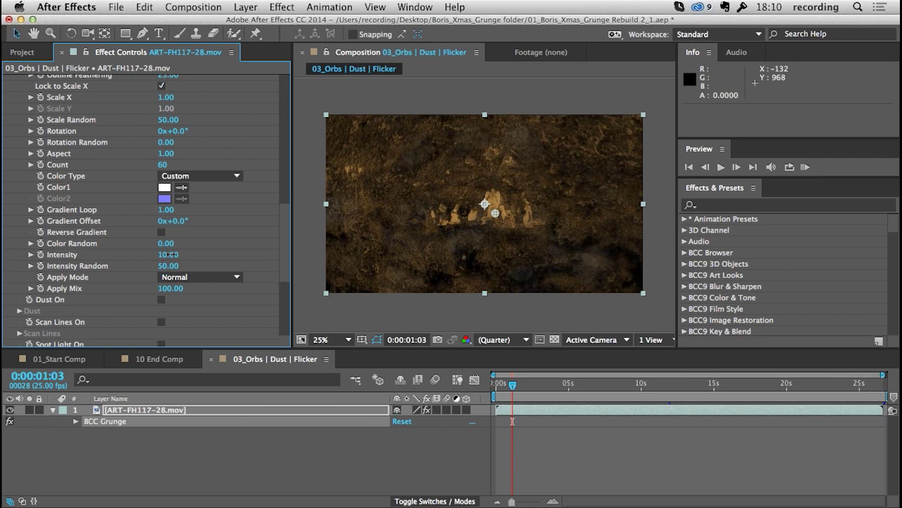
left_click(165, 187)
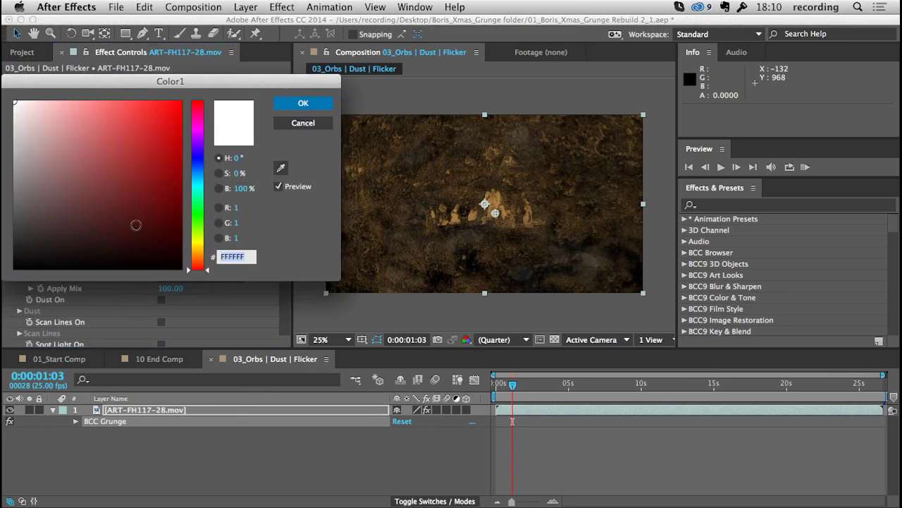
type("412F12")
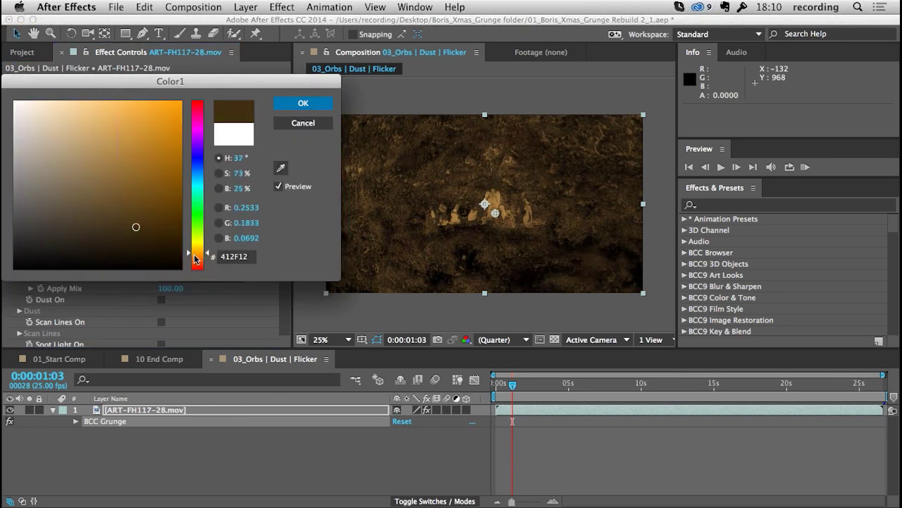
left_click_drag(196, 259, 195, 256)
left_click(115, 151)
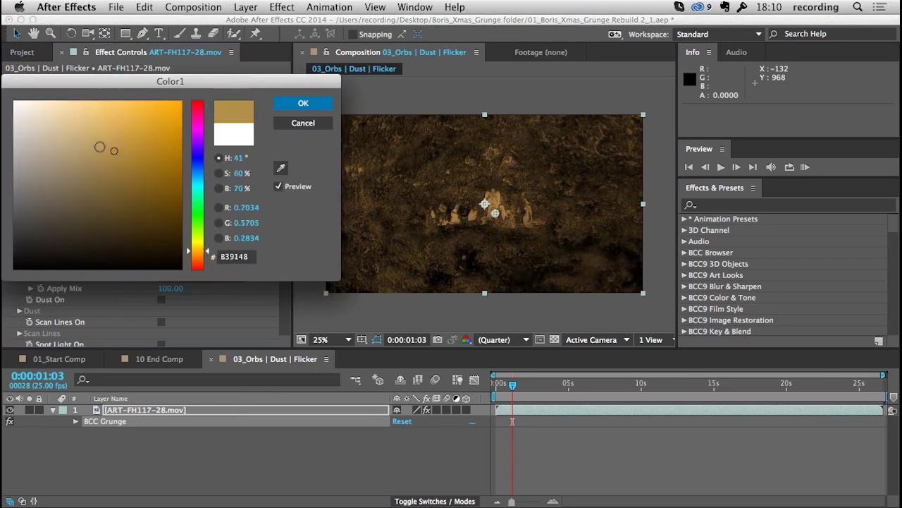
mouse_move(99, 147)
left_mouse_down()
mouse_move(93, 121)
mouse_move(89, 140)
left_mouse_up()
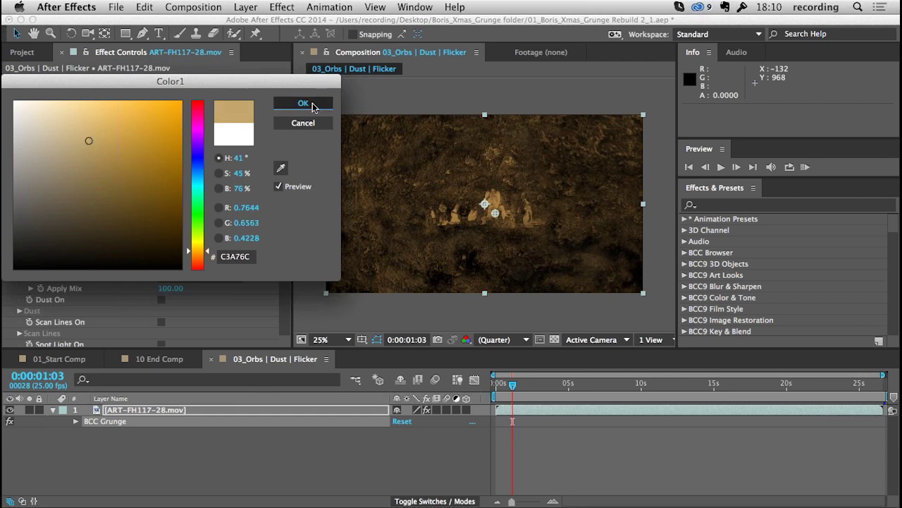
left_click(303, 104)
scroll(277, 136, "up", 8)
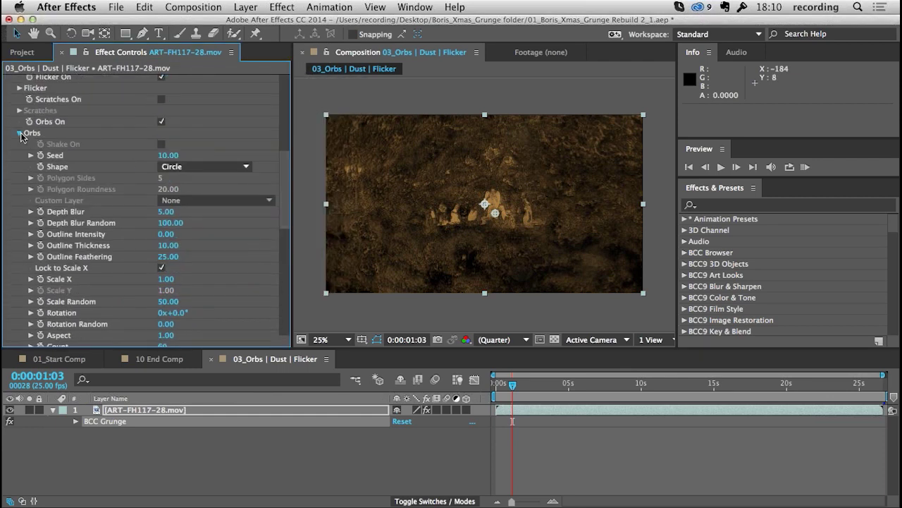
left_click(20, 133)
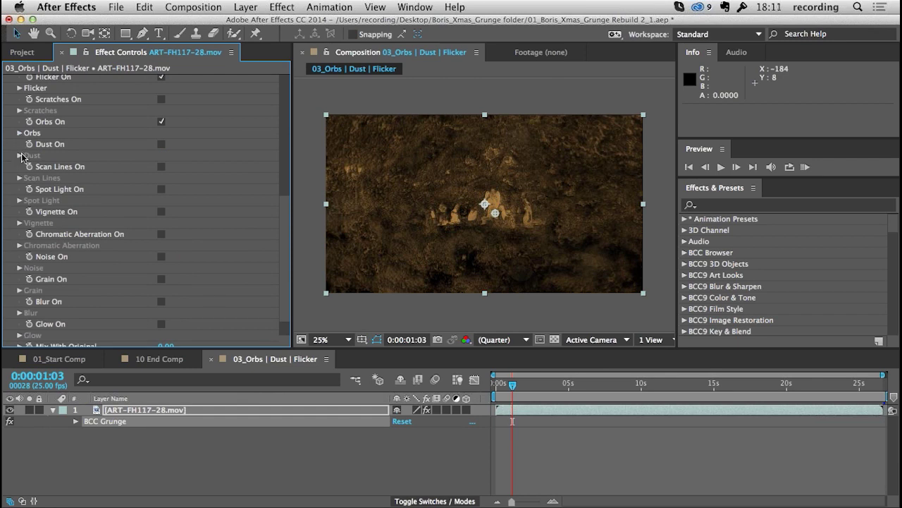
Enable Dust On with Density 11 and Scale 251, and preview the composition
left_click(162, 144)
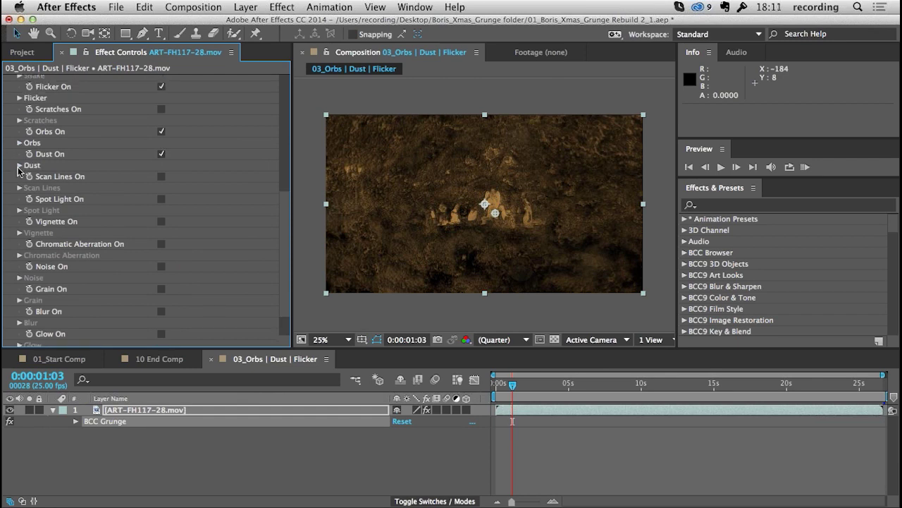
left_click(18, 167)
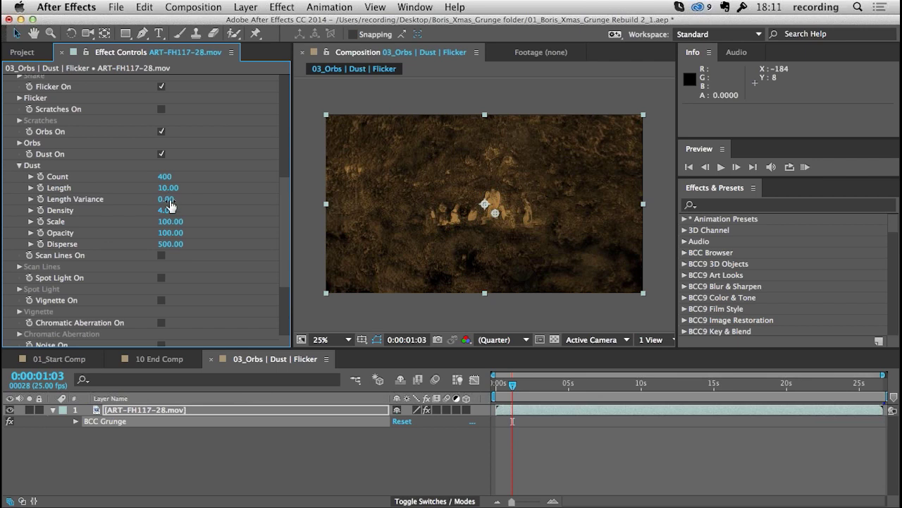
mouse_move(164, 213)
left_mouse_down()
mouse_move(207, 206)
mouse_move(175, 211)
mouse_move(206, 209)
mouse_move(212, 223)
mouse_move(262, 220)
left_mouse_up()
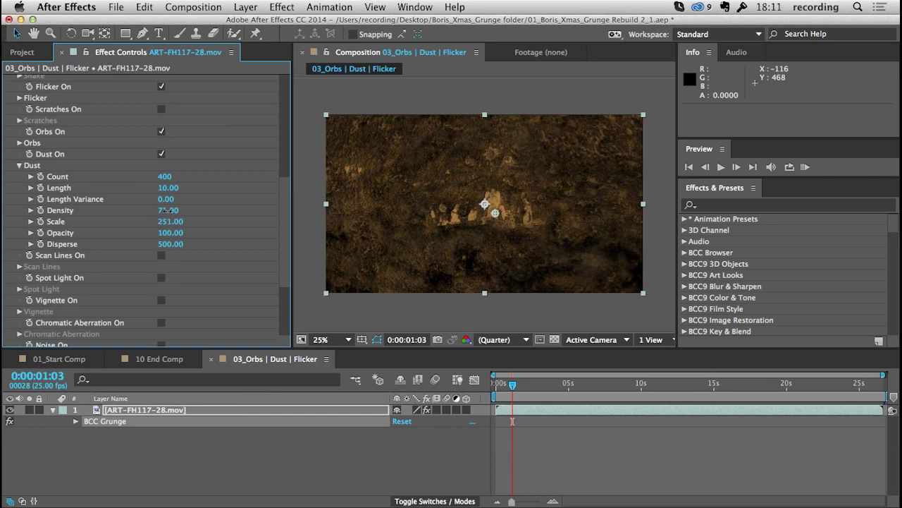
mouse_move(137, 211)
left_mouse_down()
mouse_move(116, 210)
mouse_move(125, 210)
left_mouse_up()
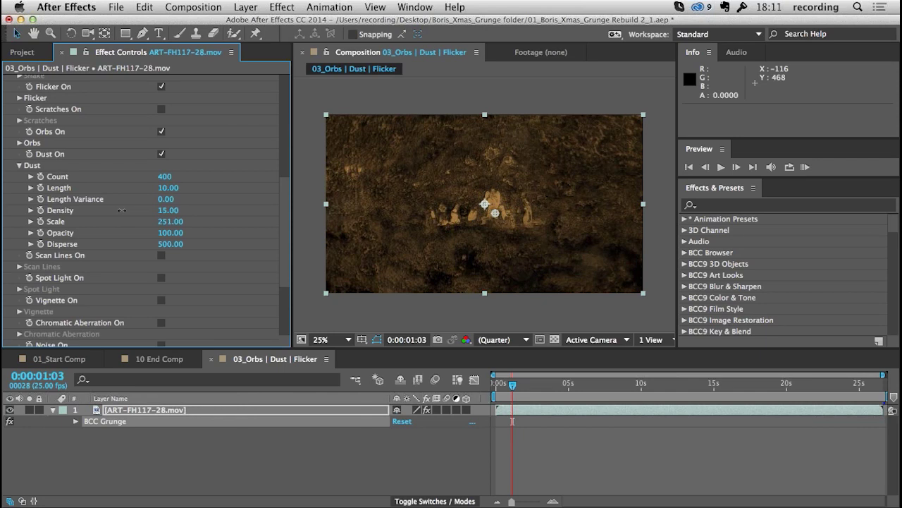
left_click_drag(122, 210, 120, 210)
left_click(806, 167)
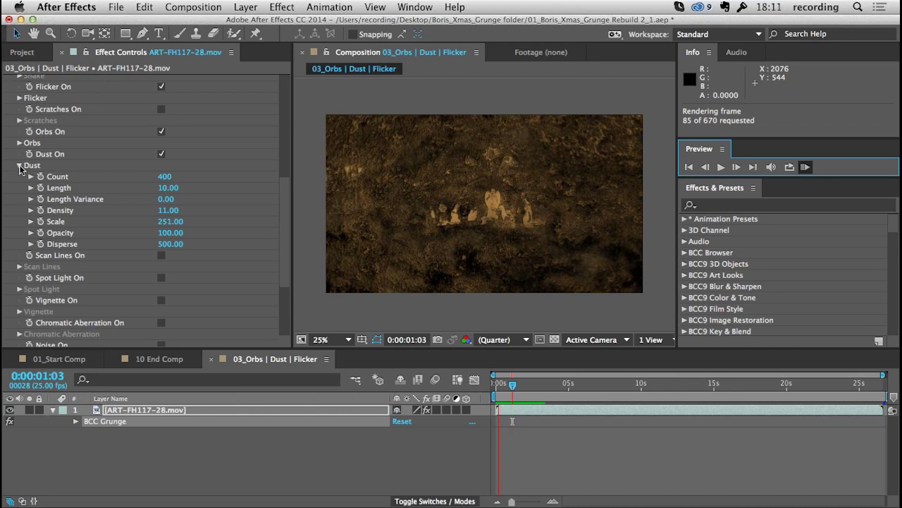
Open the "04_Spotlight | Vignette | CA" composition and display its layer's BCC Grunge effect controls
key("super+0")
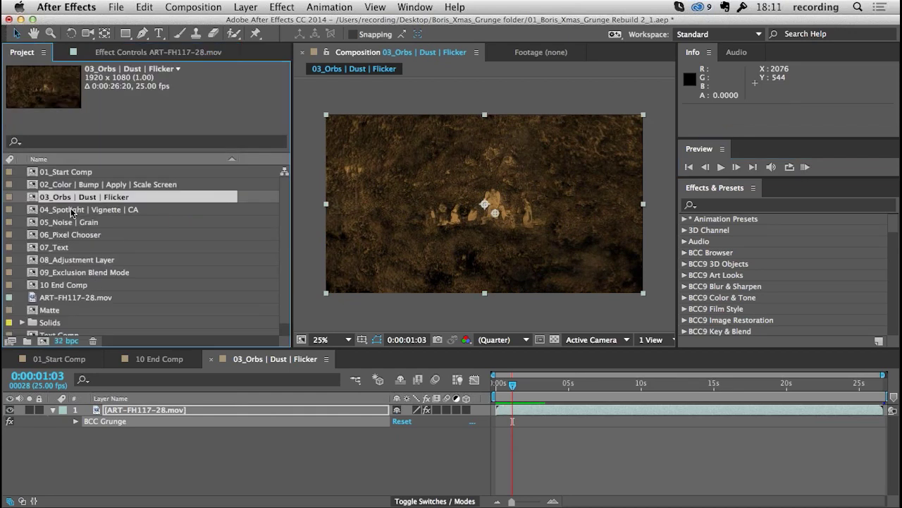
double_click(71, 209)
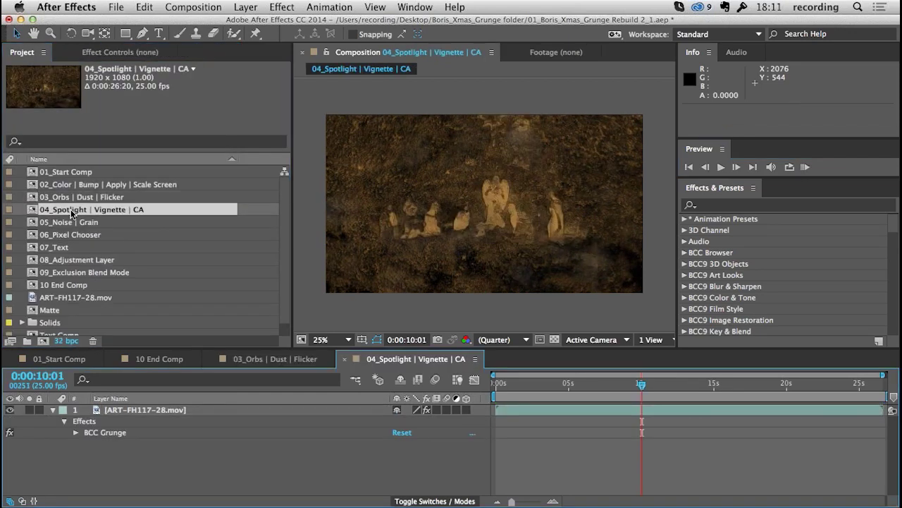
left_click(342, 238)
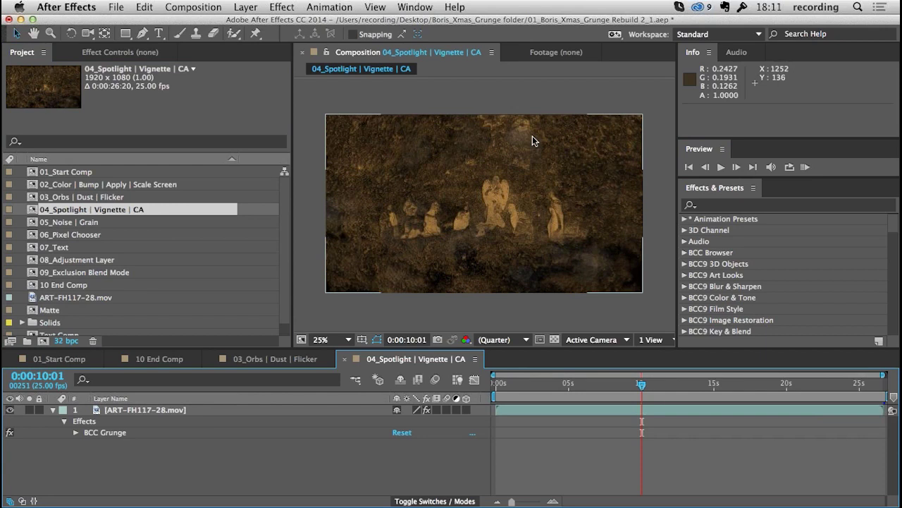
key("super+shift+a")
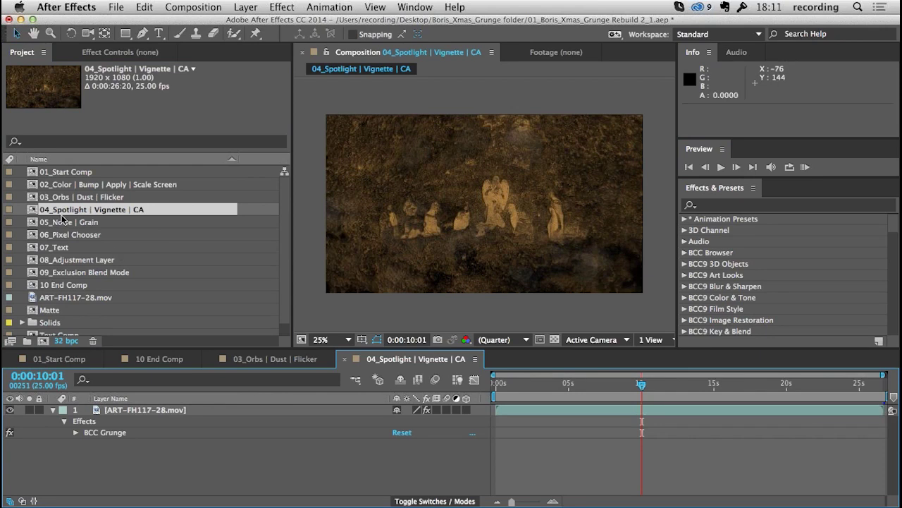
double_click(105, 433)
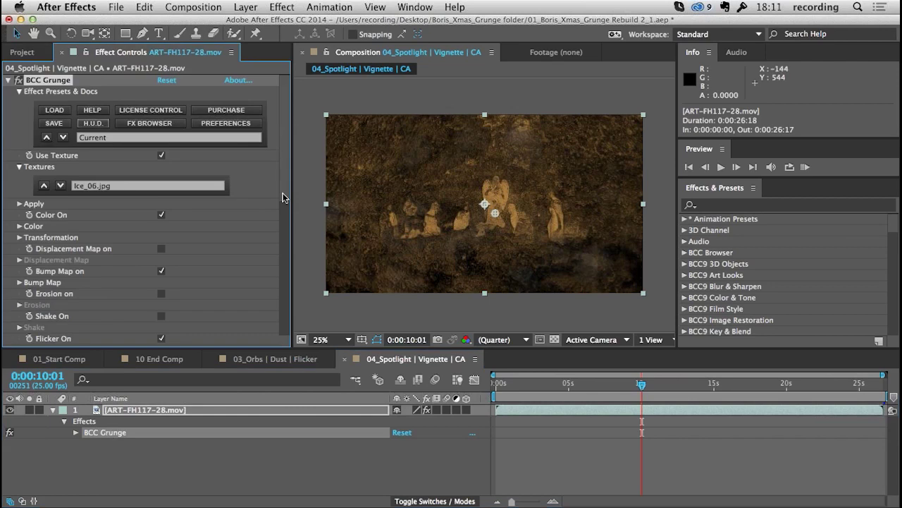
Enable Spot Light On for the BCC Grunge effect and expand the Spot Light settings
scroll(282, 312, "down", 5)
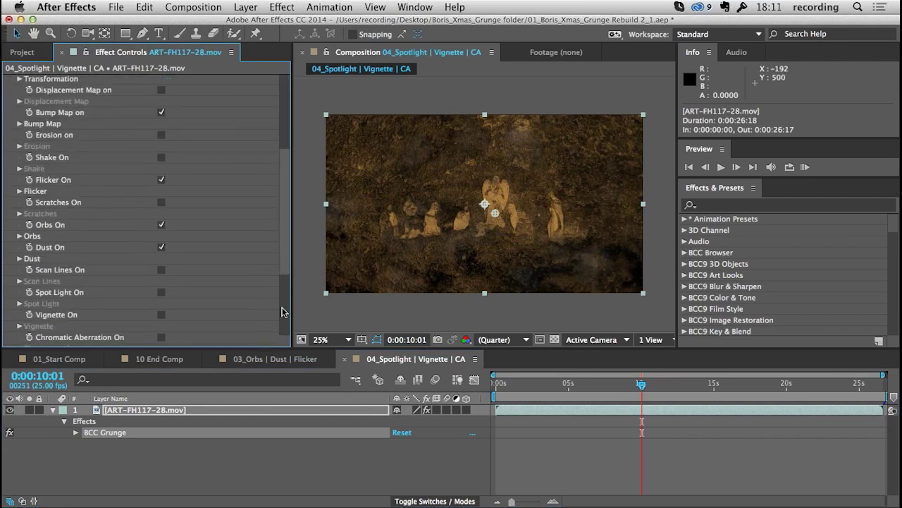
scroll(282, 312, "down", 4)
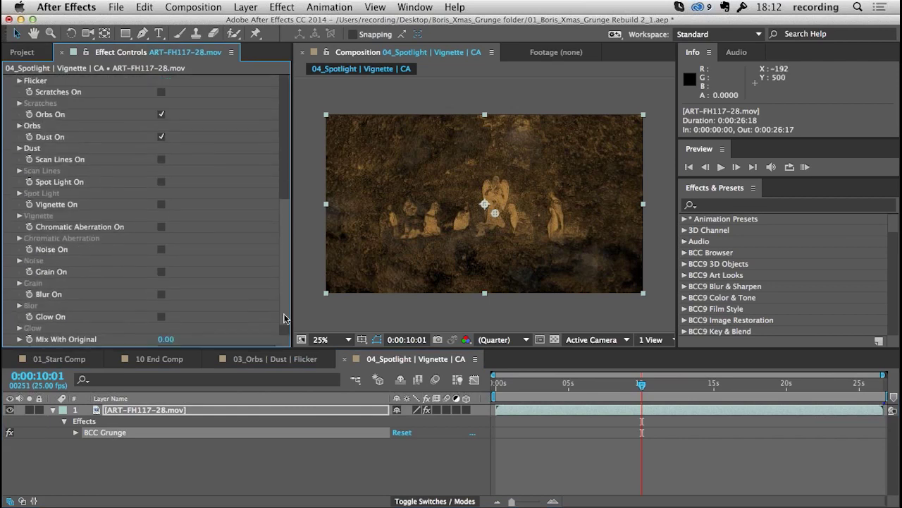
scroll(284, 318, "up", 2)
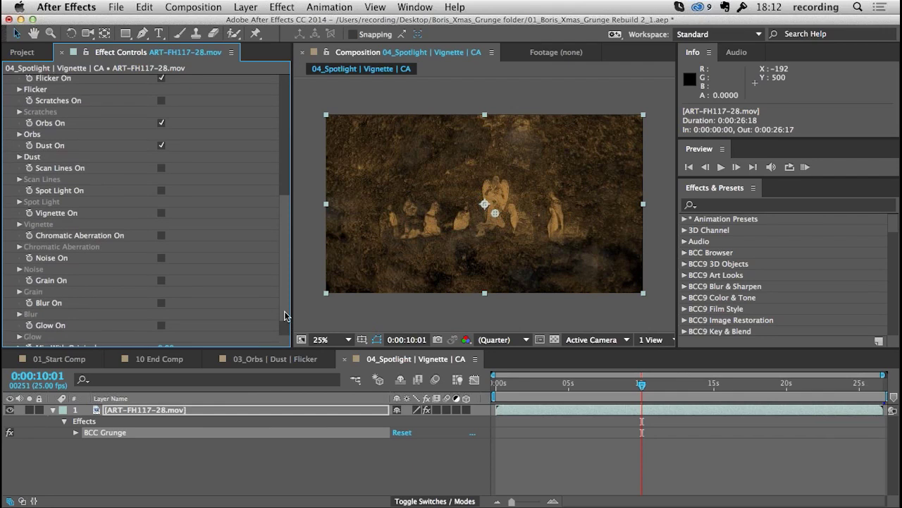
scroll(286, 308, "up", 1)
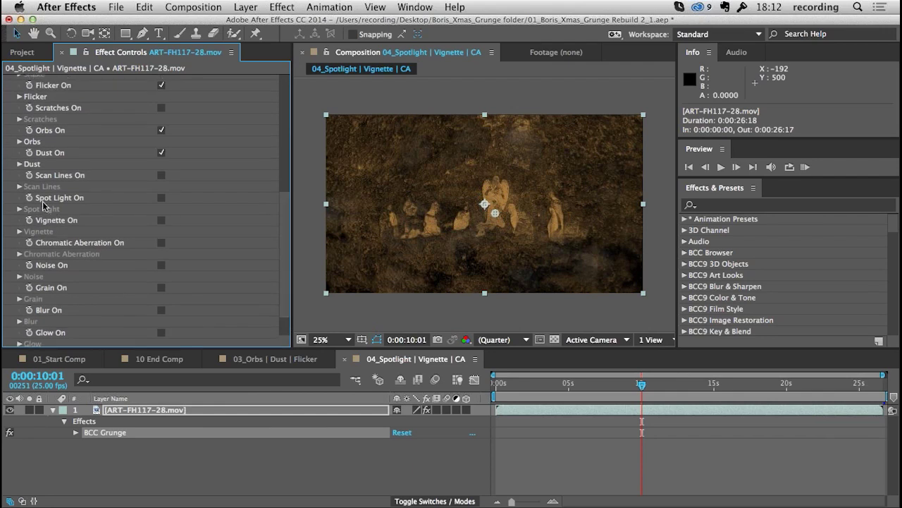
left_click(160, 198)
left_click(19, 209)
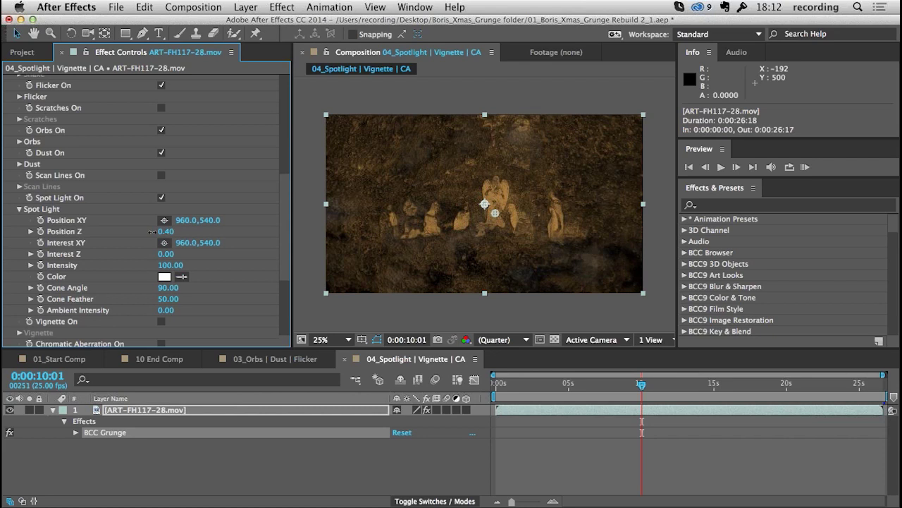
Try a Spot Light Position Z of 10, an Intensity of 177 and a Cone Angle of 0
left_click_drag(133, 231, 141, 231)
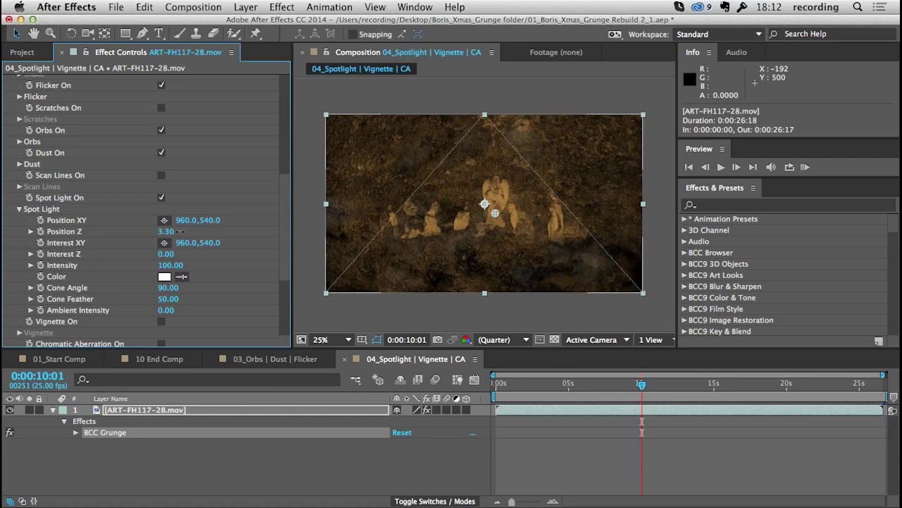
left_click_drag(187, 231, 195, 231)
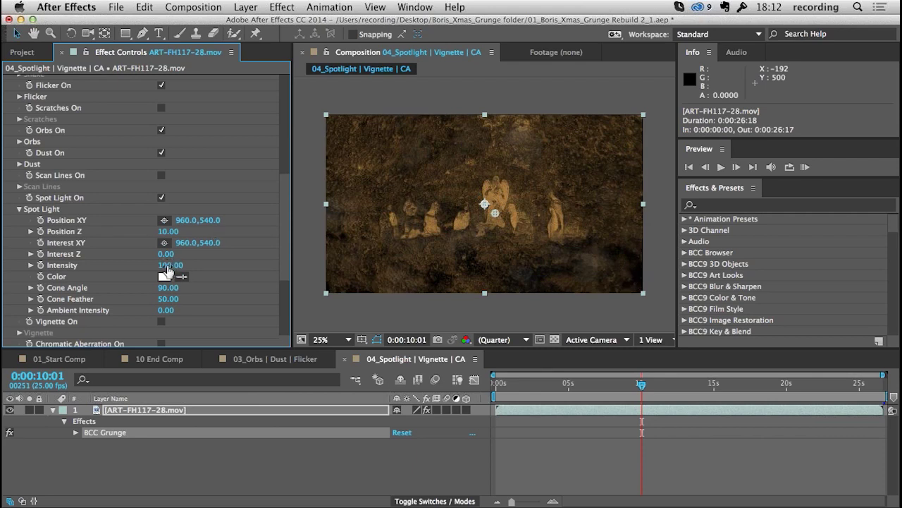
left_click_drag(162, 264, 220, 266)
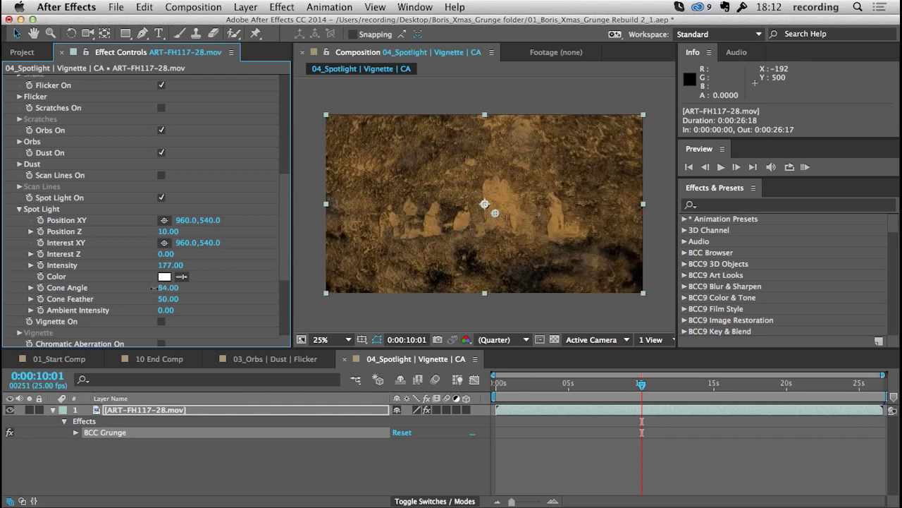
left_click_drag(141, 288, 106, 289)
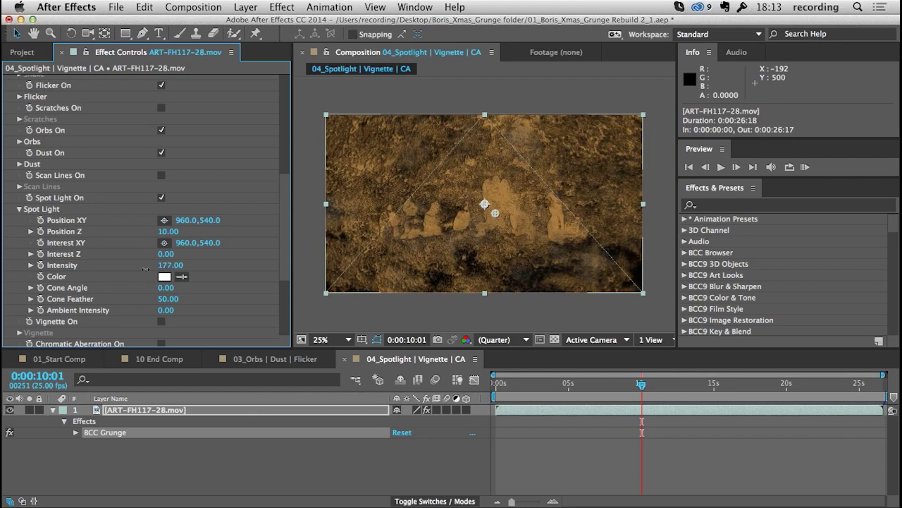
Set the Spot Light's Intensity to 120 and its Cone Angle to 45
left_click(169, 265)
type("120")
key("Return")
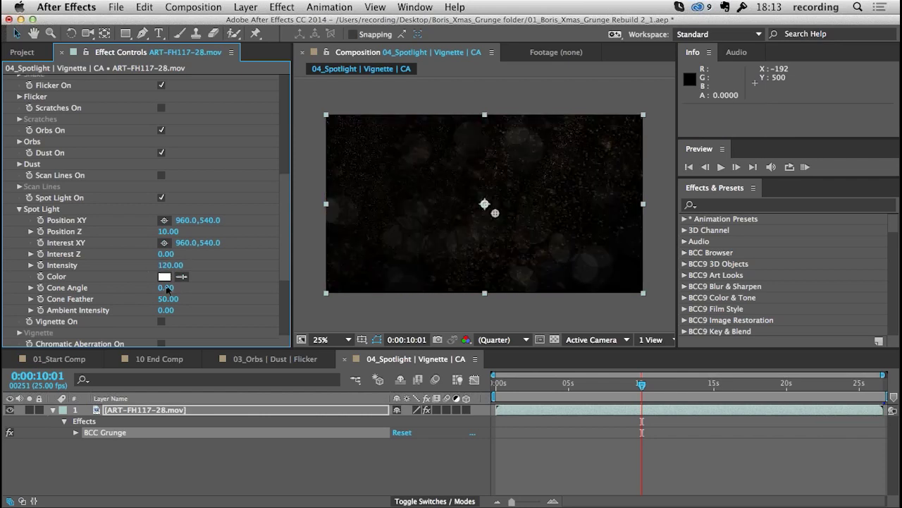
left_click(166, 288)
key("Return")
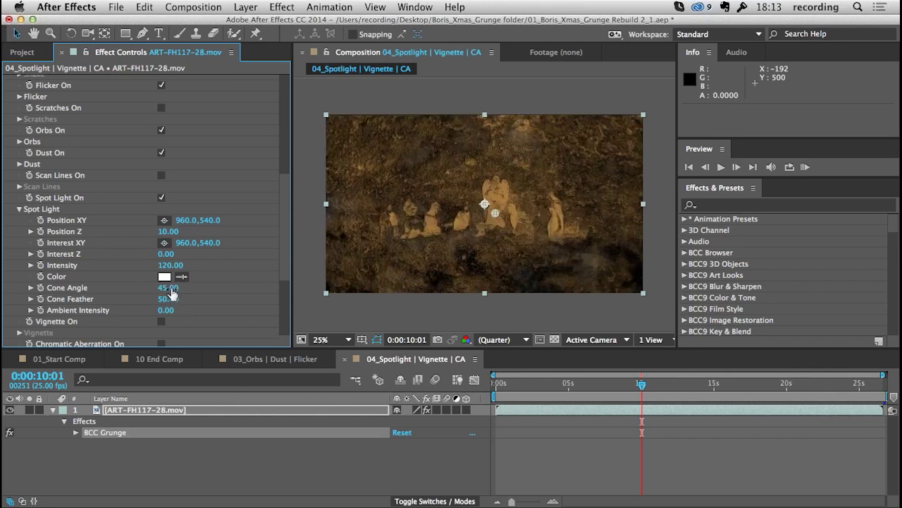
Reset the Spot Light's Position Z to its default and set the Cone Angle to 52
left_click_drag(170, 292, 153, 287)
right_click(76, 235)
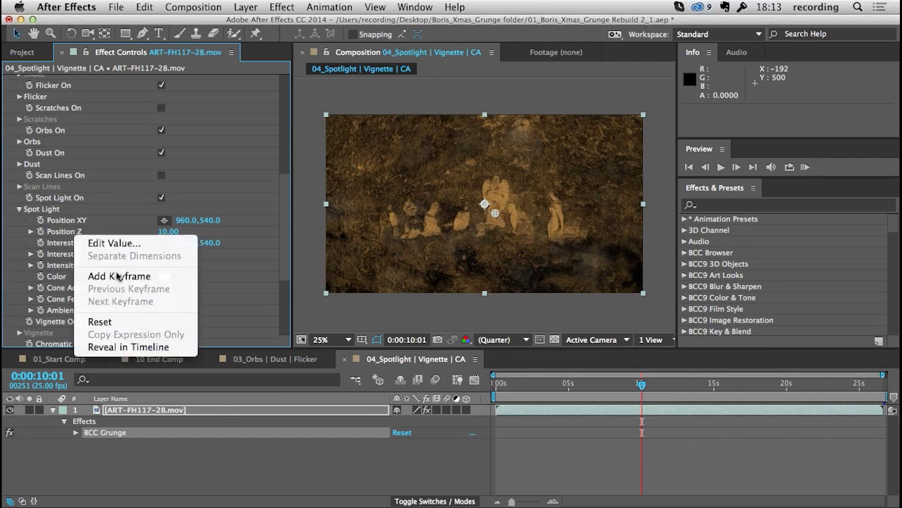
left_click(102, 321)
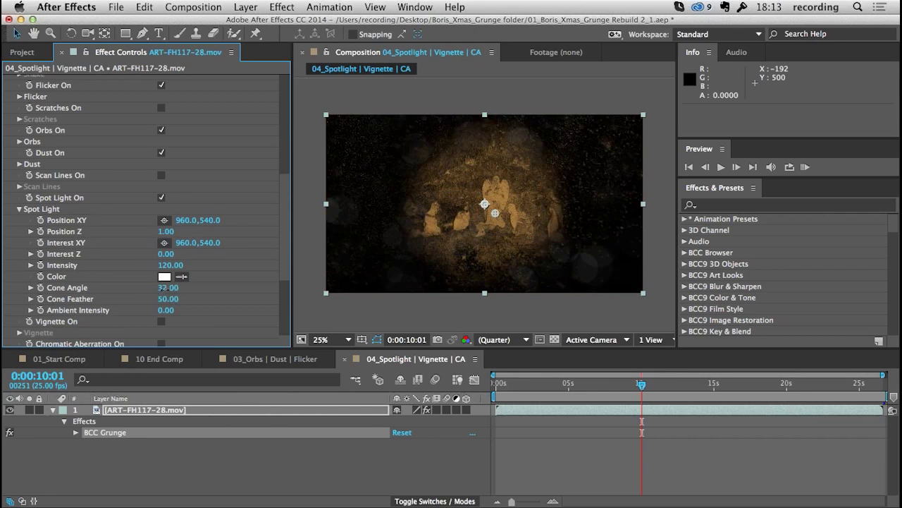
left_click(168, 288)
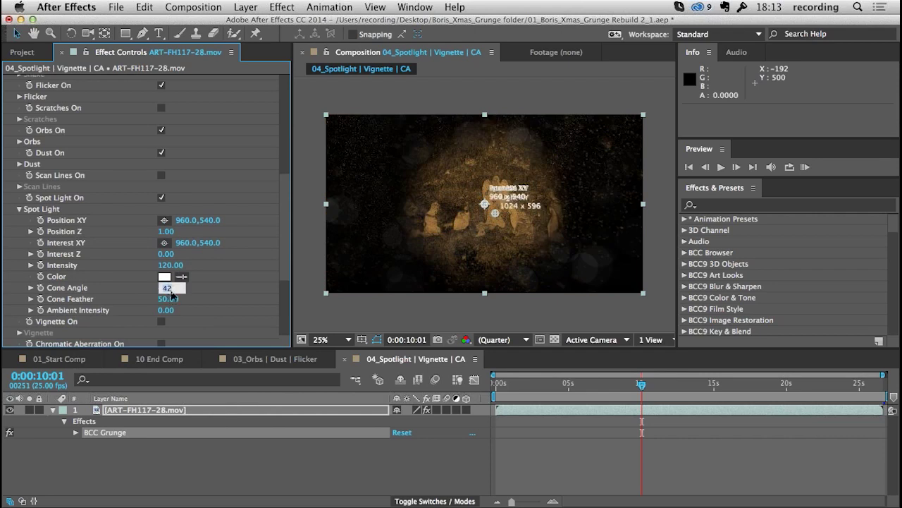
key("shift+Up")
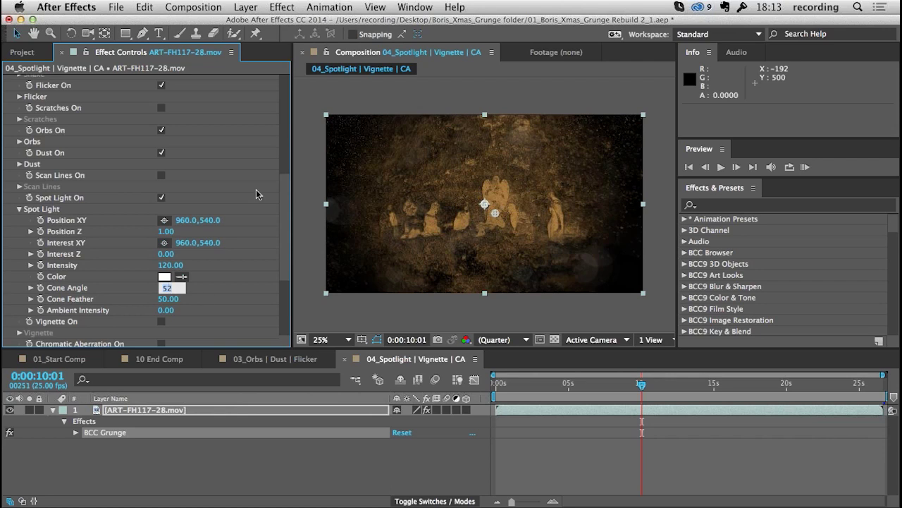
left_click(254, 237)
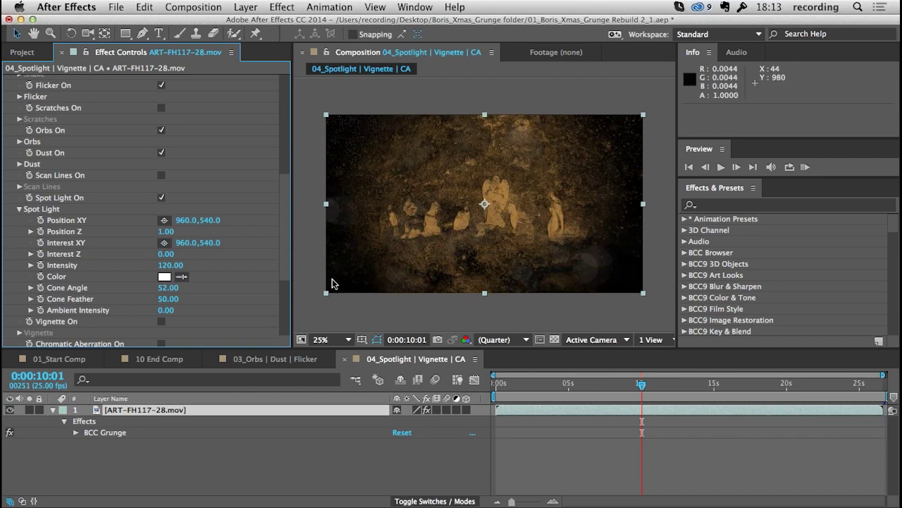
Collapse the Spot Light settings, enable Vignette On for BCC Grunge and expand the Vignette settings
left_click(19, 210)
left_click(20, 260)
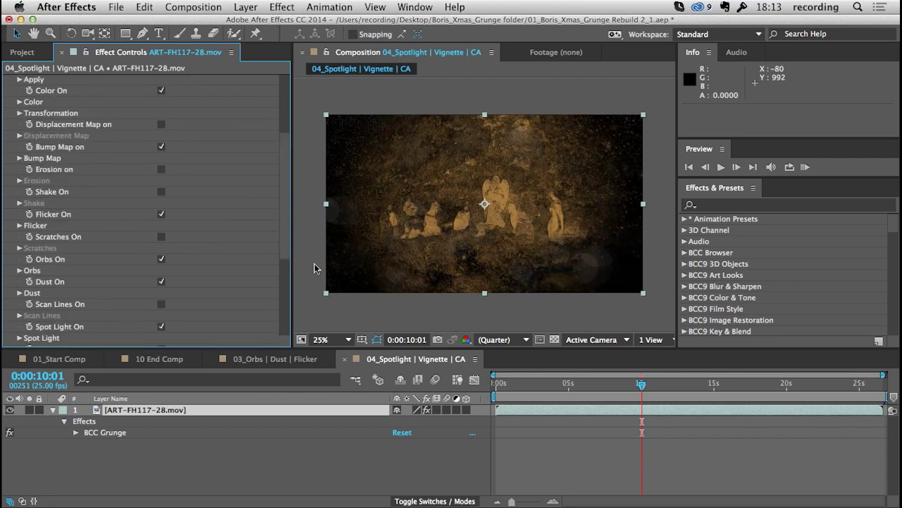
left_click_drag(288, 252, 287, 325)
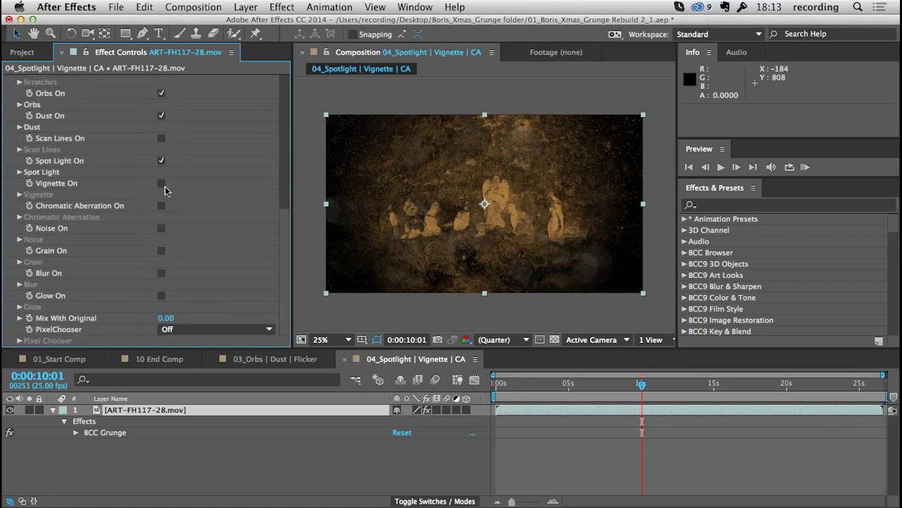
left_click(162, 182)
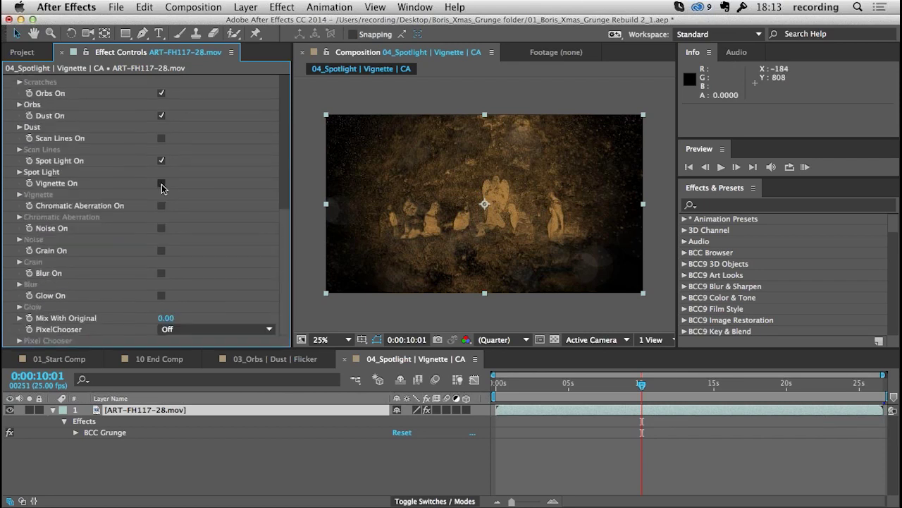
left_click(19, 196)
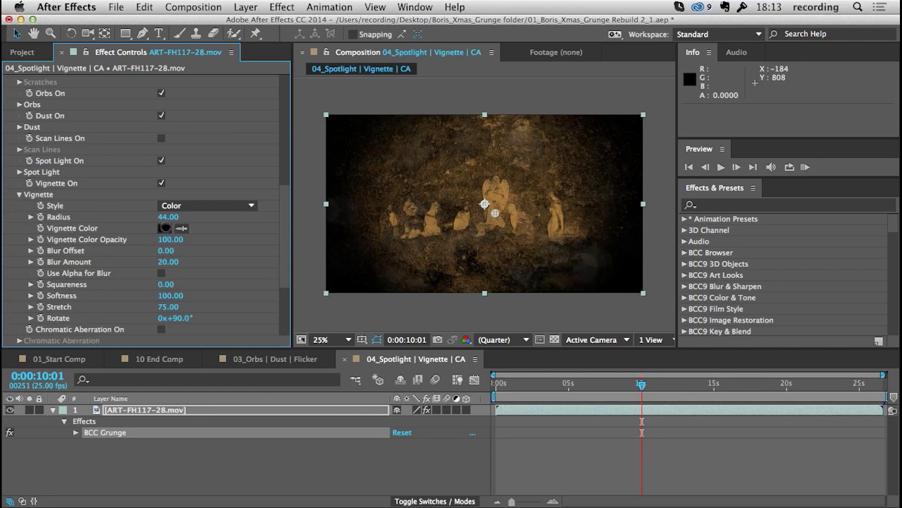
Set the Vignette Color to the muted gray-green 646C5D
left_click(165, 229)
left_click(18, 218)
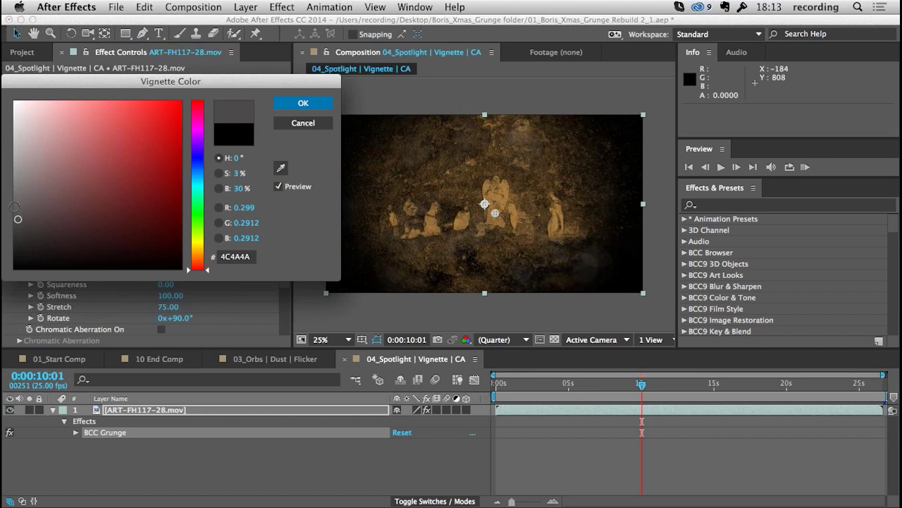
left_click(14, 207)
left_click(191, 226)
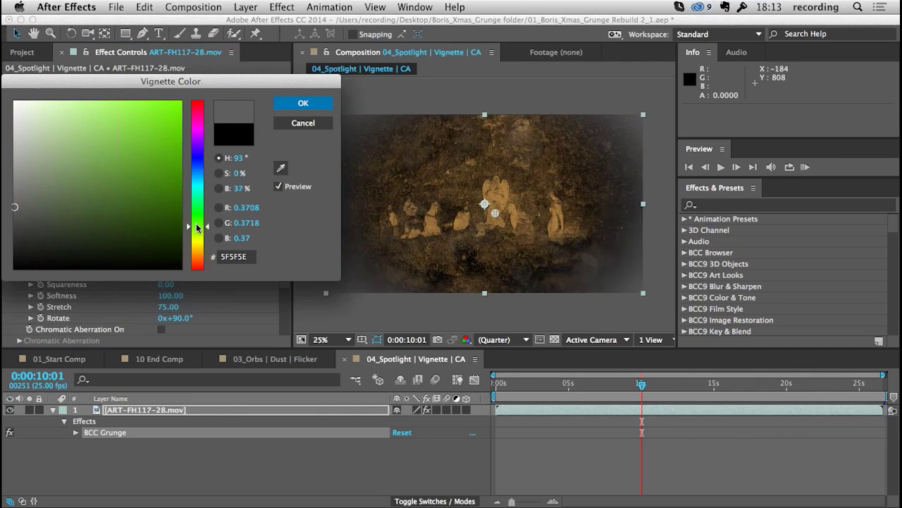
left_click(38, 210)
left_click(50, 206)
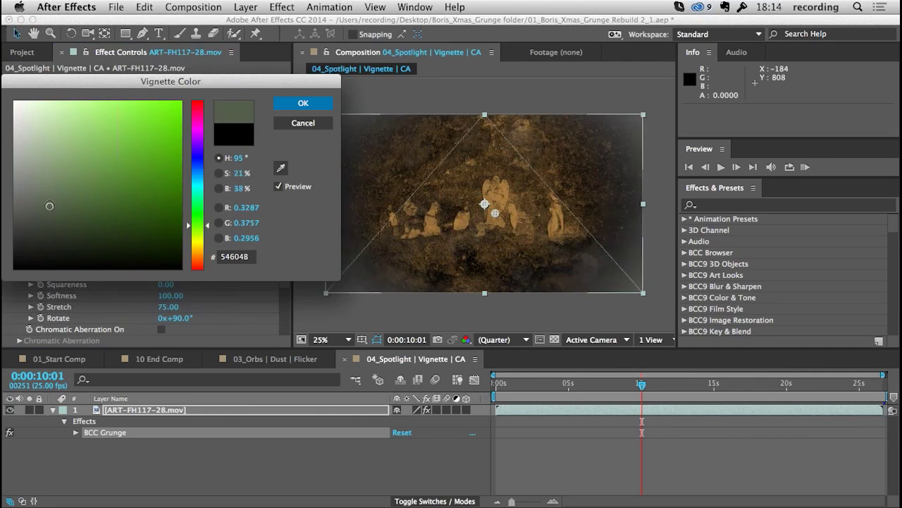
left_click(49, 204)
left_click(68, 191)
left_click(54, 213)
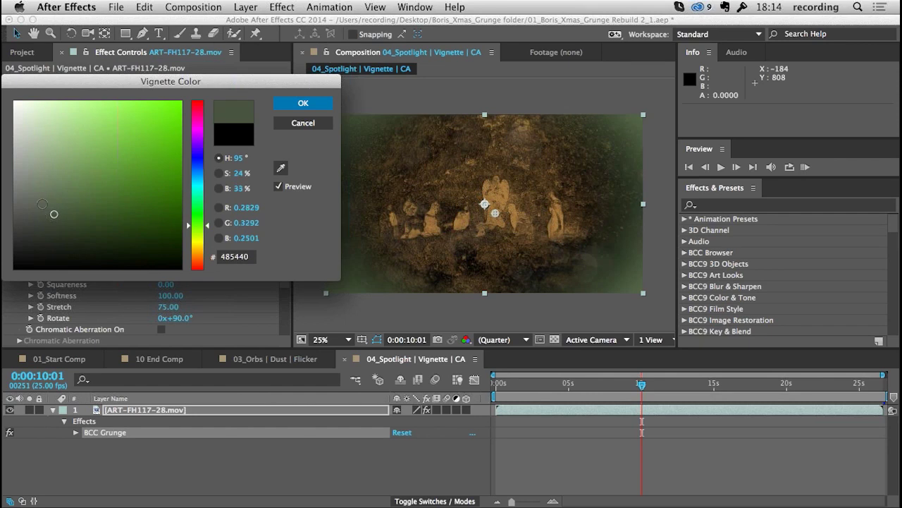
left_click(37, 198)
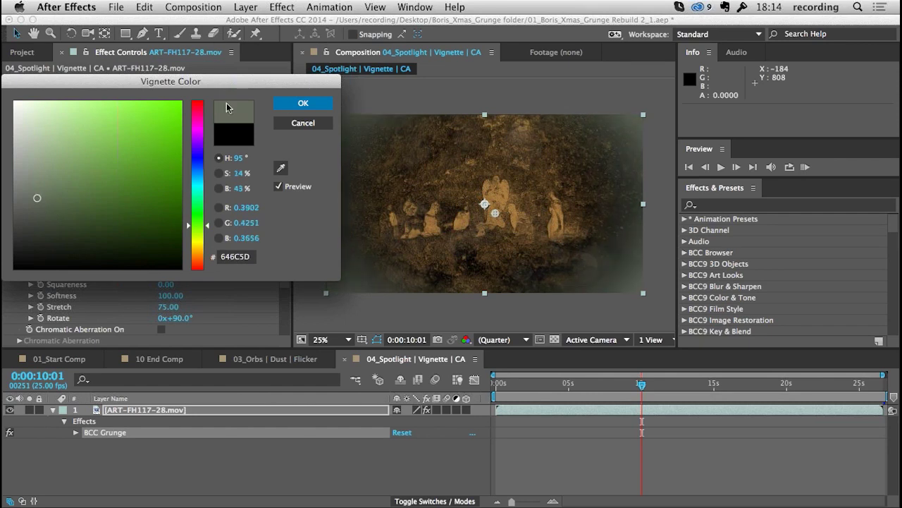
left_click(293, 104)
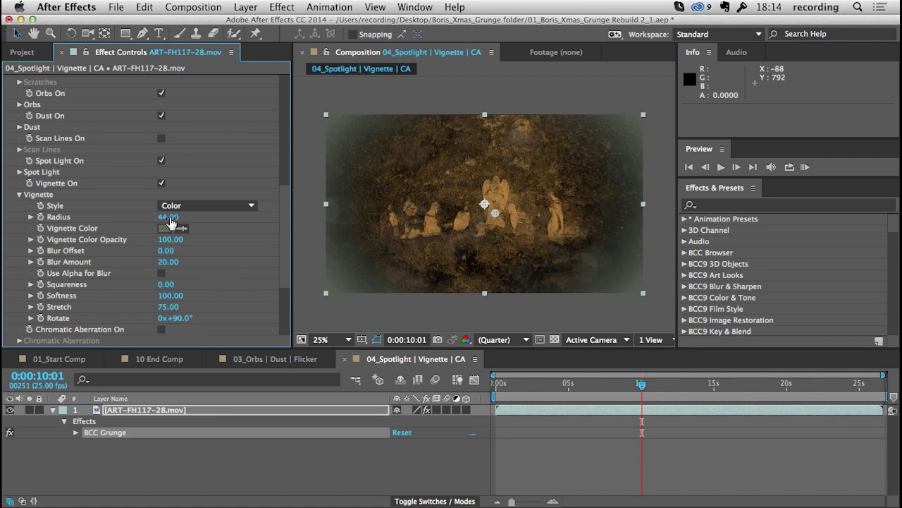
Change the vignette Style to Color and Blur and set its Blur Amount to 40
left_click(182, 205)
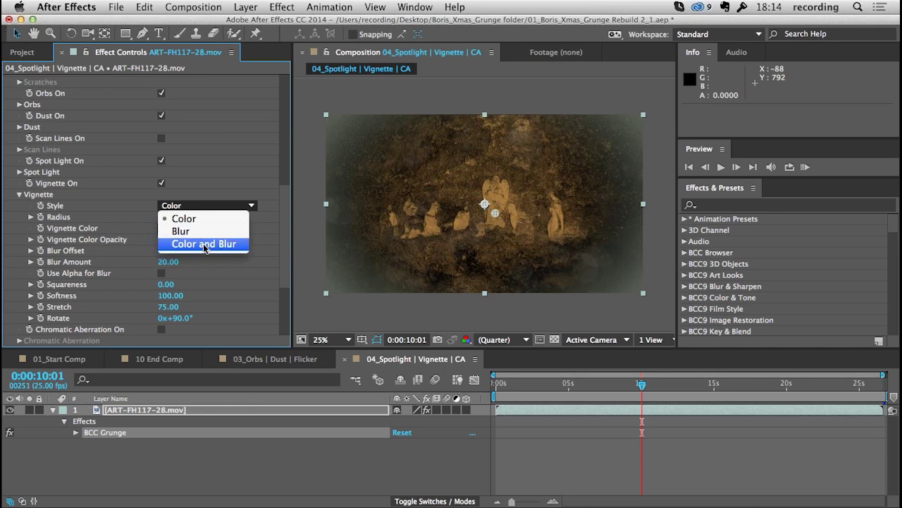
left_click(204, 244)
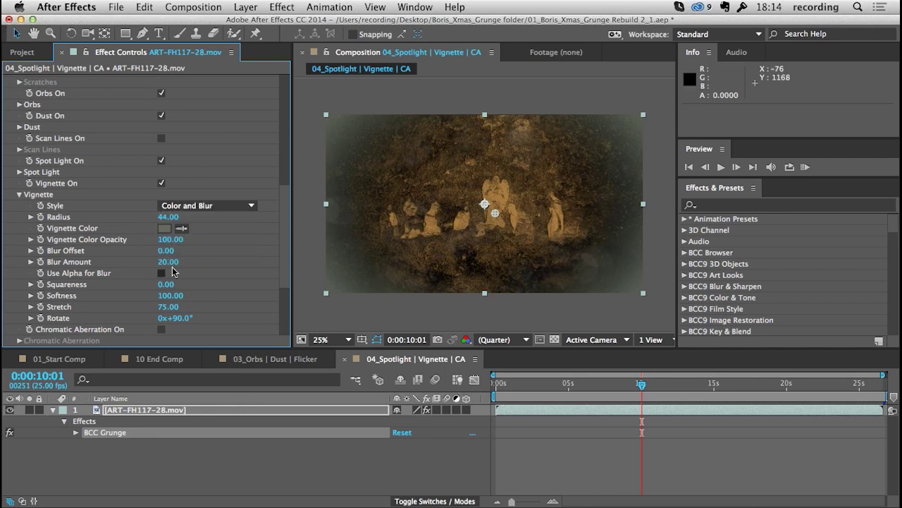
left_click(164, 261)
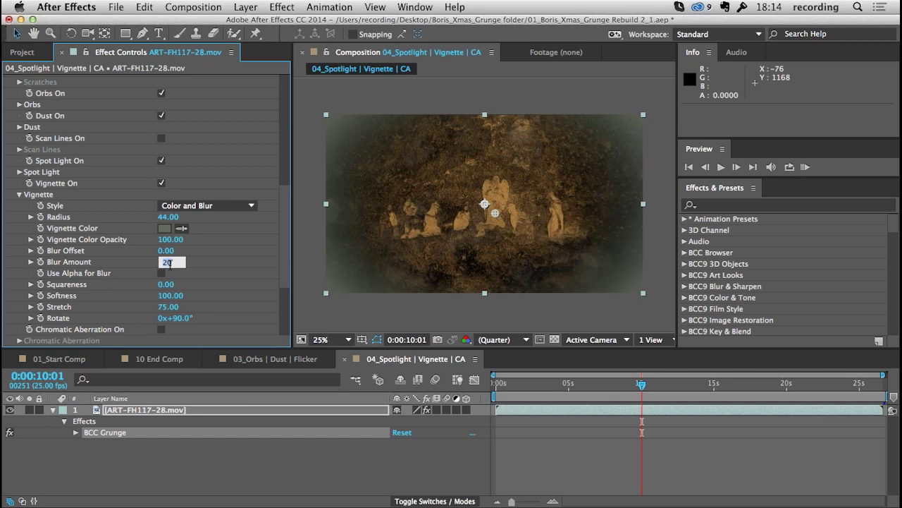
key("Return")
Set the Vignette Color Opacity to 80
left_click(169, 242)
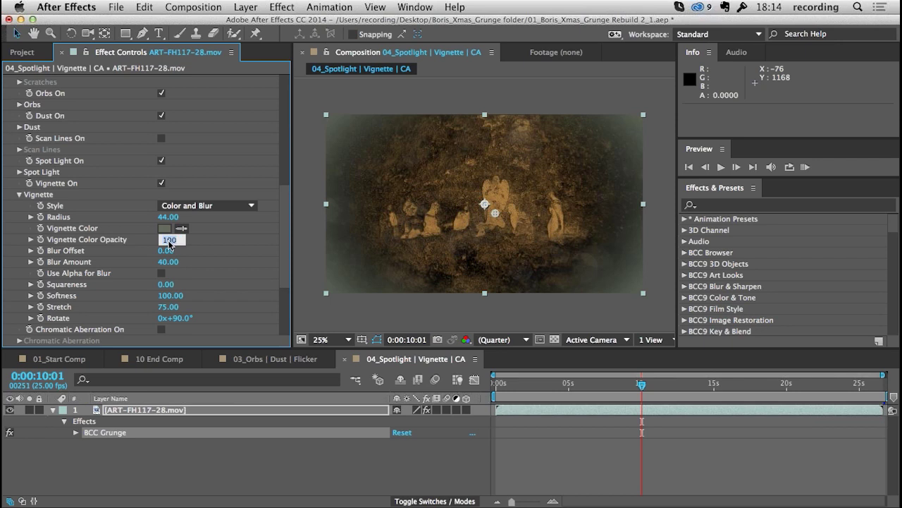
type("80")
key("Return")
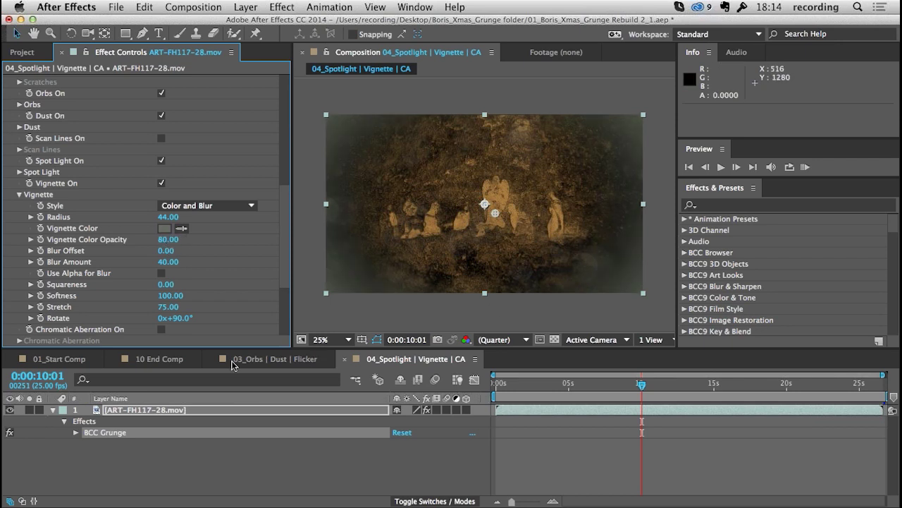
Open the "05_Noise | Grain" composition and display its layer's BCC Grunge effect controls
left_click(23, 53)
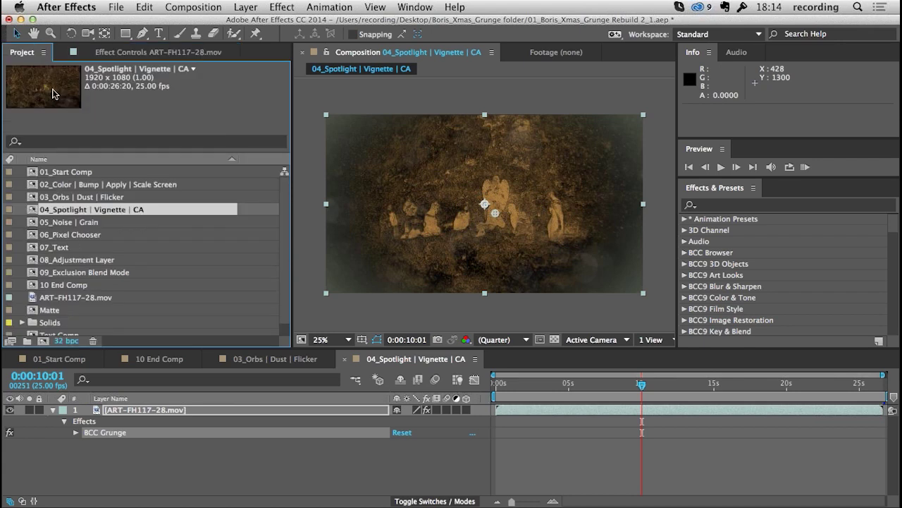
double_click(68, 224)
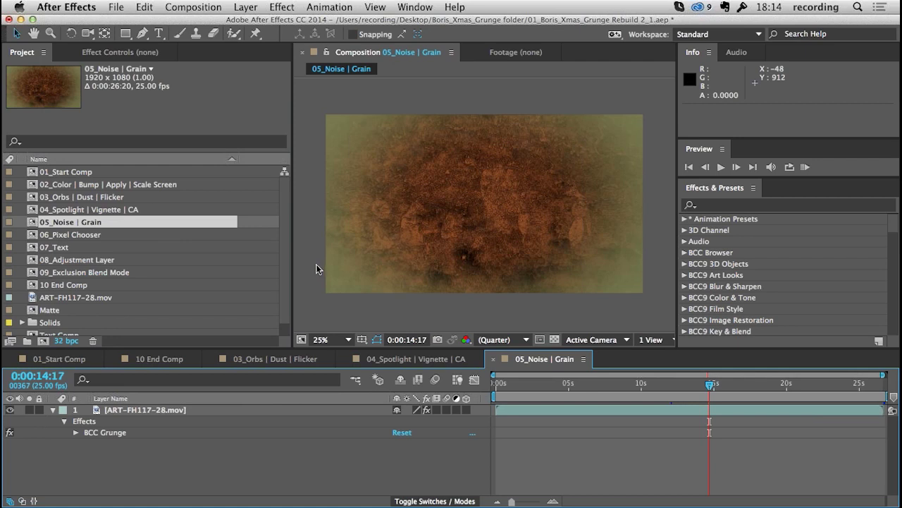
double_click(117, 432)
scroll(283, 233, "down", 2)
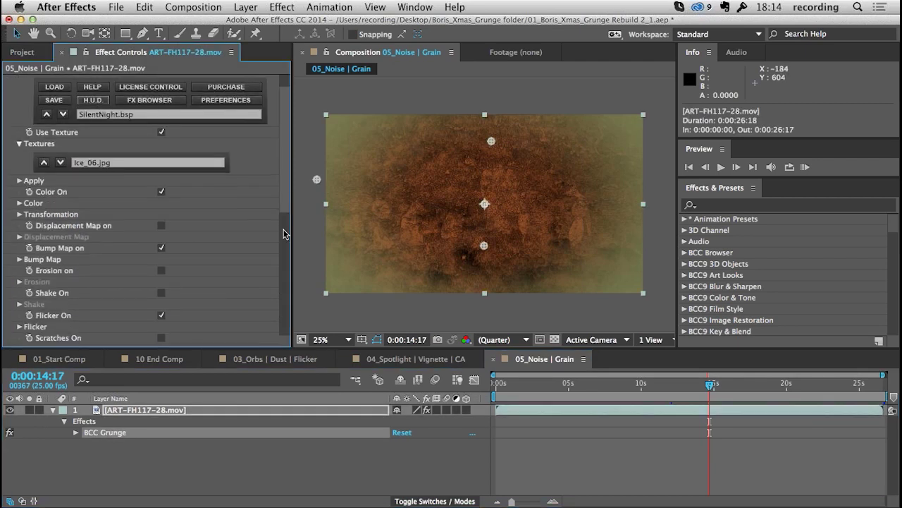
scroll(283, 233, "down", 20)
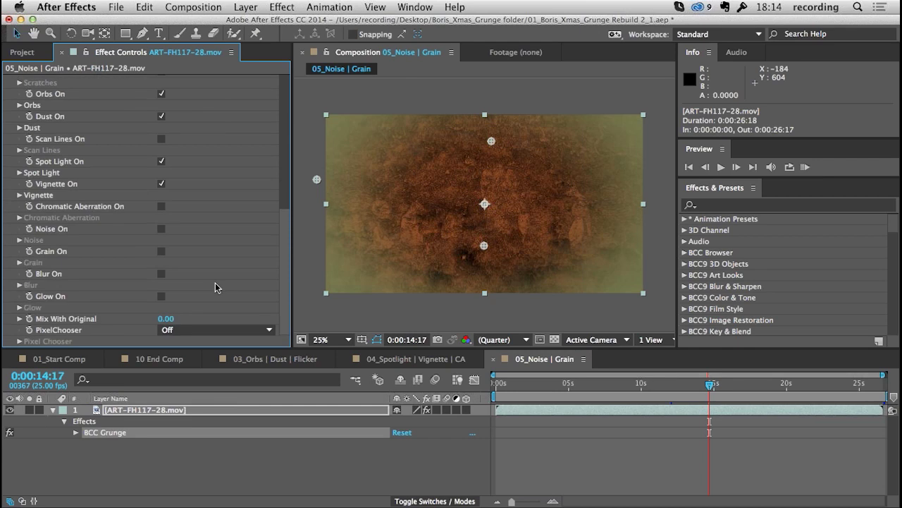
Enable Noise On with Amount 12 and Monochrome checked, and collapse the Noise settings
left_click(161, 227)
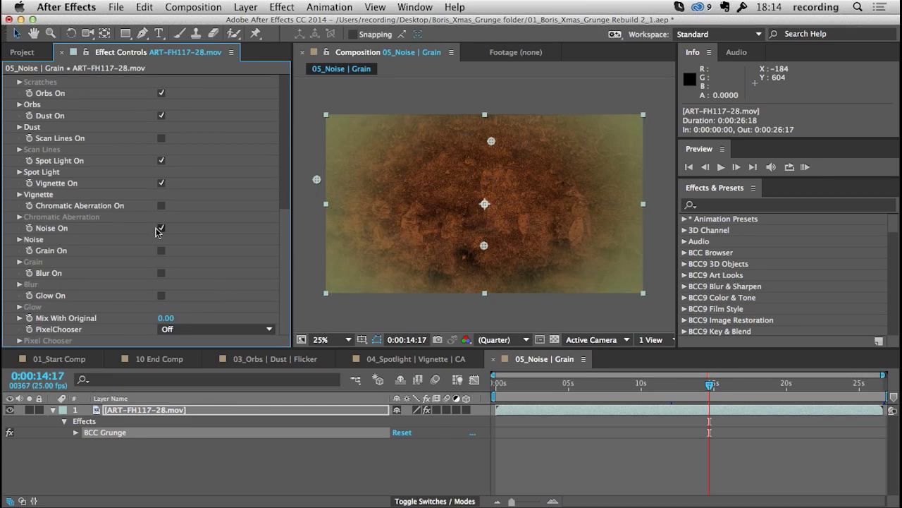
left_click(20, 240)
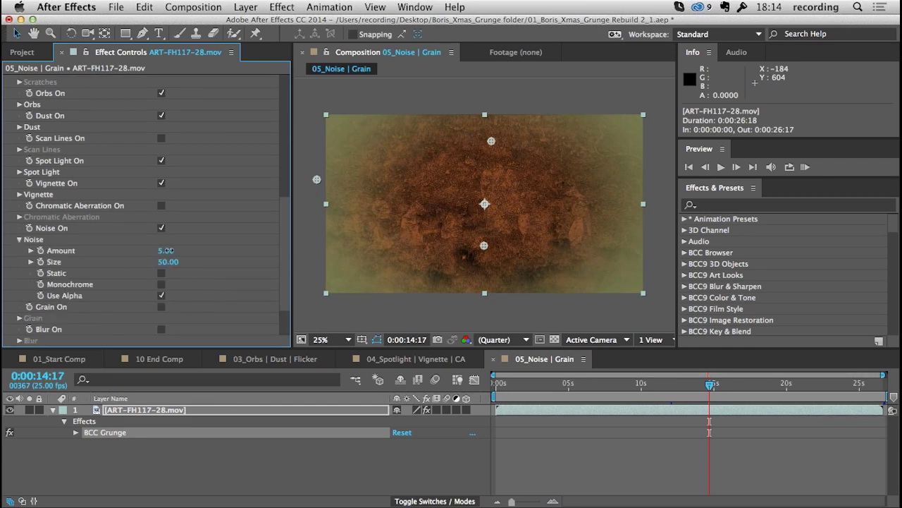
mouse_move(169, 250)
left_mouse_down()
mouse_move(182, 250)
mouse_move(175, 250)
left_mouse_up()
left_click(161, 285)
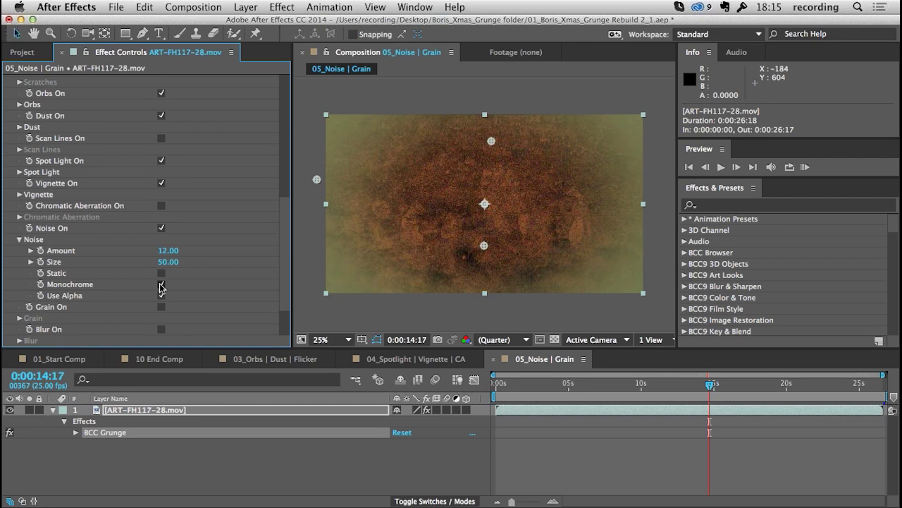
left_click(19, 239)
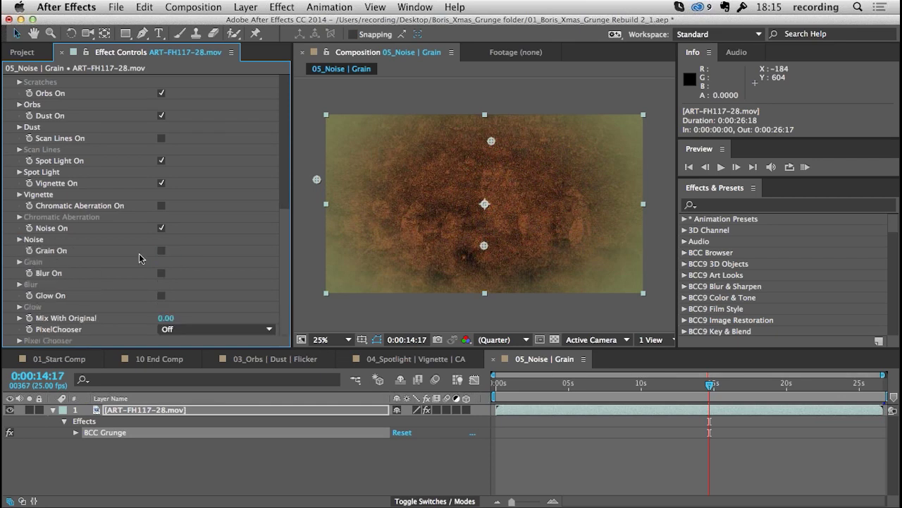
Enable Grain On for the BCC Grunge effect and expand the Grain settings
left_click(162, 250)
left_click(19, 261)
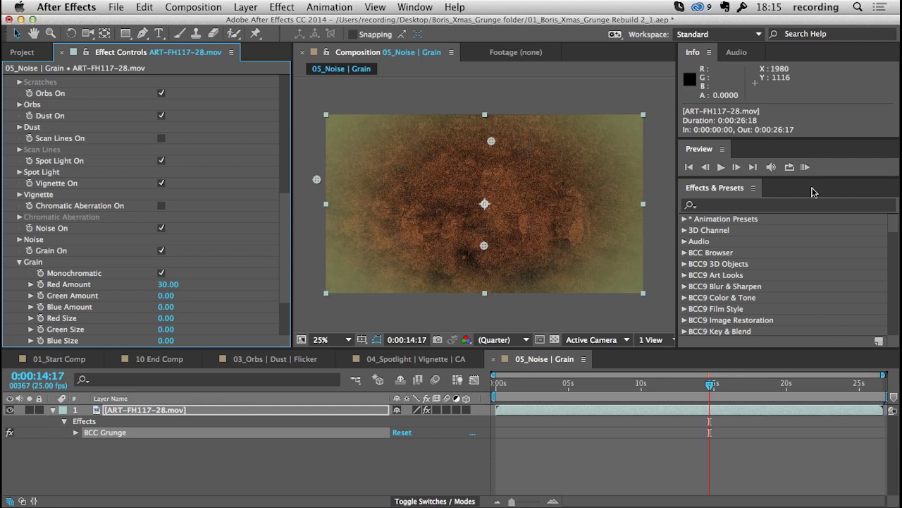
RAM-preview the composition with grain applied and collapse the Grain settings
left_click(806, 167)
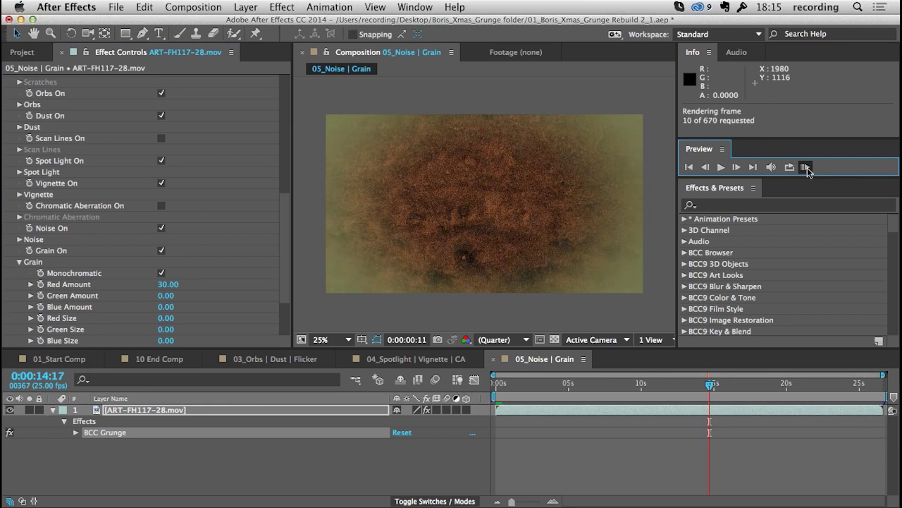
left_click(806, 170)
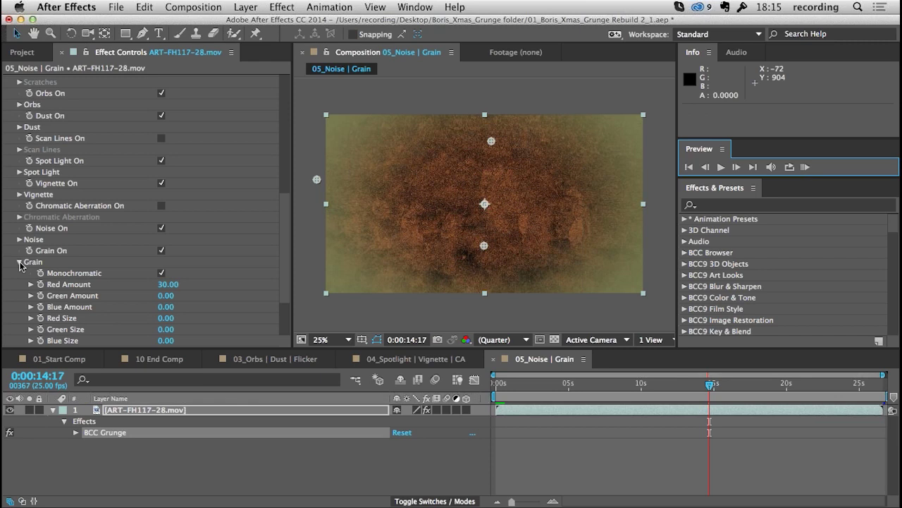
left_click(20, 262)
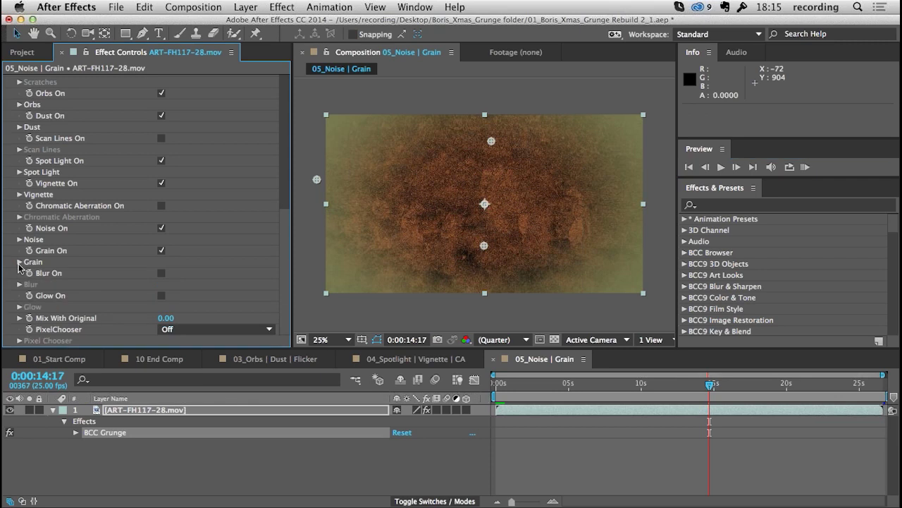
Try Glow On and switch it back off, and open the "06_Pixel Chooser" composition
left_click(161, 296)
left_click(161, 296)
left_click(32, 52)
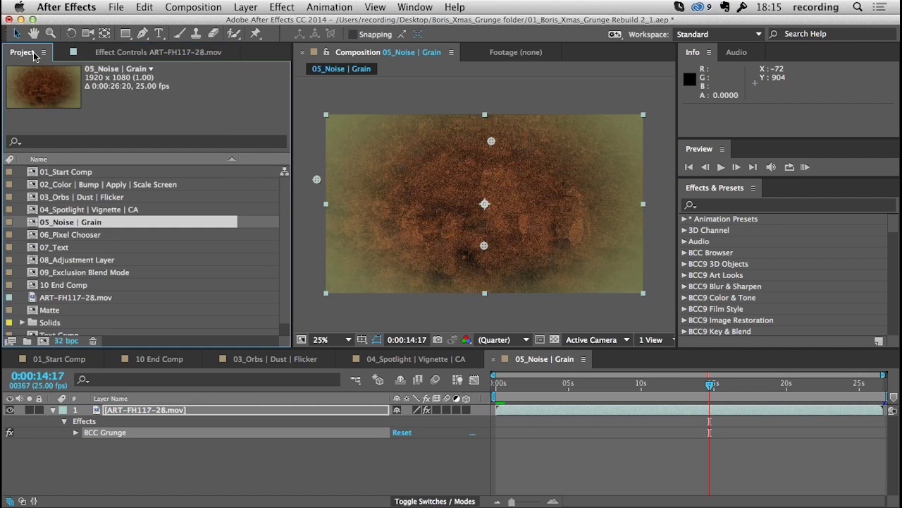
double_click(32, 237)
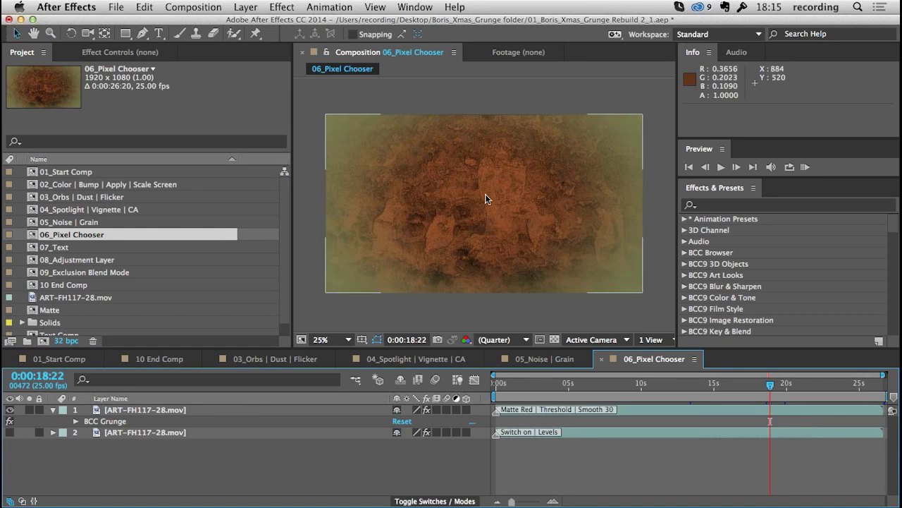
Review the composition along the timeline and park the current time at 0:00:11:17
left_click(514, 385)
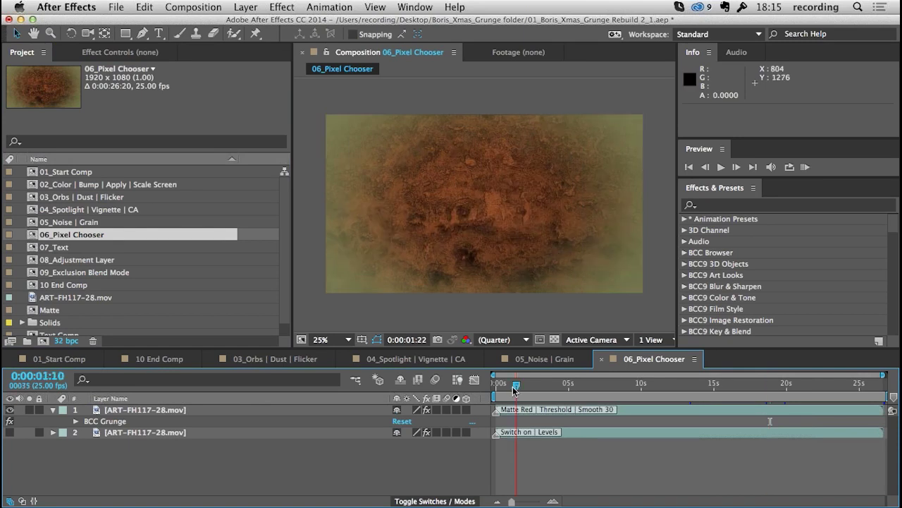
key("space")
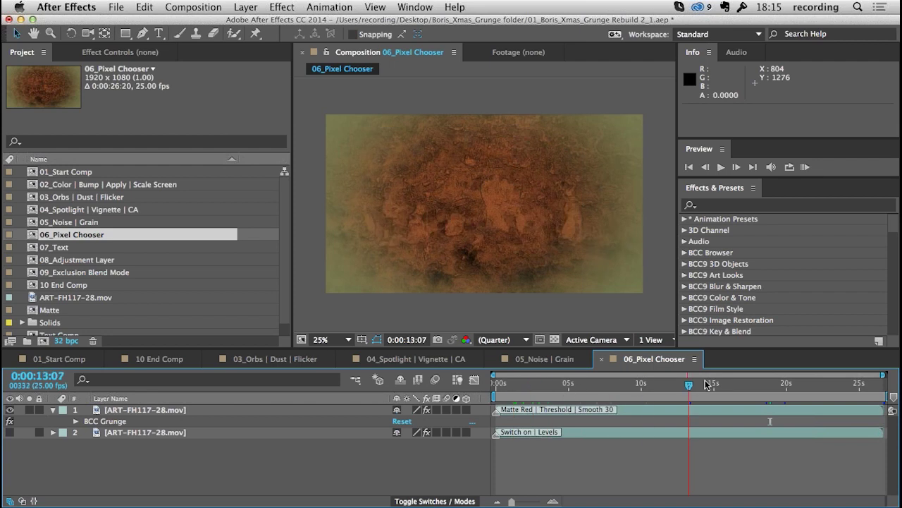
left_click(633, 384)
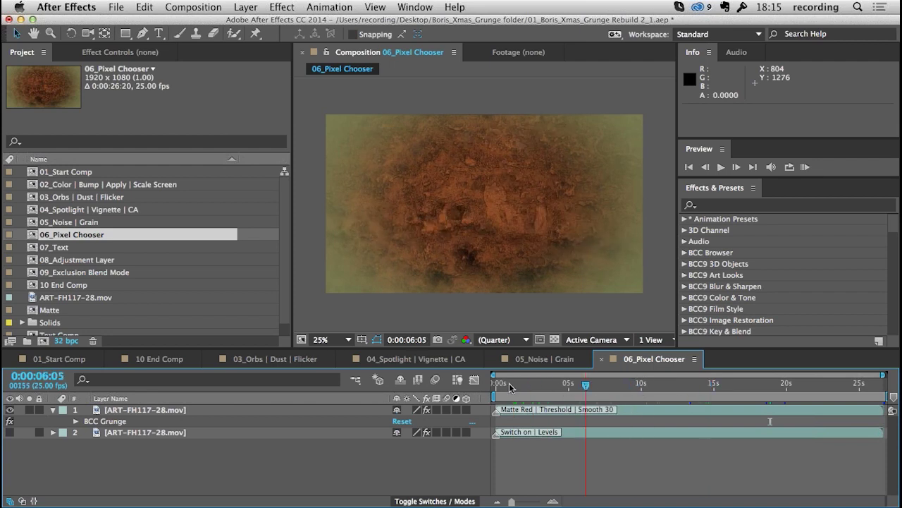
left_click(693, 384)
left_click_drag(693, 384, 666, 384)
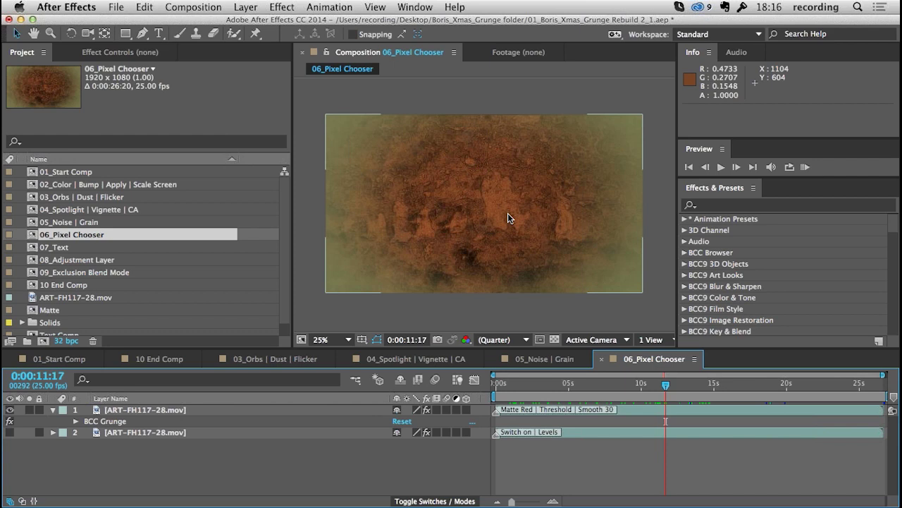
Display the top layer's BCC Grunge effect controls and examine the Pixel Chooser's Region and Matte settings
double_click(107, 423)
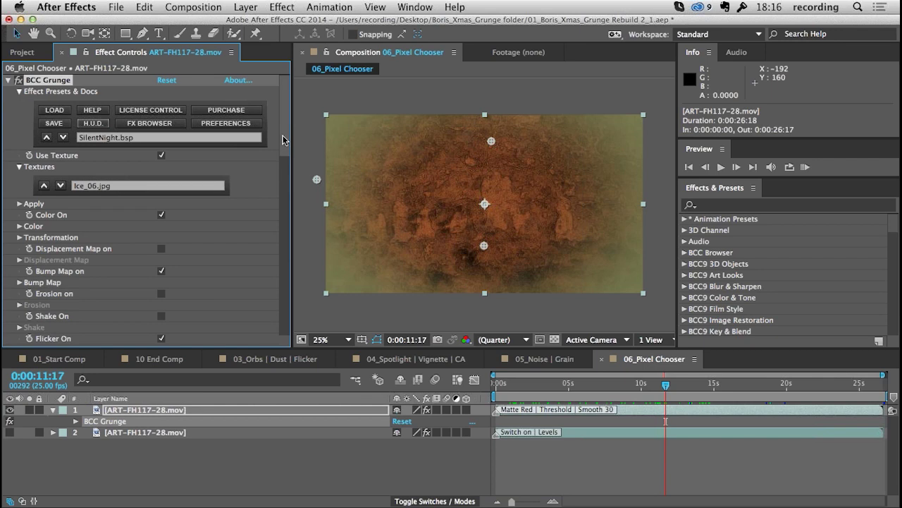
scroll(282, 140, "down", 8)
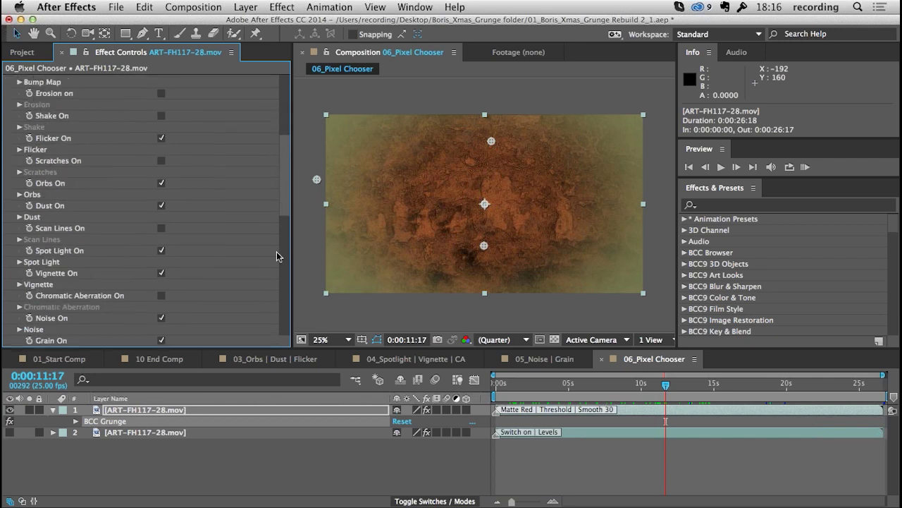
scroll(279, 240, "down", 10)
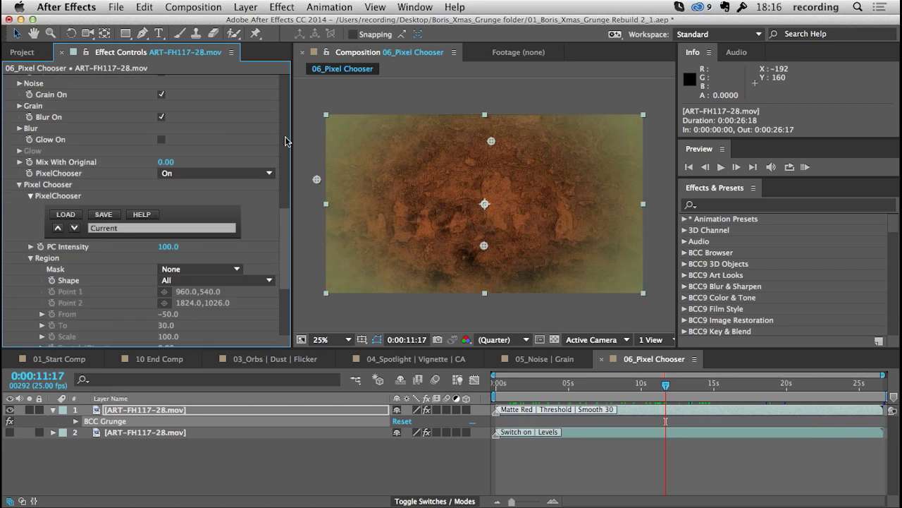
scroll(286, 115, "up", 15)
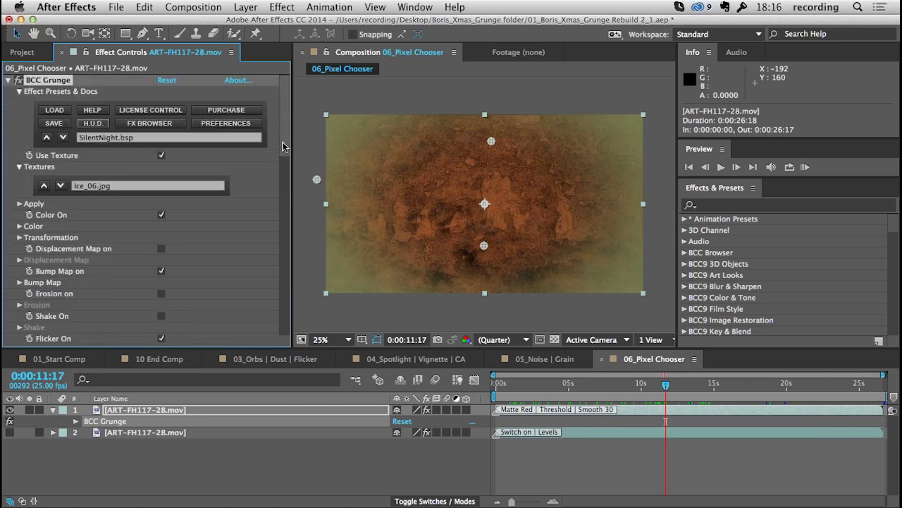
scroll(284, 148, "down", 10)
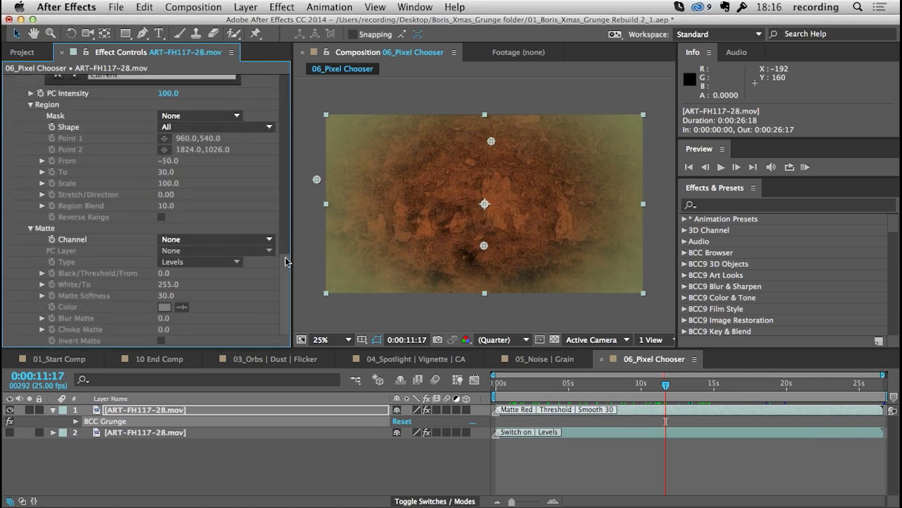
scroll(288, 229, "up", 5)
scroll(243, 220, "up", 8)
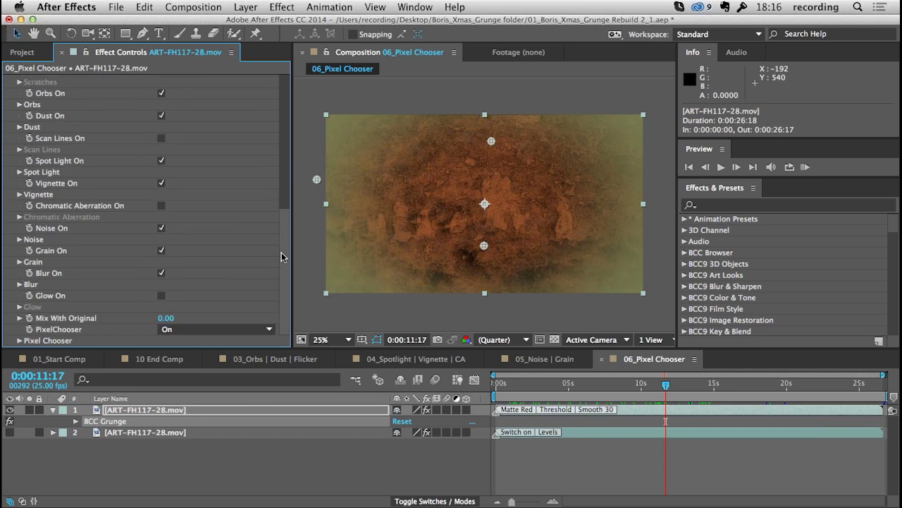
scroll(280, 150, "up", 12)
scroll(281, 151, "down", 12)
left_click(20, 341)
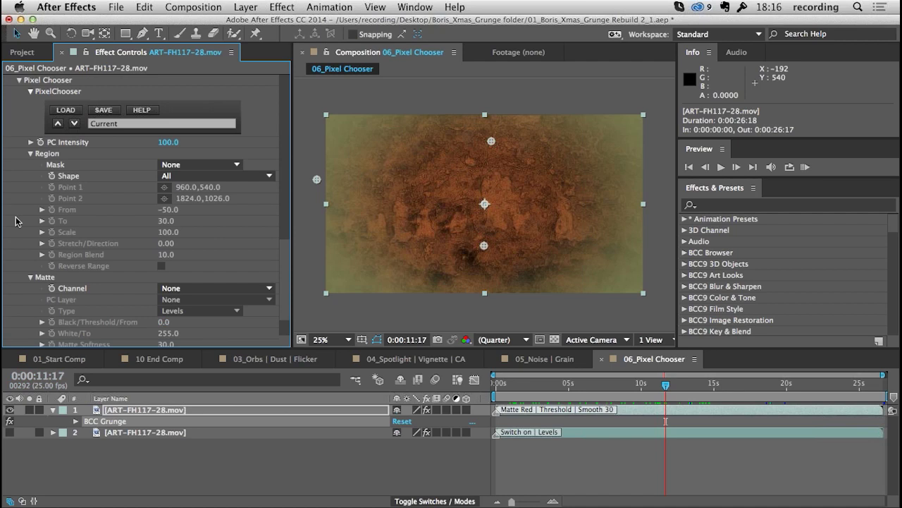
left_click(20, 81)
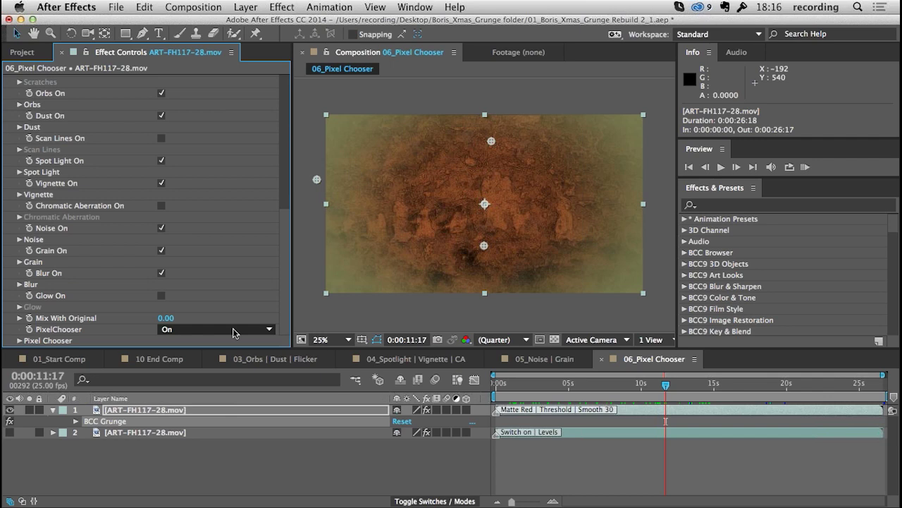
Switch the BCC Grunge PixelChooser to Off and back to On to compare the result
left_click(233, 330)
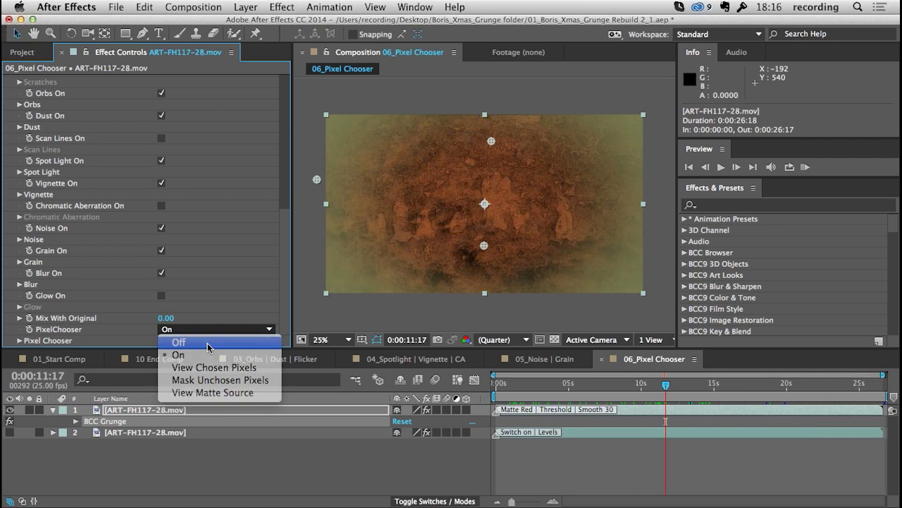
left_click(209, 344)
left_click(222, 328)
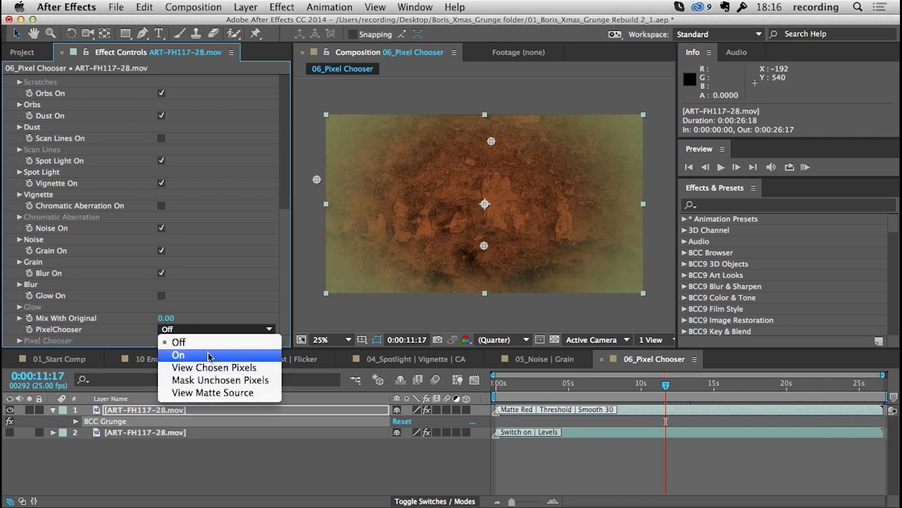
left_click(209, 356)
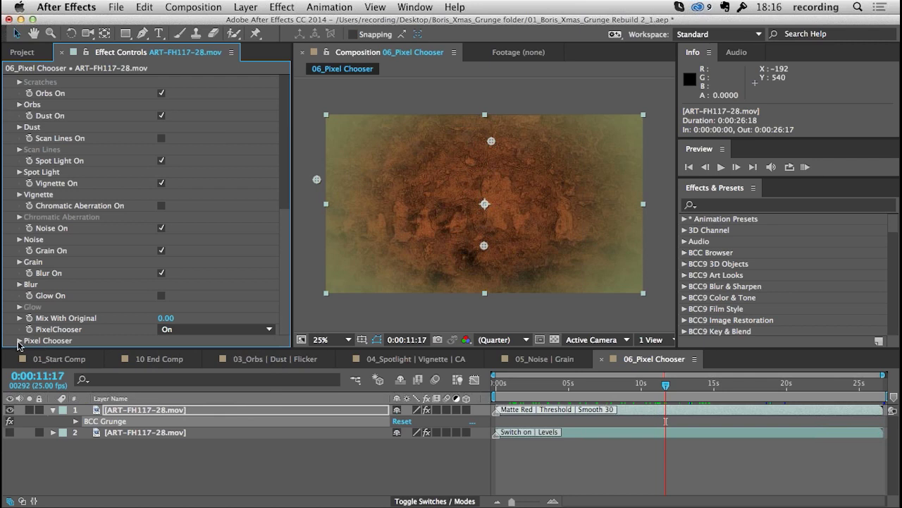
Expand the Pixel Chooser settings and collapse the Region group to reach the Matte settings
left_click(19, 341)
scroll(19, 344, "down", 5)
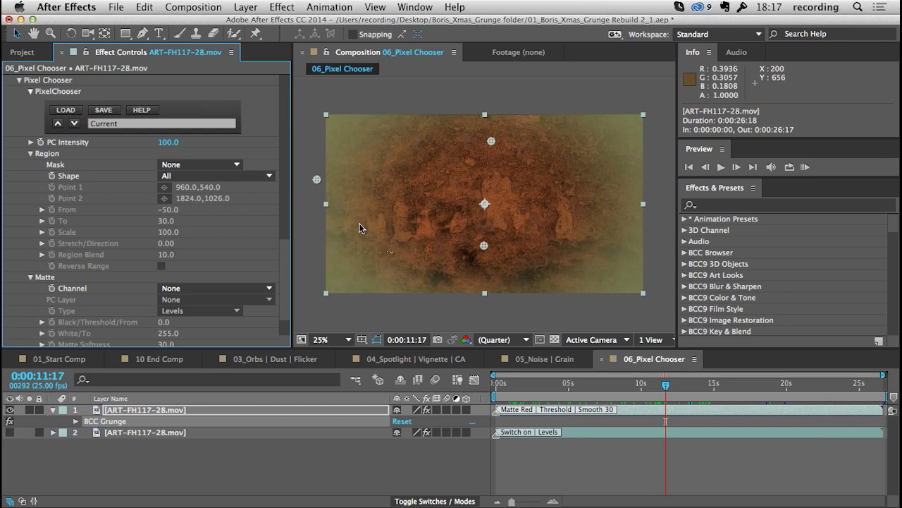
left_click(31, 155)
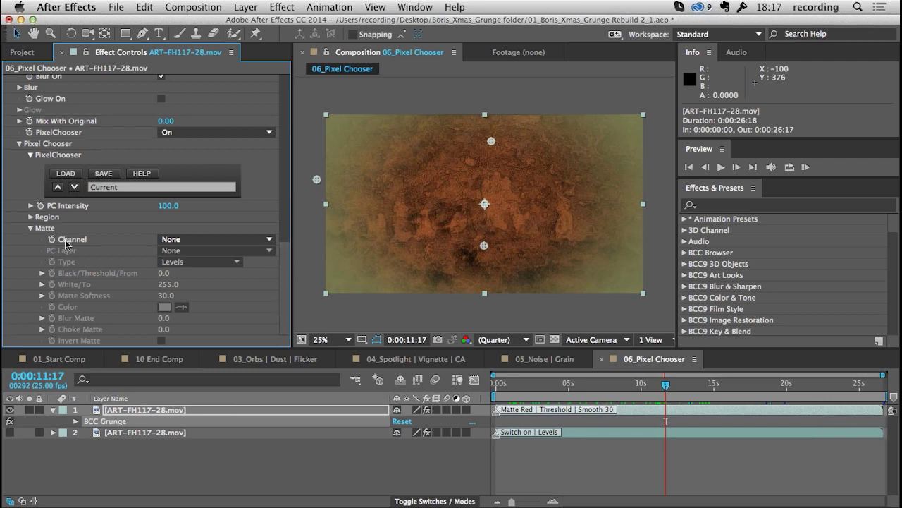
View the composition's Red, Green and Blue channels one after another and return the viewer to RGB
left_click(466, 342)
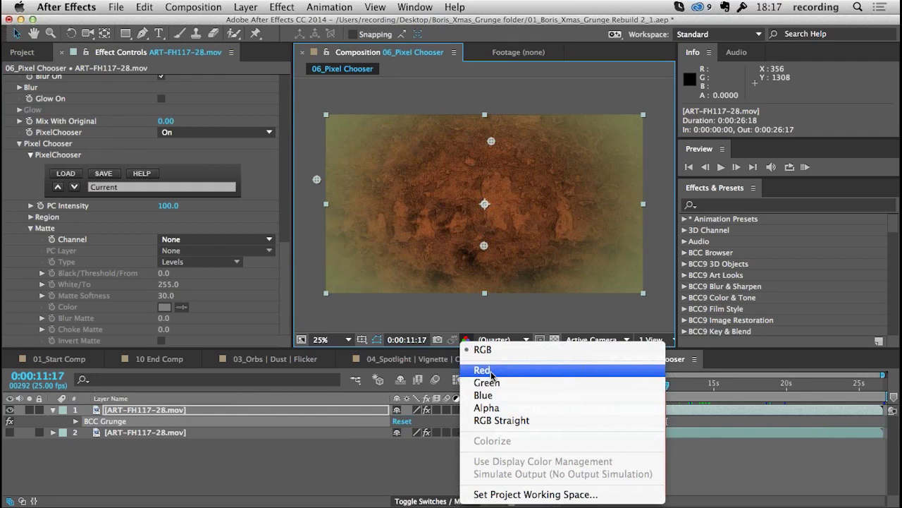
left_click(491, 371)
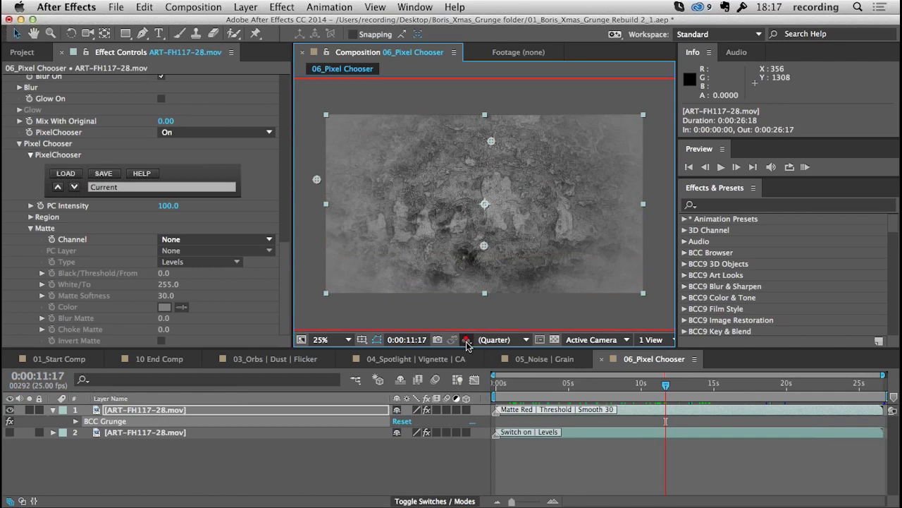
left_click(466, 341)
left_click(487, 382)
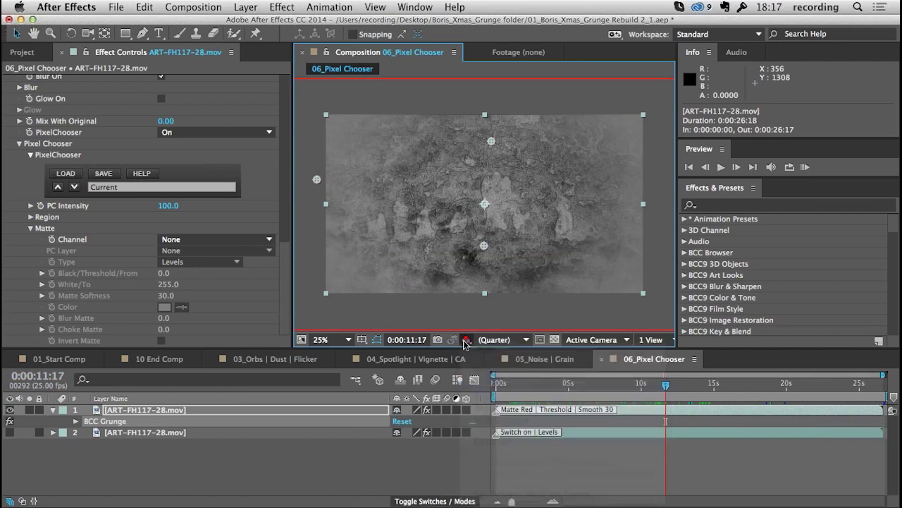
left_click(466, 342)
left_click(483, 395)
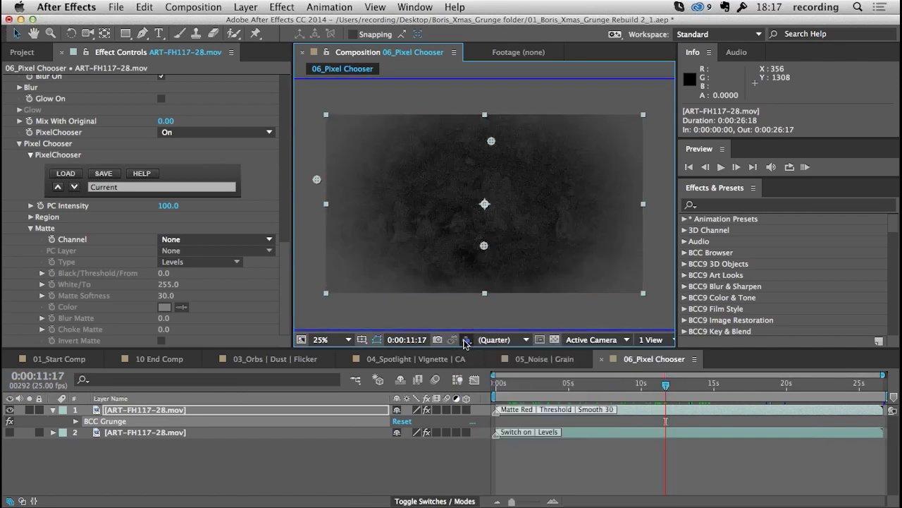
left_click(466, 341)
left_click(482, 353)
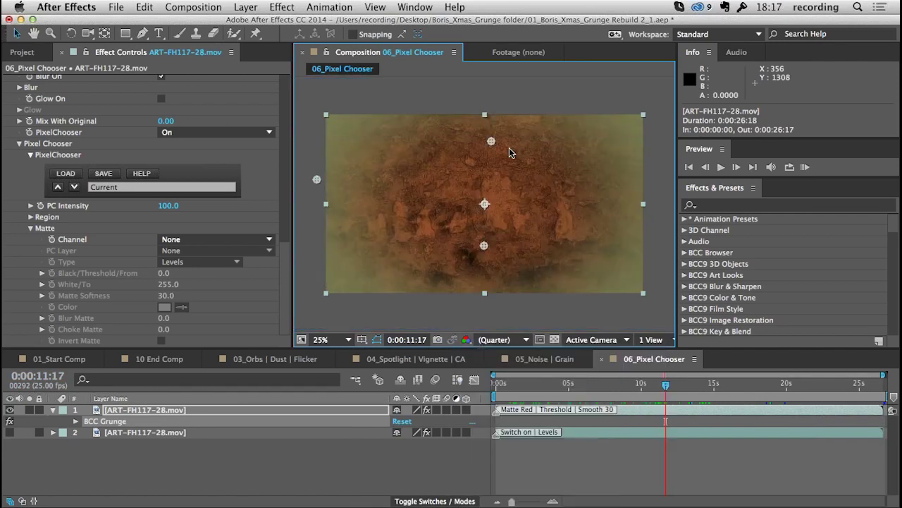
Open the second ART-FH117-28.mov layer in its own Layer viewer
left_click(510, 55)
left_click(153, 434)
double_click(153, 433)
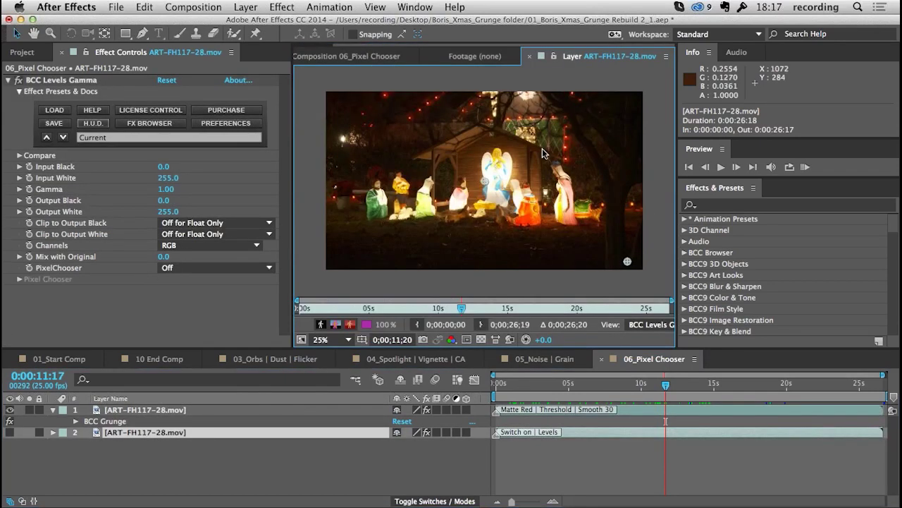
Compare the Red, Green and Blue channels of the ART-FH117-28.mov layer in the Layer viewer and return it to RGB
left_click(454, 343)
left_click(455, 316)
left_click(454, 342)
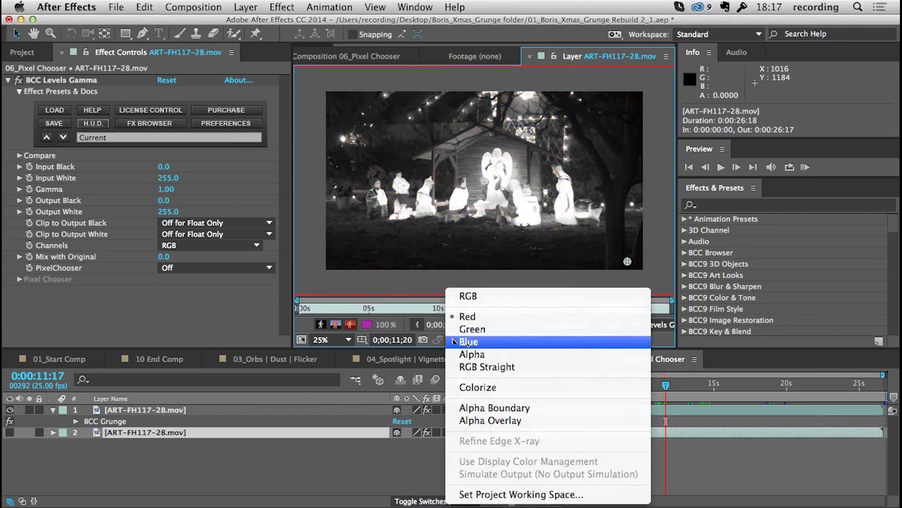
left_click(466, 329)
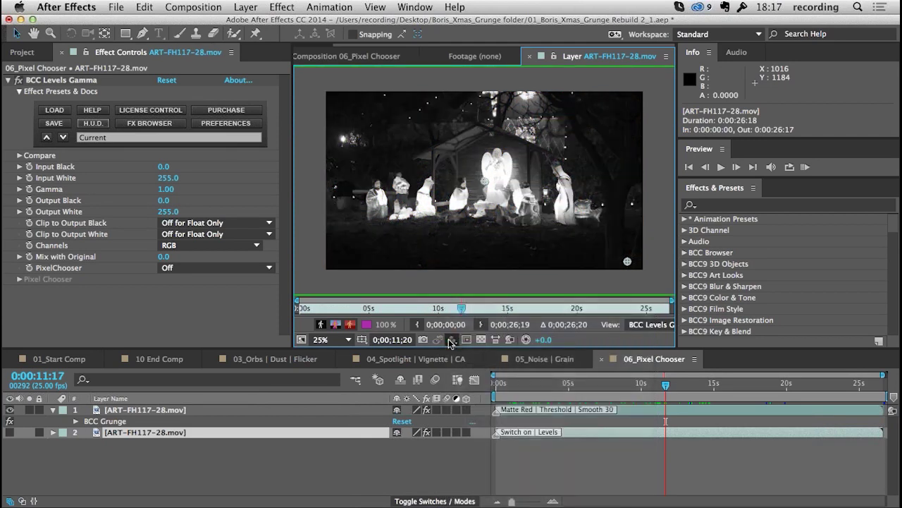
left_click(458, 340)
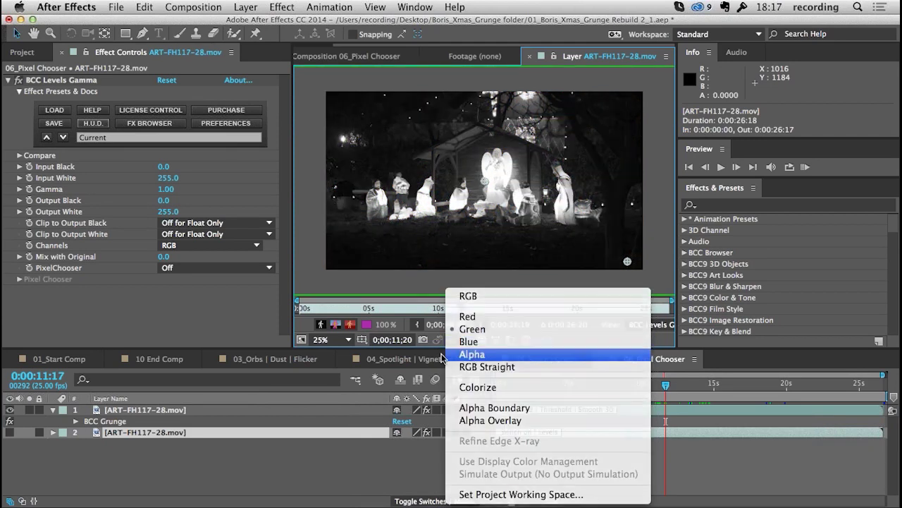
left_click(471, 353)
left_click(457, 343)
left_click(468, 316)
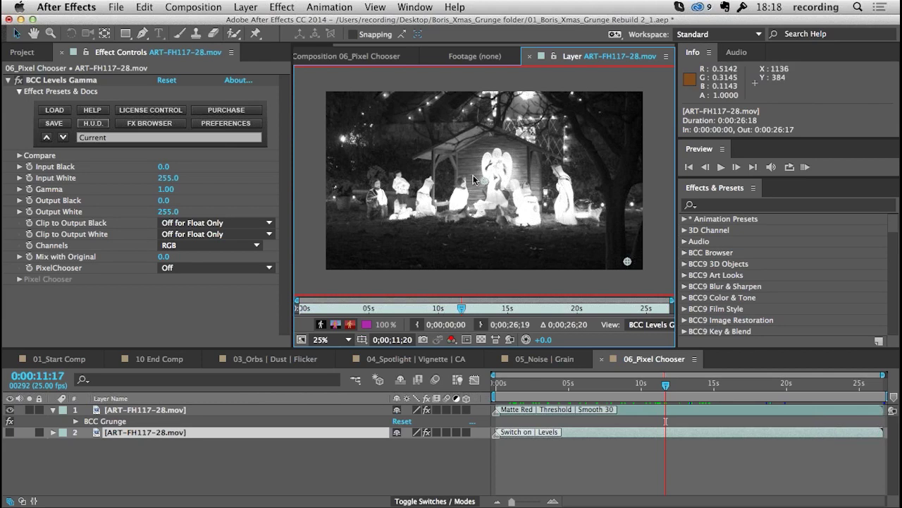
left_click(453, 341)
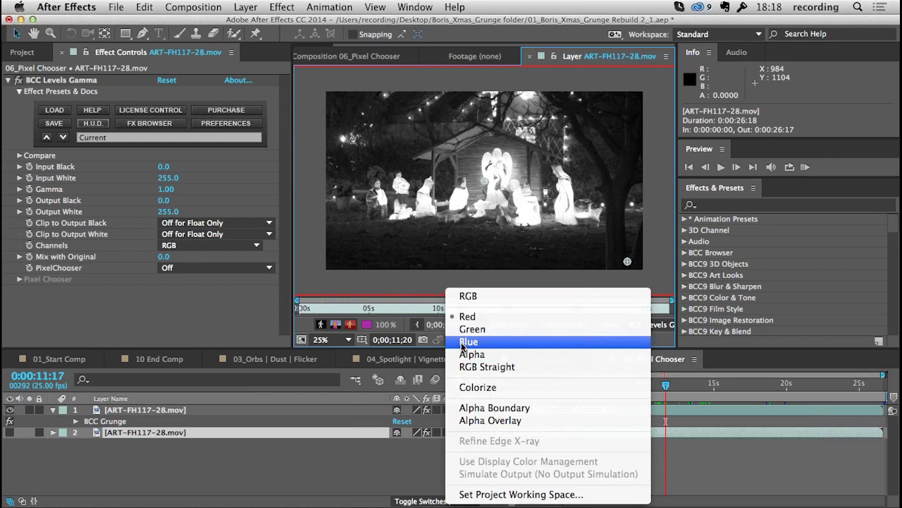
left_click(464, 342)
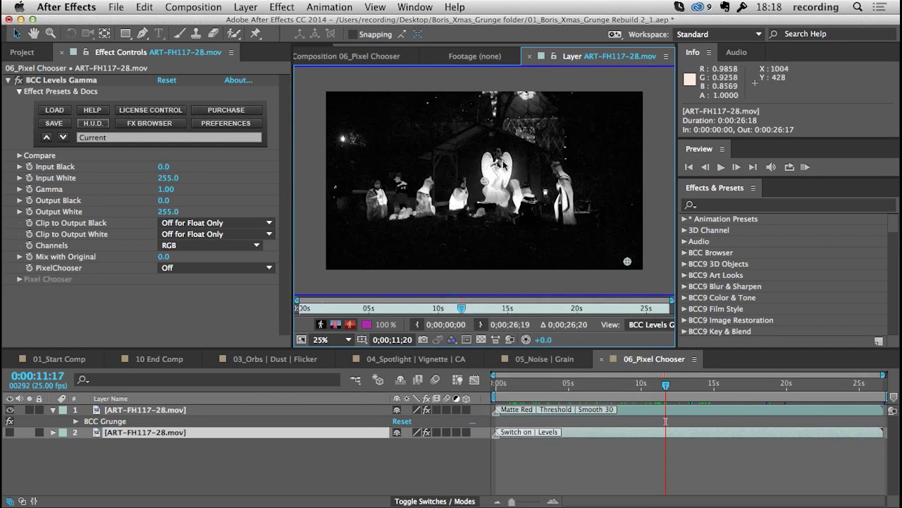
left_click(453, 340)
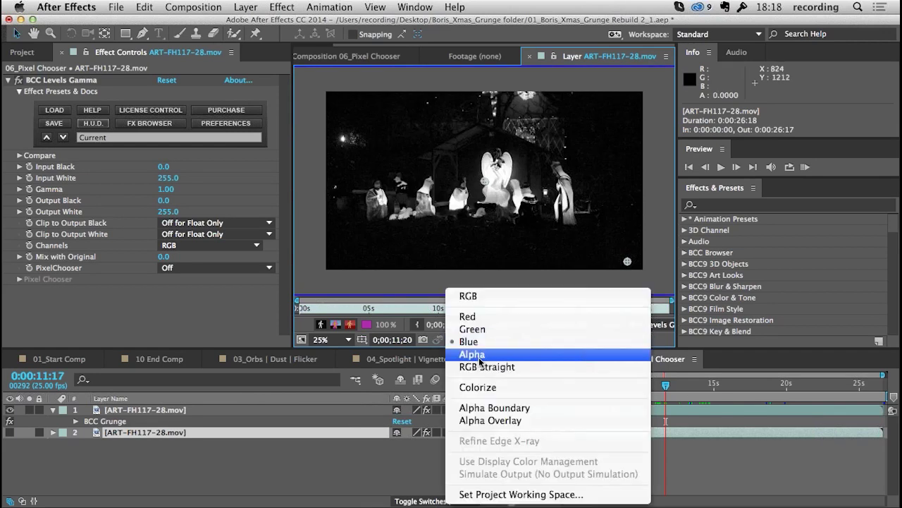
left_click(467, 317)
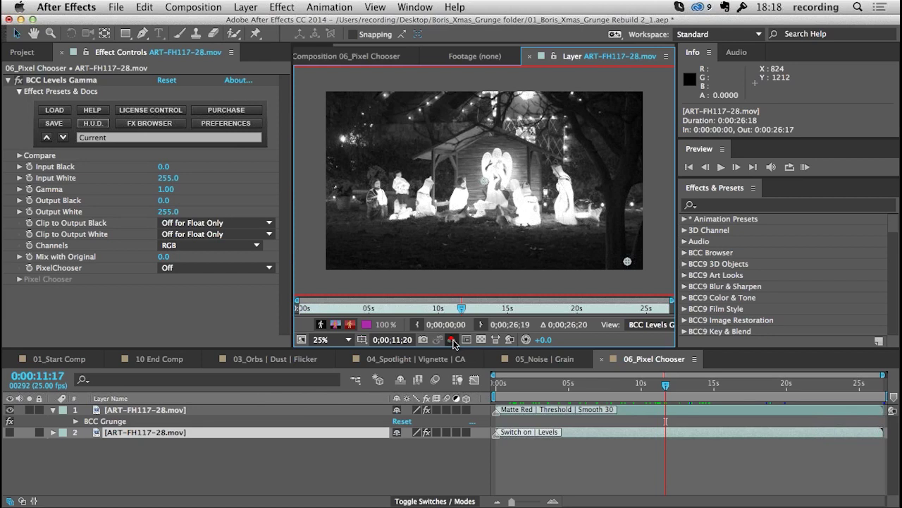
left_click(453, 339)
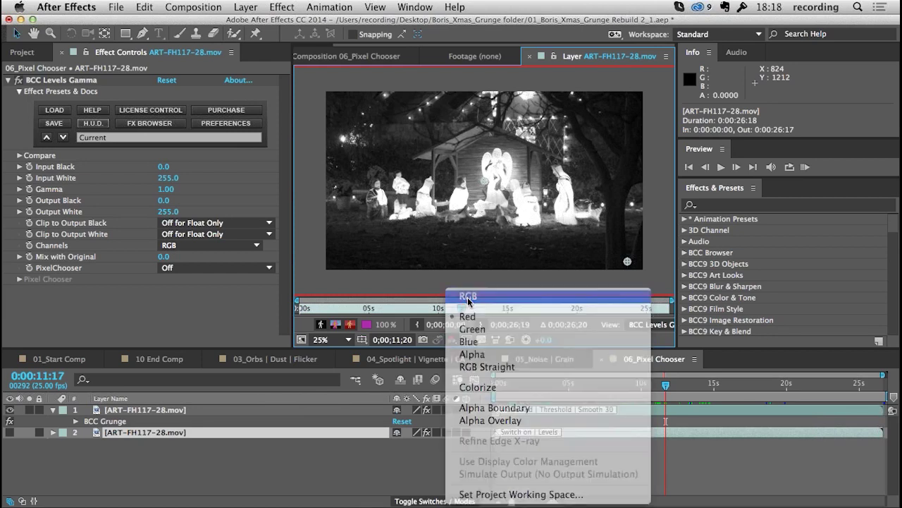
left_click(468, 296)
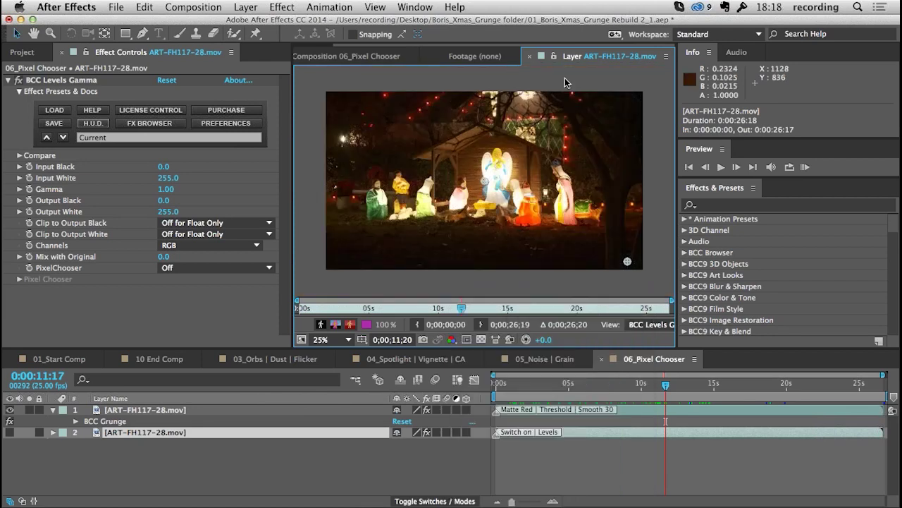
Close the Layer and Footage viewers to return to the 06_Pixel Chooser composition view
left_click(528, 58)
left_click(470, 53)
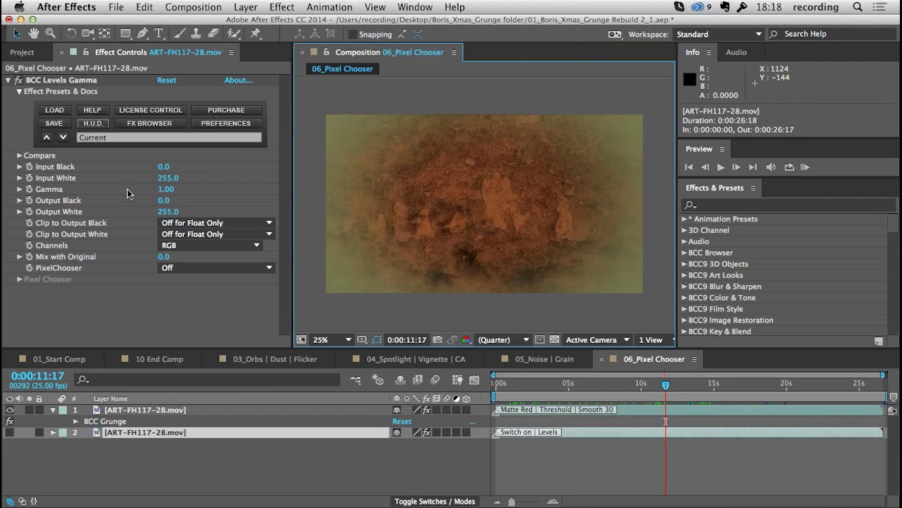
Select BCC Grunge on the first layer and set its Pixel Chooser matte Channel to Luma
left_click(124, 422)
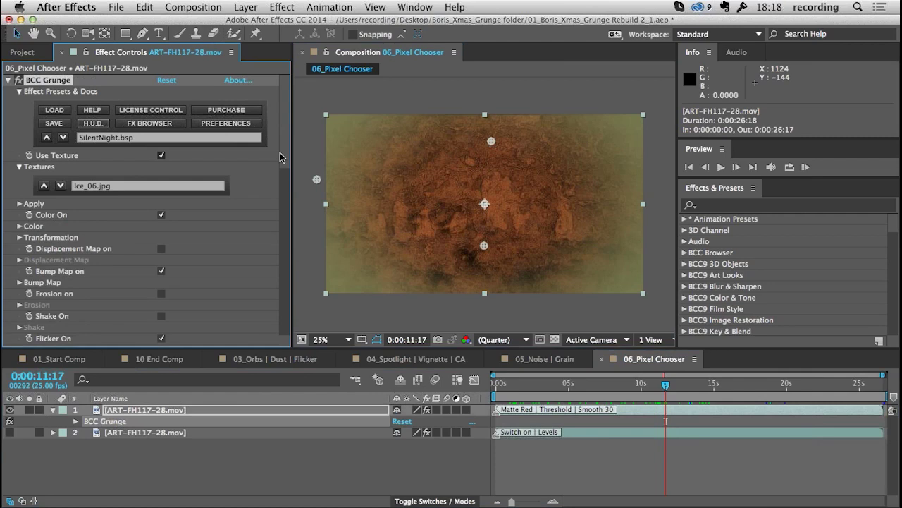
scroll(199, 243, "down", 10)
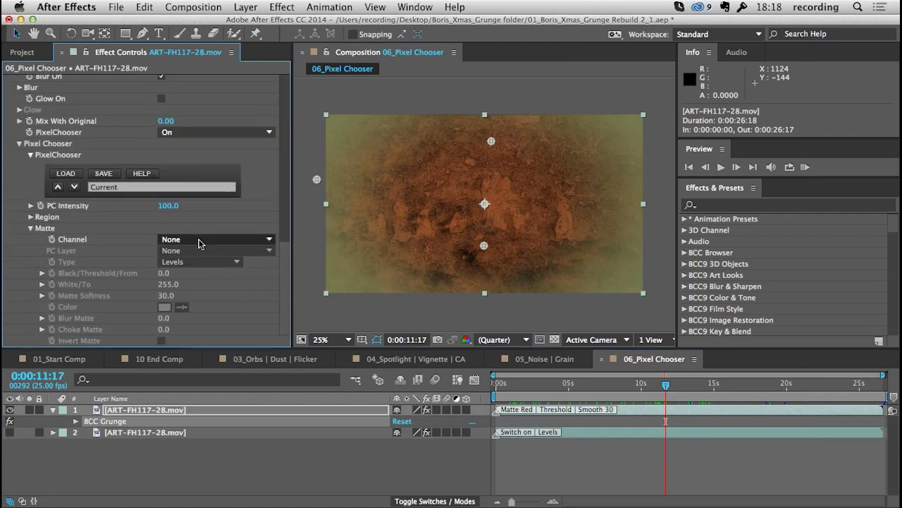
left_click(200, 241)
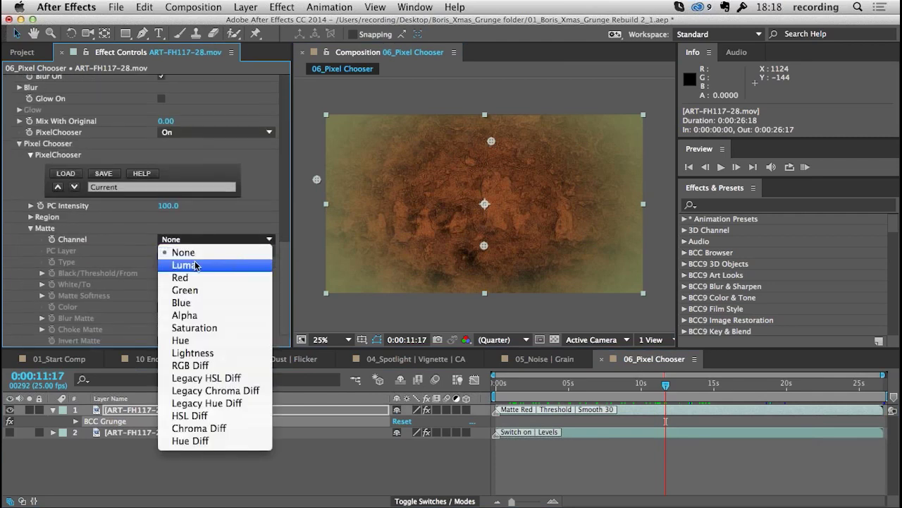
left_click(195, 266)
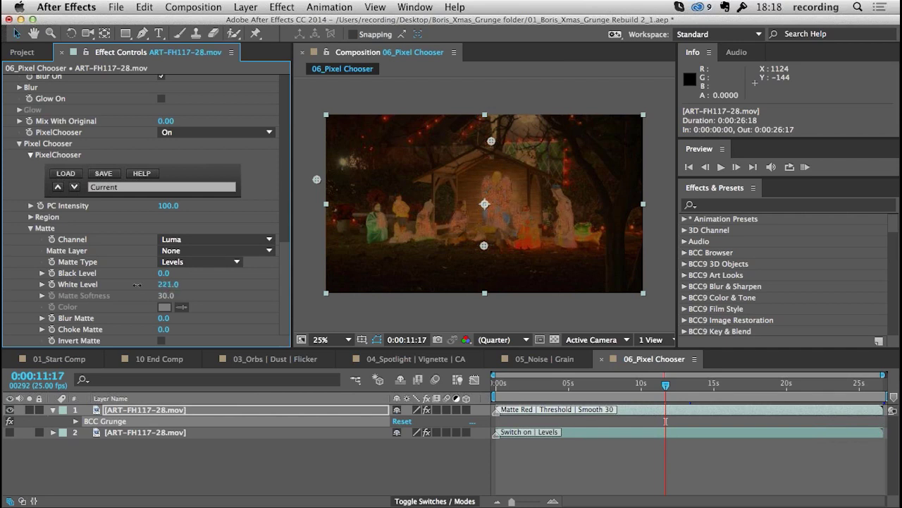
Try a matte White Level of 31, undo it, and try adjusting the Black Level
left_click_drag(137, 284, 19, 282)
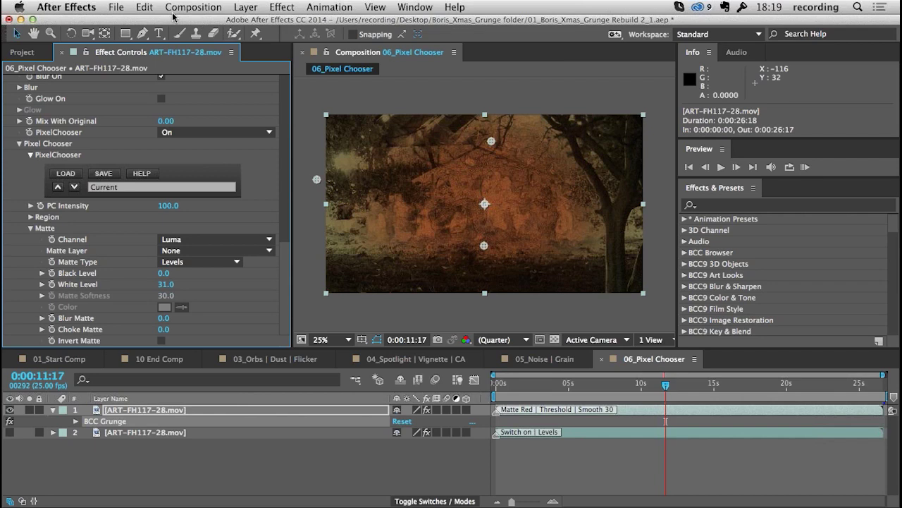
key("super+z")
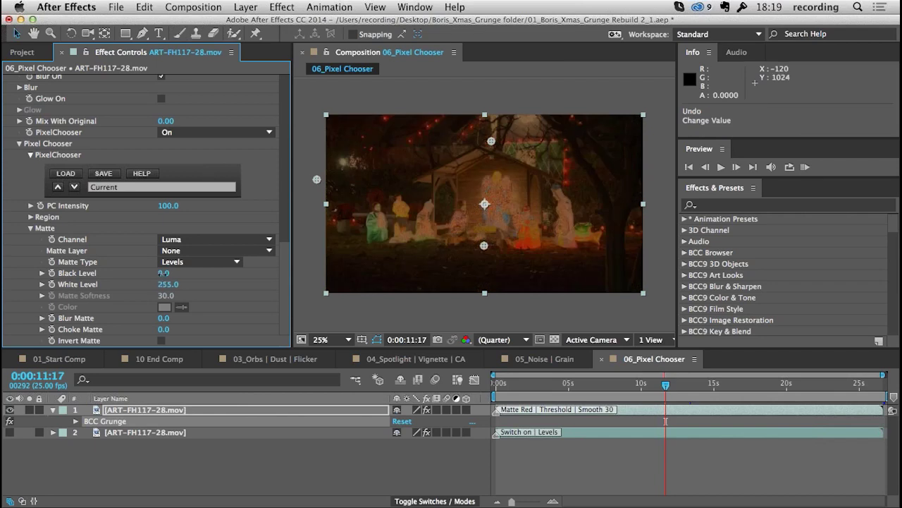
left_click_drag(163, 274, 105, 280)
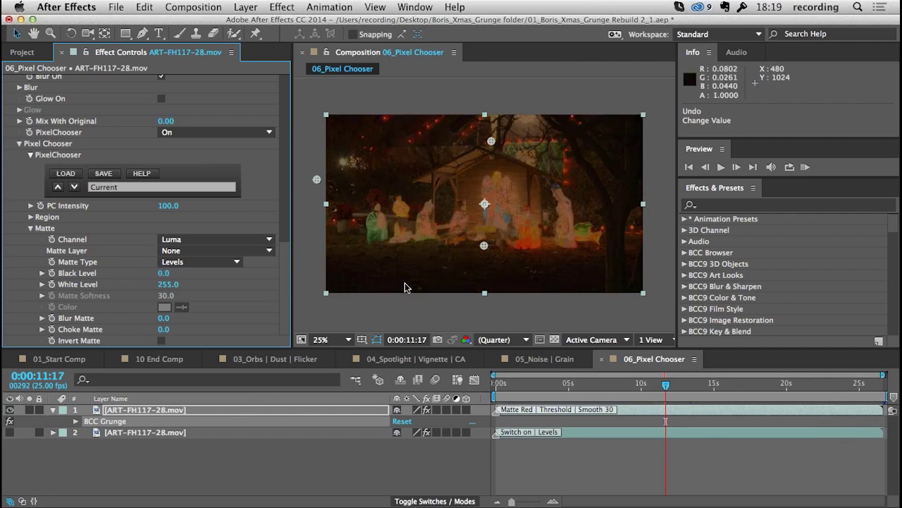
Set the BCC Grunge Pixel Chooser matte Channel to Red
left_click(225, 240)
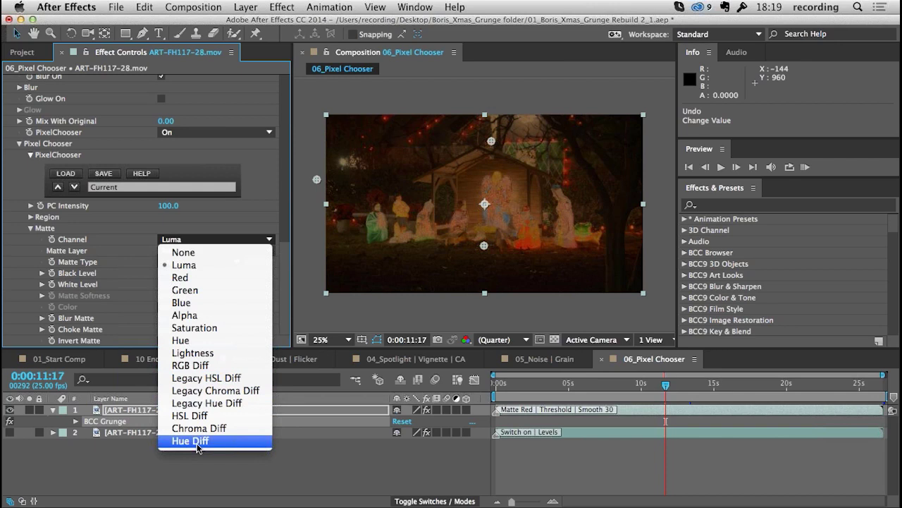
left_click(218, 280)
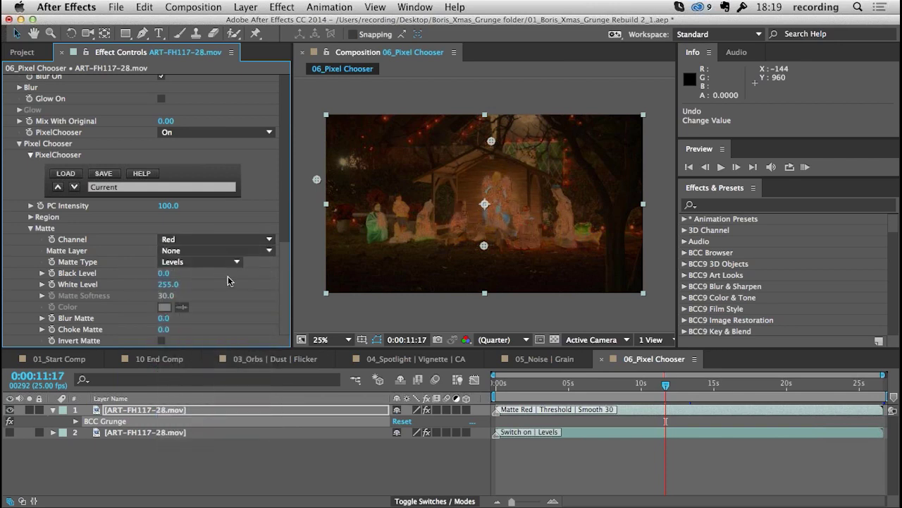
Open the top footage layer in its own viewer, widen the viewer and set its view to None
double_click(163, 411)
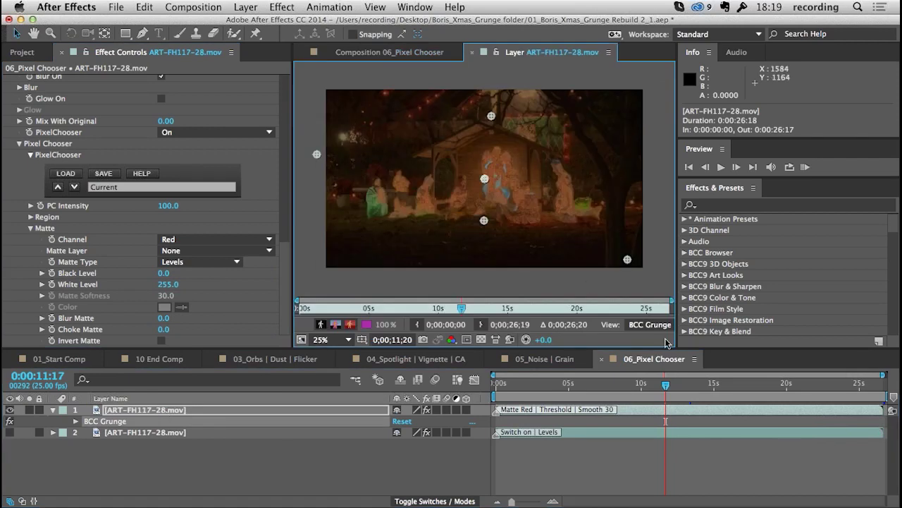
left_click_drag(677, 336, 770, 331)
left_click(638, 324)
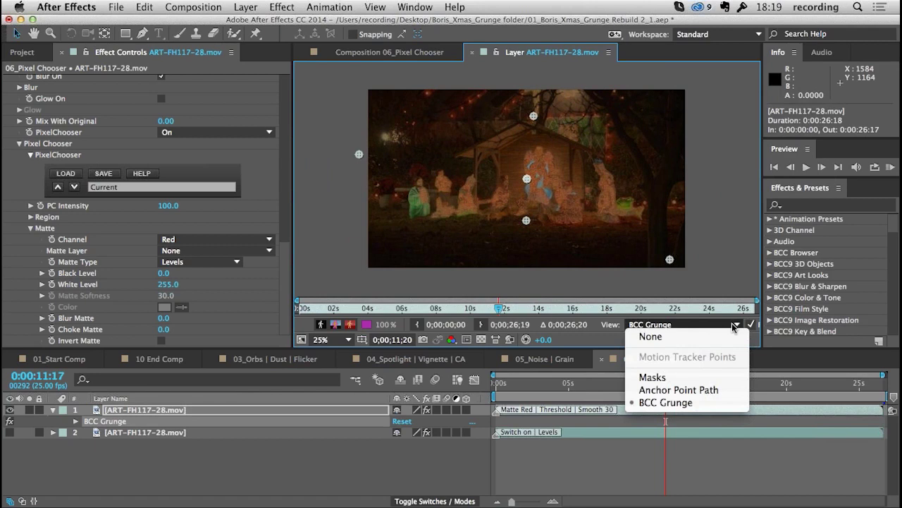
left_click(659, 337)
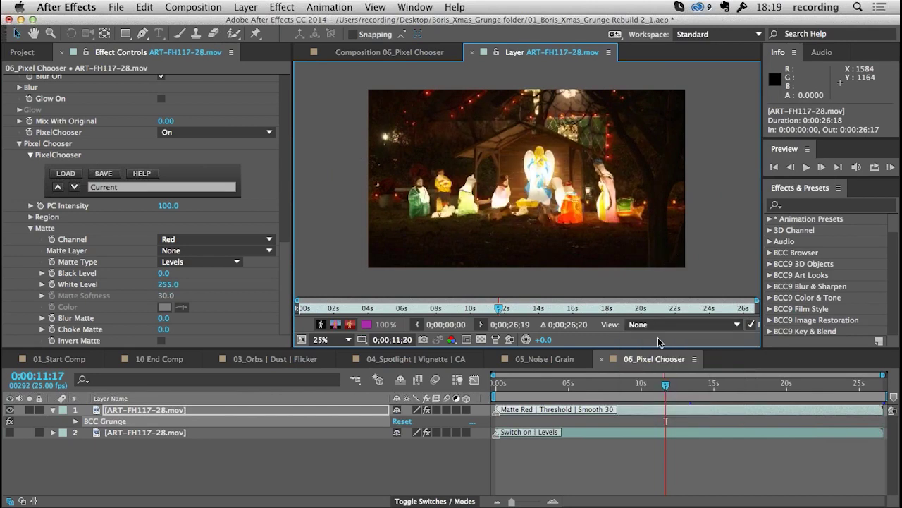
Examine the red channel of the source footage, restore the RGB display and close the layer viewer
left_click(453, 341)
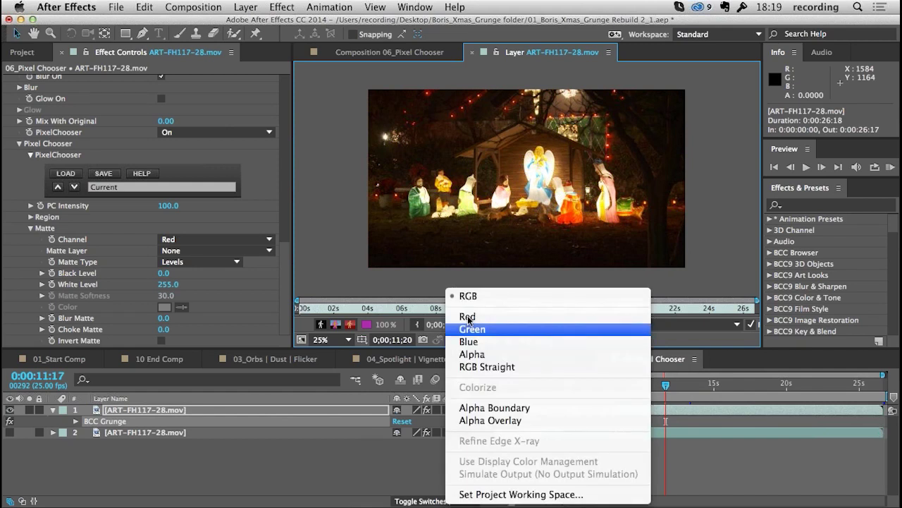
left_click(468, 320)
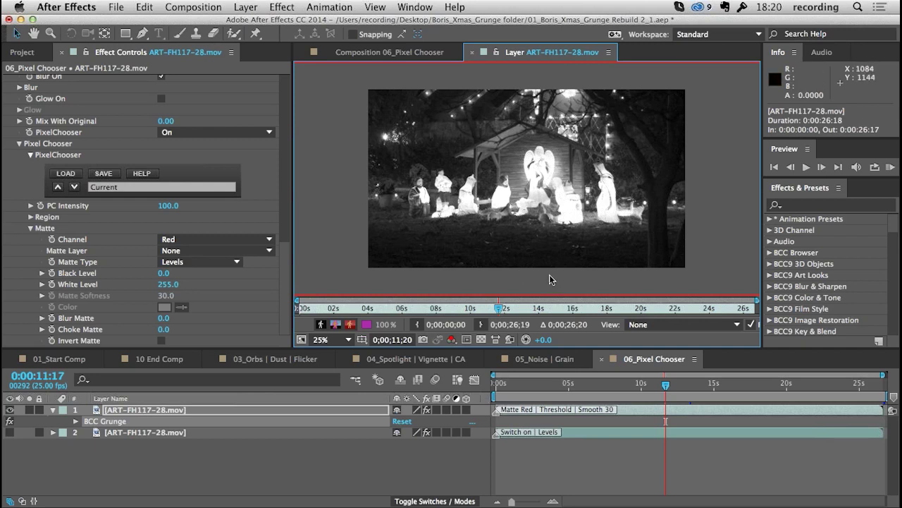
left_click(452, 339)
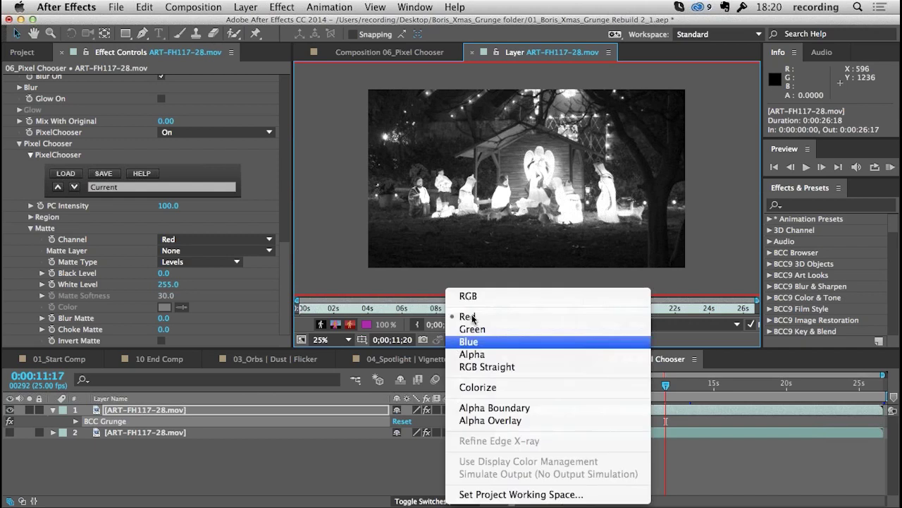
left_click(469, 296)
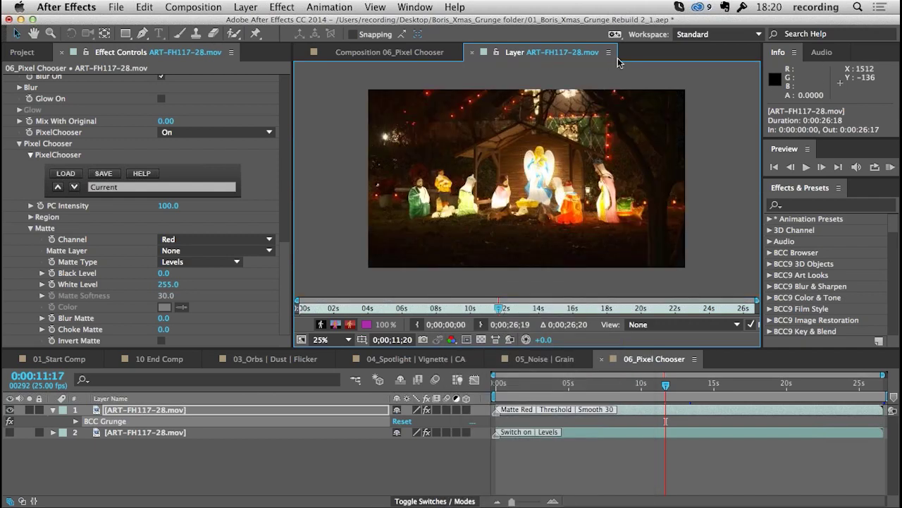
left_click(470, 53)
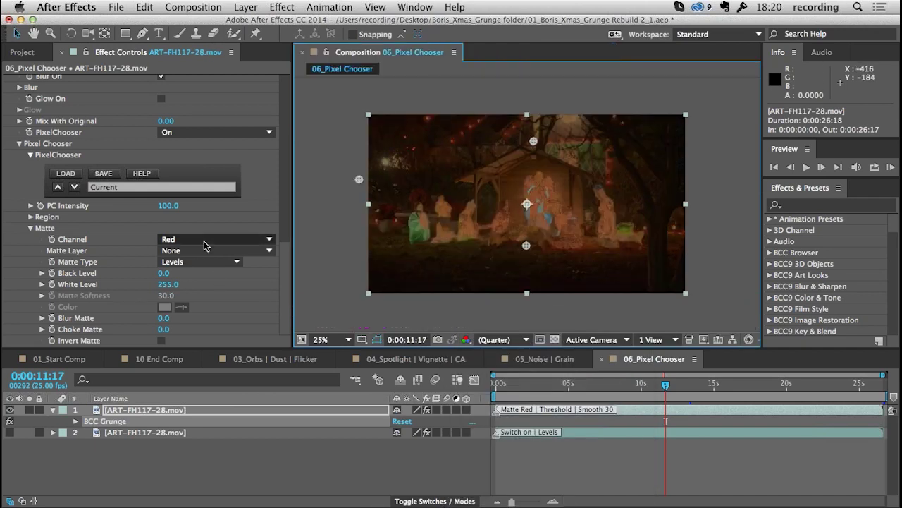
Keep the matte channel on Red, try the Threshold matte type, and settle on Range
left_click(205, 241)
left_click(198, 274)
left_click(198, 265)
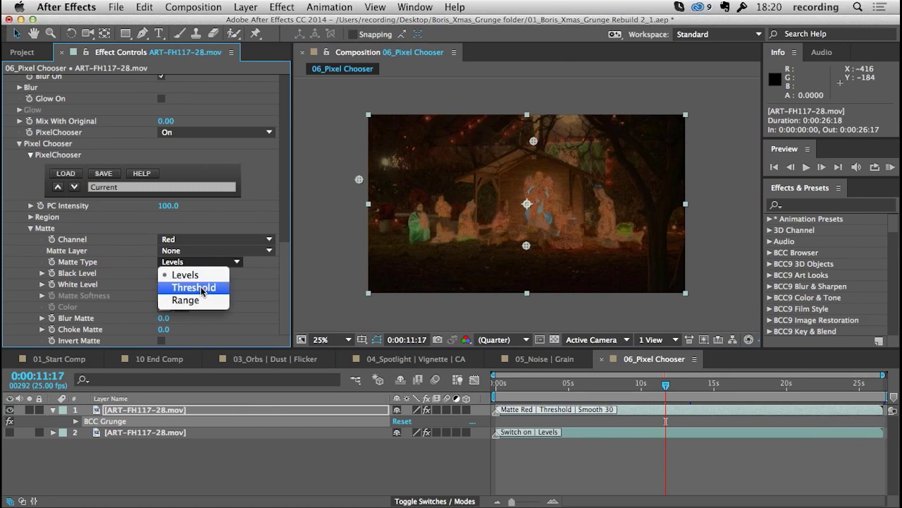
left_click(197, 288)
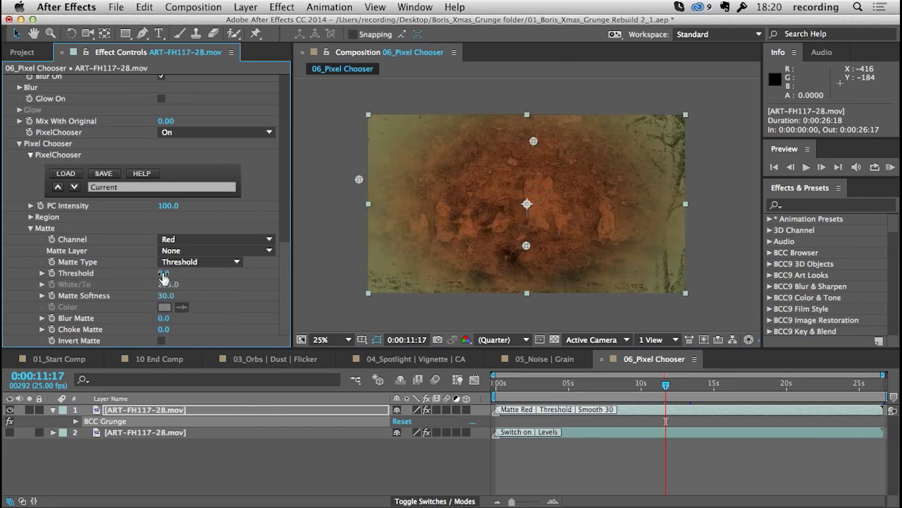
left_click(197, 264)
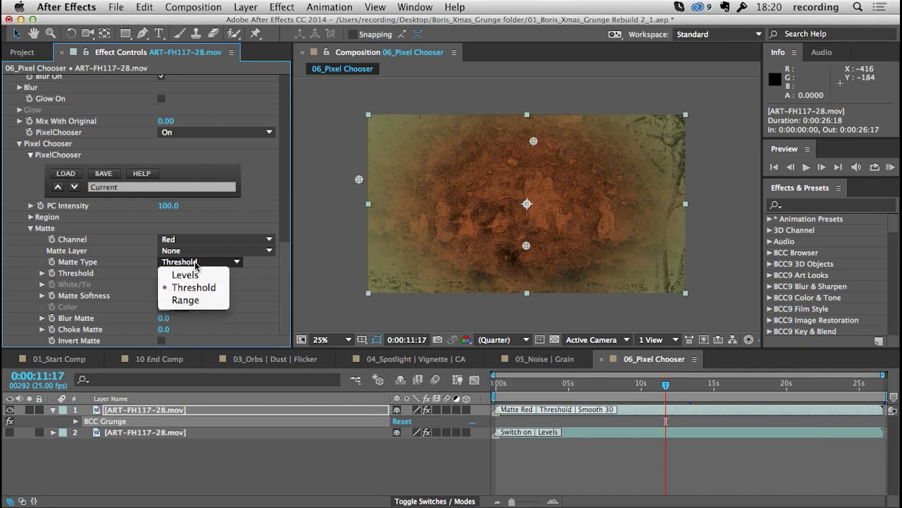
left_click(189, 302)
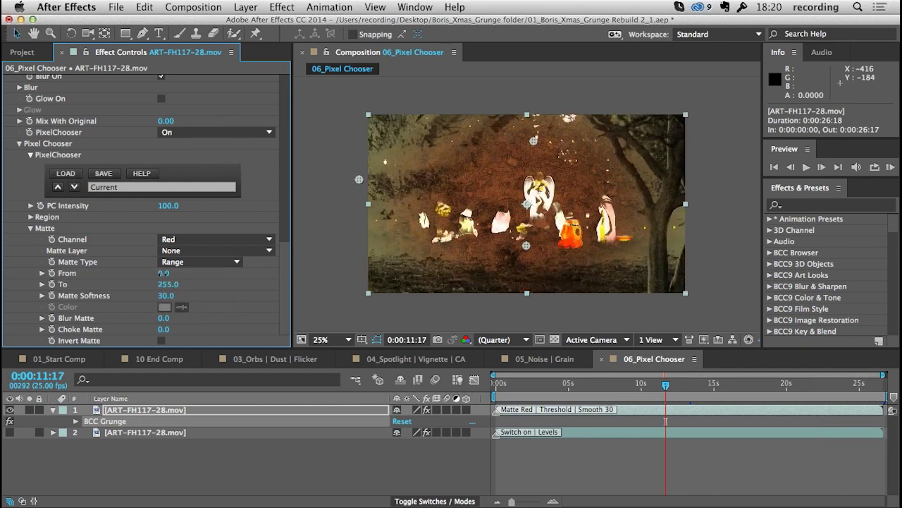
Set the matte range From value to 10 and the To value to 195
left_click_drag(171, 273, 174, 281)
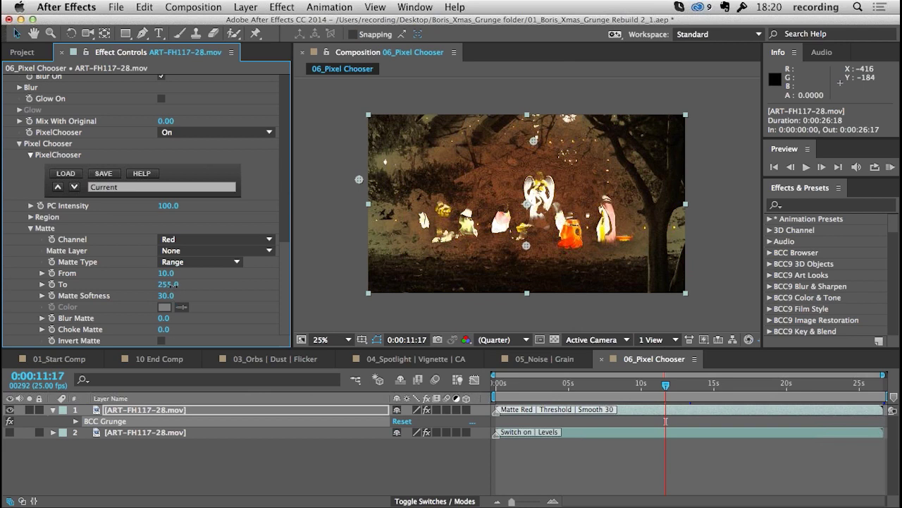
left_click_drag(160, 283, 132, 285)
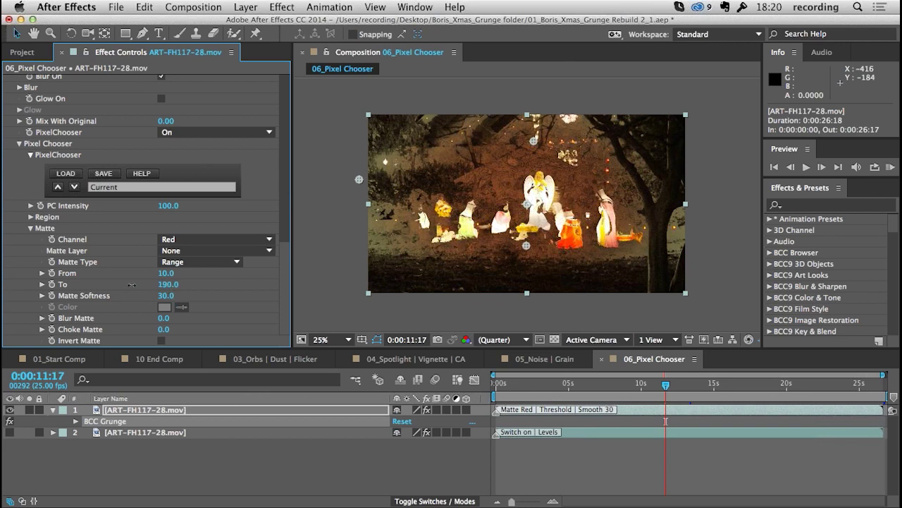
left_click(167, 285)
type("1")
key("Return")
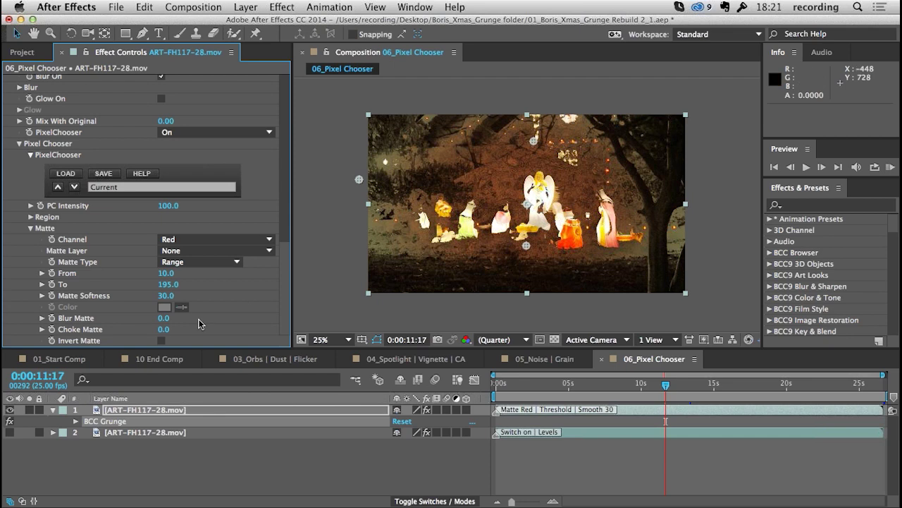
Set Matte Softness to 45 and Blur Matte to 0.9 for the red channel matte
mouse_move(164, 302)
left_mouse_down()
mouse_move(174, 302)
mouse_move(164, 295)
left_mouse_up()
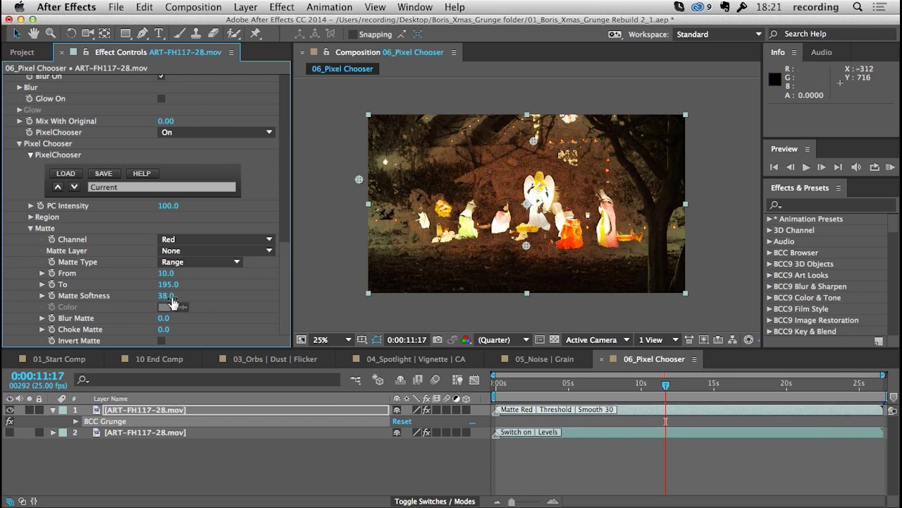
left_click_drag(167, 295, 171, 318)
left_click(163, 319)
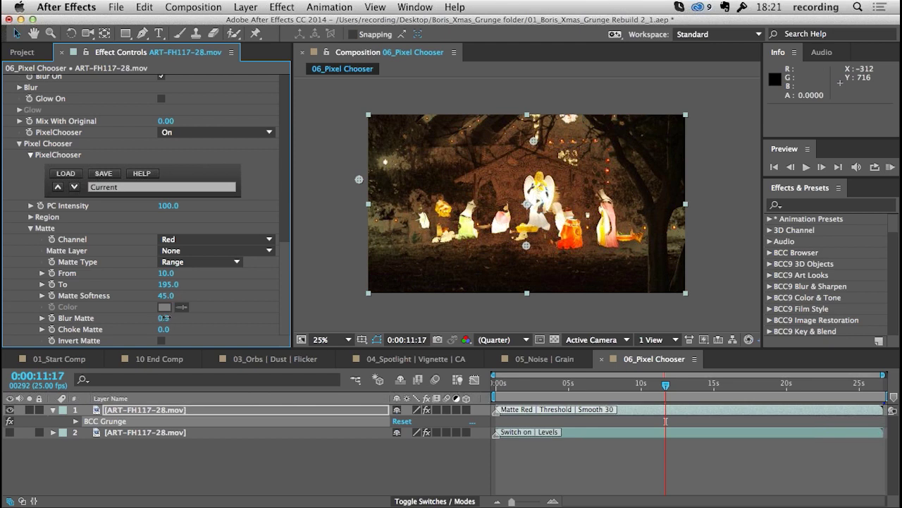
left_click_drag(166, 318, 170, 318)
Move the current time to 0:00:10:10 and lower the matte range's To value to 139
left_click_drag(666, 390, 647, 388)
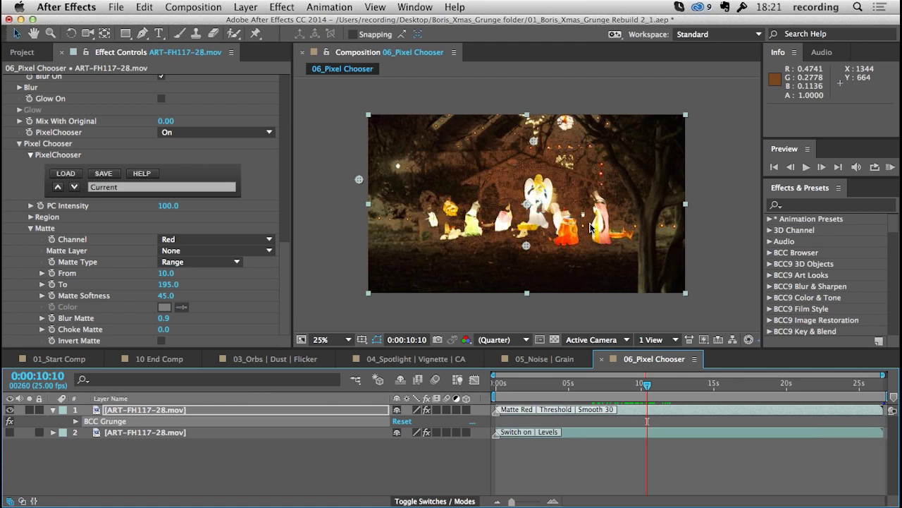
left_click(168, 284)
left_click_drag(168, 285, 127, 284)
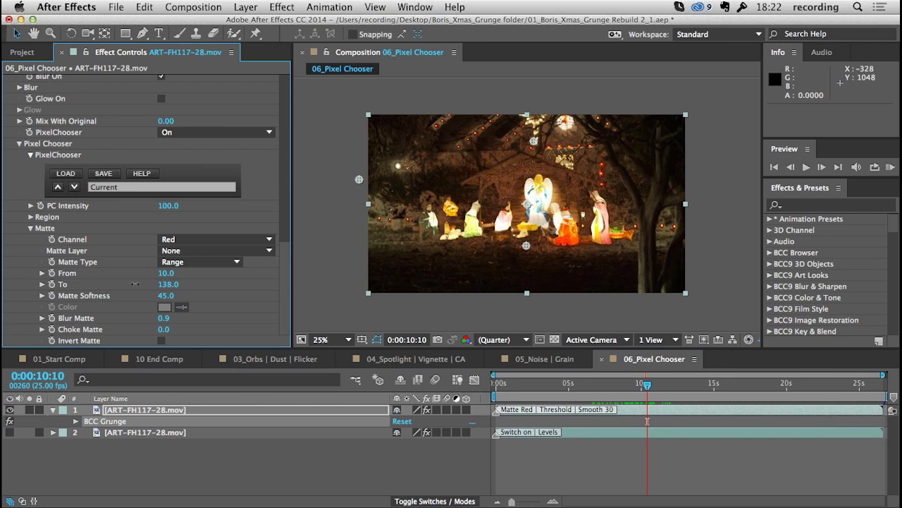
left_click_drag(134, 284, 137, 284)
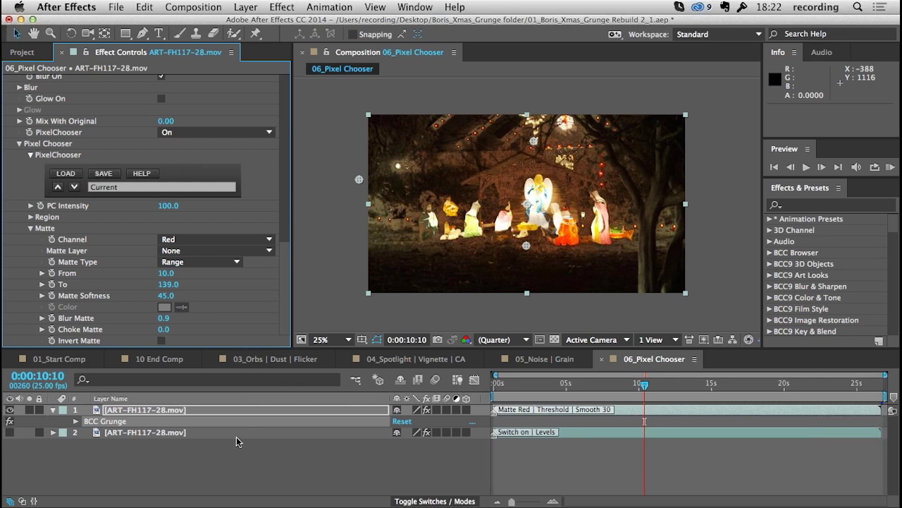
Turn the PixelChooser off in the top layer's BCC Grunge effect
left_click(121, 423)
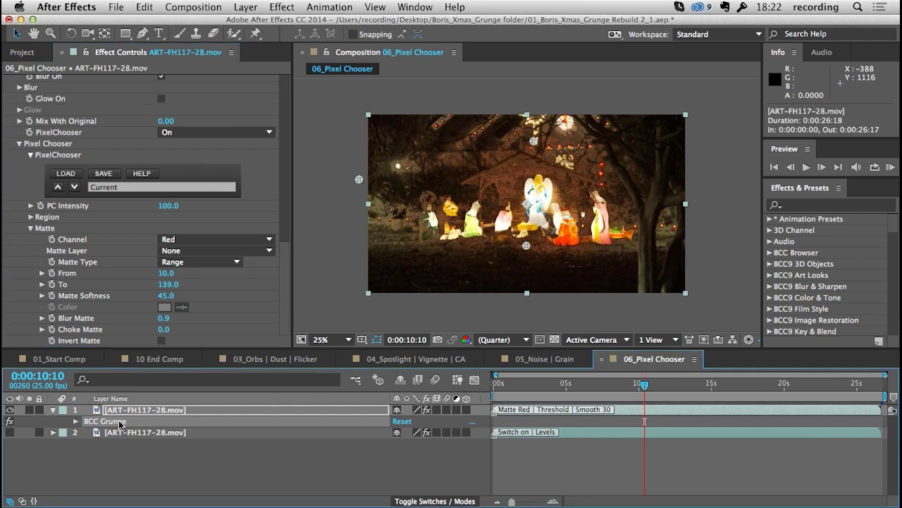
left_click(140, 413)
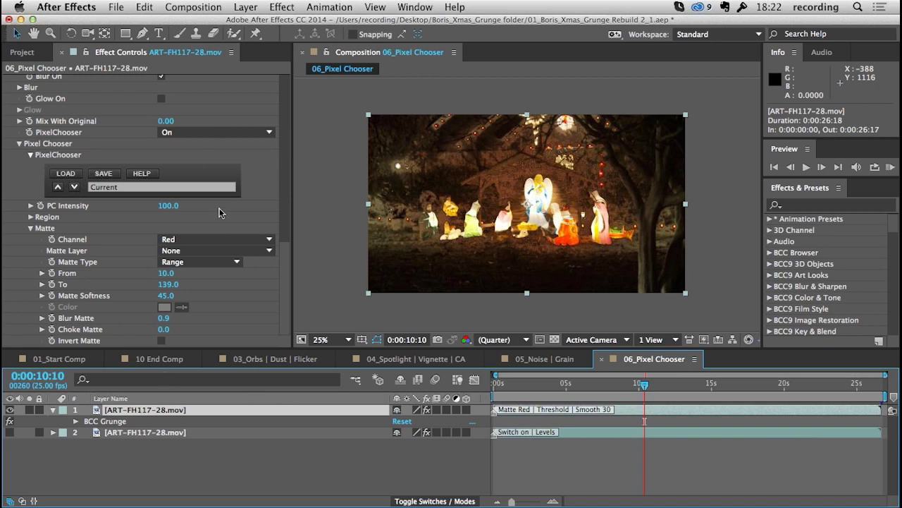
left_click(211, 132)
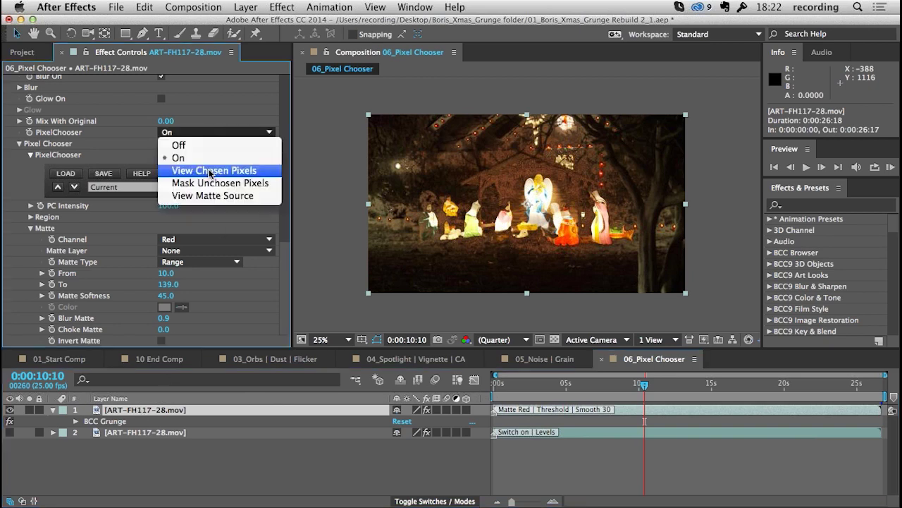
left_click(210, 144)
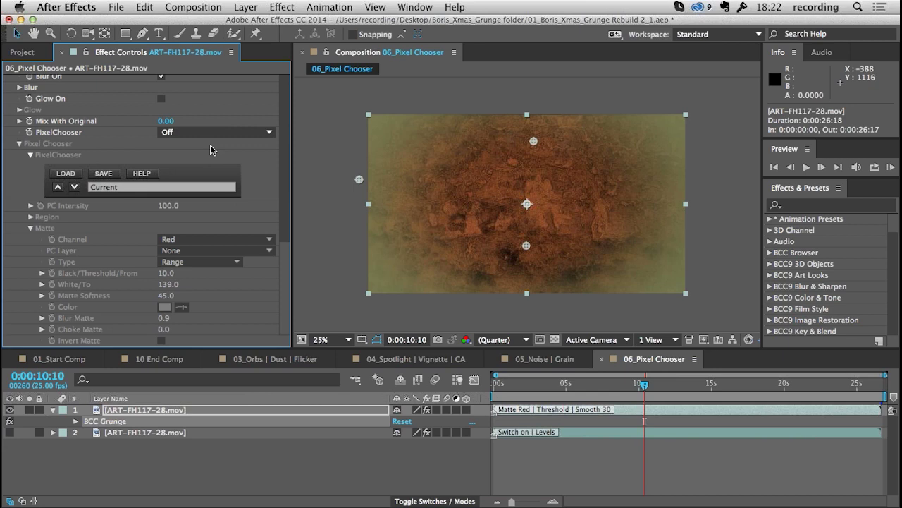
Duplicate the top footage layer, reveal the copy's effects in the timeline and select its BCC Grunge effect
left_click(178, 412)
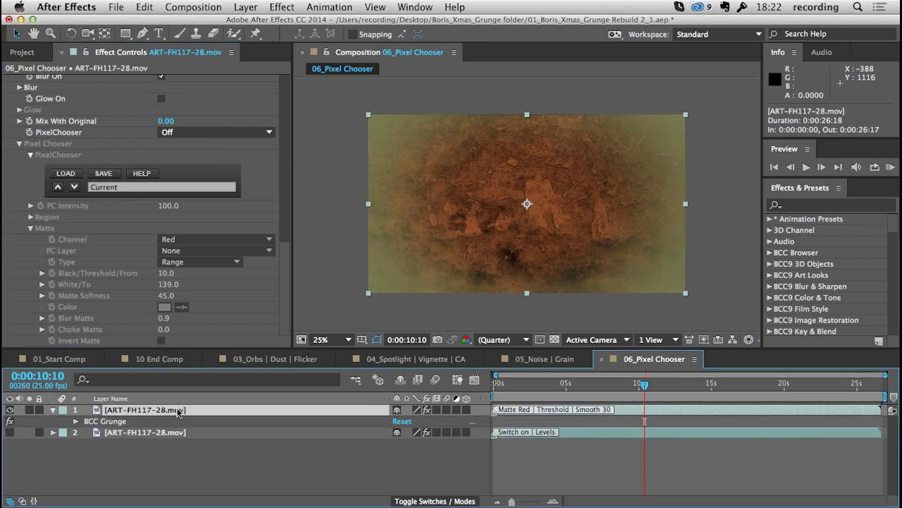
key("super+d")
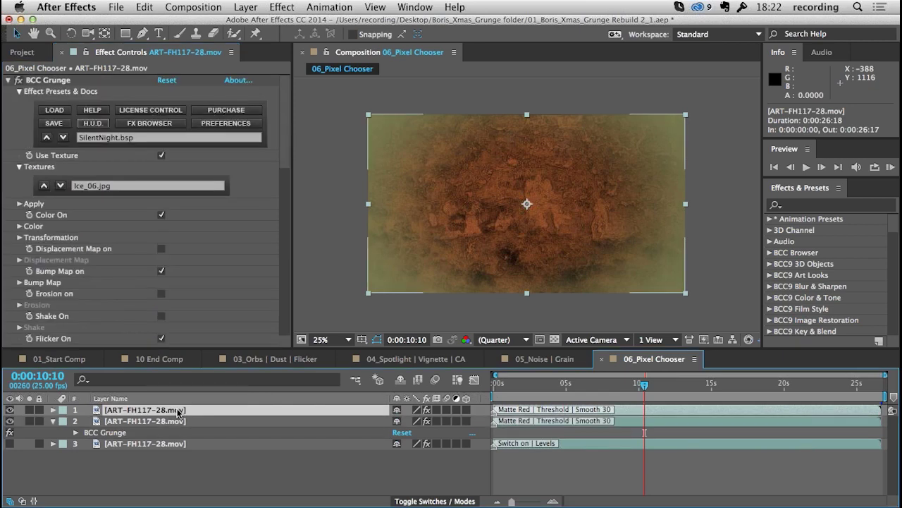
key("e")
left_click(48, 79)
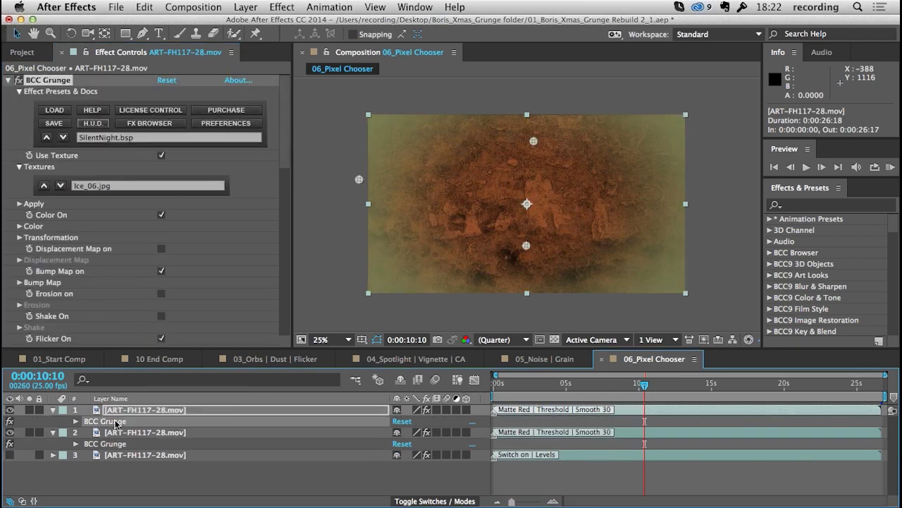
Turn off Use Texture, Color, Bump Map and Flicker in the duplicate layer's BCC Grunge effect
left_click(162, 154)
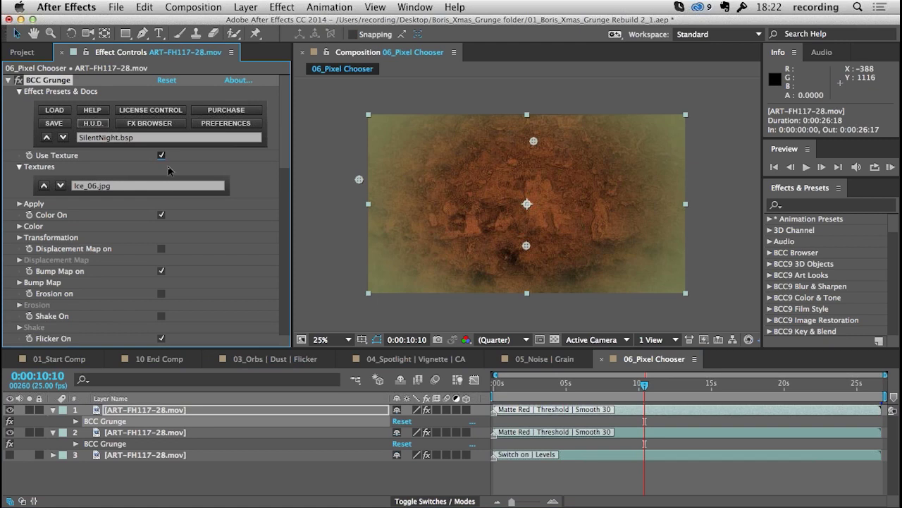
left_click(161, 215)
left_click(161, 271)
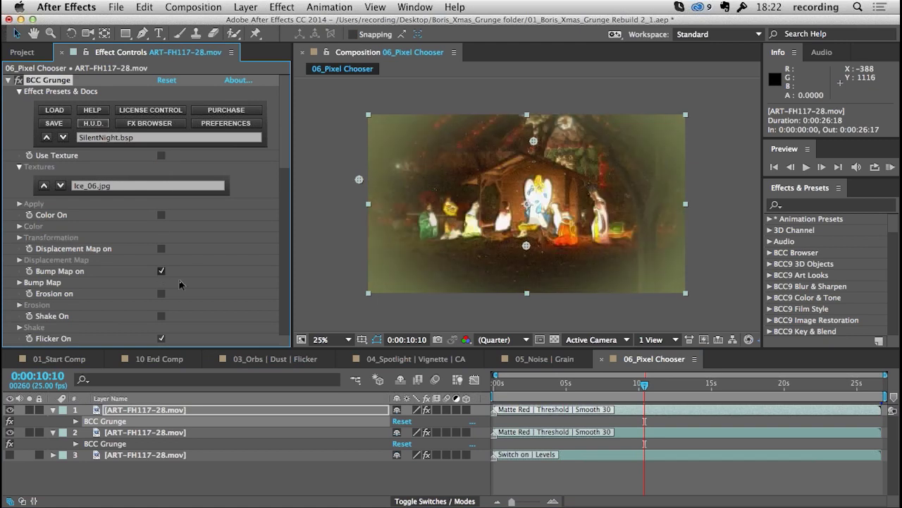
scroll(281, 183, "down", 10)
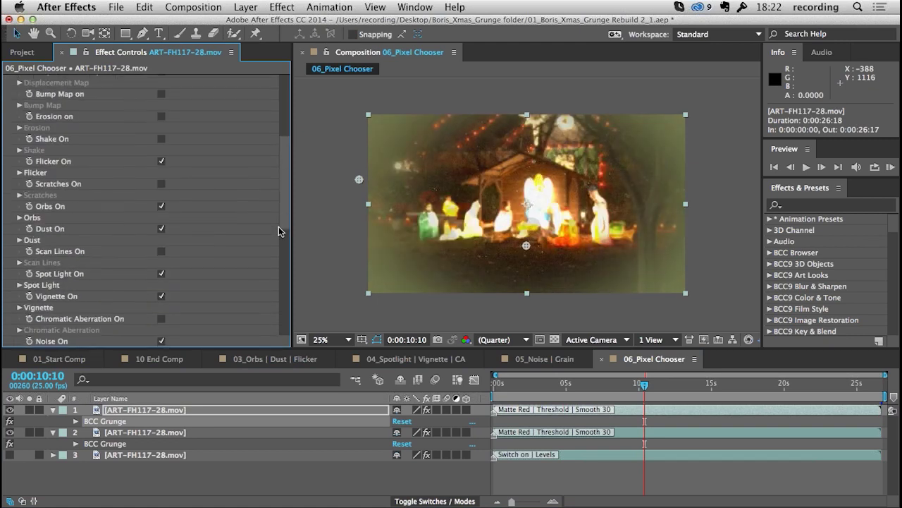
scroll(281, 230, "down", 1)
left_click(162, 124)
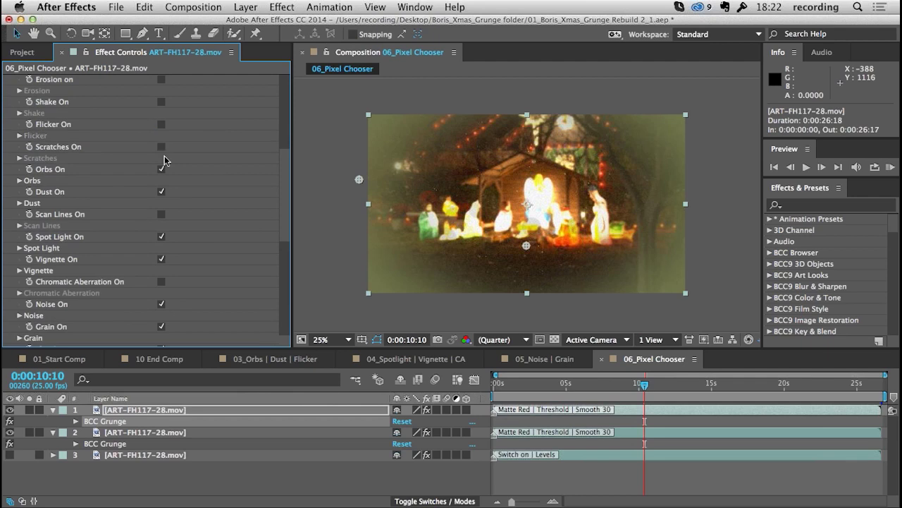
Turn off Dust, Spot Light, Vignette, Noise, Grain and Blur in the duplicate layer's BCC Grunge effect
left_click(19, 181)
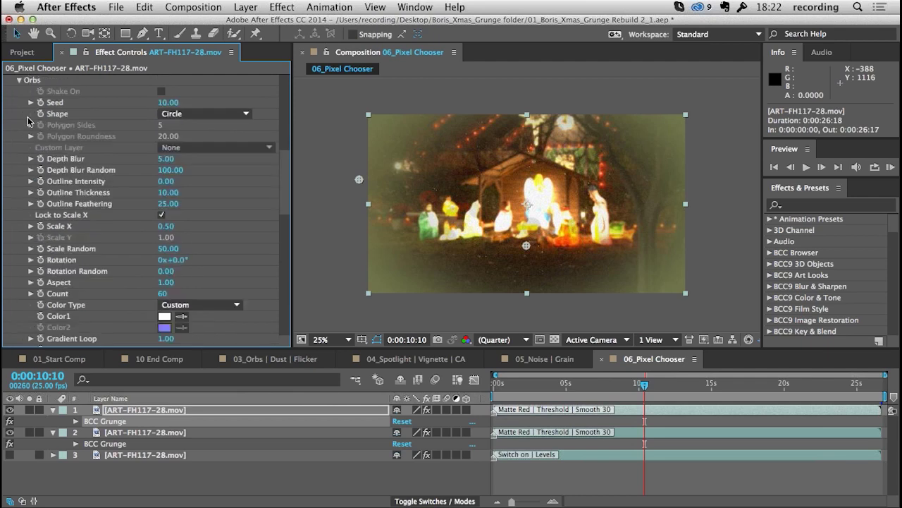
left_click(19, 82)
left_click(161, 90)
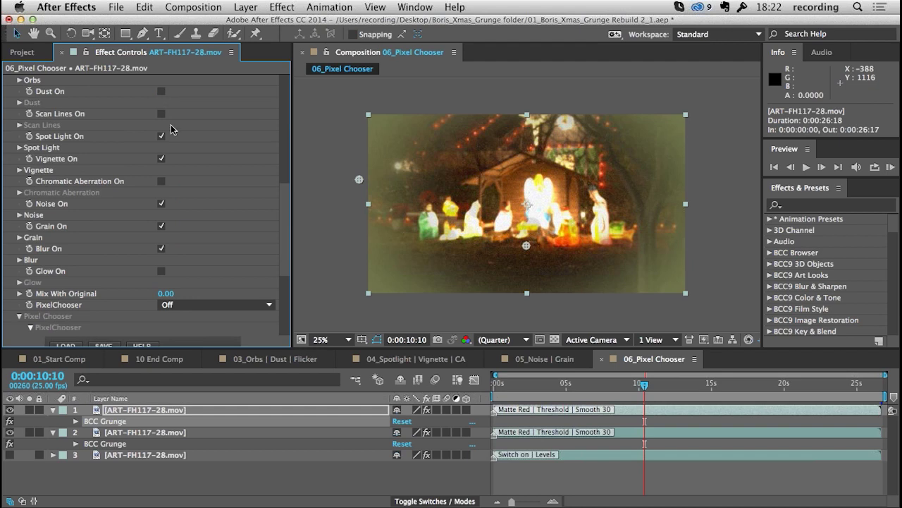
scroll(170, 129, "down", 1)
left_click(161, 126)
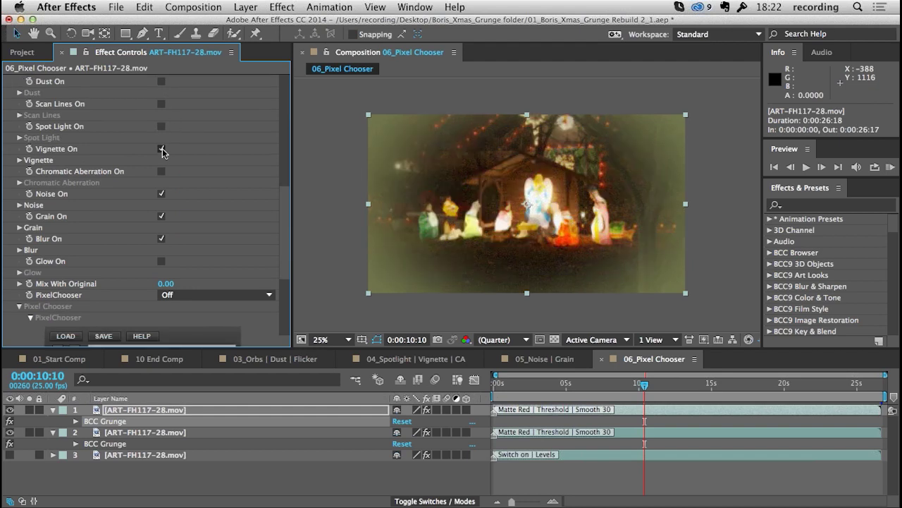
left_click(162, 149)
left_click(161, 193)
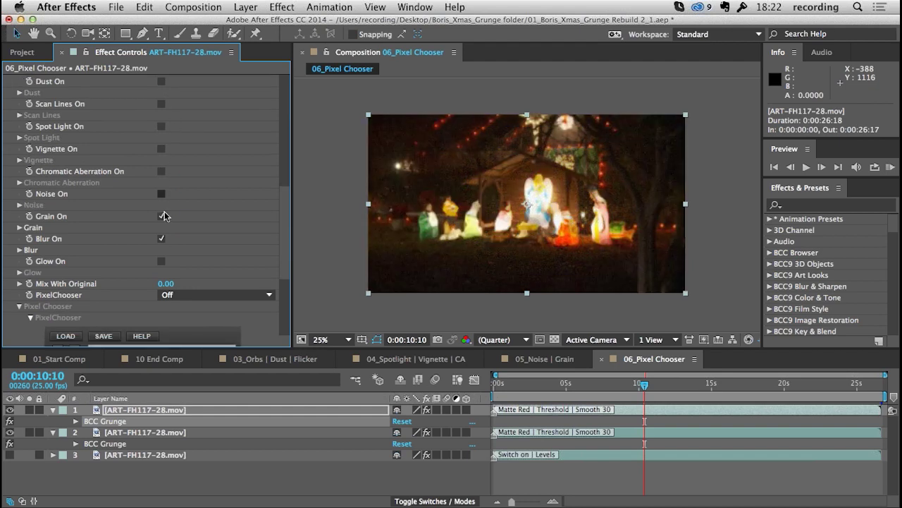
left_click(161, 218)
left_click(161, 239)
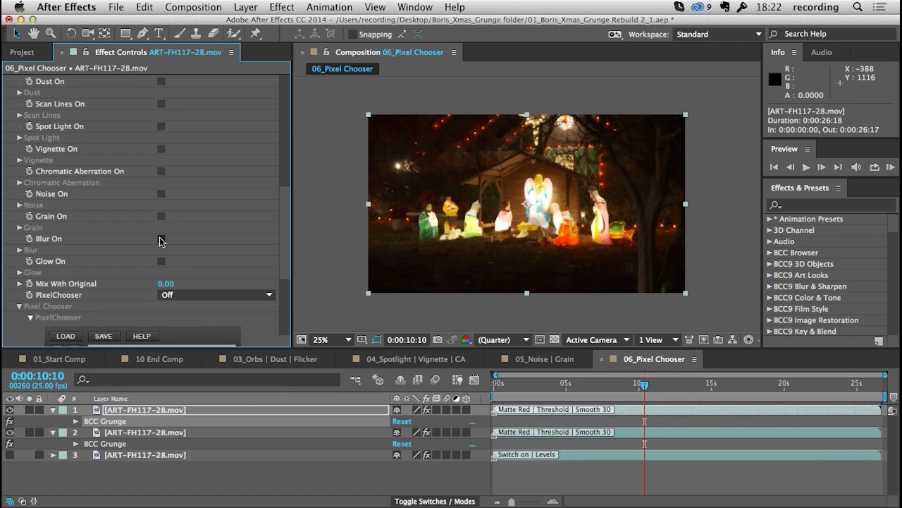
Turn the PixelChooser on in the duplicate layer's BCC Grunge effect and set it to View Chosen Pixels
scroll(285, 246, "down", 8)
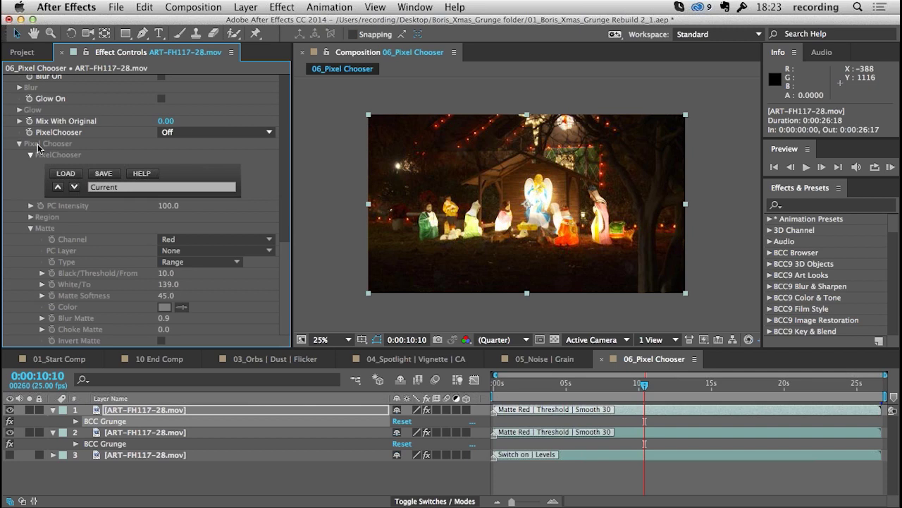
left_click(234, 133)
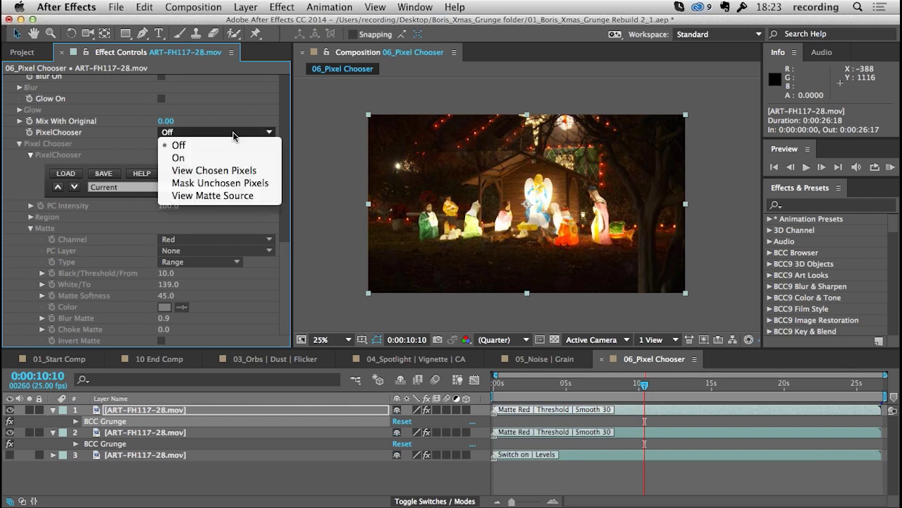
left_click(193, 158)
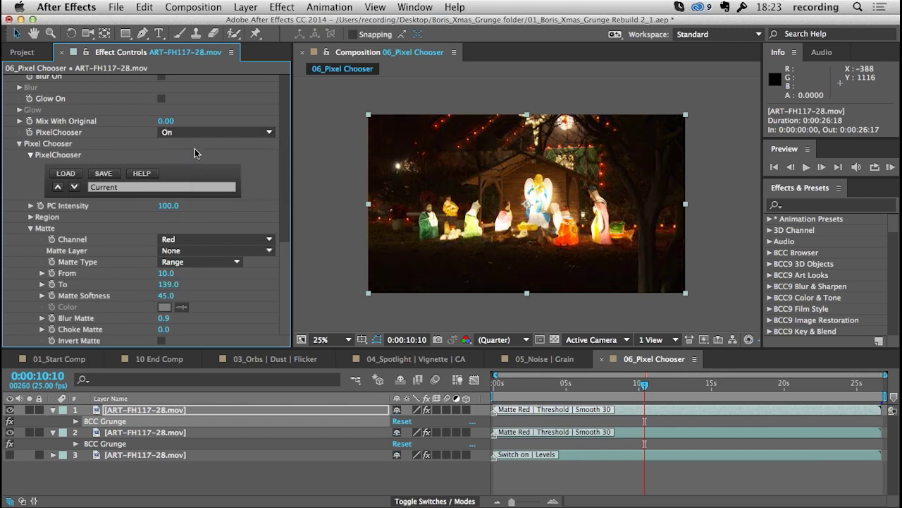
left_click(198, 131)
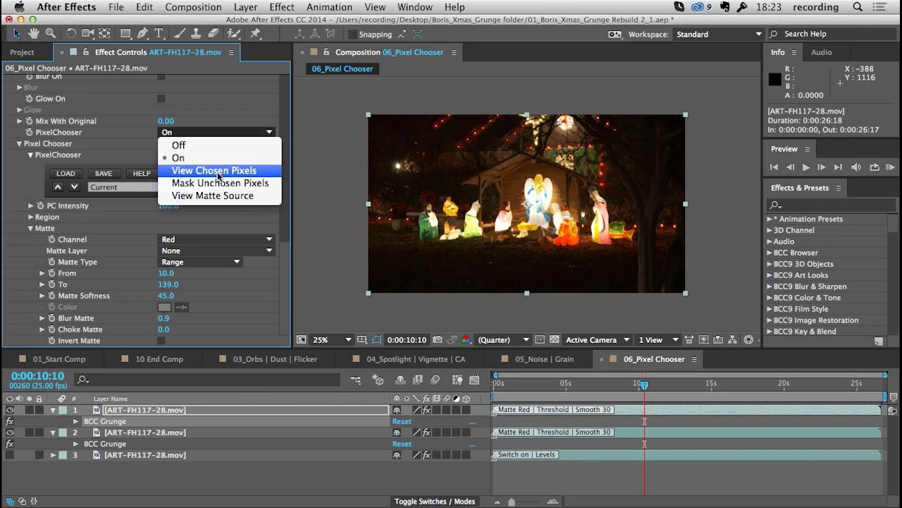
left_click(215, 171)
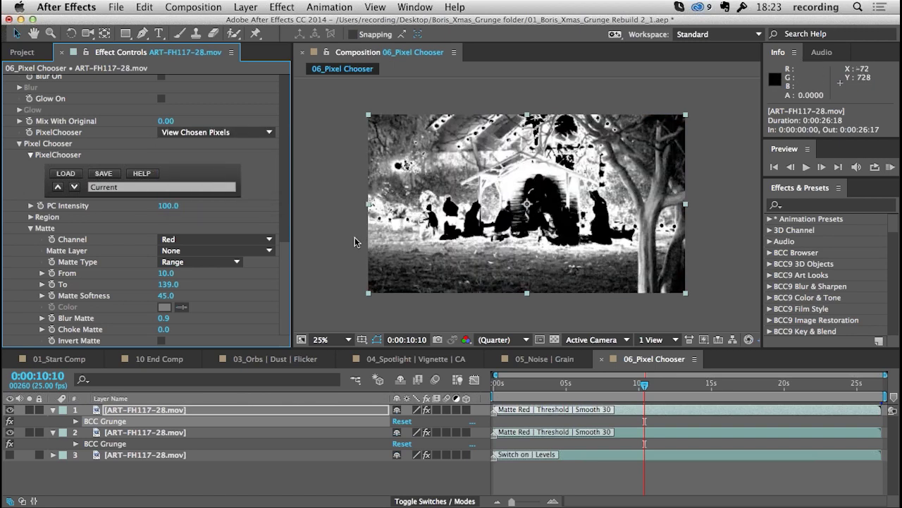
Compare the black-and-white matte layer with the grunge layer beneath by hiding and showing the top layer
left_click(555, 339)
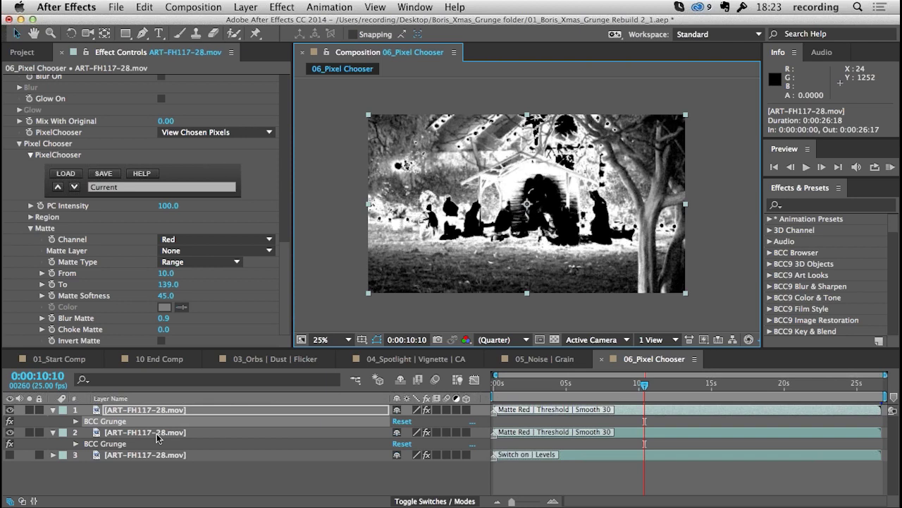
left_click(10, 410)
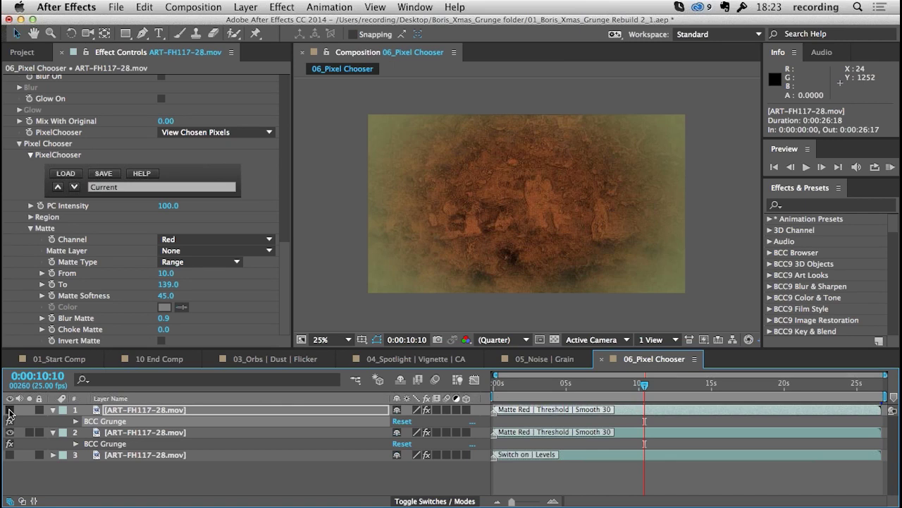
left_click(10, 410)
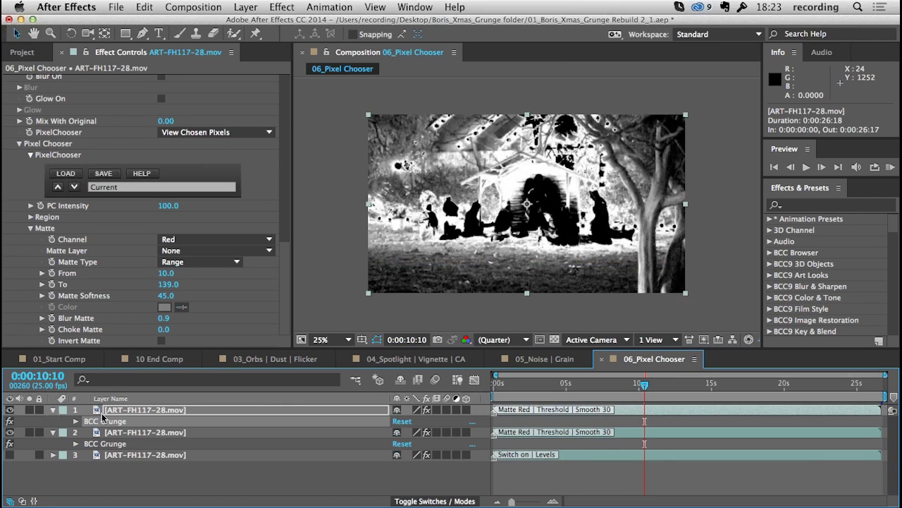
left_click(10, 410)
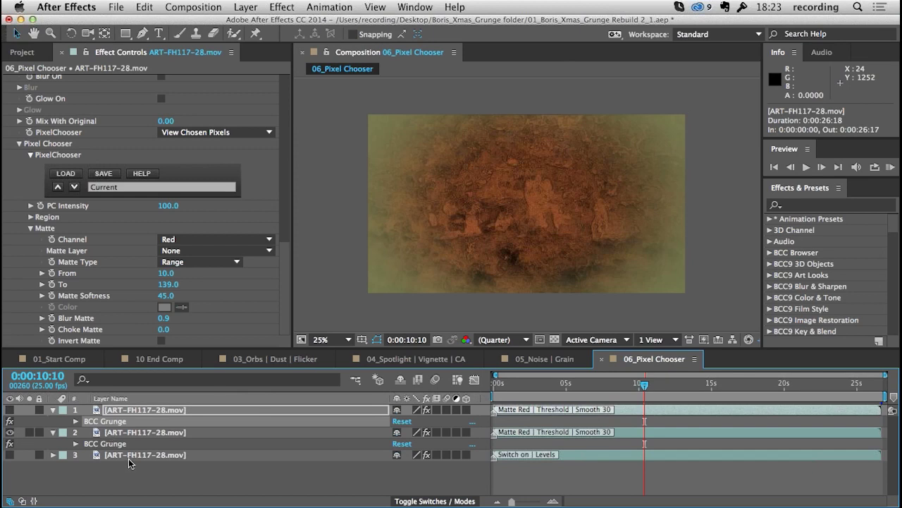
left_click(10, 410)
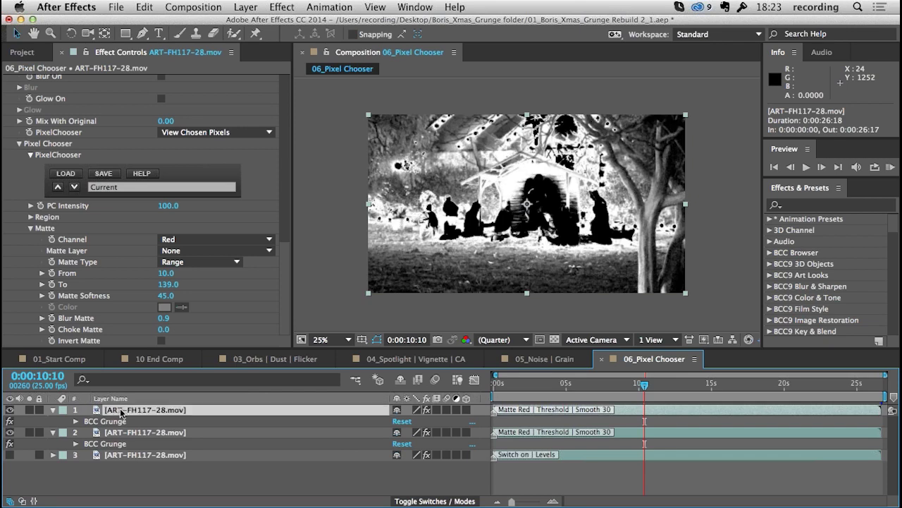
Pre-compose the top layer as "Matte comp", moving all attributes into the new composition
left_click(121, 412)
key("super+shift+c")
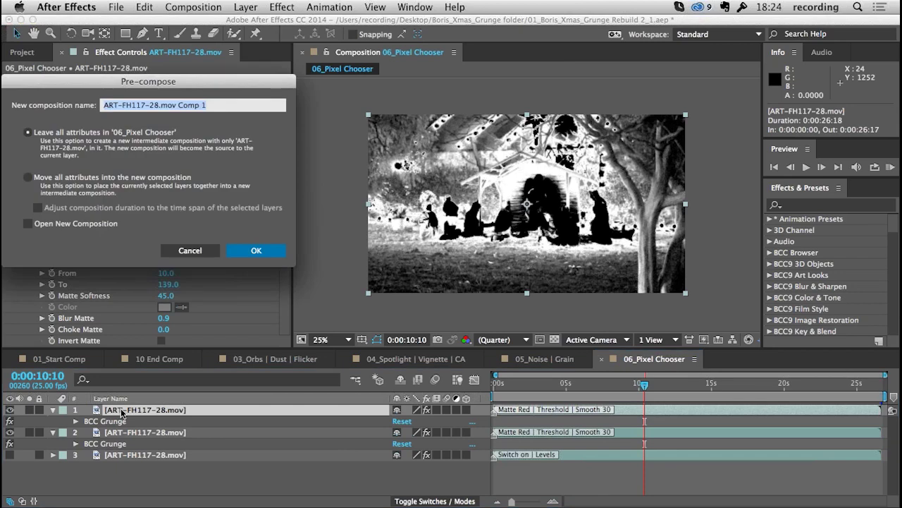
left_click_drag(187, 88, 453, 105)
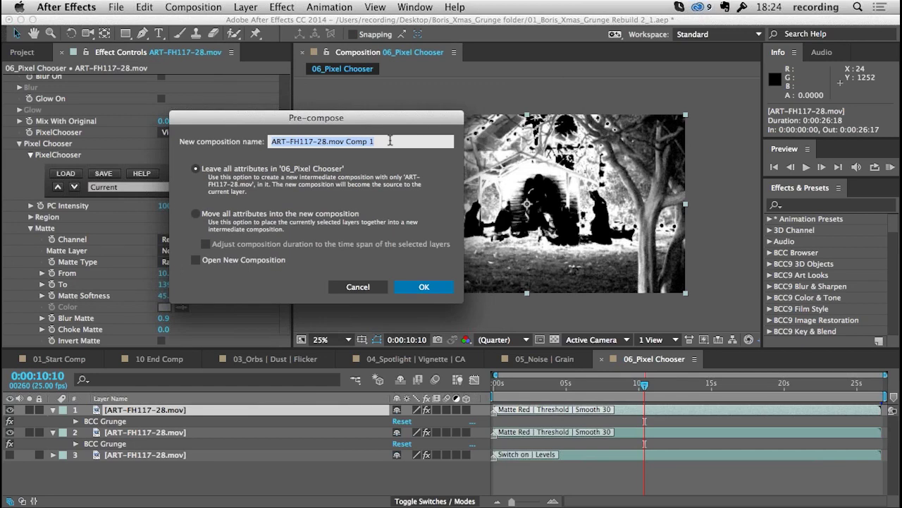
type("Ms")
key("BackSpace")
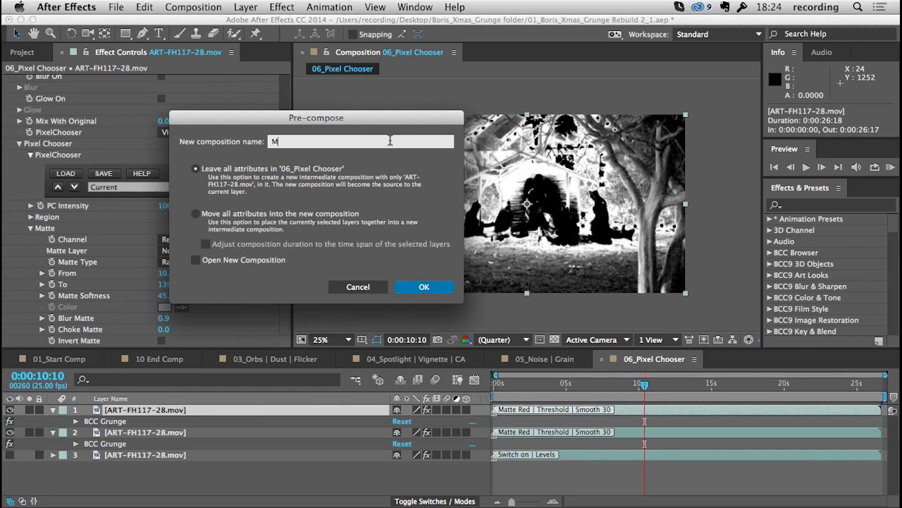
type("atte comp")
left_click(226, 176)
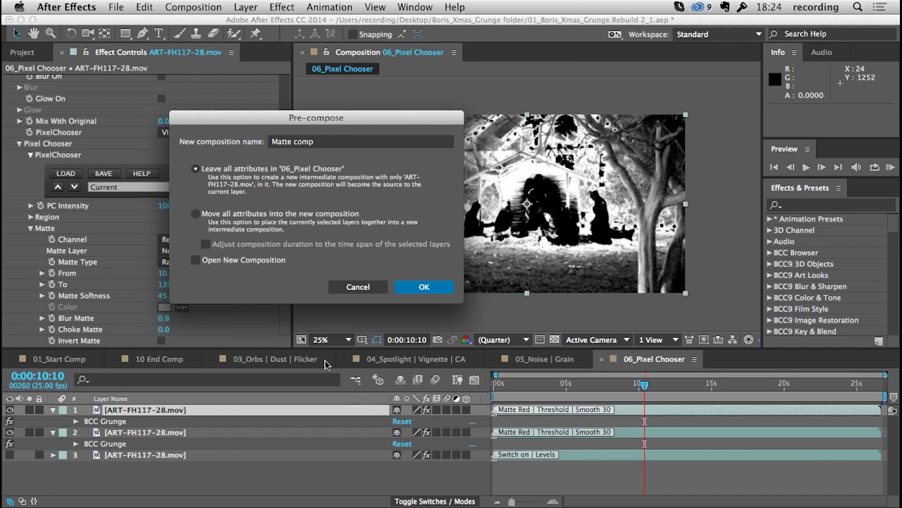
left_click(196, 213)
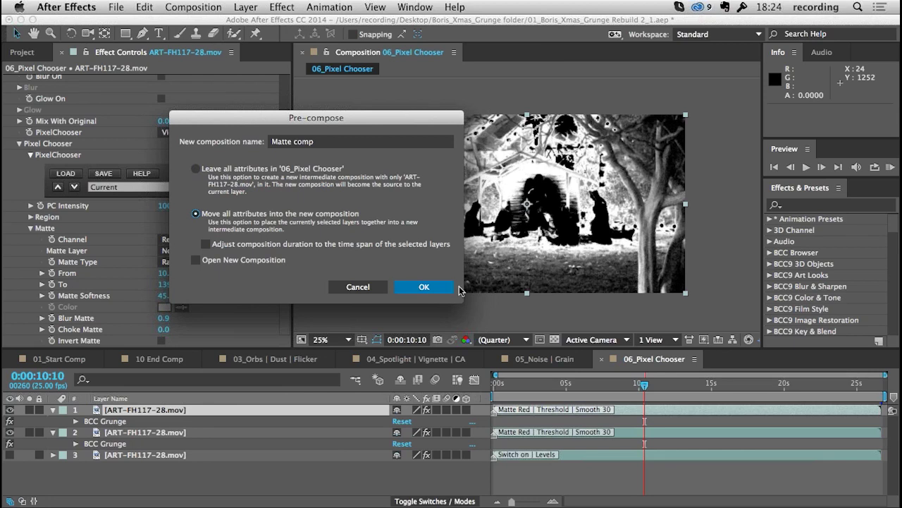
left_click(424, 290)
left_click(425, 290)
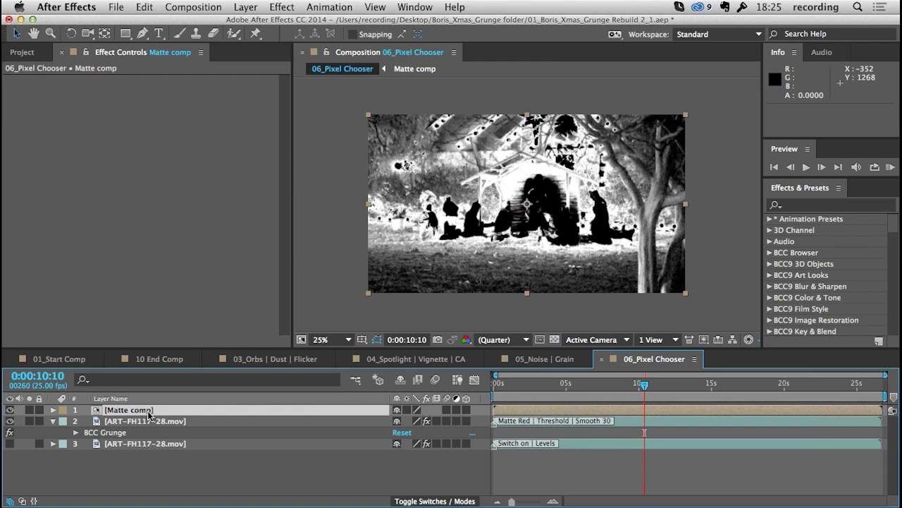
Set the grunge layer's track matte to Luma Matte "[Matte comp]" and show the transparency grid in the composition view
left_click(445, 502)
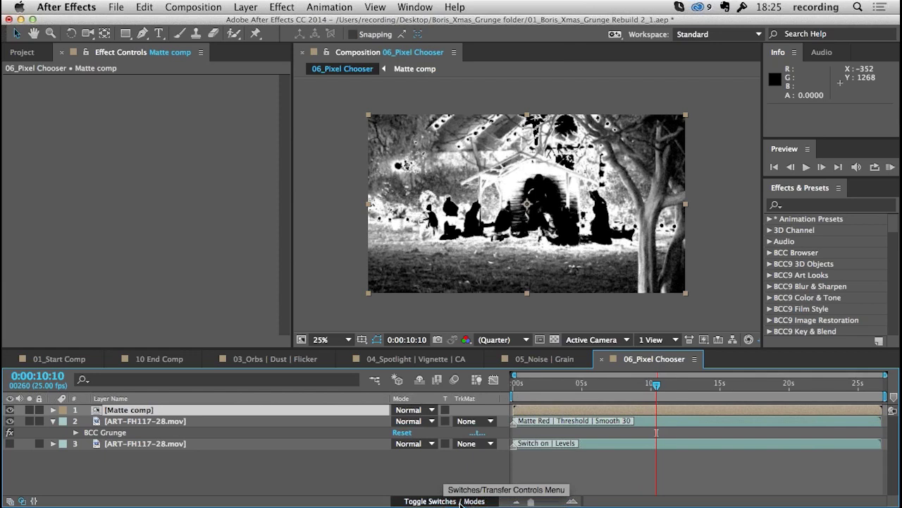
left_click(491, 422)
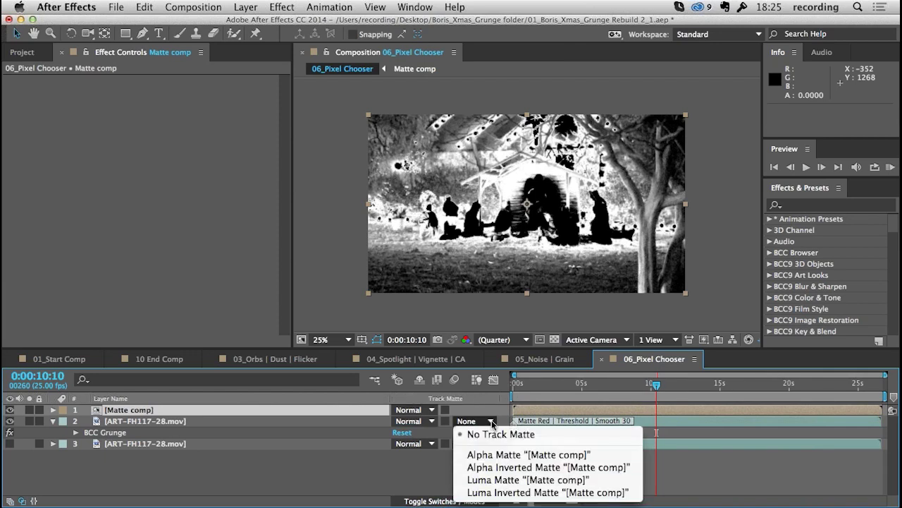
left_click(492, 422)
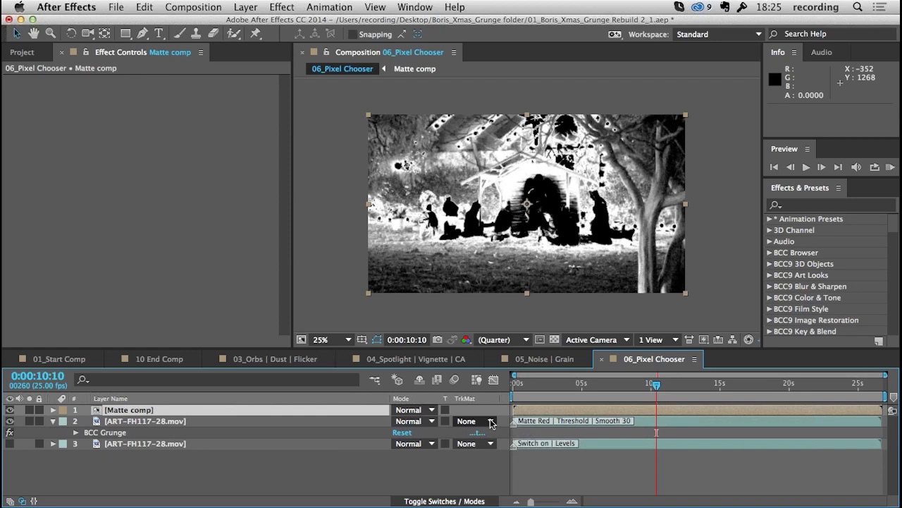
left_click(491, 422)
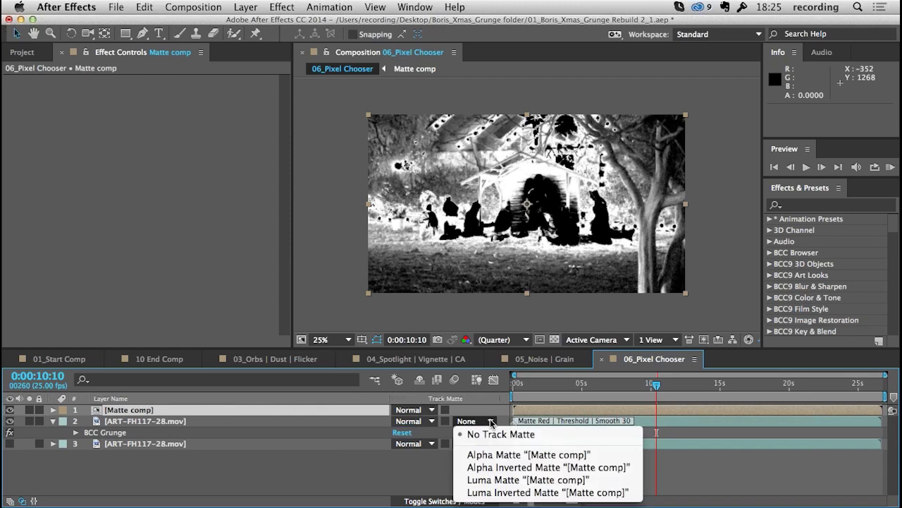
left_click(505, 479)
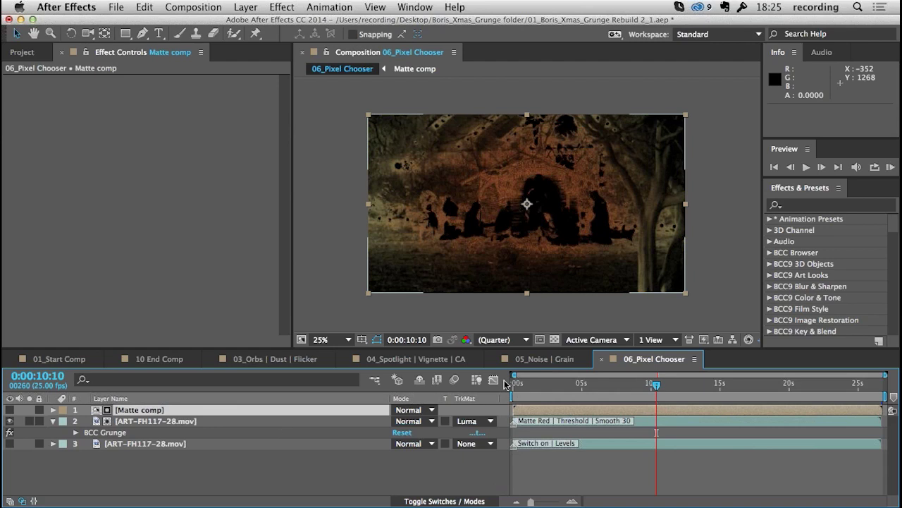
left_click(554, 340)
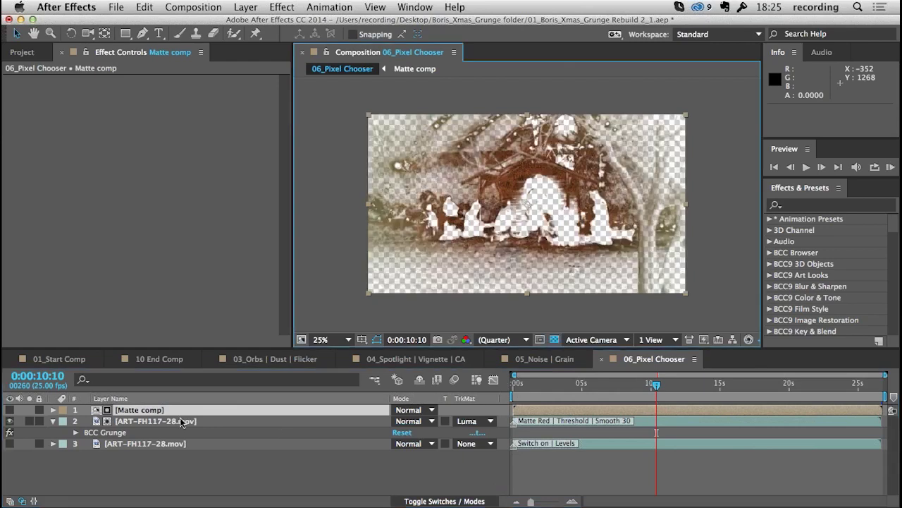
Select the matted grunge layer and preview the composition from 0:00:00:00
left_click(182, 421)
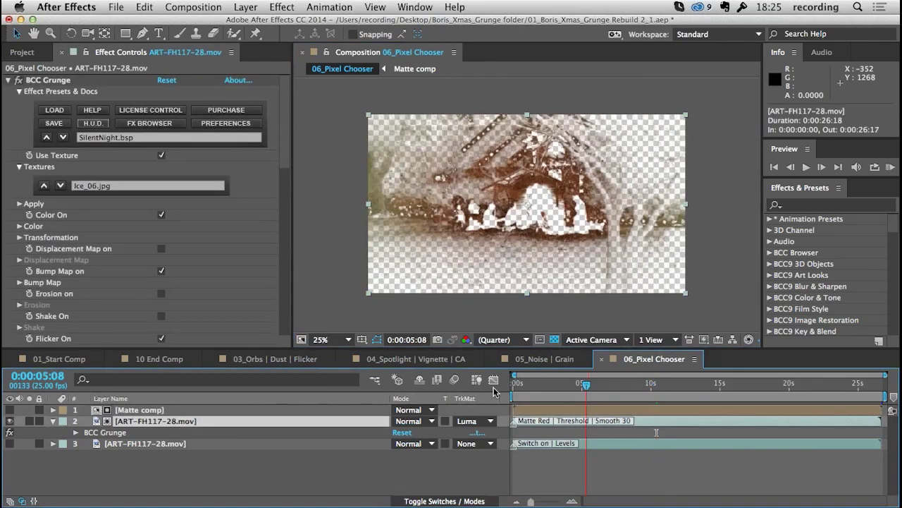
key("Home")
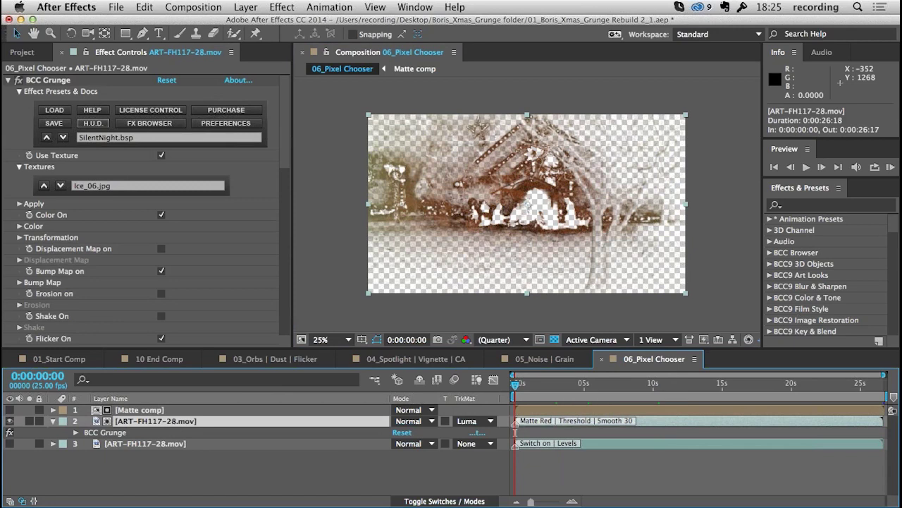
left_click(889, 167)
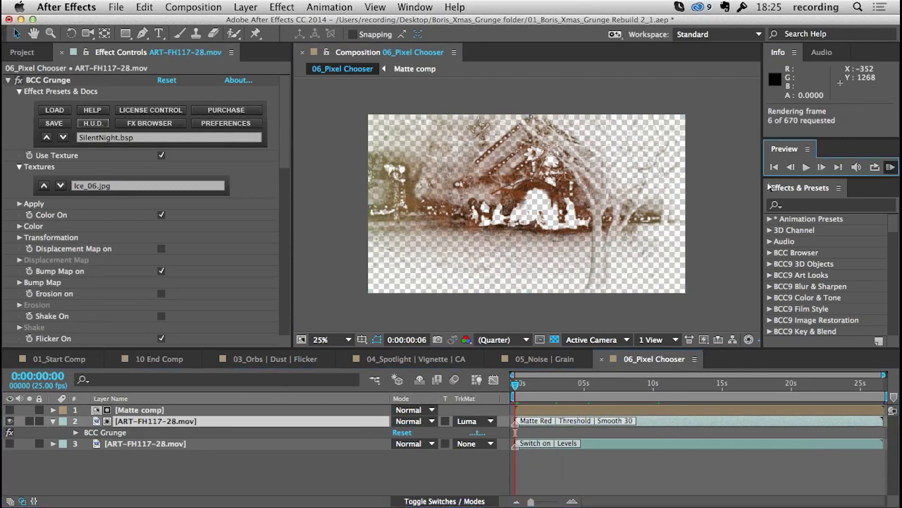
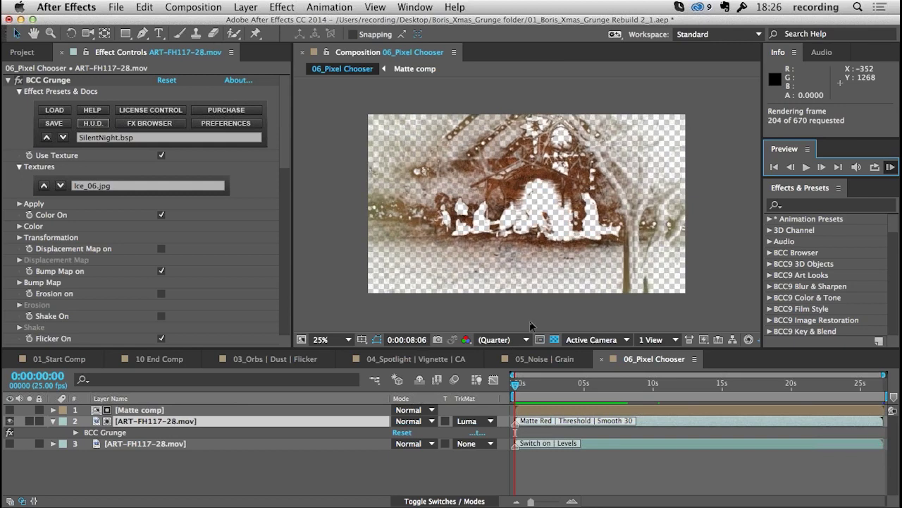
left_click(189, 421)
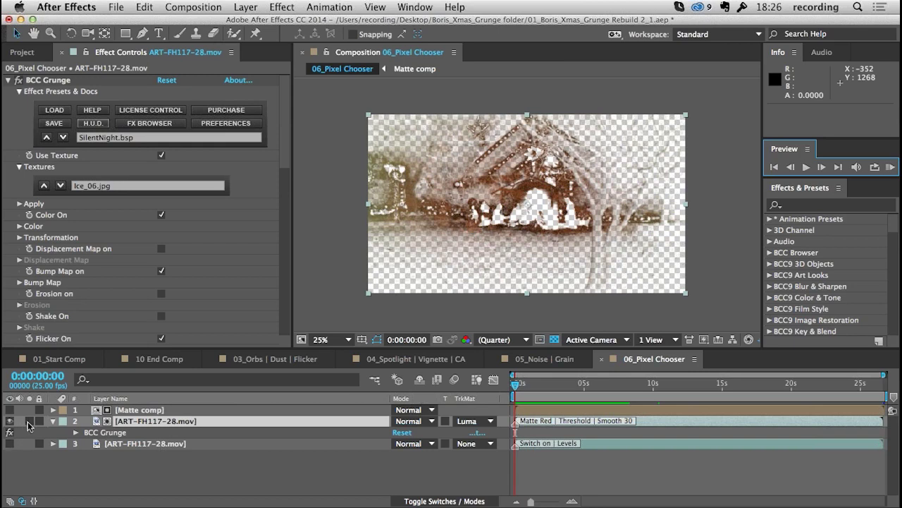
Make the bottom footage layer visible, check it in solo, and select it with all visible layers showing again
left_click(9, 443)
left_click(30, 443)
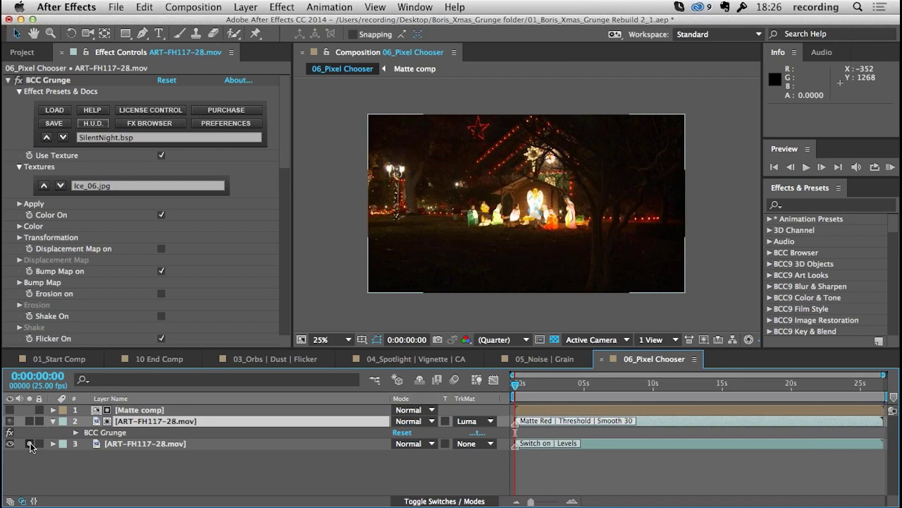
left_click(30, 444)
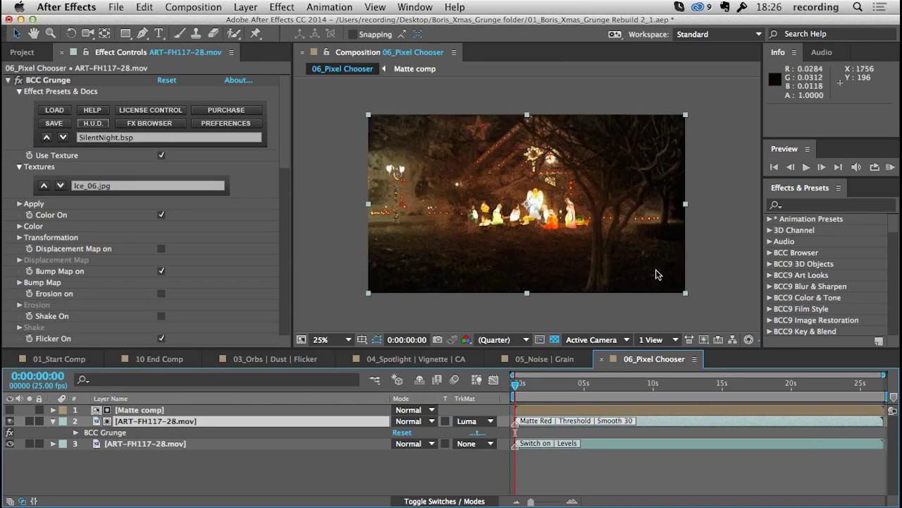
left_click(149, 446)
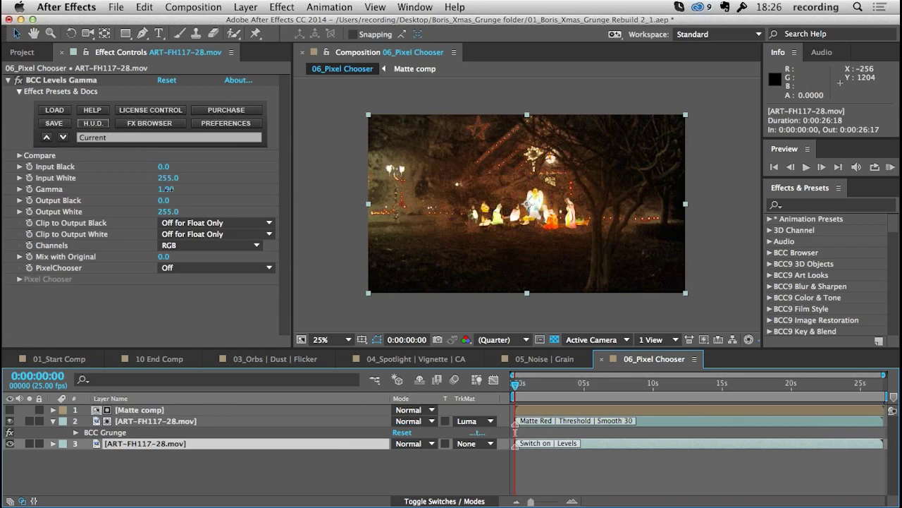
Lower the BCC Levels Gamma value on the bottom footage layer to 0.51, judging it at 100% magnification, and fit the composition in view again
left_click_drag(169, 196, 143, 191)
left_click(343, 339)
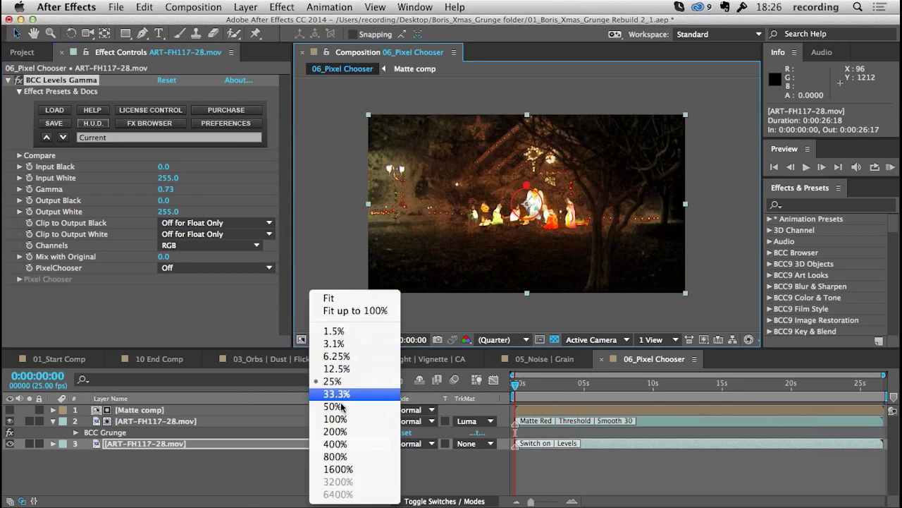
left_click(346, 422)
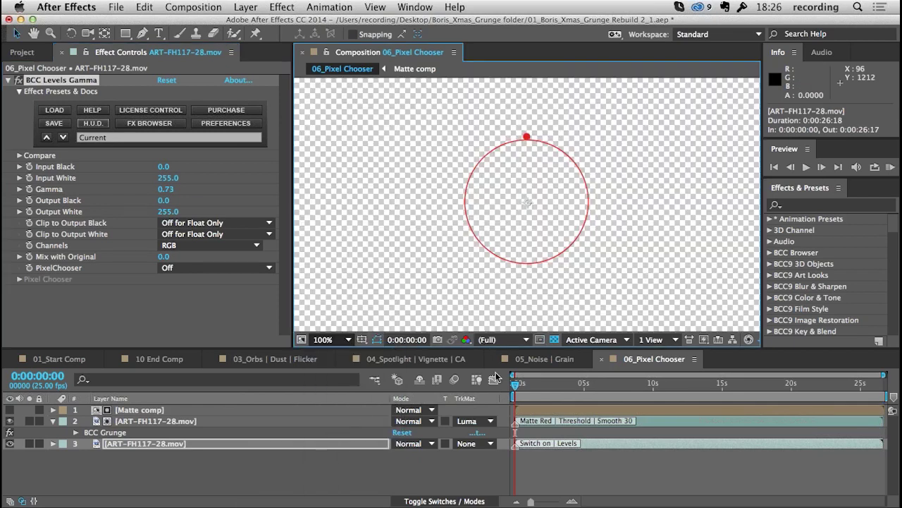
mouse_move(526, 135)
left_mouse_down()
mouse_move(528, 117)
mouse_move(528, 152)
left_mouse_up()
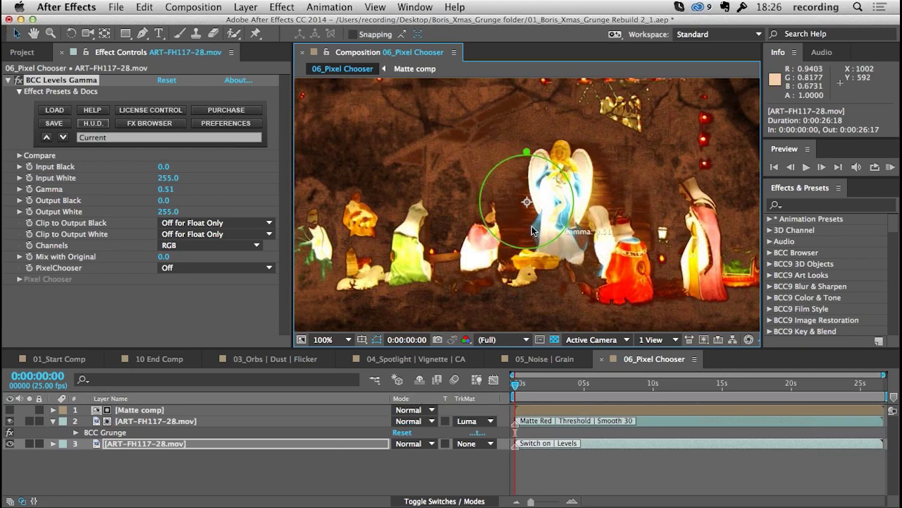
left_click(324, 339)
left_click(359, 311)
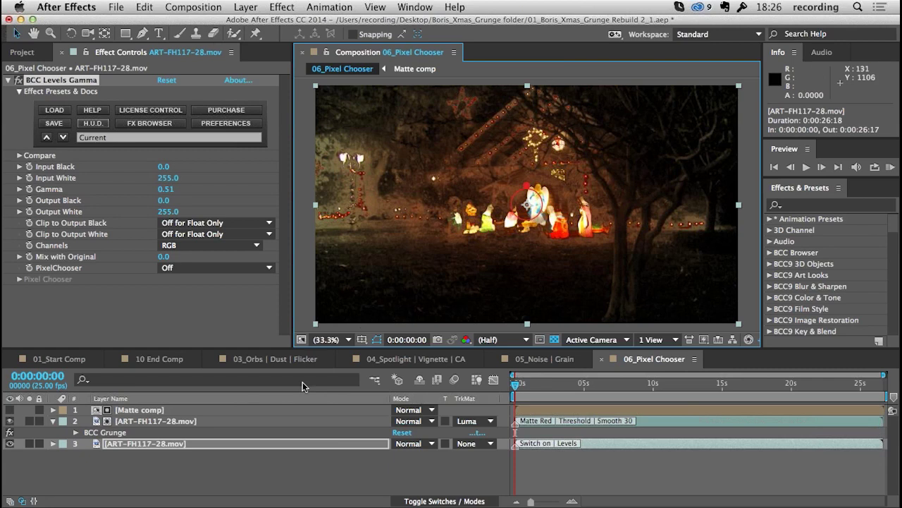
left_click(212, 464)
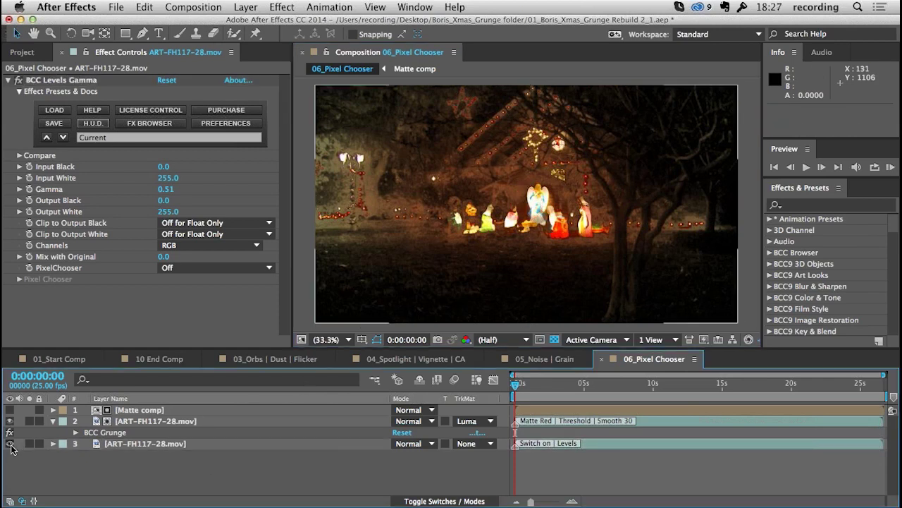
left_click(9, 444)
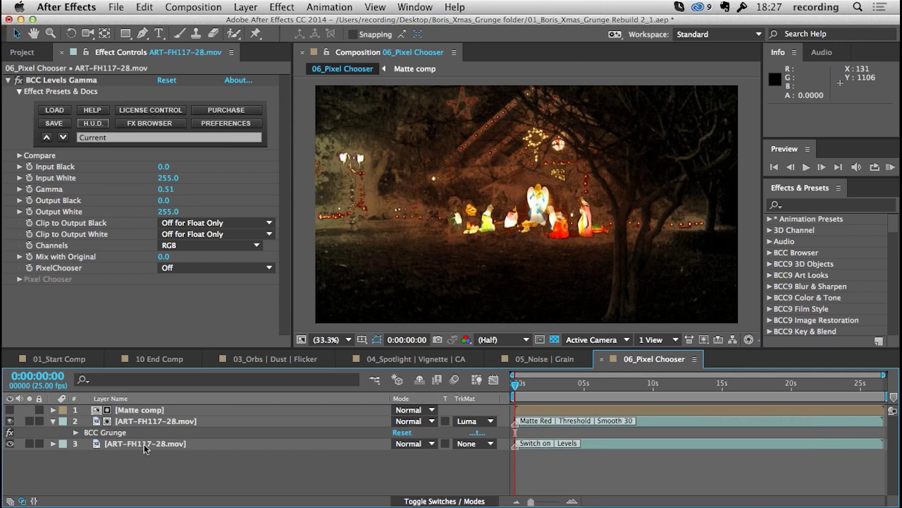
Try the BCC Drop Shadow effect on the matted grunge layer and undo its application
left_click(151, 422)
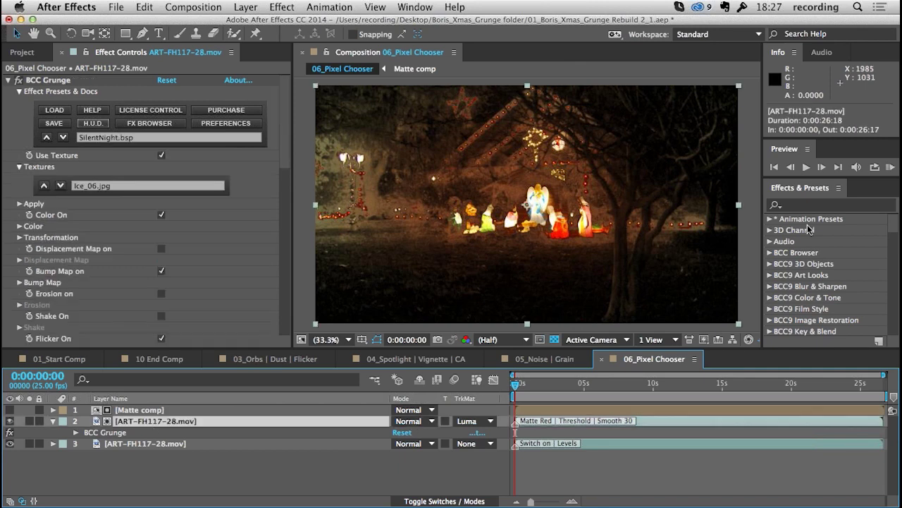
left_click(800, 205)
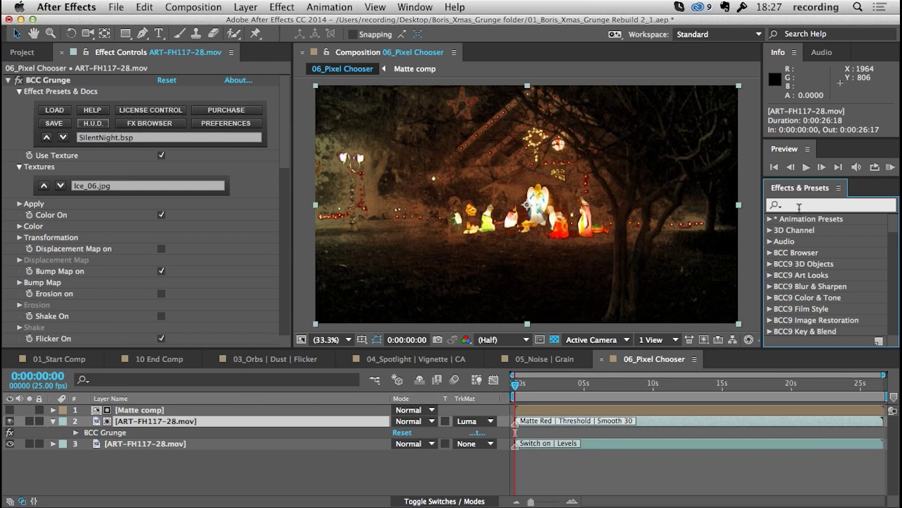
type("shadow")
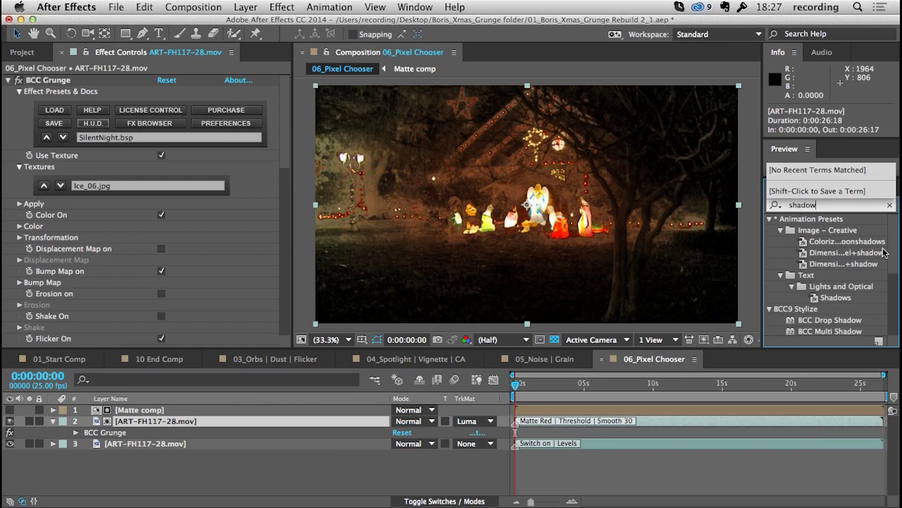
left_click_drag(830, 320, 166, 423)
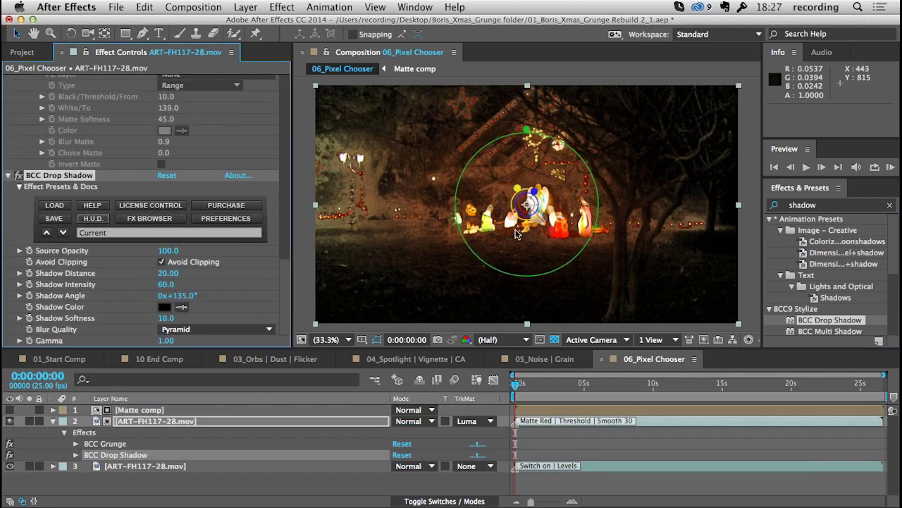
left_click(76, 456)
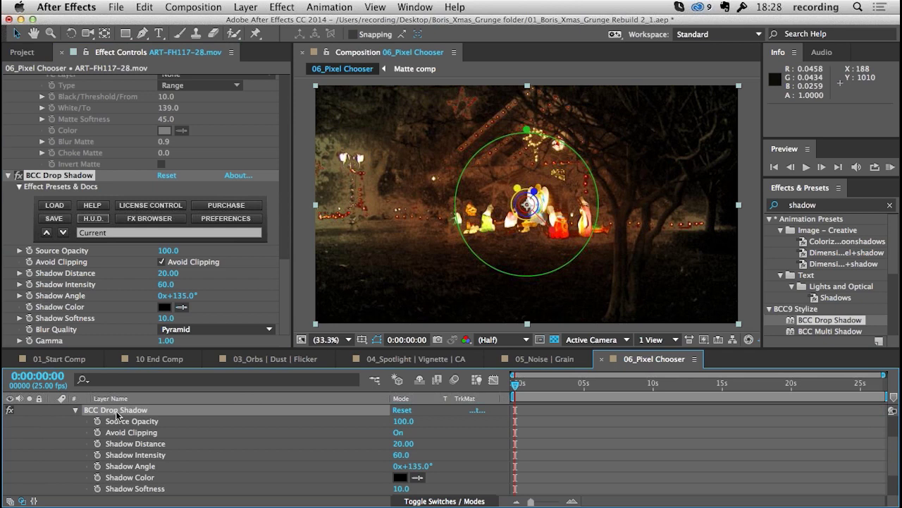
left_click(76, 410)
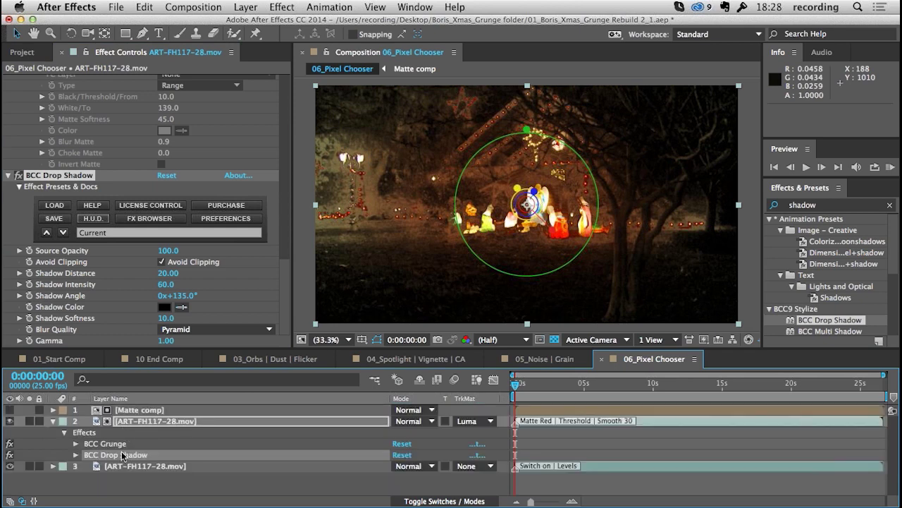
key("super+z")
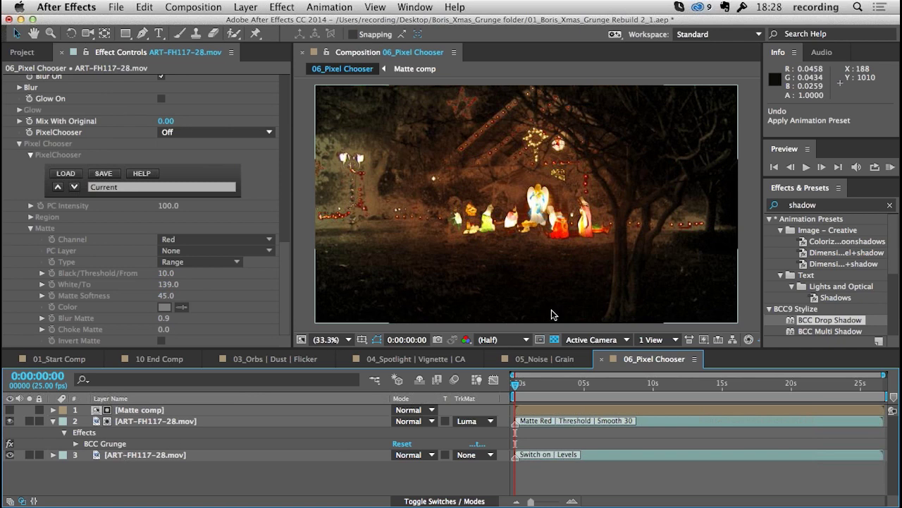
Search the effects for "bcc" and inspect the matted grunge layer alone by briefly hiding the bottom footage layer
left_click_drag(839, 204, 754, 203)
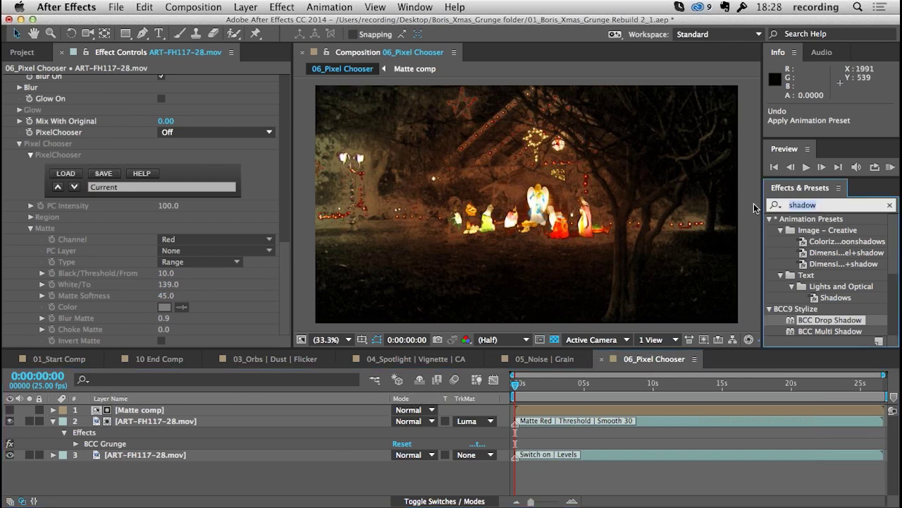
type("bcc")
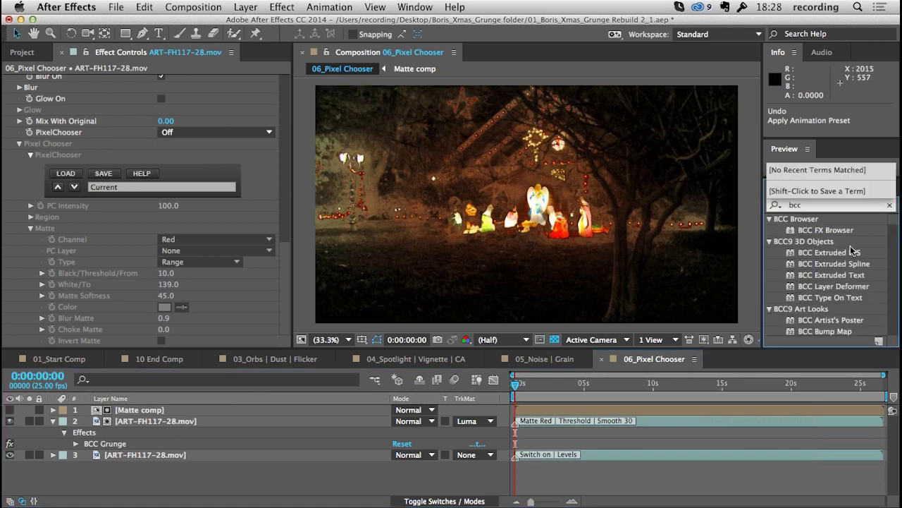
left_click(746, 489)
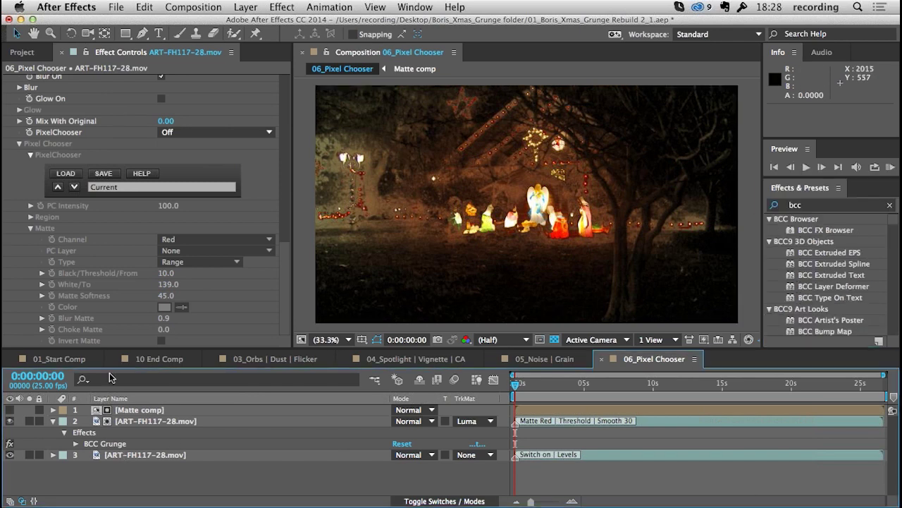
left_click(9, 454)
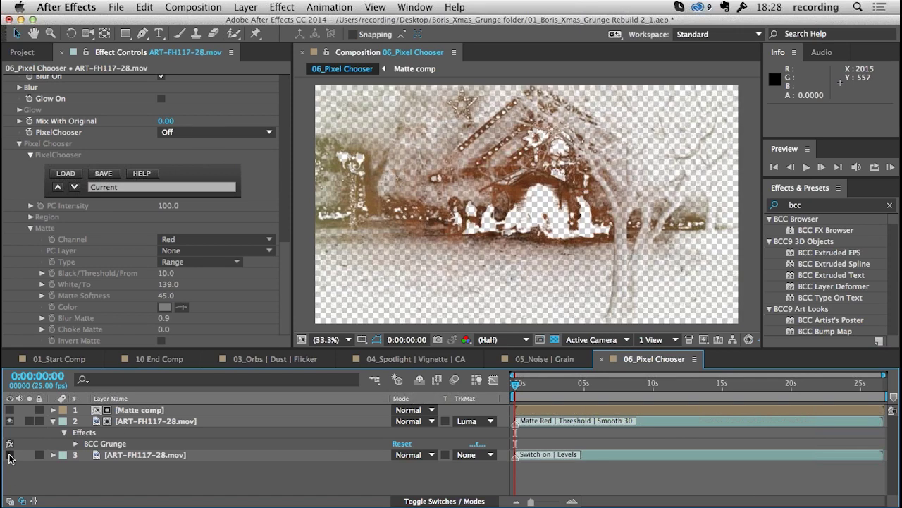
left_click(10, 455)
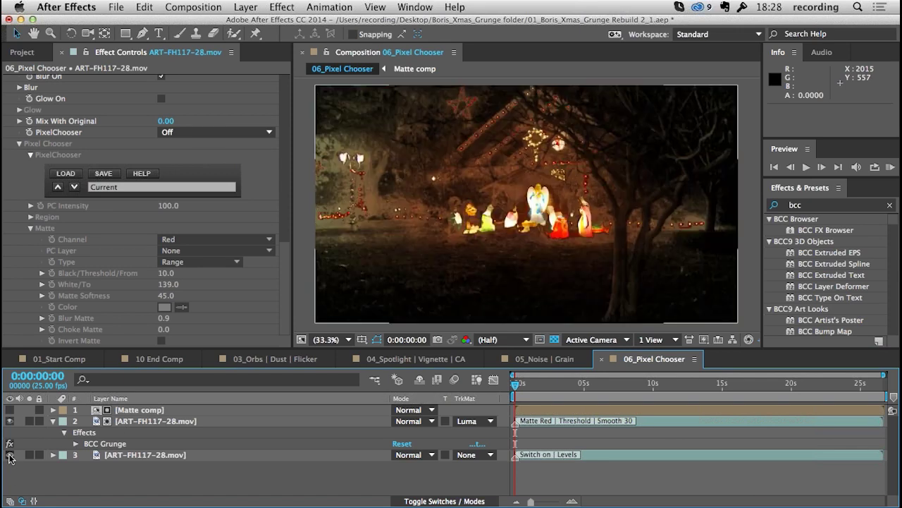
Step the matted grunge layer's blend mode through the options from Darken to Classic Difference, settle on Difference, and deselect the layer
left_click(431, 422)
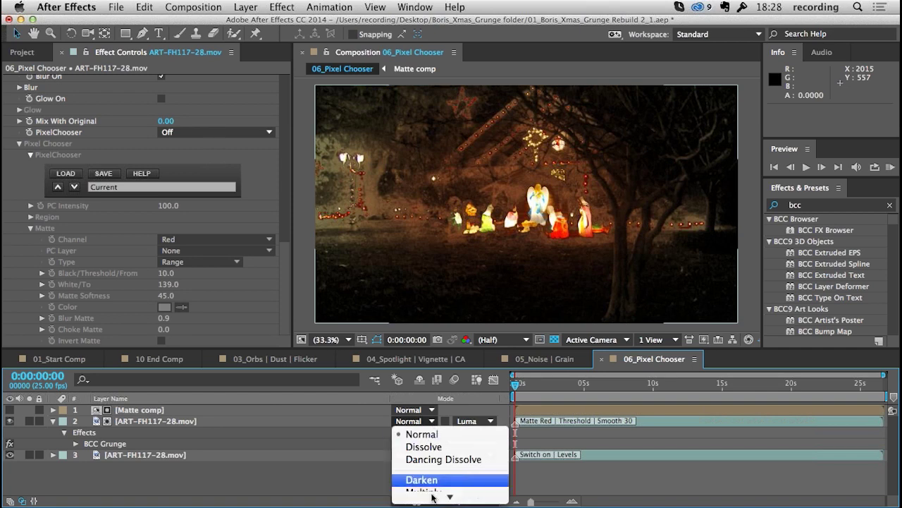
mouse_move(432, 498)
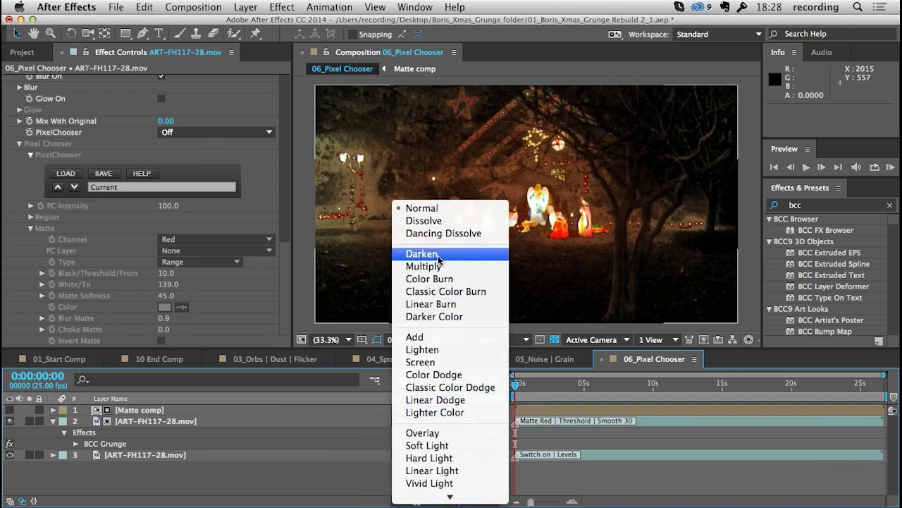
left_click(435, 198)
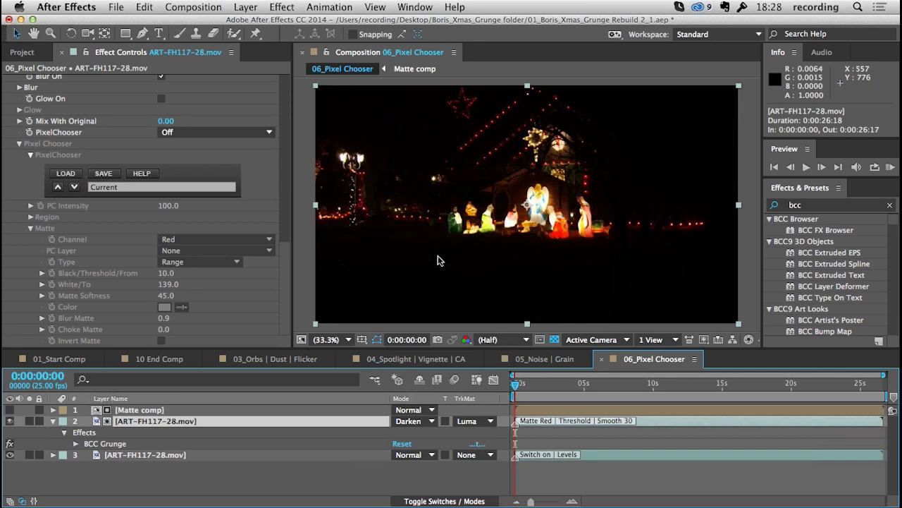
key("shift+equal")
key("shift+equal")
key("shift+equal")
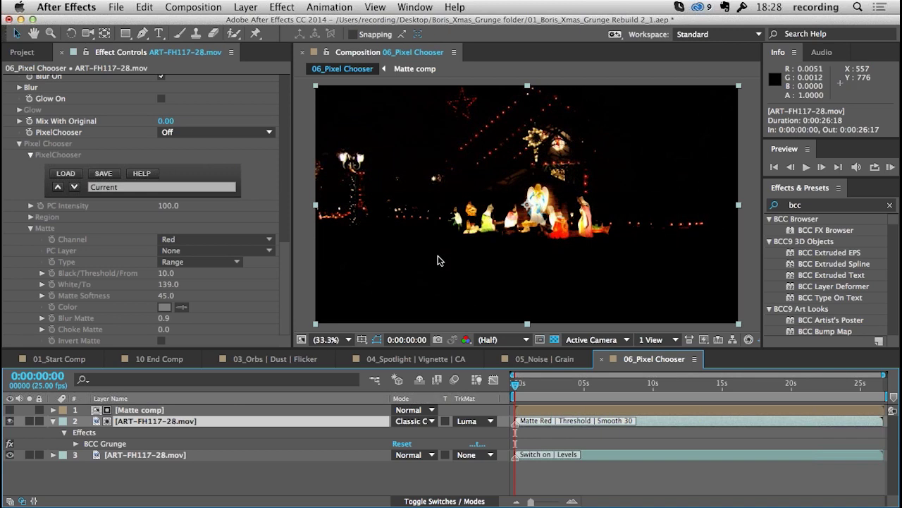
key("shift+equal")
key("shift+equal")
key("shift+equal")
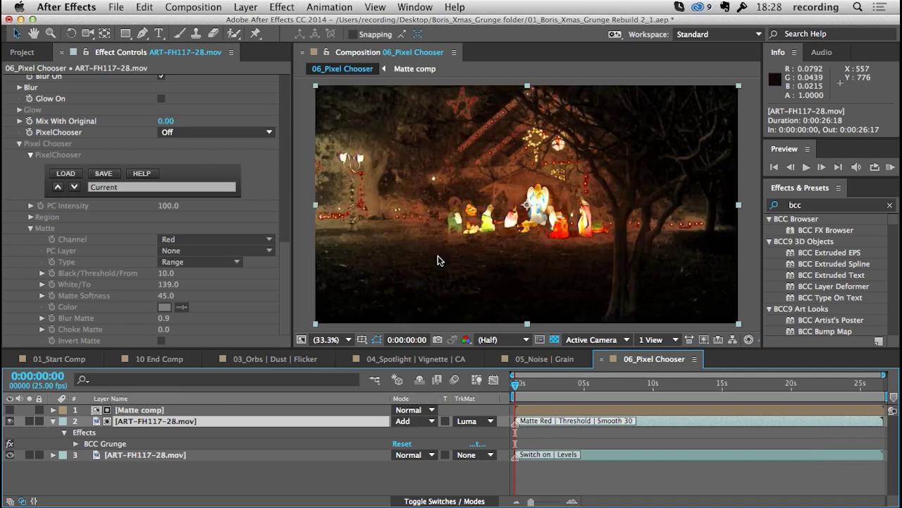
key("shift+equal")
key("shift+equal")
key("shift+equal")
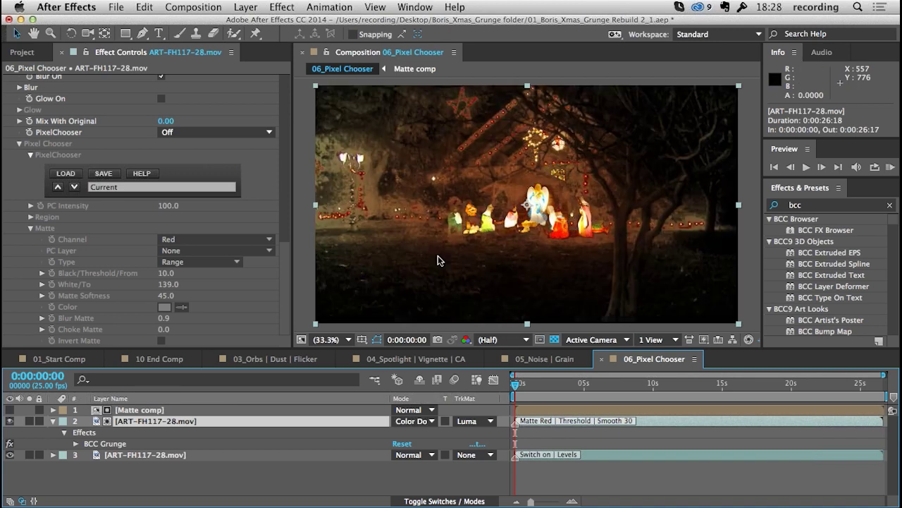
key("shift+equal")
key("shift+equal")
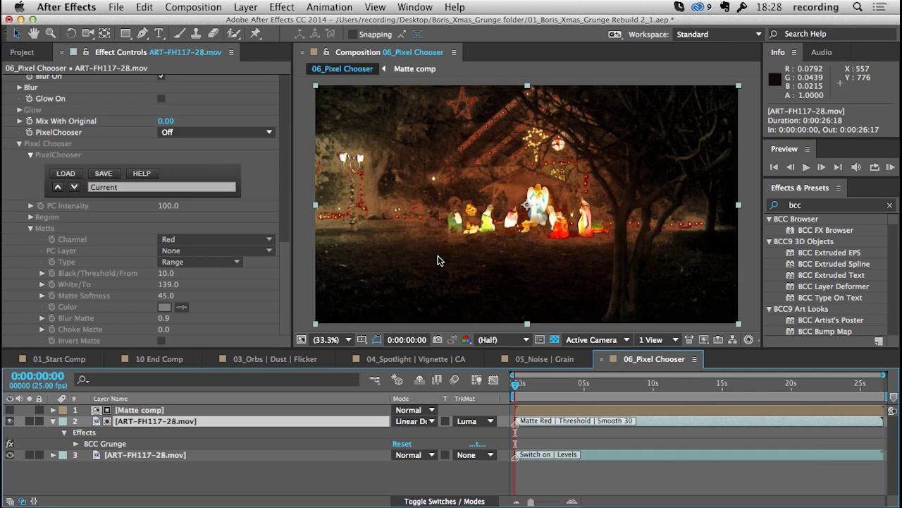
key("shift+equal")
key("shift+equal")
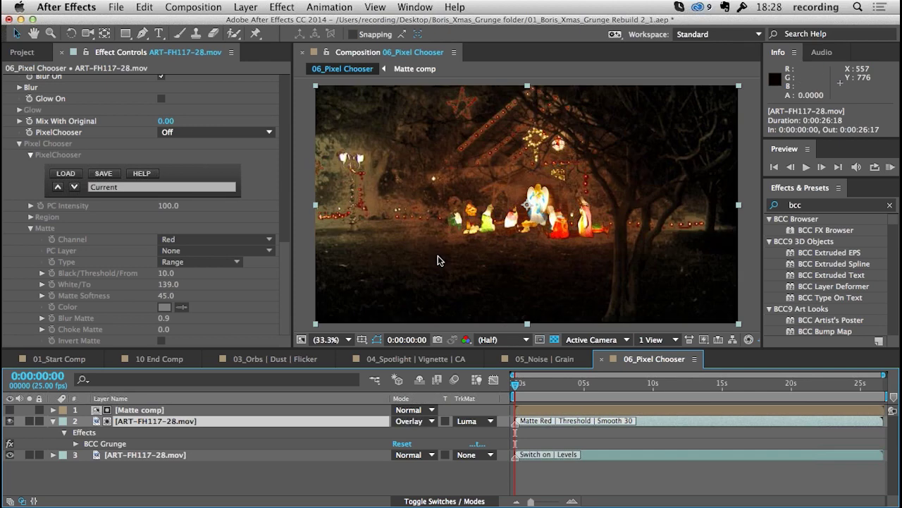
key("shift+equal")
key("shift+equal")
key("shift+equal")
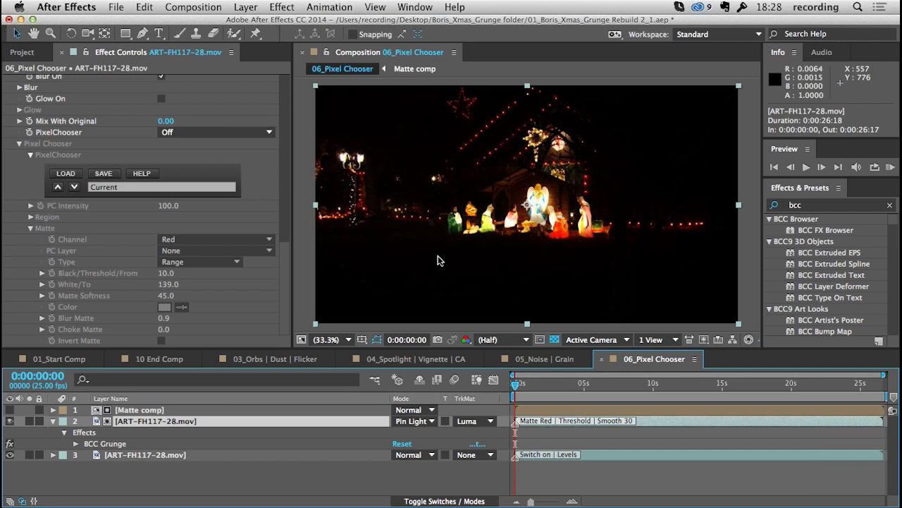
key("shift+=")
key("shift+=")
key("shift+=")
key("shift+=")
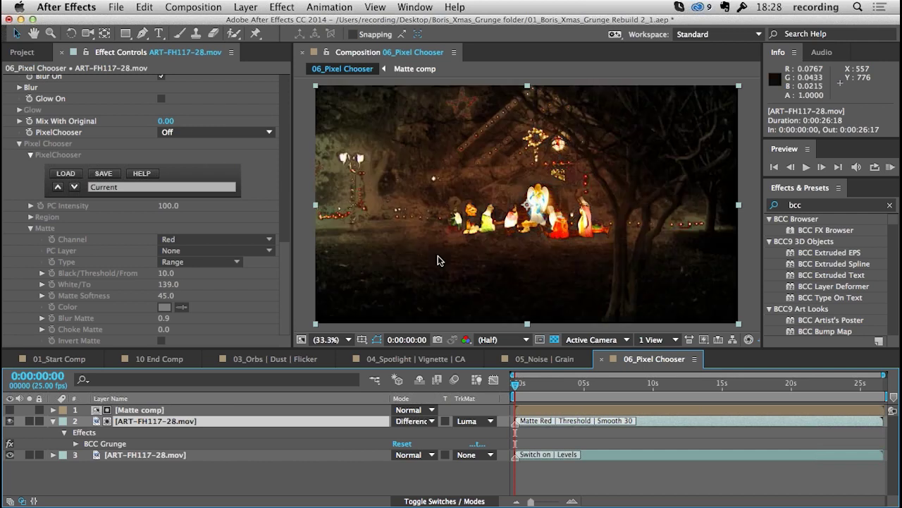
key("shift+=")
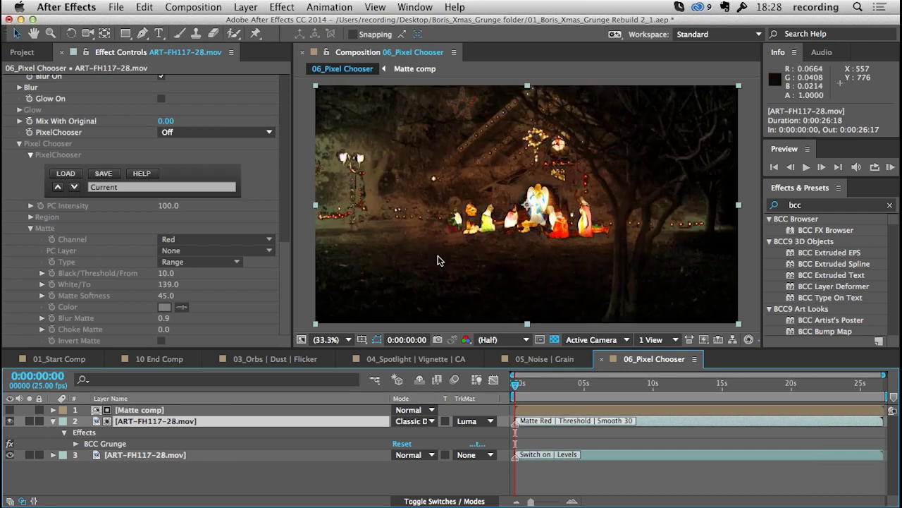
key("shift+minus")
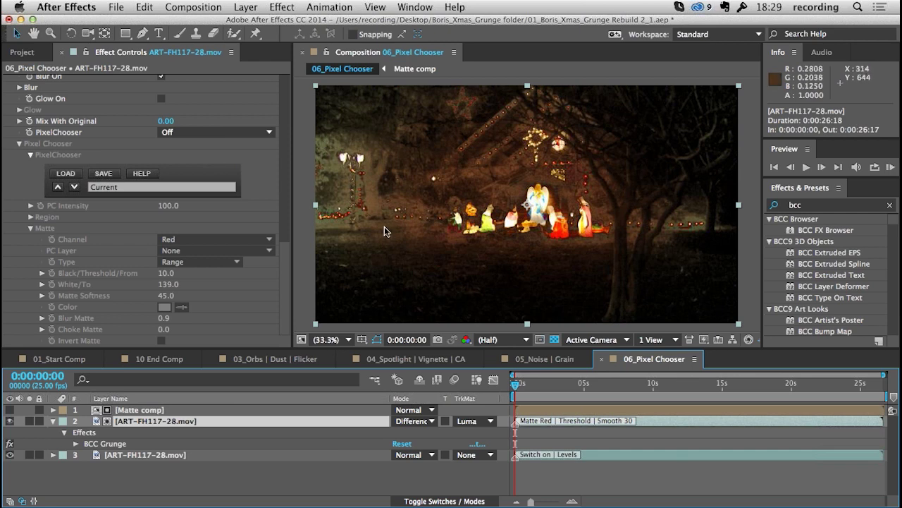
key("shift+equal")
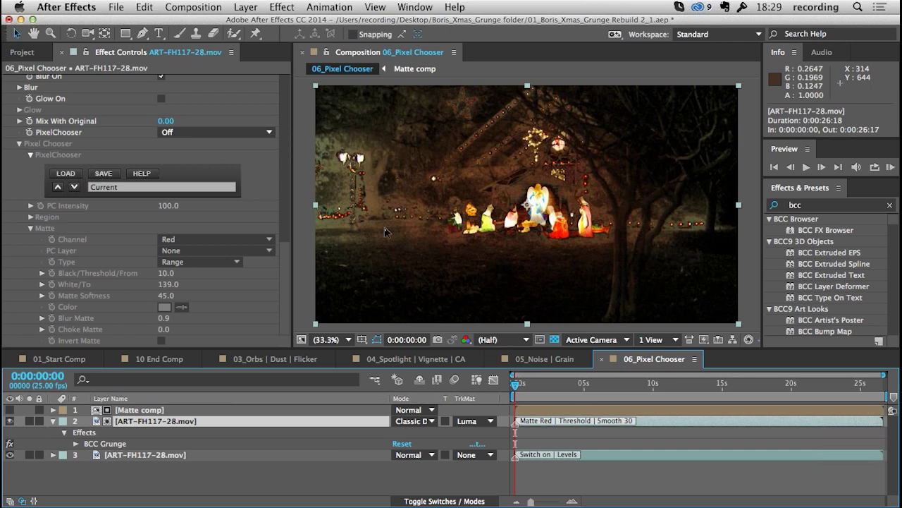
key("shift+minus")
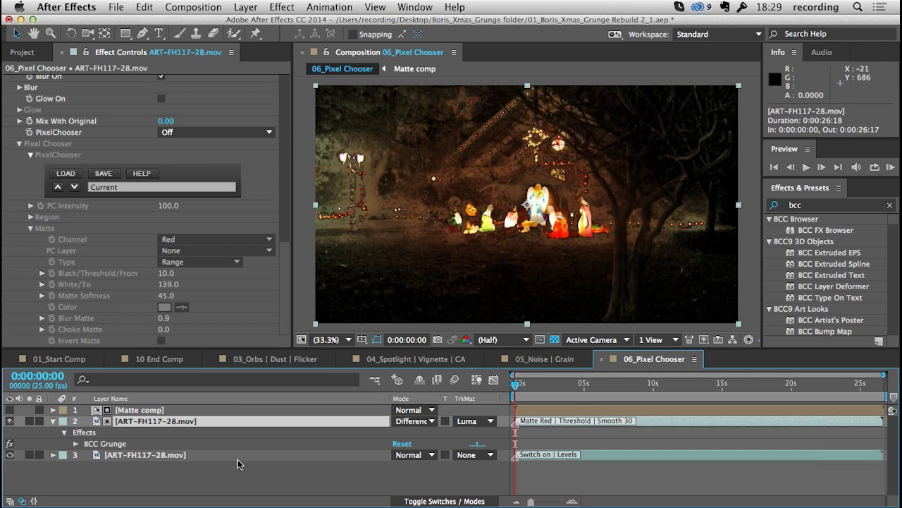
left_click(215, 462)
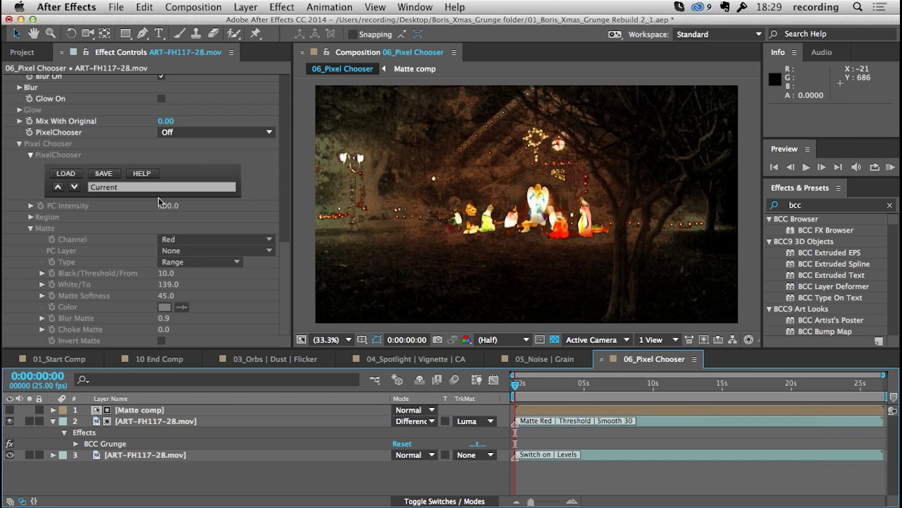
Open the 07_Text composition from the project and select its top Text Comp layer
left_click(28, 53)
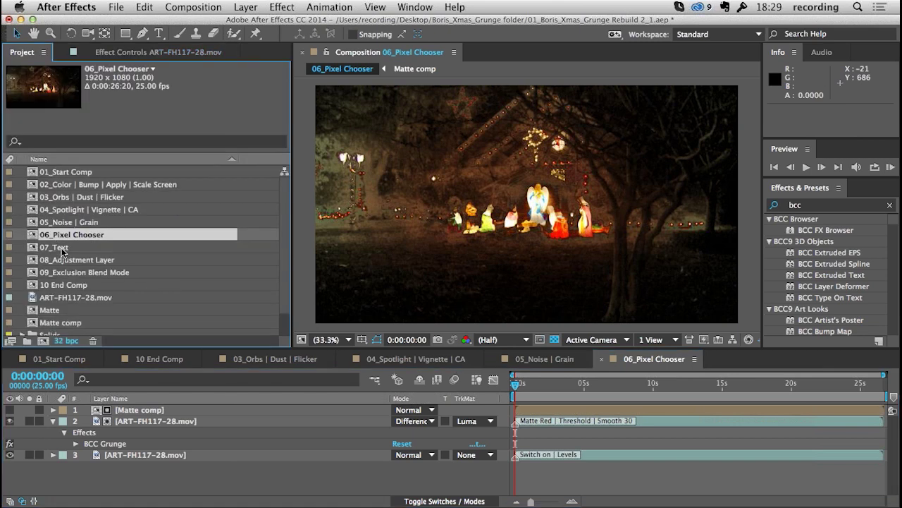
scroll(61, 252, "down", 2)
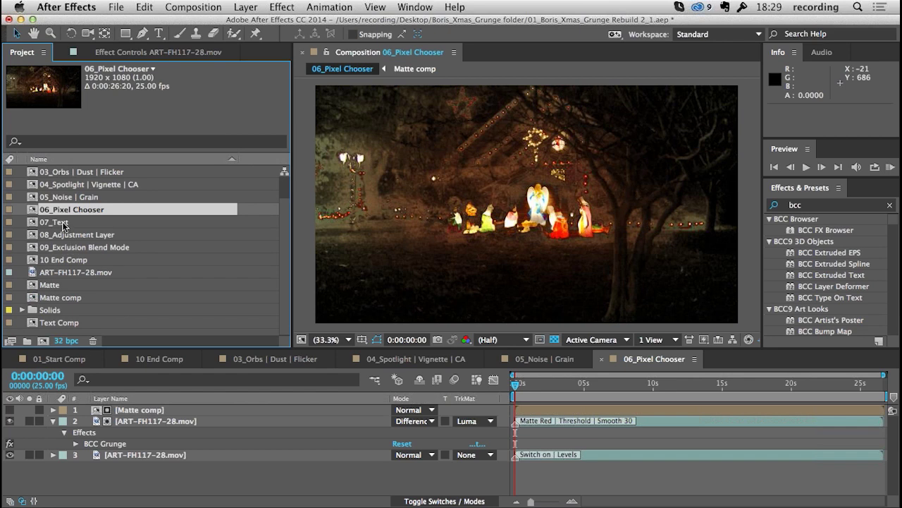
double_click(62, 223)
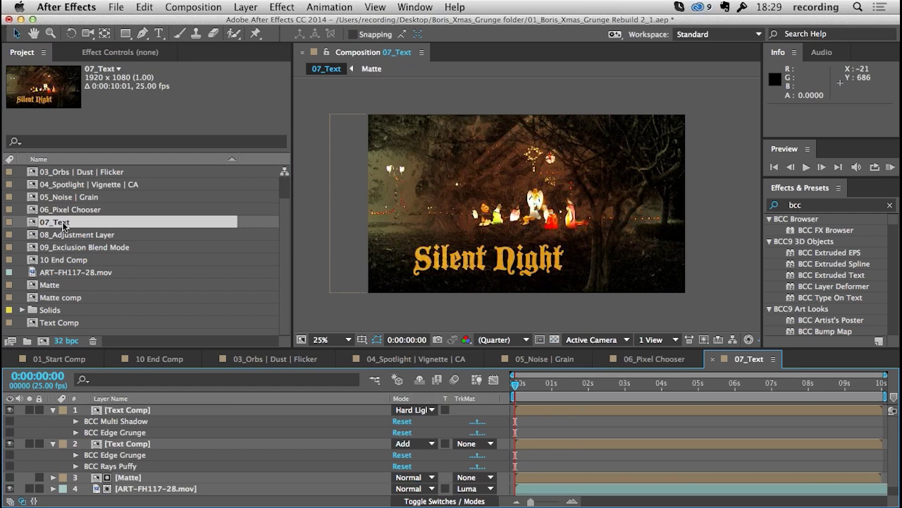
left_click(120, 408)
key("super+Down")
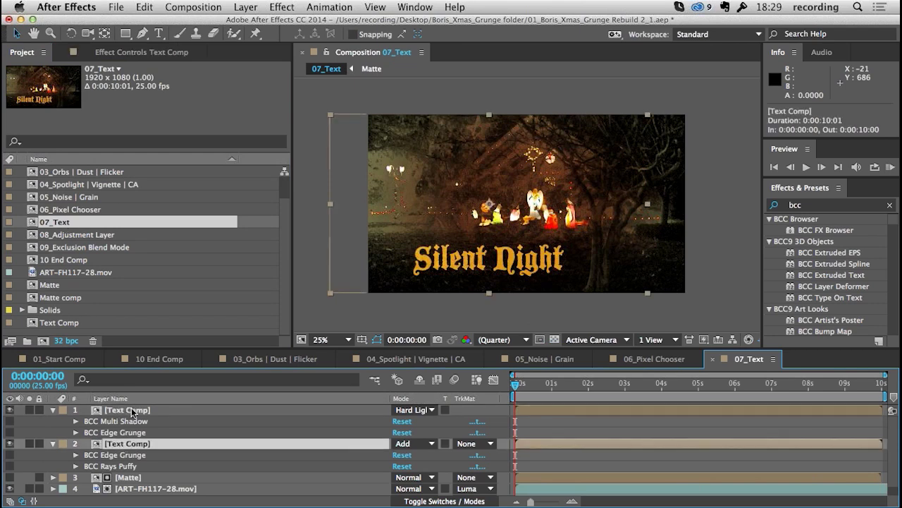
left_click(131, 412)
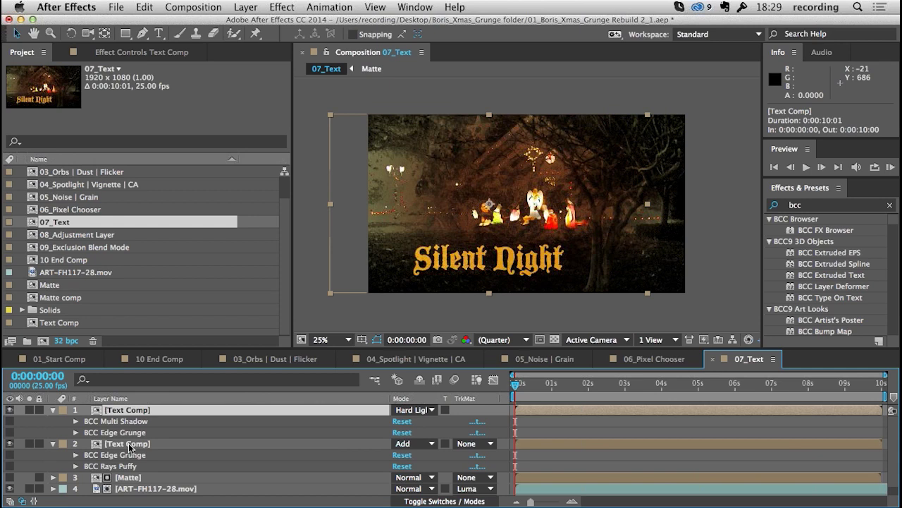
Look inside the nested Text Comp at the Silent Night text layer's properties and return to the 07_Text composition
double_click(130, 445)
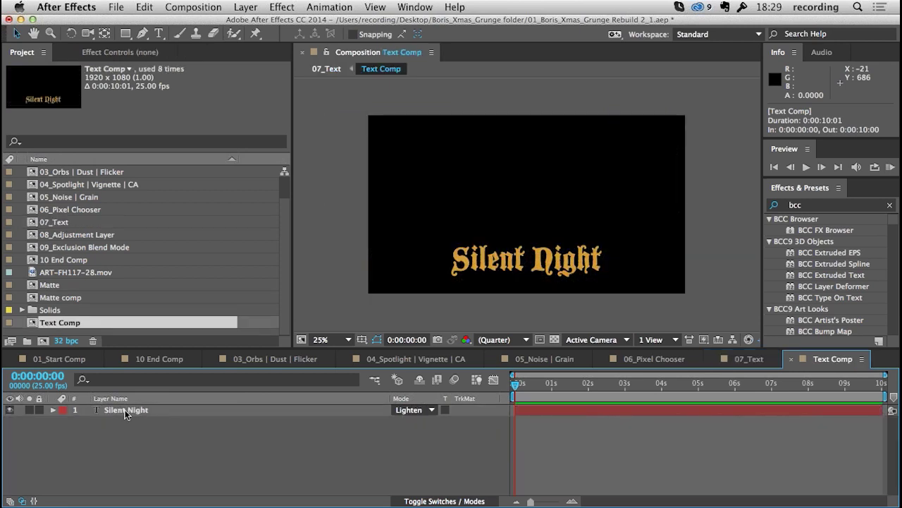
left_click(123, 408)
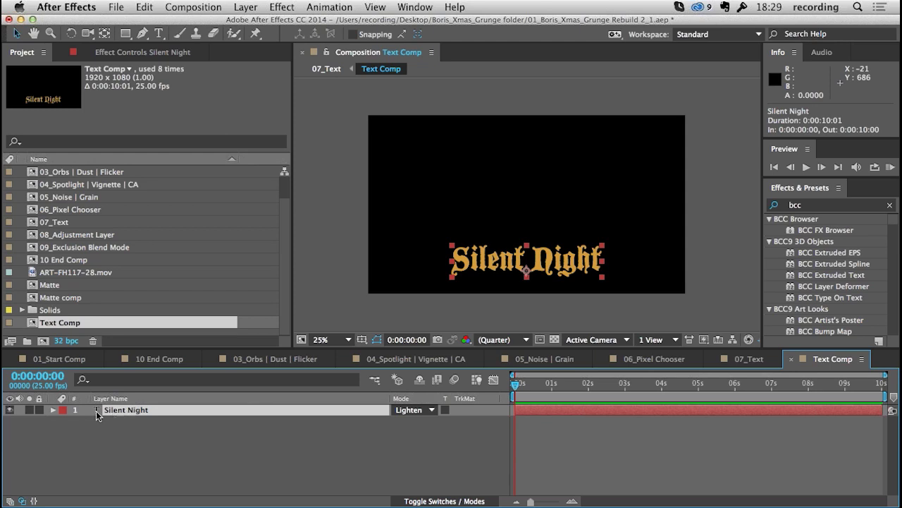
left_click(53, 409)
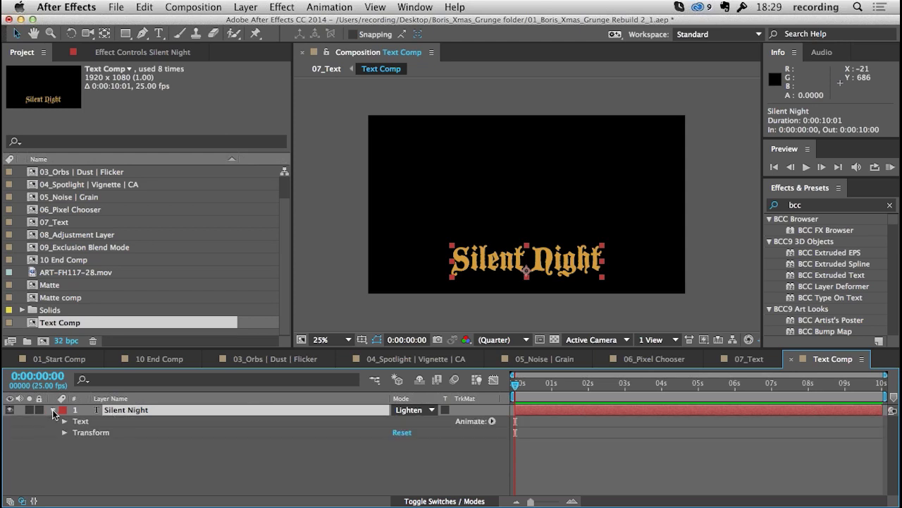
left_click(64, 421)
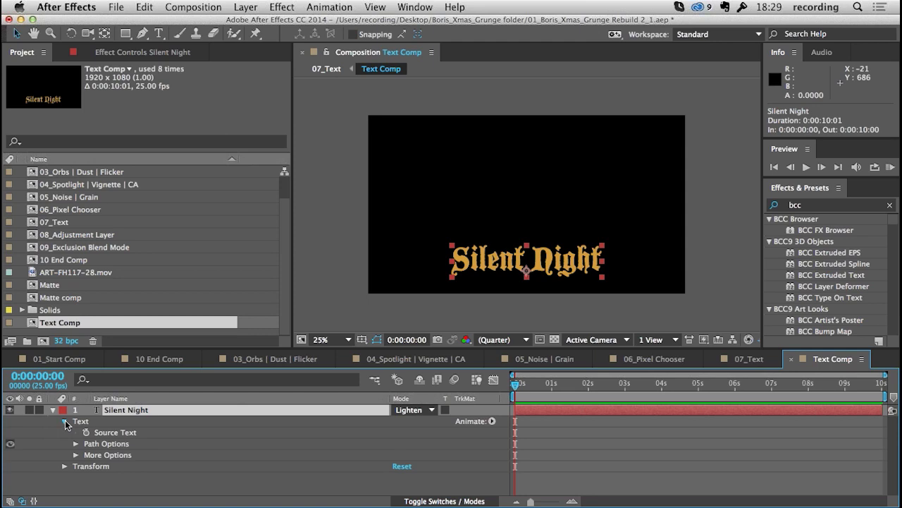
left_click(64, 420)
left_click(52, 409)
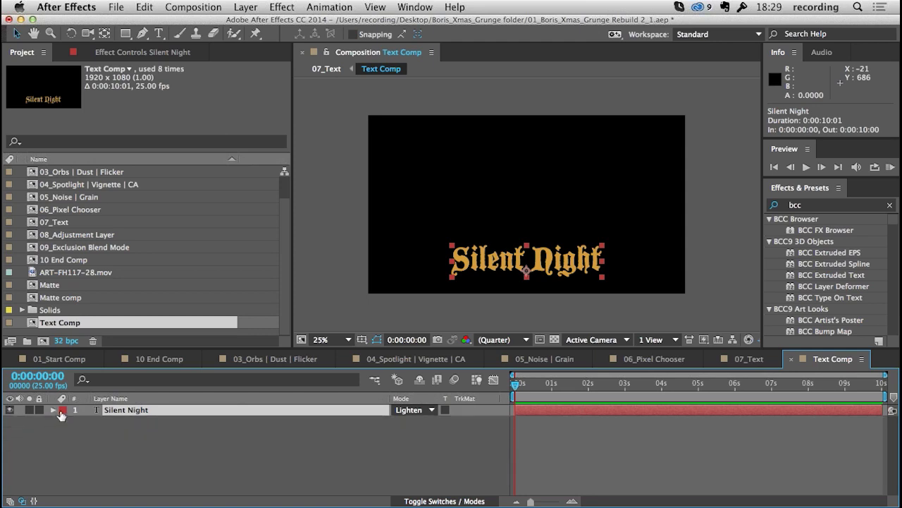
left_click(746, 359)
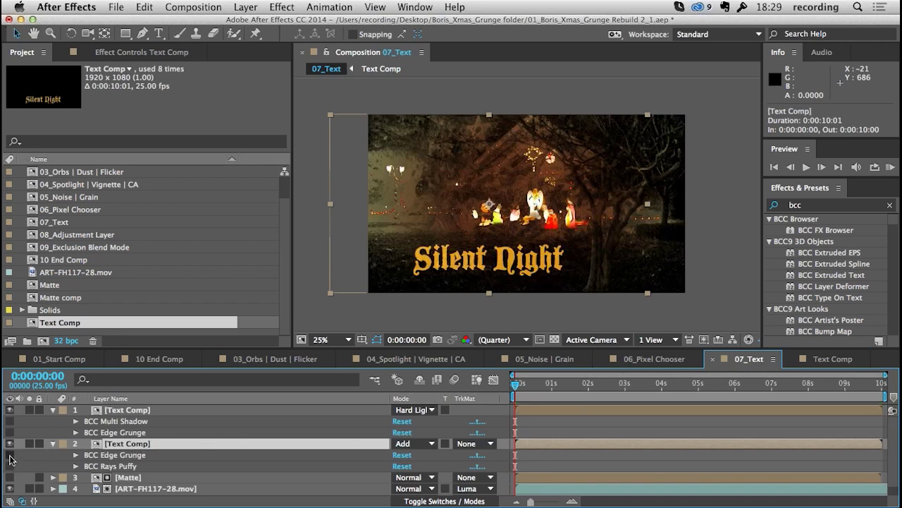
Enable the BCC Edge Grunge effect on the second Text Comp layer and show its settings
left_click(110, 456)
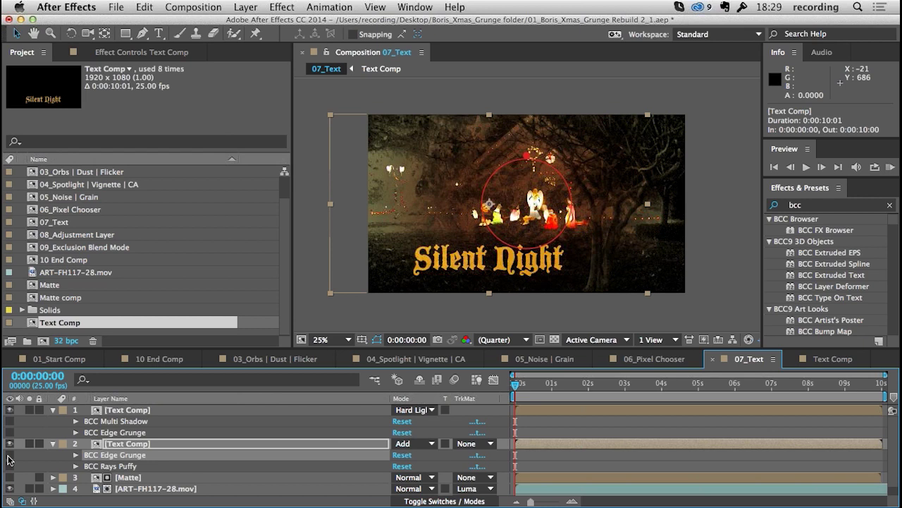
left_click(9, 455)
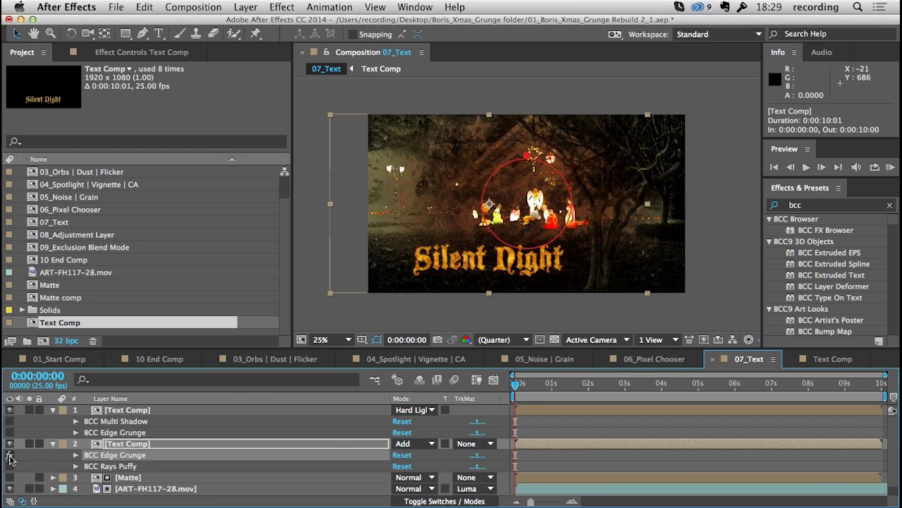
double_click(103, 456)
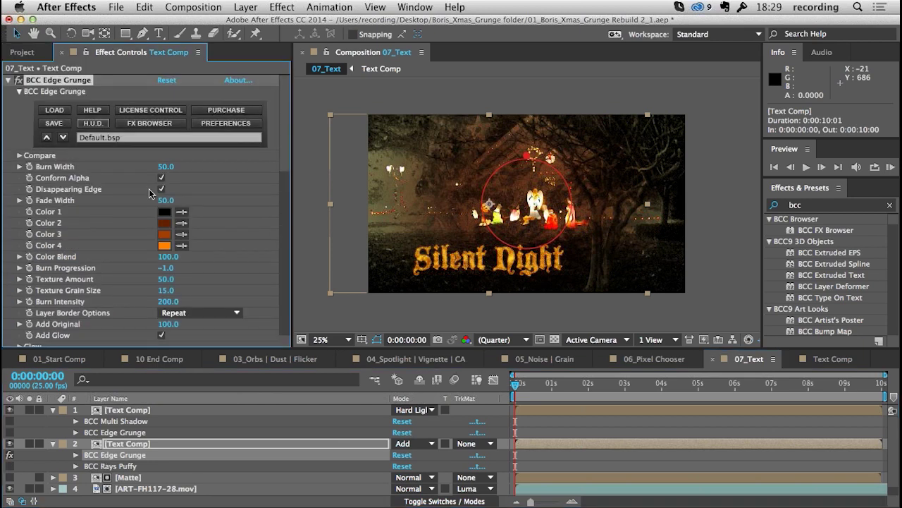
Compare Edge Grunge presets such as Eroded, BurningCoals, GrittyStreaks and Silent Night Edge in the FX Browser, and apply Cooler.bsp
left_click(159, 125)
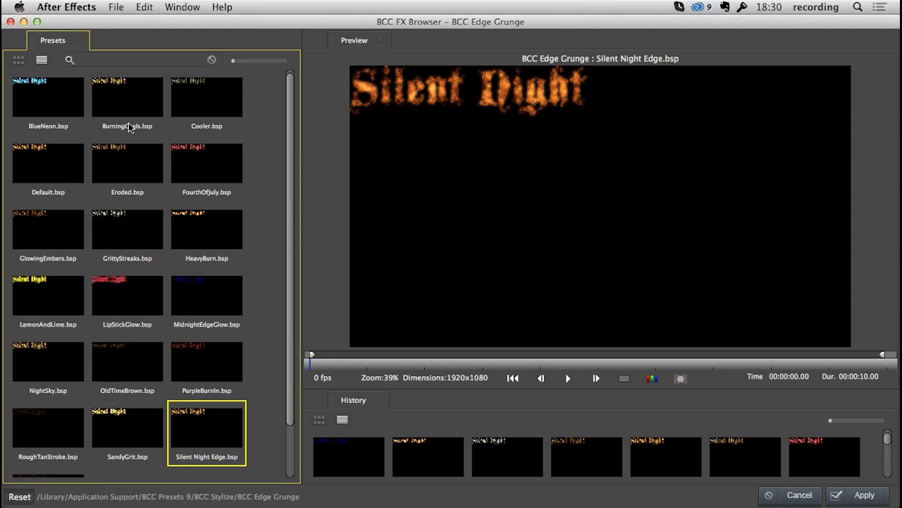
left_click(119, 169)
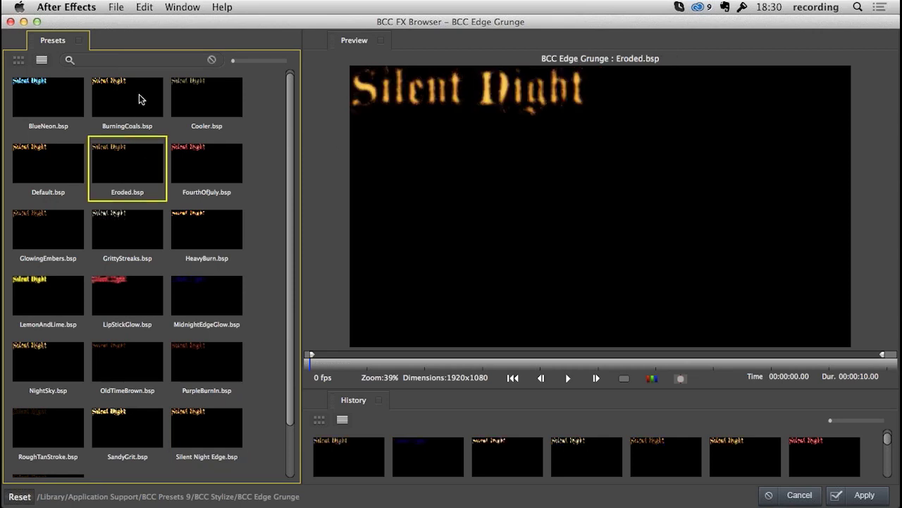
left_click(139, 100)
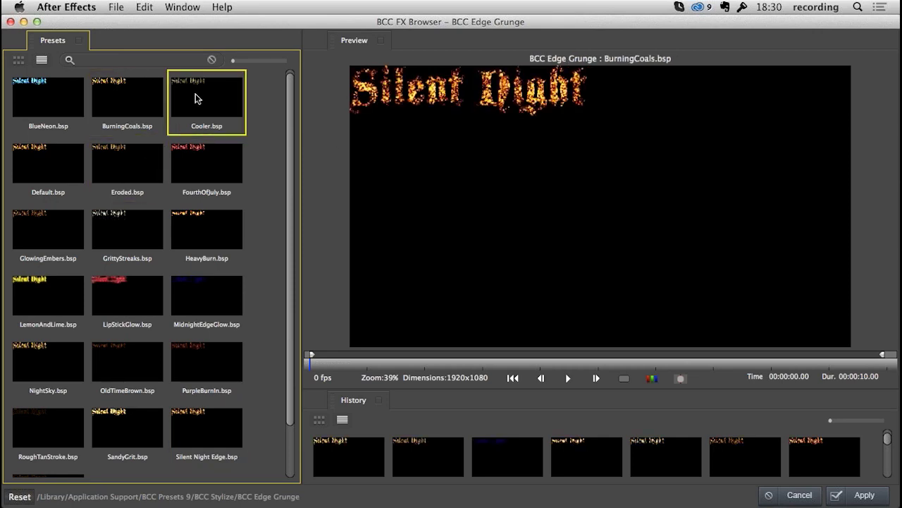
left_click(197, 98)
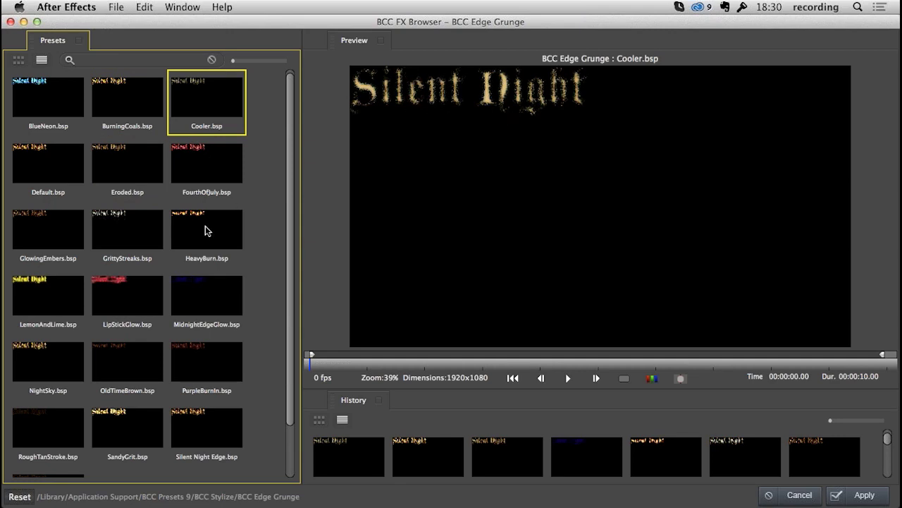
left_click(107, 232)
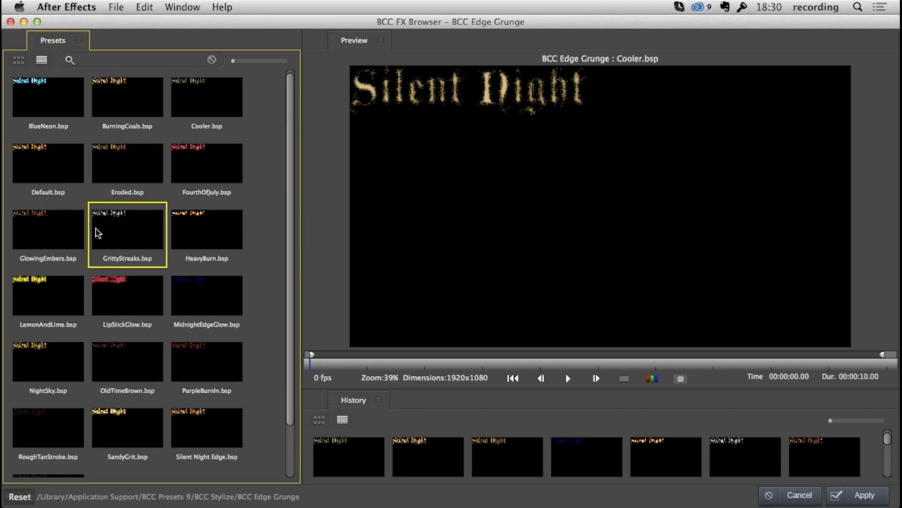
left_click(49, 233)
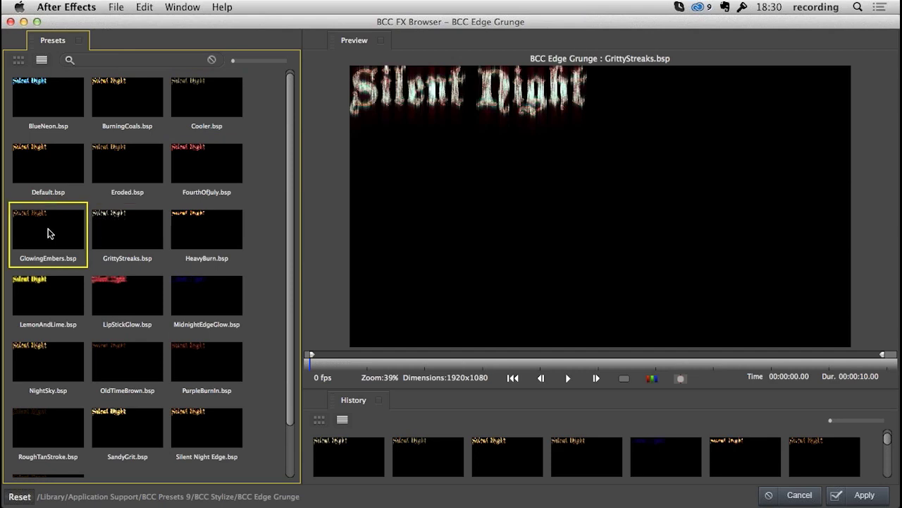
left_click(123, 175)
left_click(214, 428)
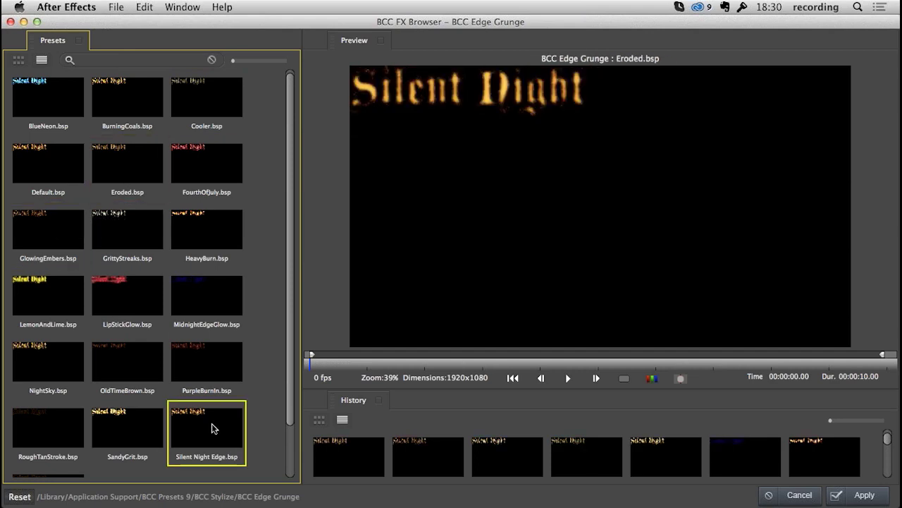
left_click(62, 365)
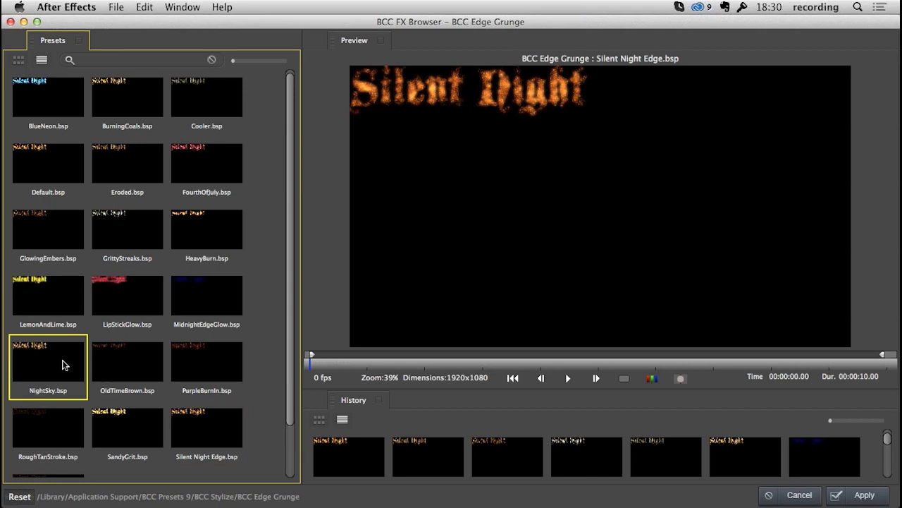
left_click(211, 427)
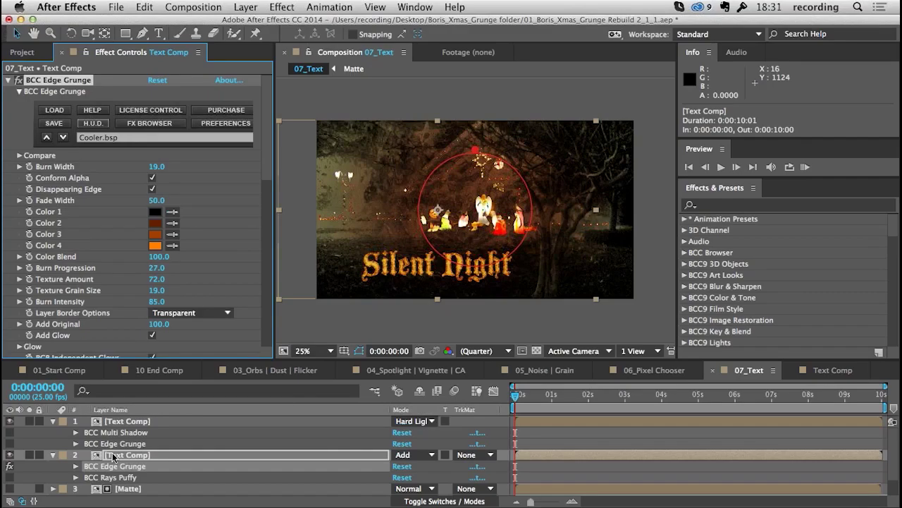
Compare the text with and without the top Text Comp layer, and leave that layer hidden
left_click(113, 456)
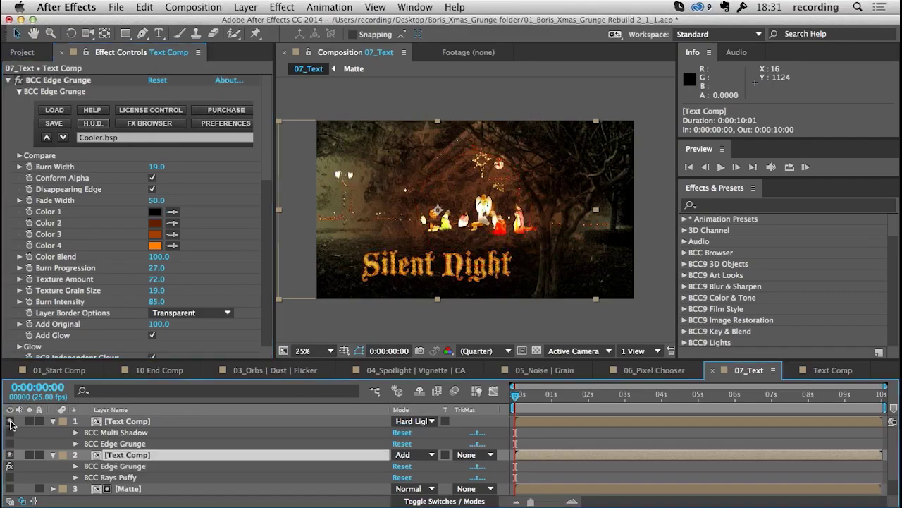
left_click(10, 421)
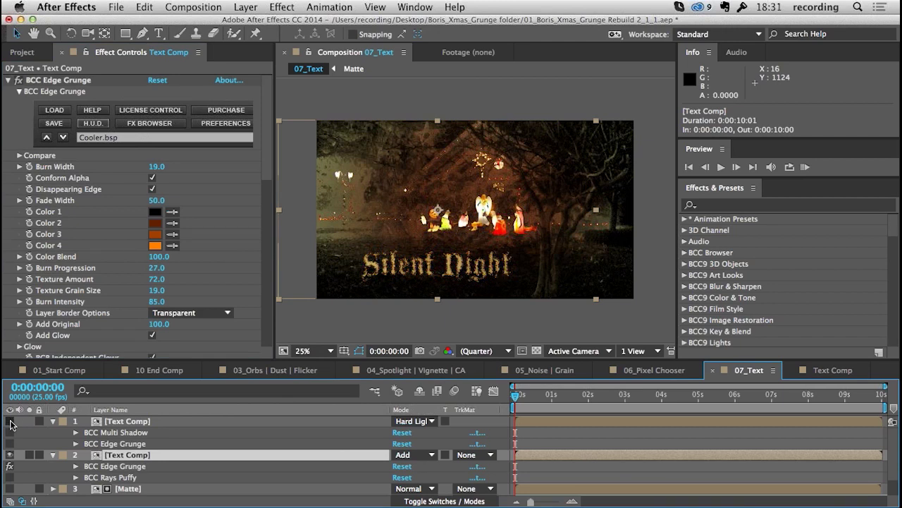
left_click(10, 421)
left_click(10, 421)
left_click(10, 421)
left_click(10, 421)
Enable BCC Rays Puffy on the second Text Comp layer and search the effects for "bcc" to view the Rays family
left_click(116, 470)
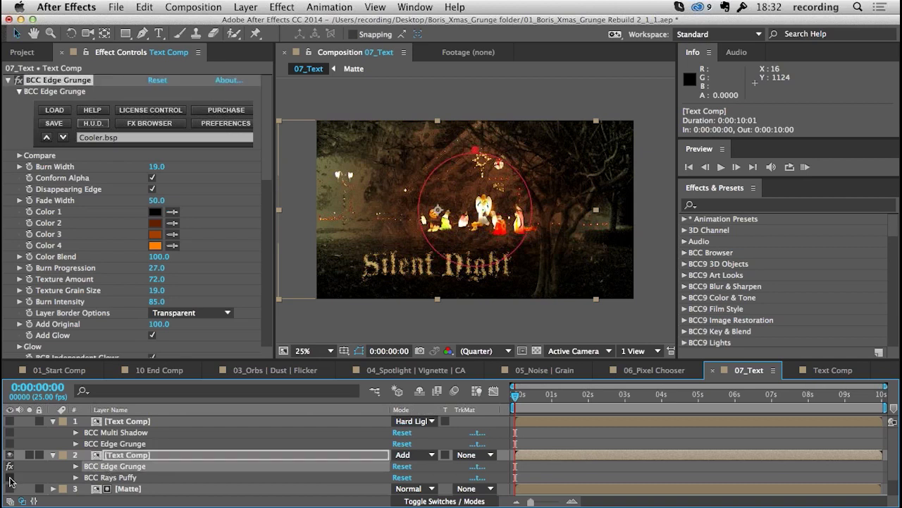
left_click(9, 477)
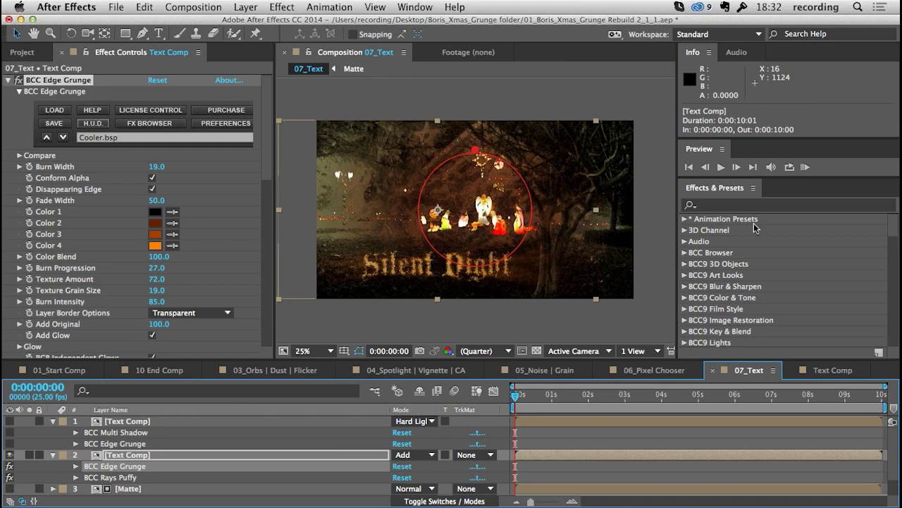
left_click(718, 204)
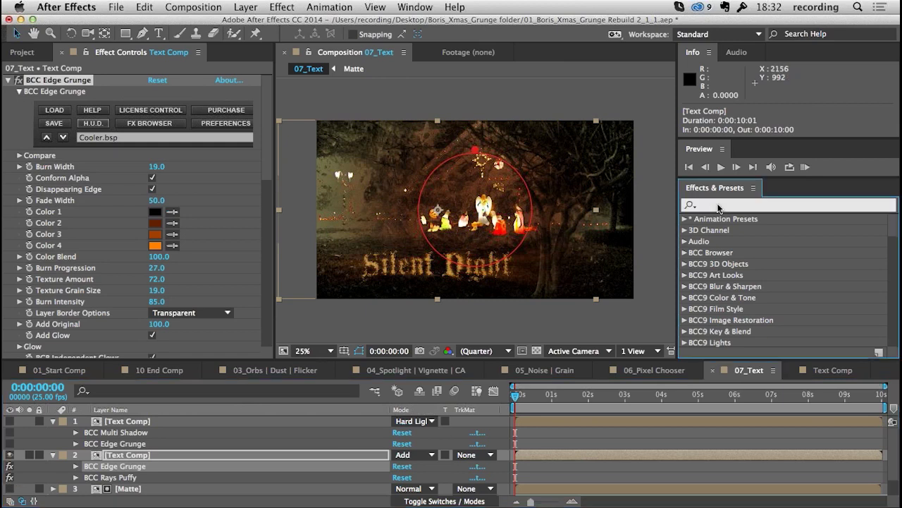
type("bcc")
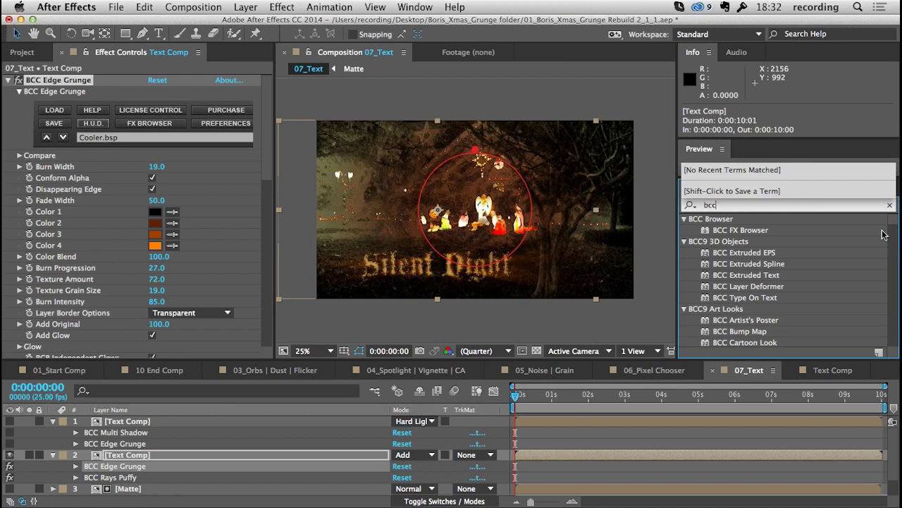
left_click_drag(894, 222, 886, 274)
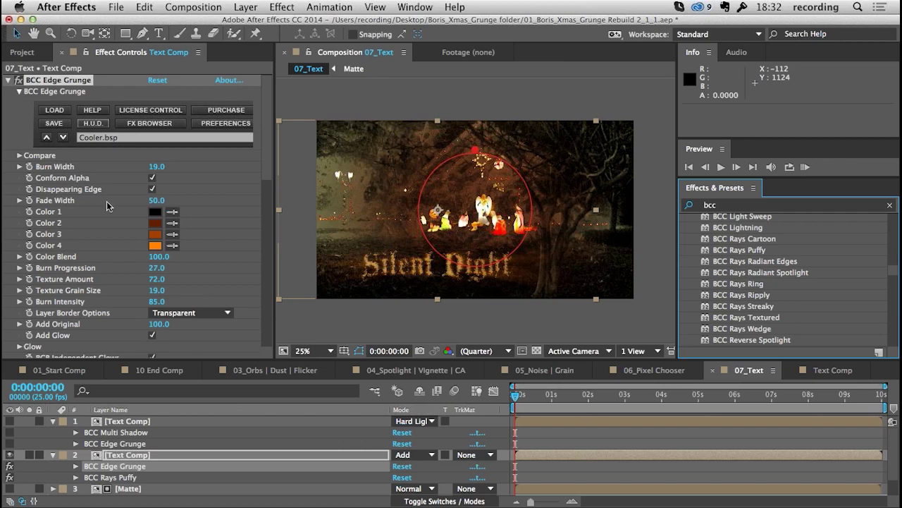
Set the Burn Width of the second Text Comp layer's BCC Edge Grunge effect to 11
left_click(9, 83)
left_click(10, 80)
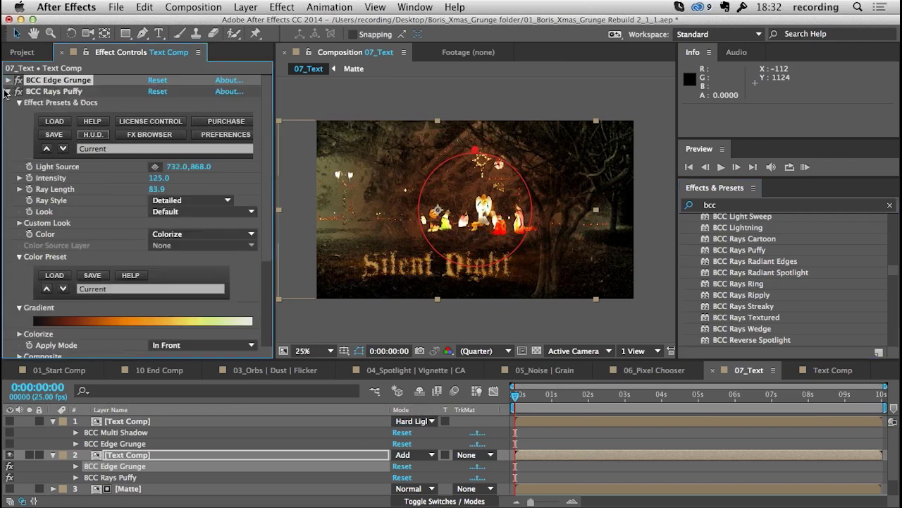
left_click(9, 80)
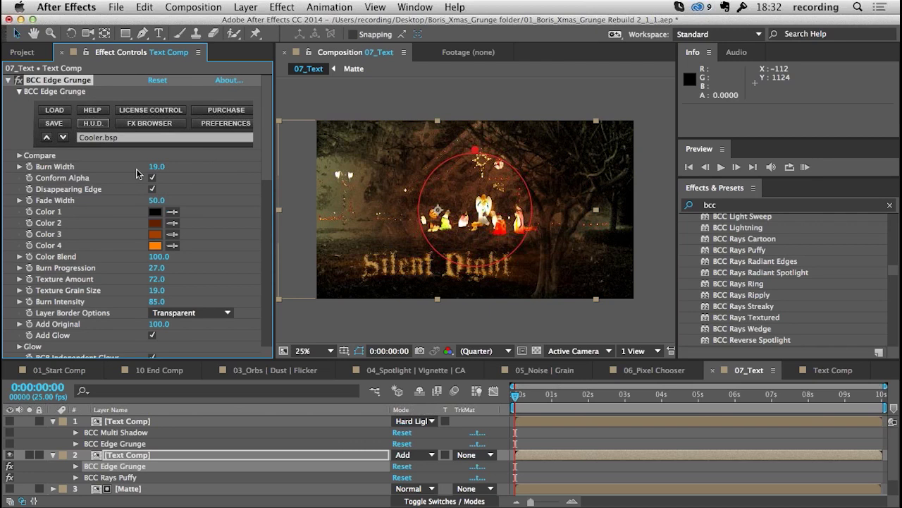
left_click_drag(155, 167, 154, 166)
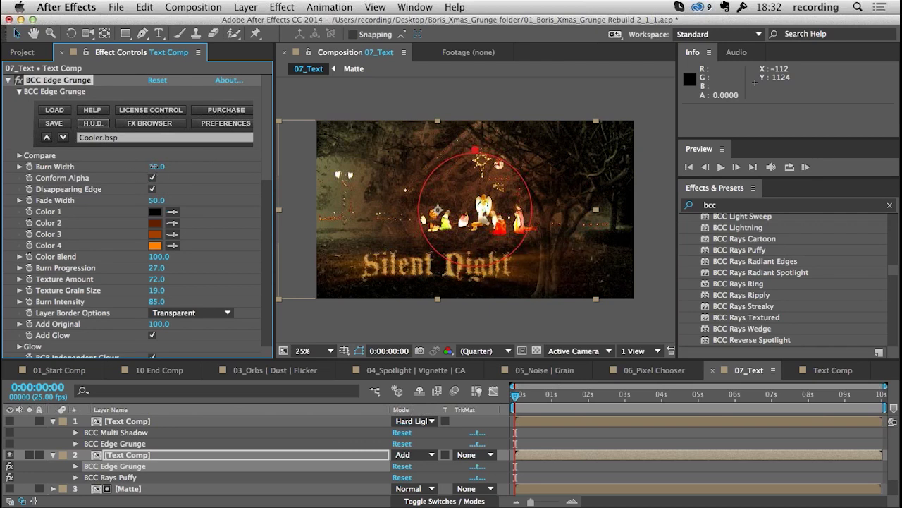
left_click(152, 166)
type("11")
key("Return")
Set Edge Grunge's Fade Width to 46 and Burn Progression to 24, and fine-tune the progression with the on-screen ring
left_click_drag(158, 206, 156, 206)
left_click_drag(158, 268, 155, 268)
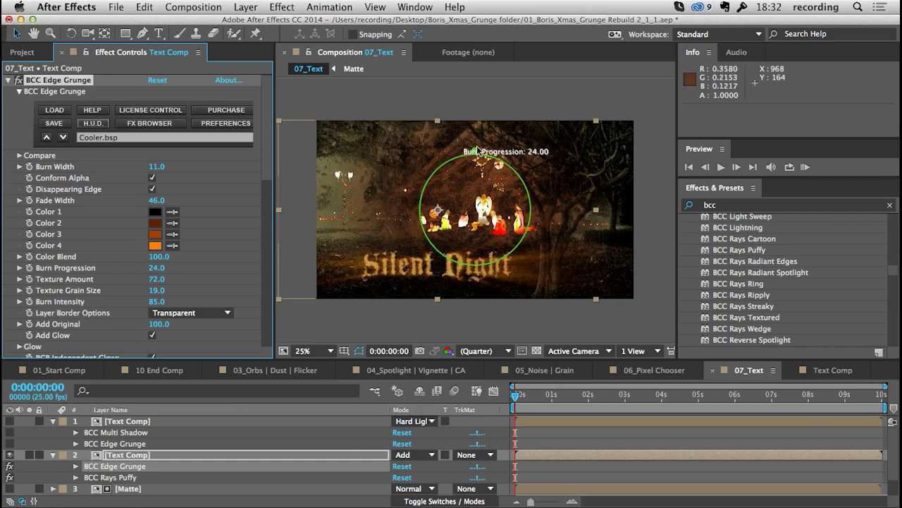
mouse_move(474, 154)
left_mouse_down()
mouse_move(471, 173)
mouse_move(474, 146)
left_mouse_up()
Strengthen BCC Rays Puffy on the second Text Comp layer to Intensity 151.8 and set Ray Length to 77.1 using the on-screen handles
left_click(8, 83)
left_click(67, 92)
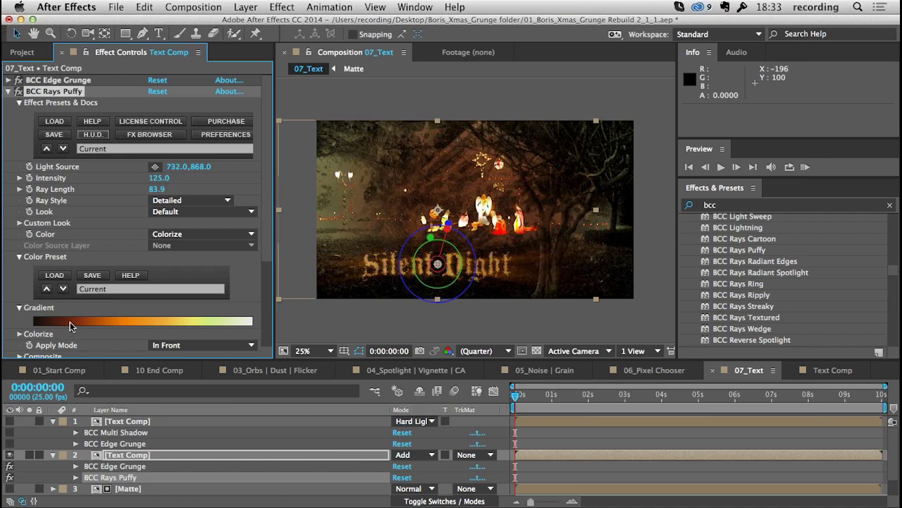
left_click(304, 350)
left_click(317, 420)
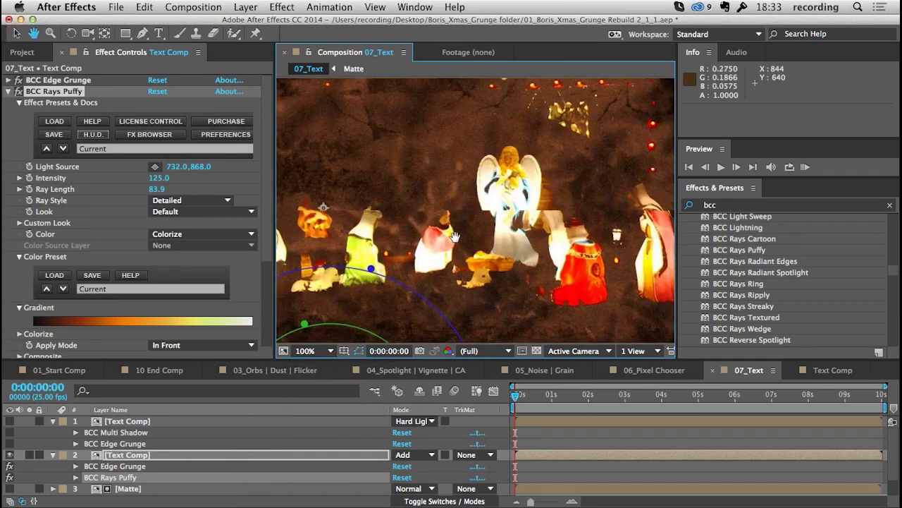
left_click_drag(414, 282, 539, 158)
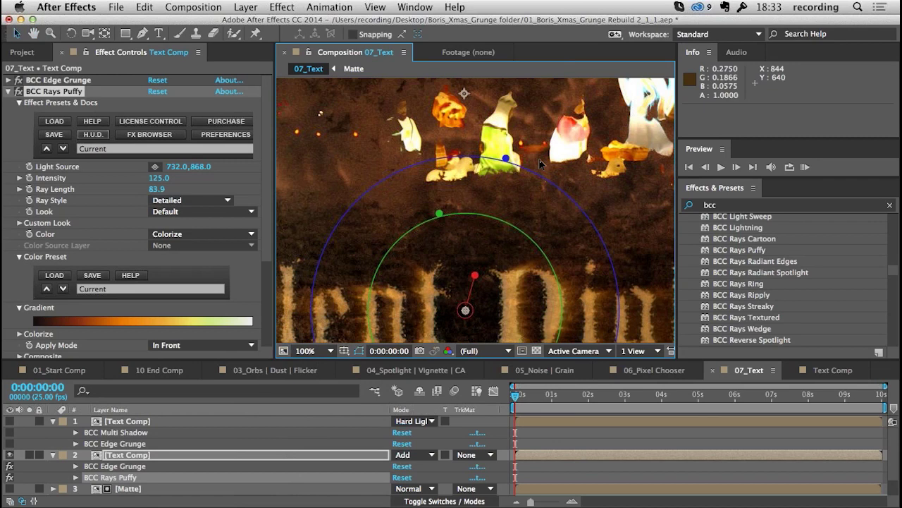
key("comma")
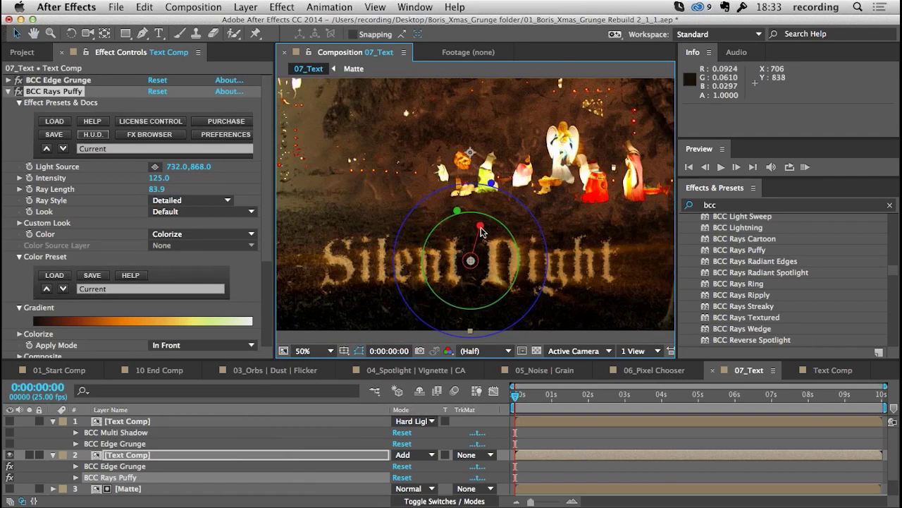
mouse_move(480, 231)
left_mouse_down()
mouse_move(490, 253)
mouse_move(469, 233)
mouse_move(485, 229)
mouse_move(457, 198)
mouse_move(494, 185)
mouse_move(483, 237)
mouse_move(484, 229)
left_mouse_up()
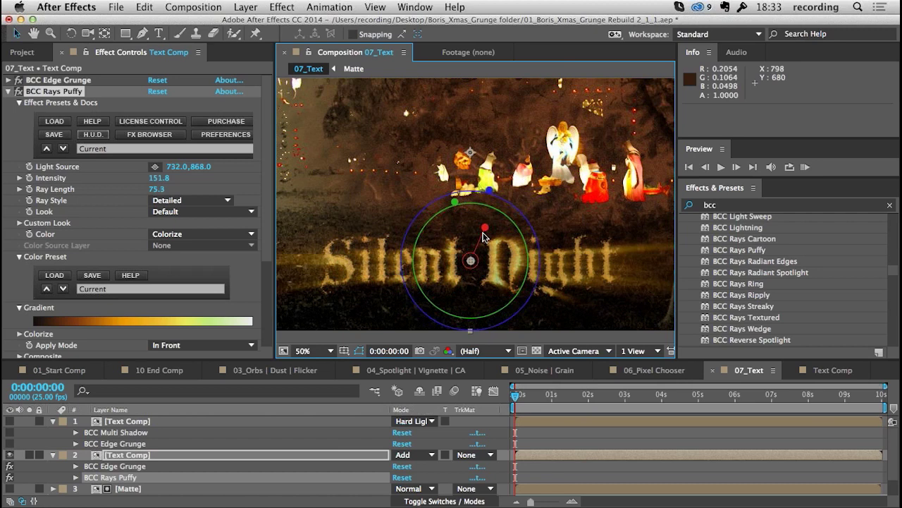
left_click_drag(492, 191, 453, 272)
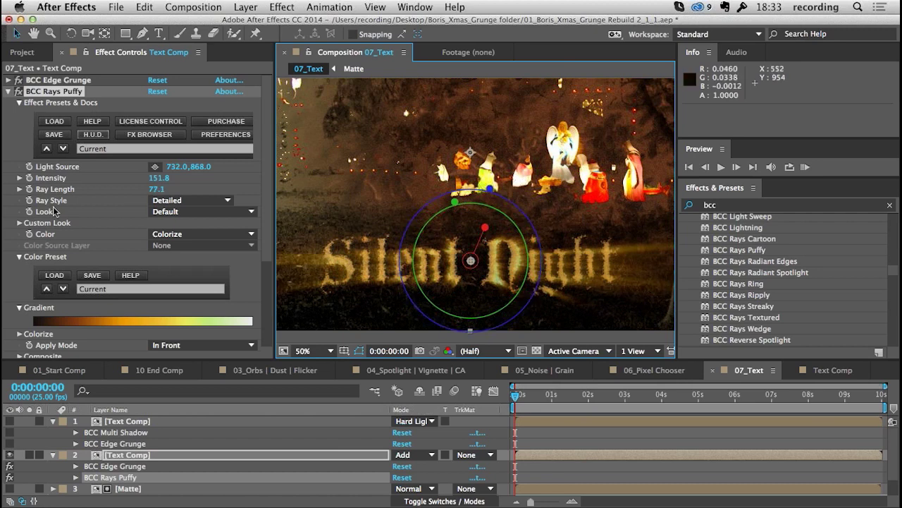
scroll(266, 215, "down", 5)
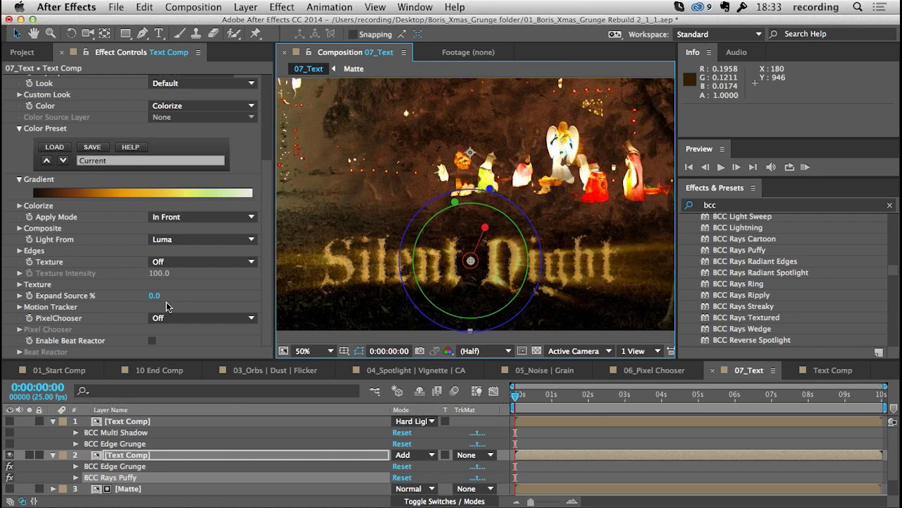
left_click(311, 350)
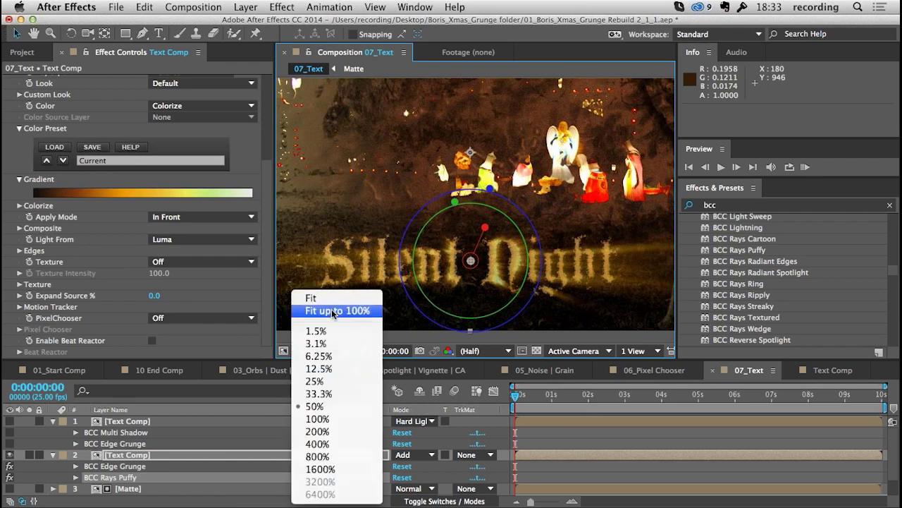
left_click(331, 311)
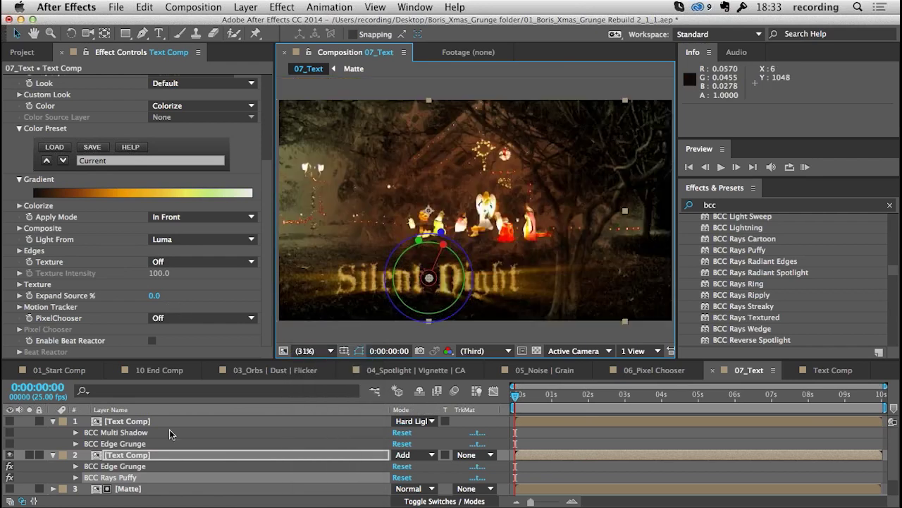
left_click(129, 457)
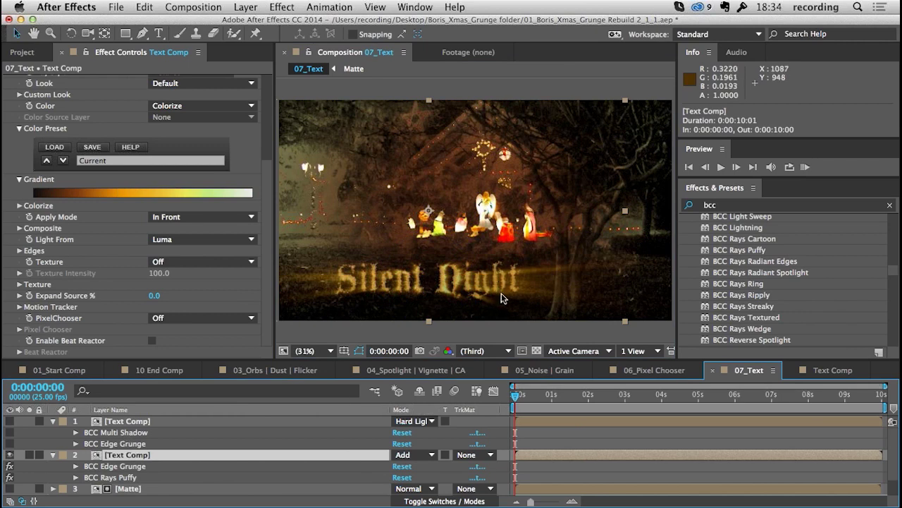
Make the top Text Comp layer visible again and isolate it to preview its BCC Multi Shadow effect
left_click(10, 422)
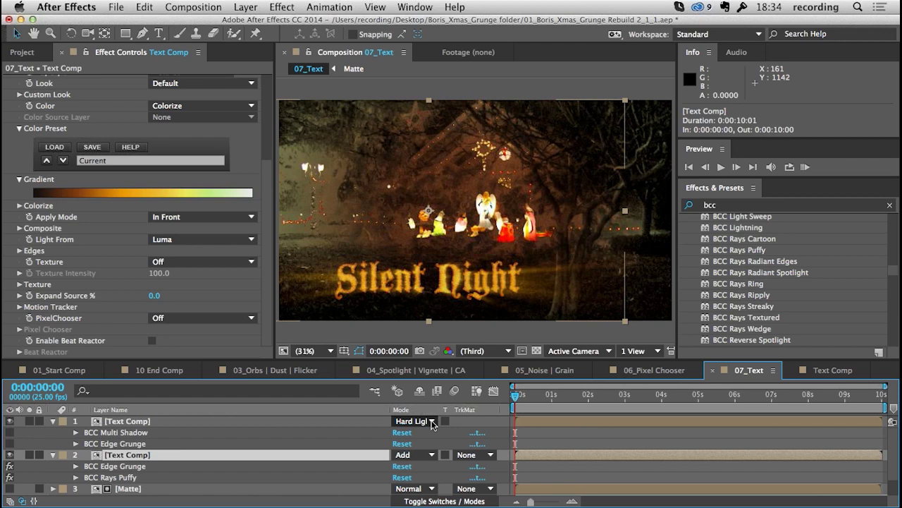
left_click(129, 422)
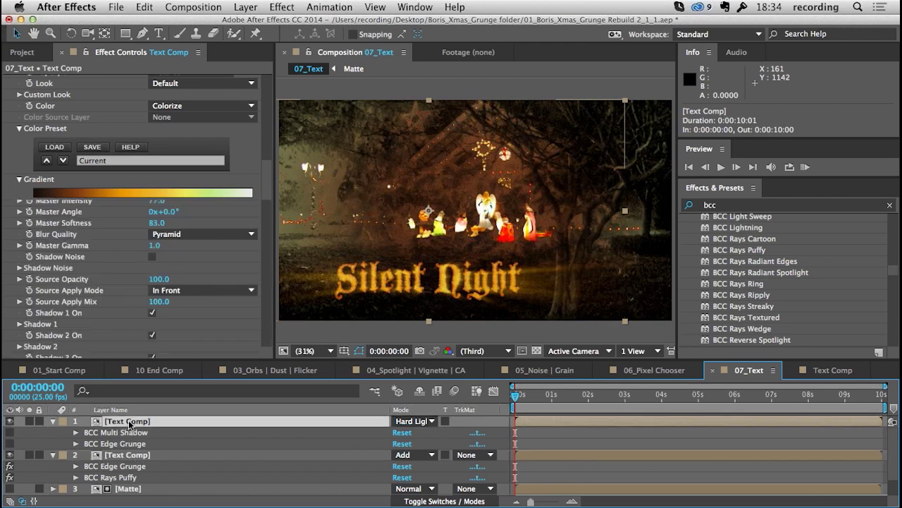
left_click(30, 422)
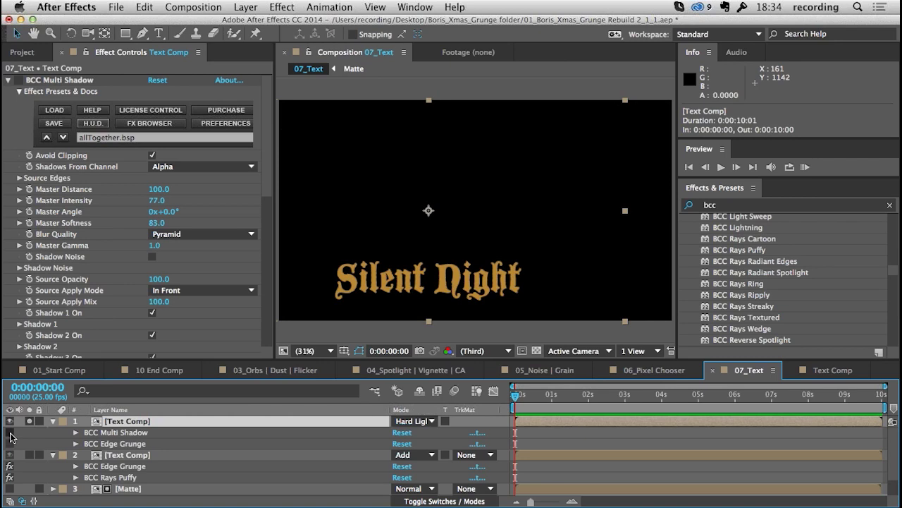
left_click(10, 433)
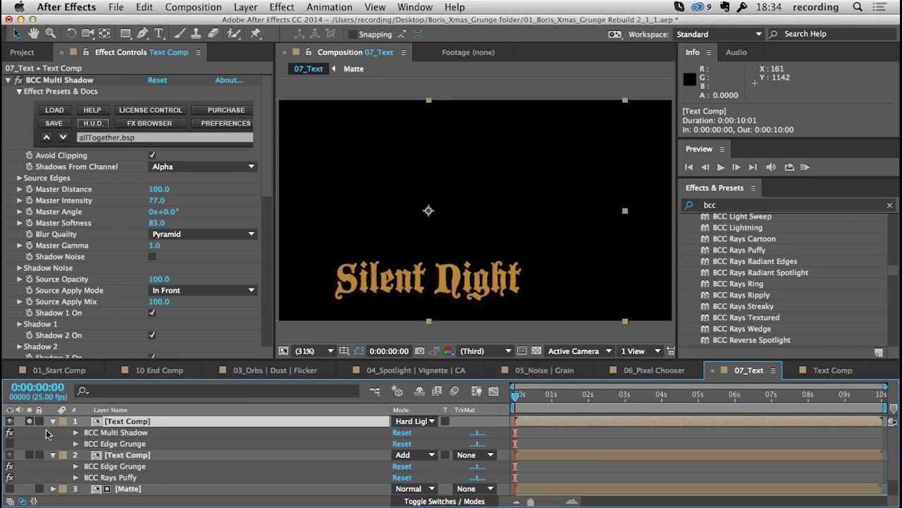
left_click(29, 421)
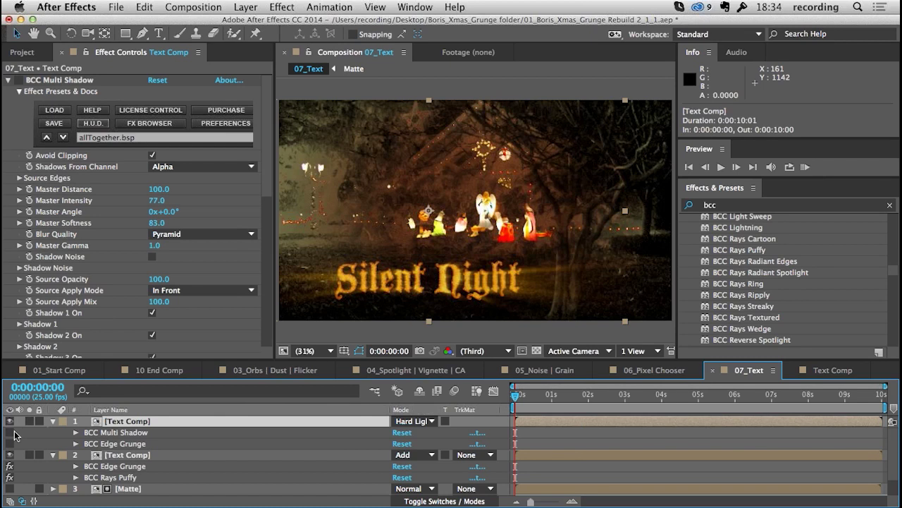
Compare the title with and without BCC Multi Shadow over the footage, and leave the effect enabled
left_click(10, 433)
left_click(10, 433)
left_click(9, 433)
left_click(10, 433)
left_click(10, 433)
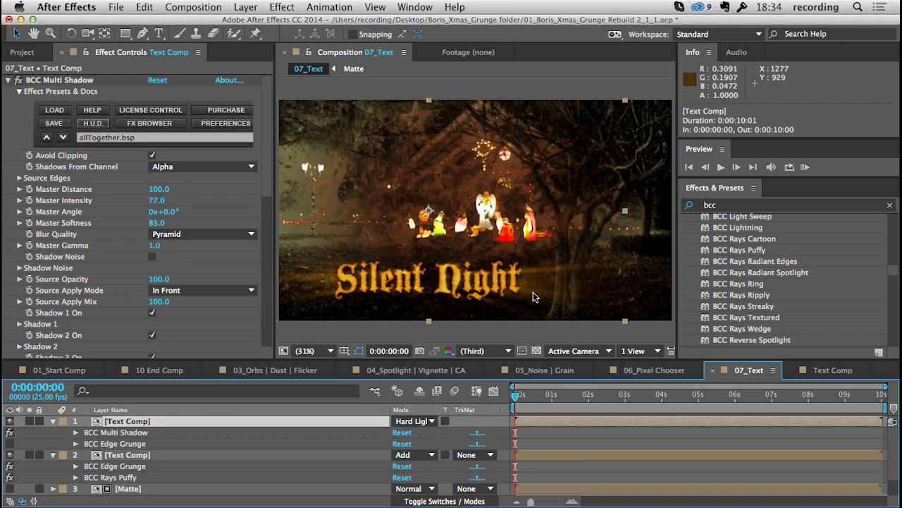
Set Multi Shadow's Master Intensity to 59, Master Distance to 94 and Master Softness to 93, and enable the top Text Comp layer's BCC Edge Grunge
left_click(136, 434)
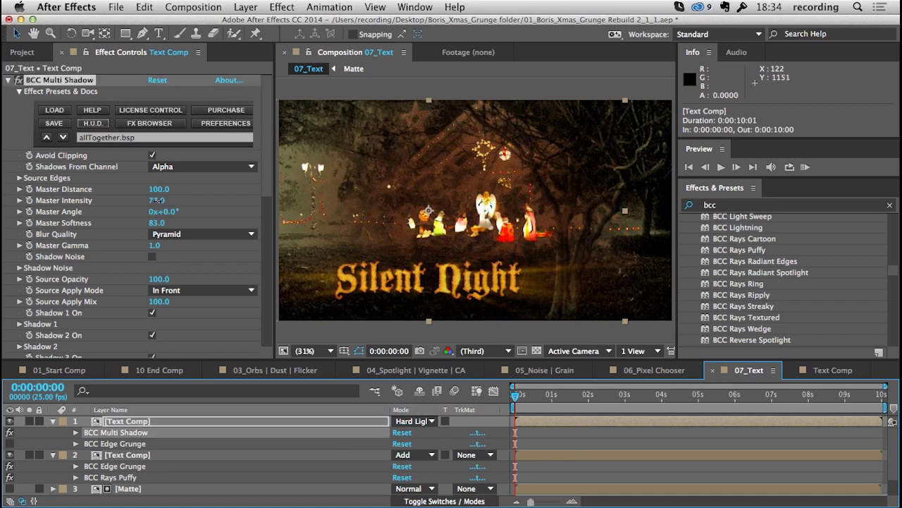
left_click_drag(158, 202, 147, 203)
scroll(150, 197, "down", 1)
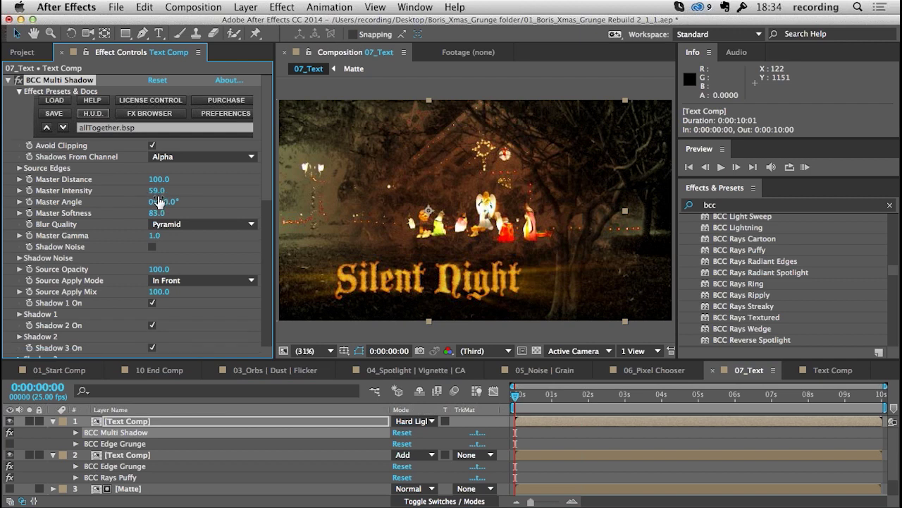
left_click_drag(151, 179, 161, 194)
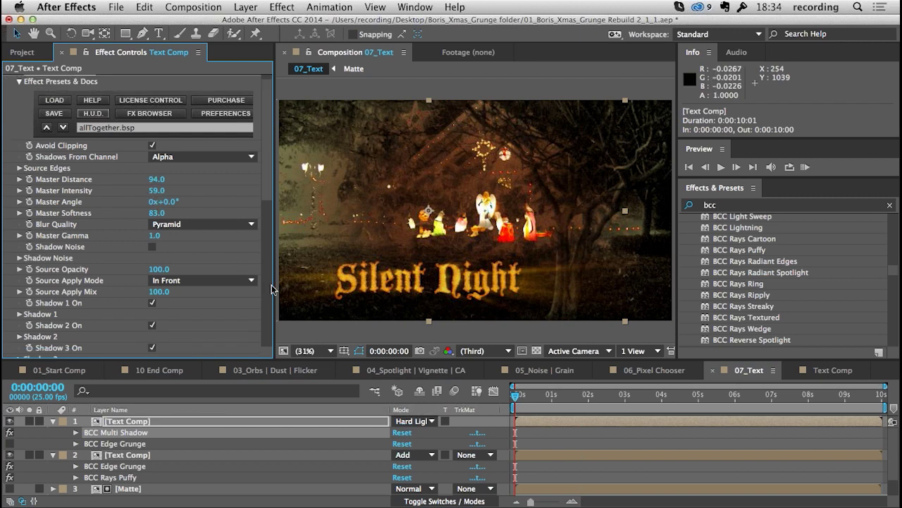
left_click_drag(160, 212, 147, 223)
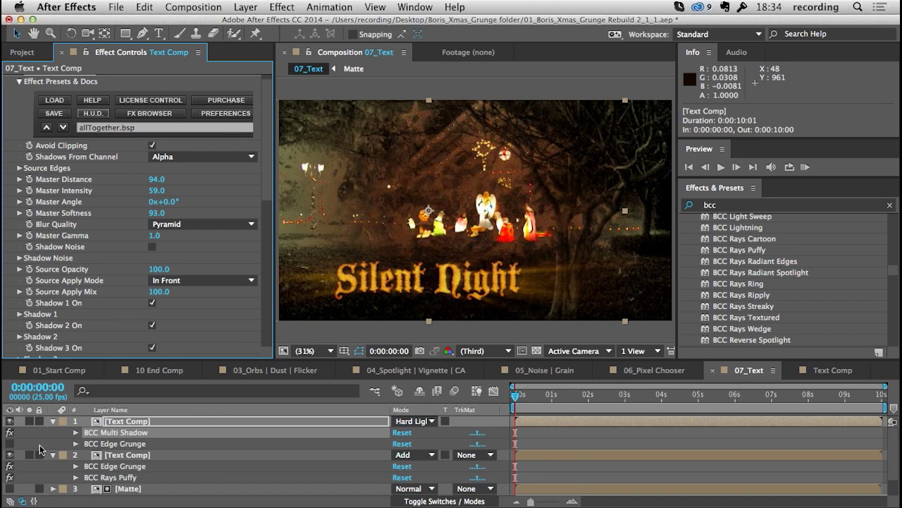
left_click(10, 444)
left_click(10, 444)
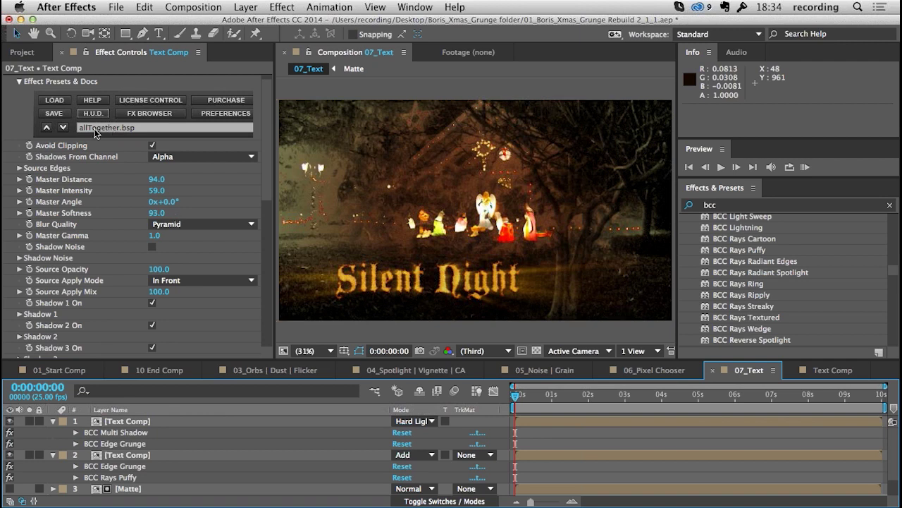
Preview the coolTripleShadow and allTogether presets of BCC Multi Shadow in the FX Browser without applying either
left_click(149, 114)
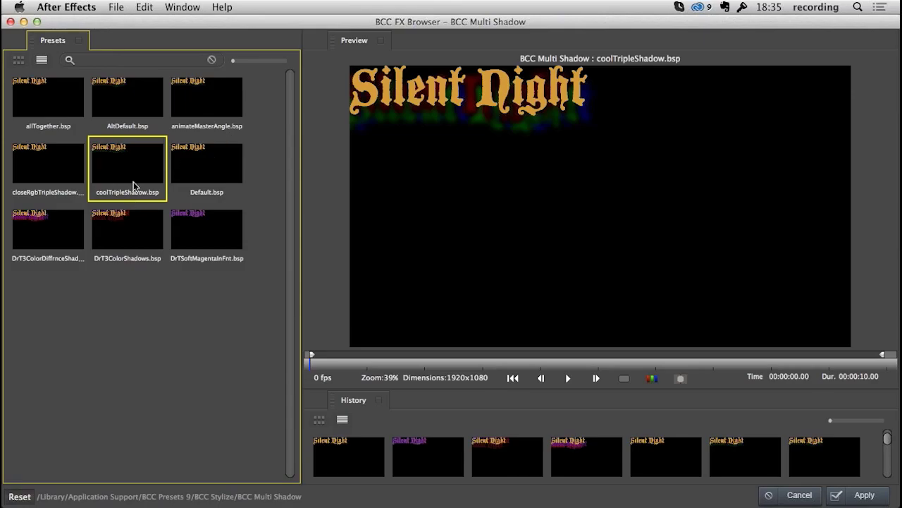
left_click(52, 99)
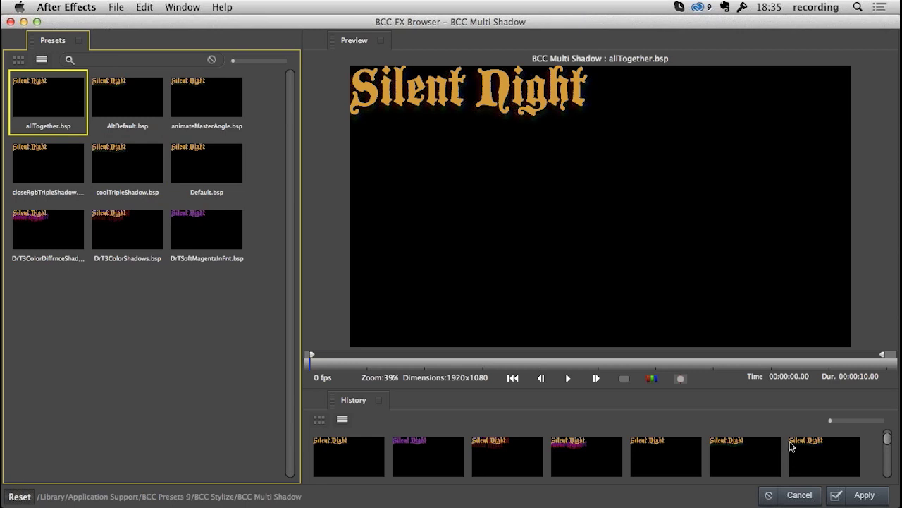
left_click(799, 497)
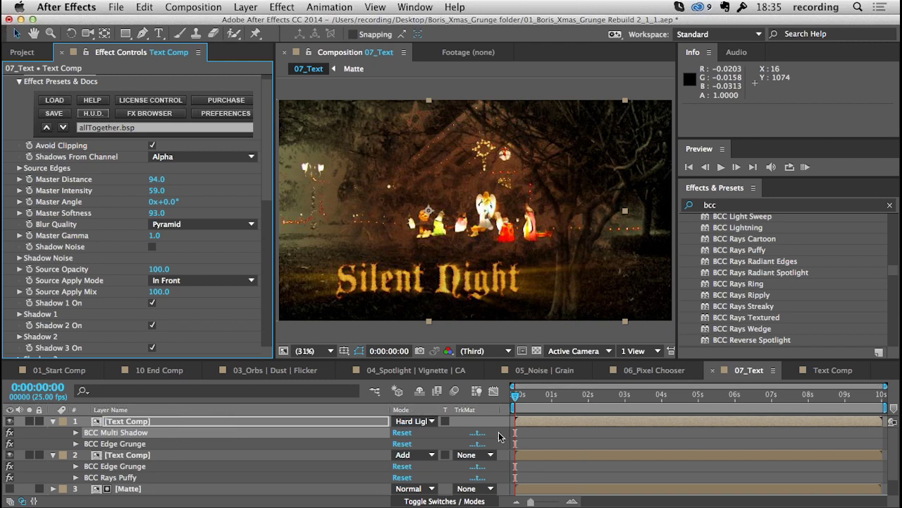
Check the composition at about 3 seconds and at an earlier frame, and return to the first frame
left_click(626, 397)
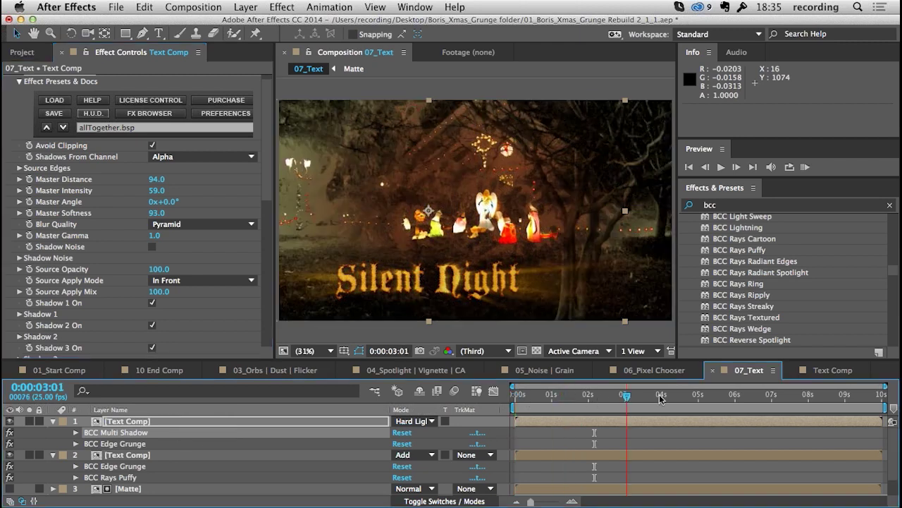
left_click(565, 397)
key("Home")
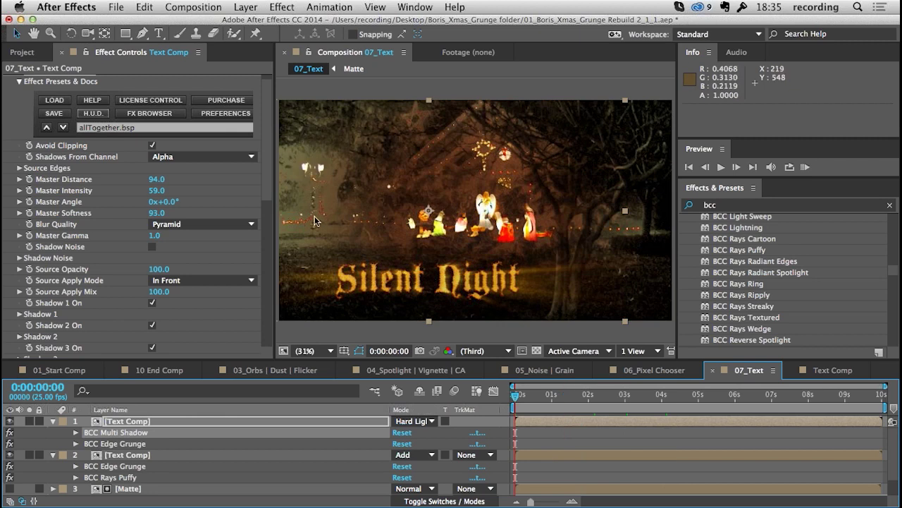
Open the 08_Adjustment Layer composition and list the effects applied to Adjustment Layer 2
left_click(22, 53)
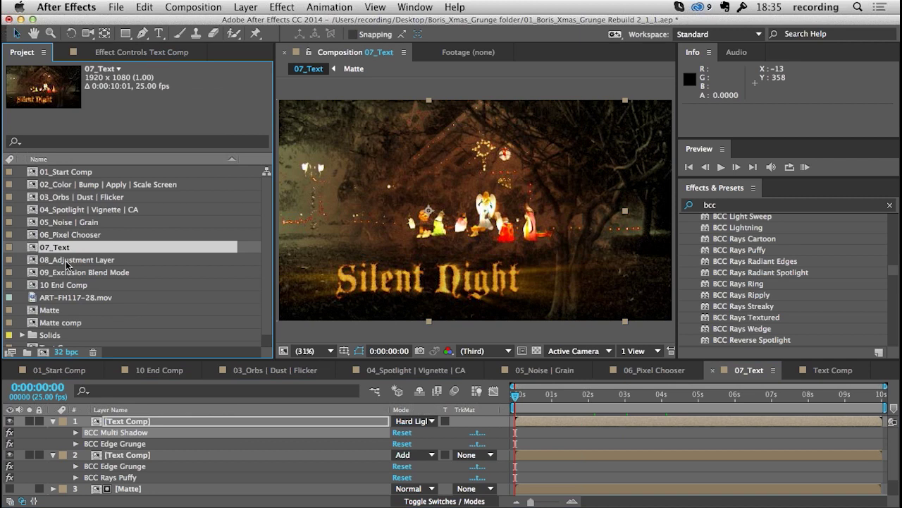
double_click(67, 261)
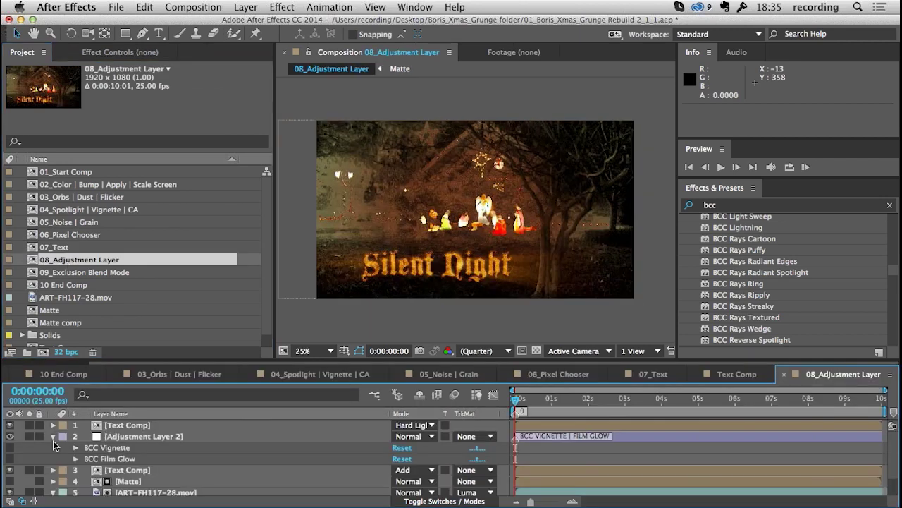
left_click(54, 438)
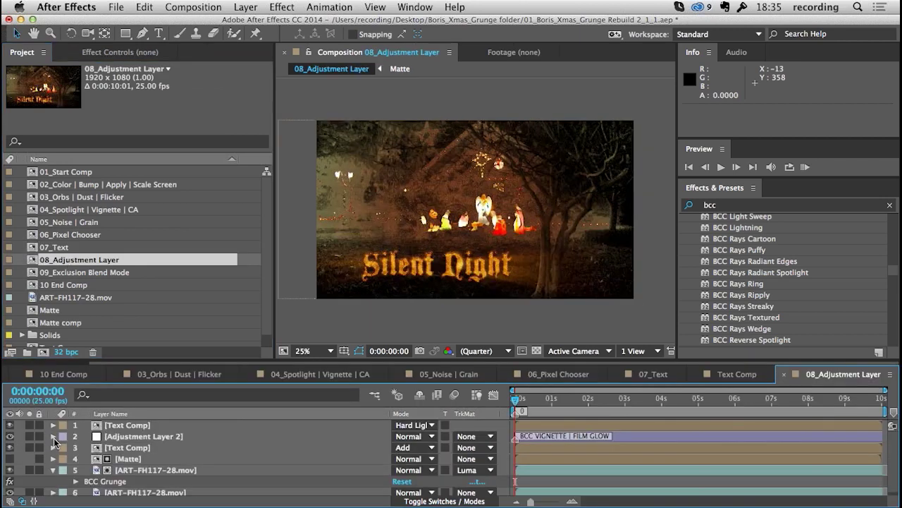
left_click(123, 437)
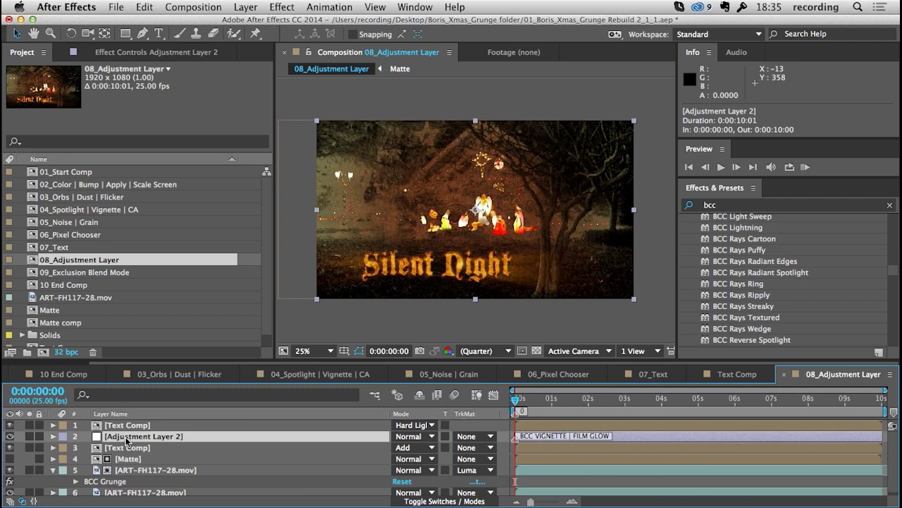
key("e")
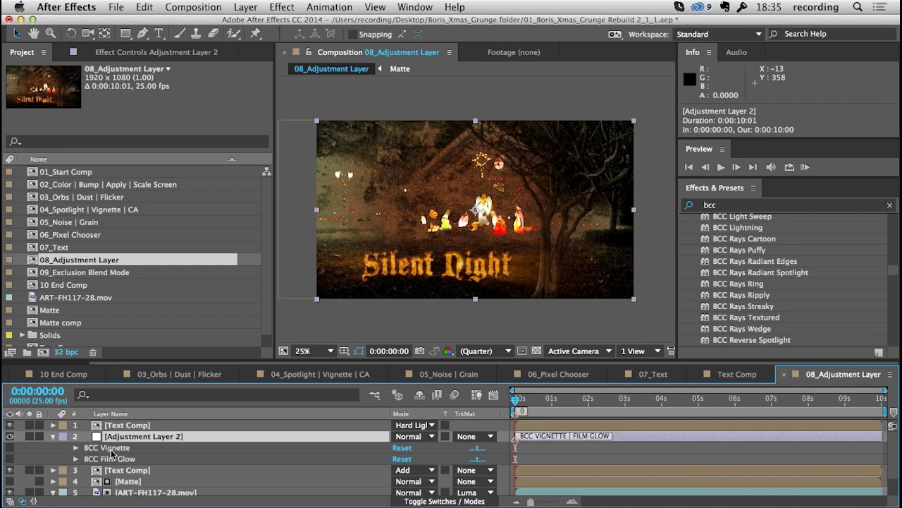
Enable BCC Vignette on Adjustment Layer 2 and move its Center to 1172, 376
left_click(111, 450)
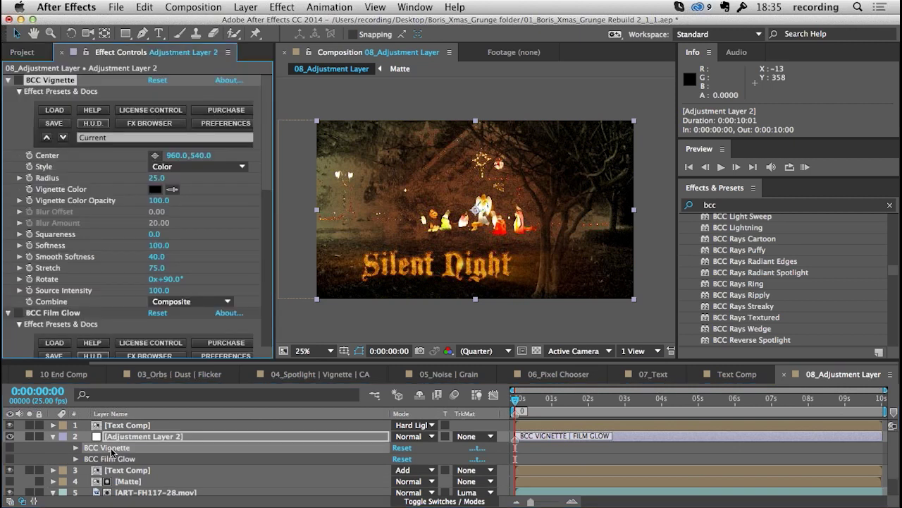
left_click(20, 81)
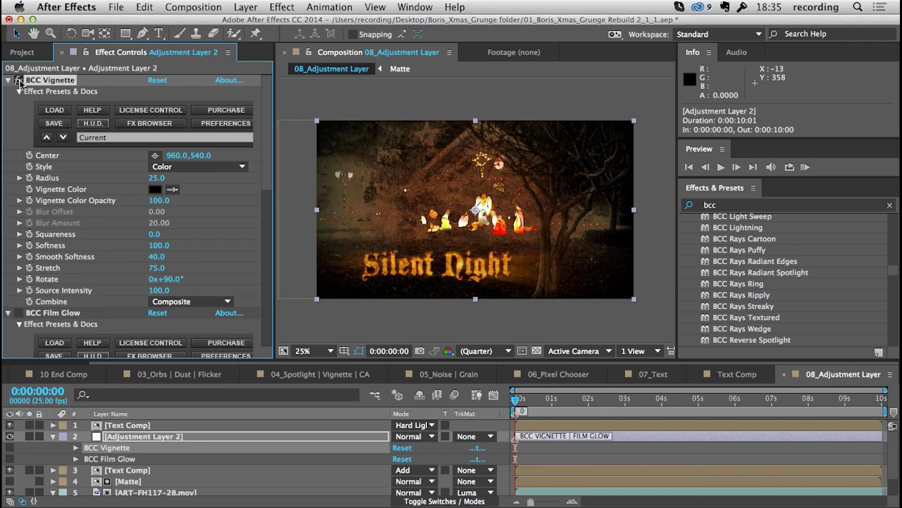
left_click(20, 81)
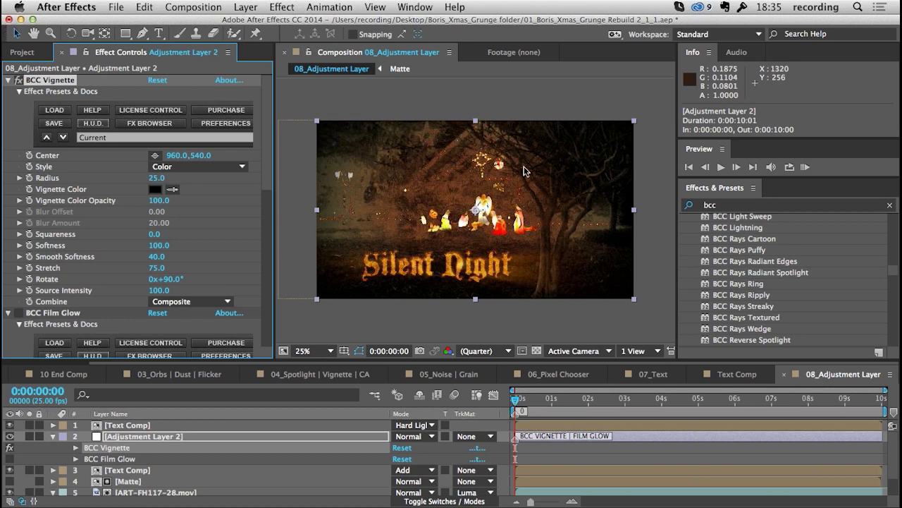
left_click(155, 156)
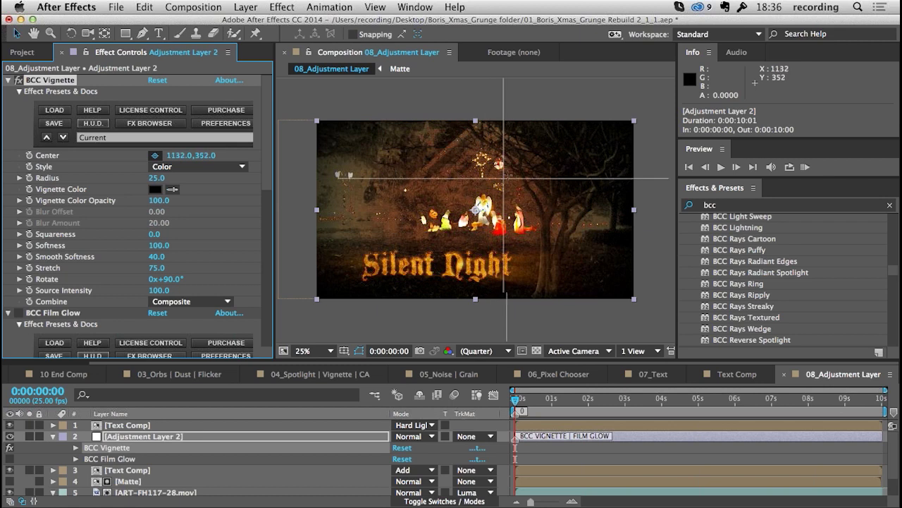
left_click(507, 176)
left_click_drag(507, 176, 512, 182)
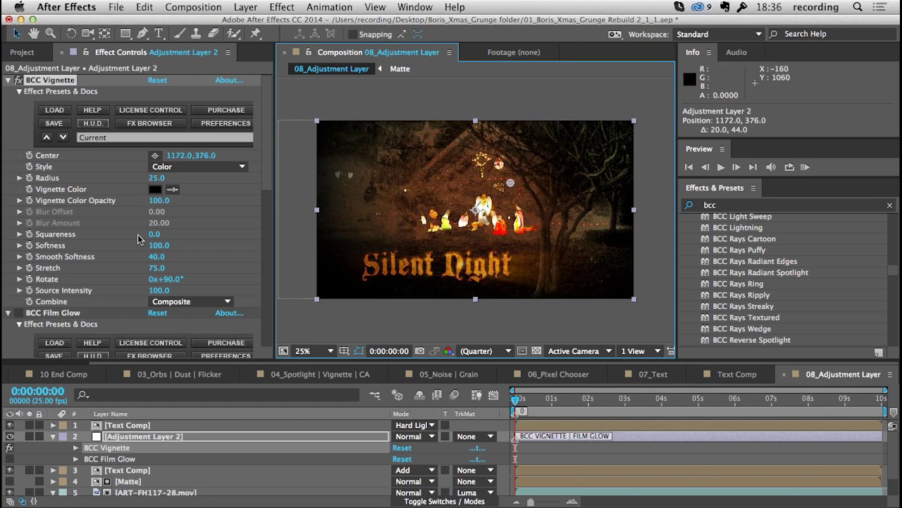
Set the vignette's Softness to 76, its Radius to 24 and its Combine mode to Mult
left_click_drag(153, 244, 139, 245)
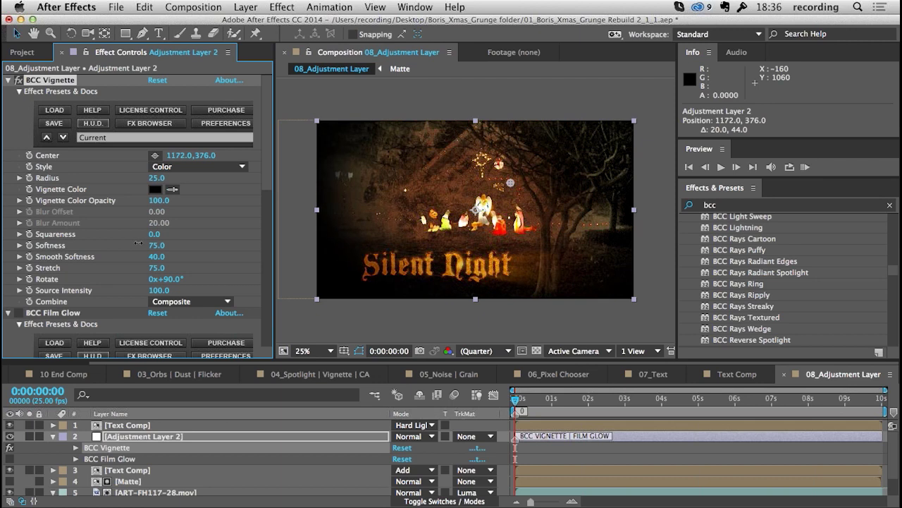
left_click_drag(164, 179, 152, 178)
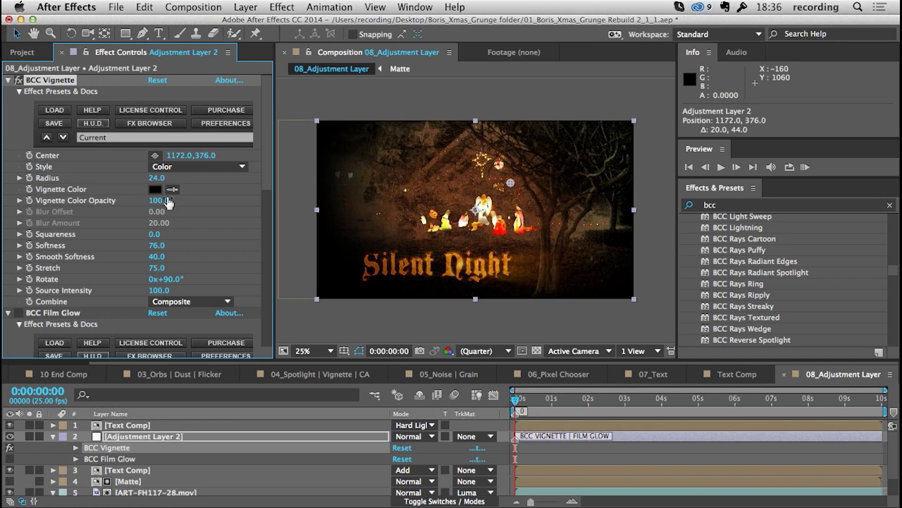
left_click(191, 301)
left_click(196, 327)
left_click(199, 302)
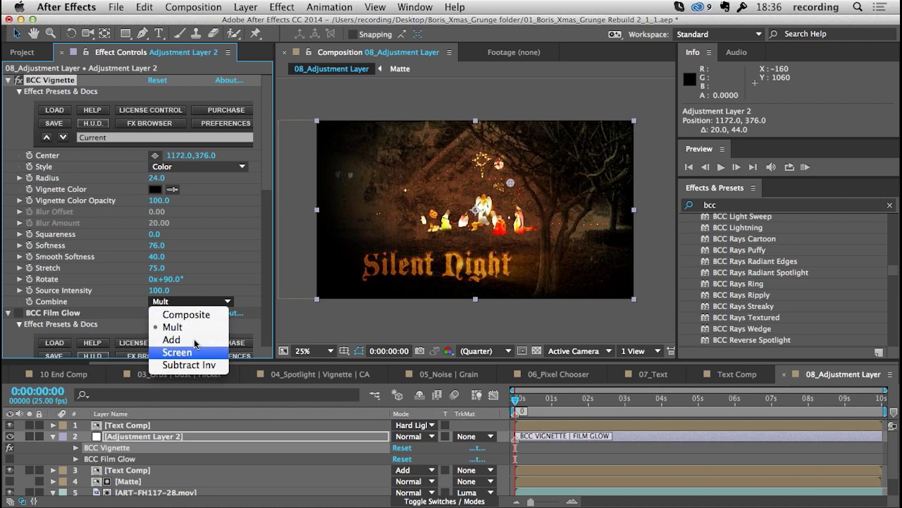
left_click(218, 239)
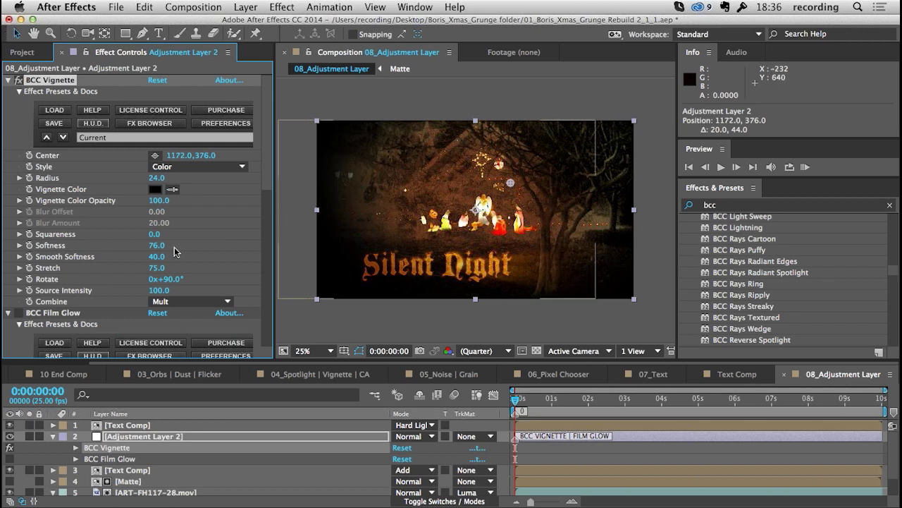
Enable BCC Film Glow on Adjustment Layer 2 and open its presets in the FX Browser
left_click(9, 80)
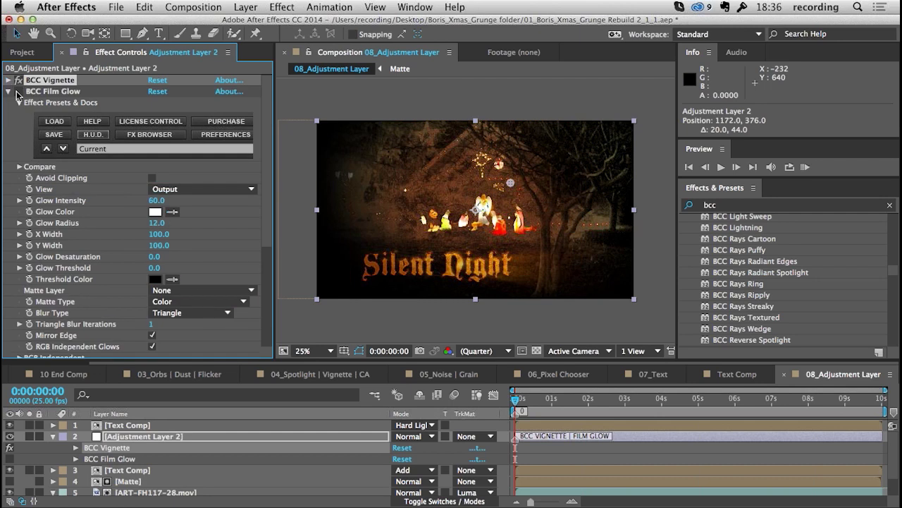
left_click(19, 91)
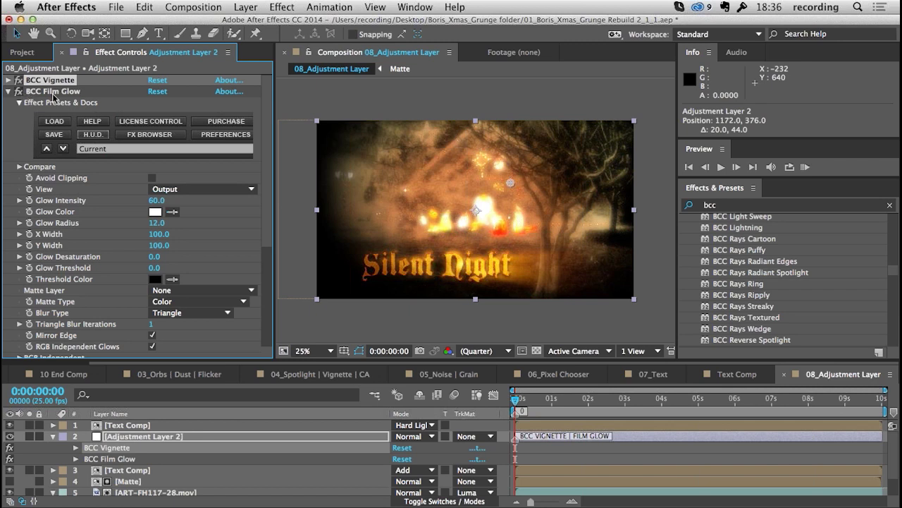
left_click(151, 135)
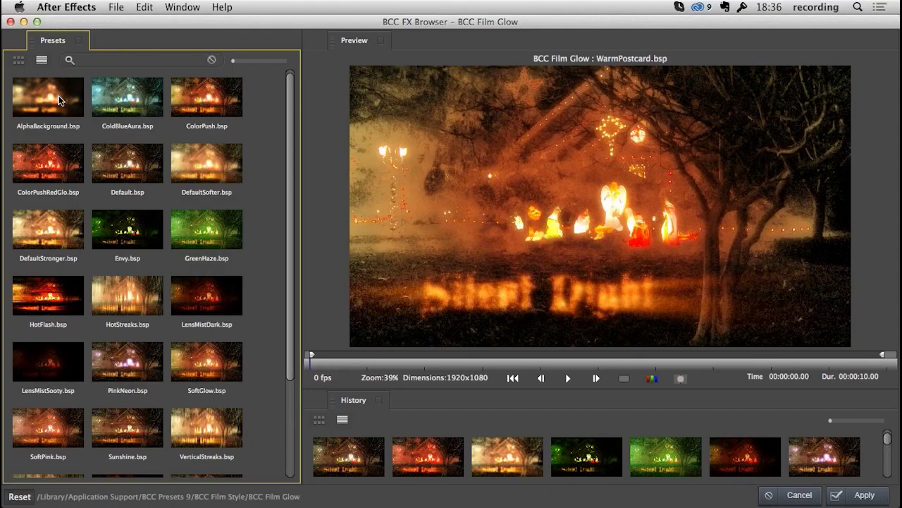
Preview the AlphaBackground, ColdBlueAura, ColorPush, DefaultSofter, Default, ColorPushRedGlo, GreenHaze and Envy presets of BCC Film Glow
left_click(58, 95)
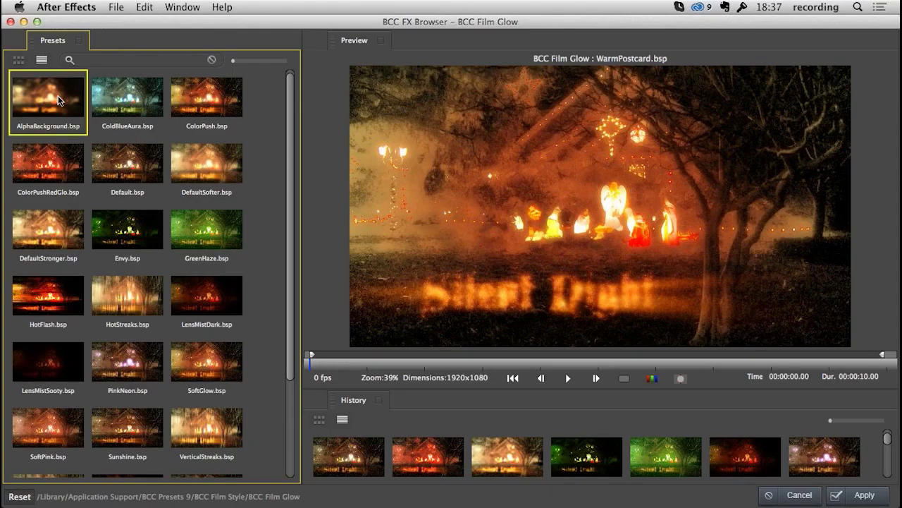
left_click(113, 60)
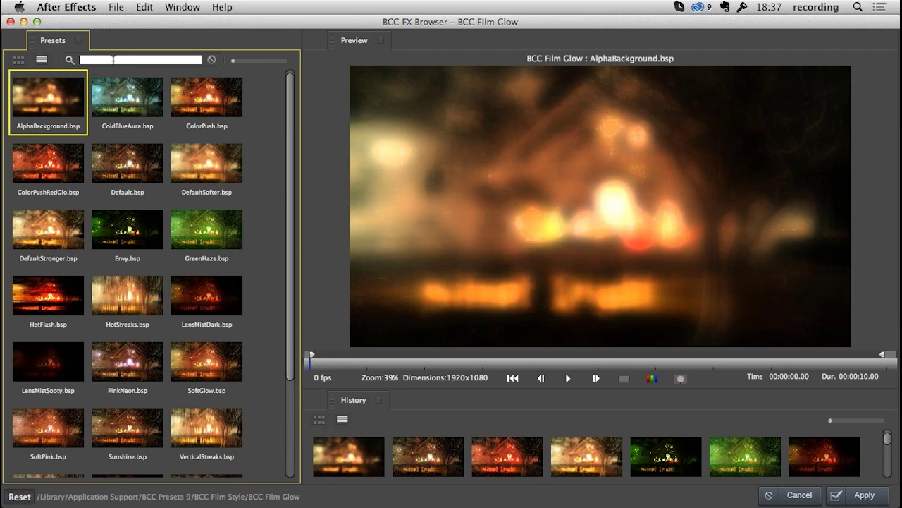
left_click(115, 106)
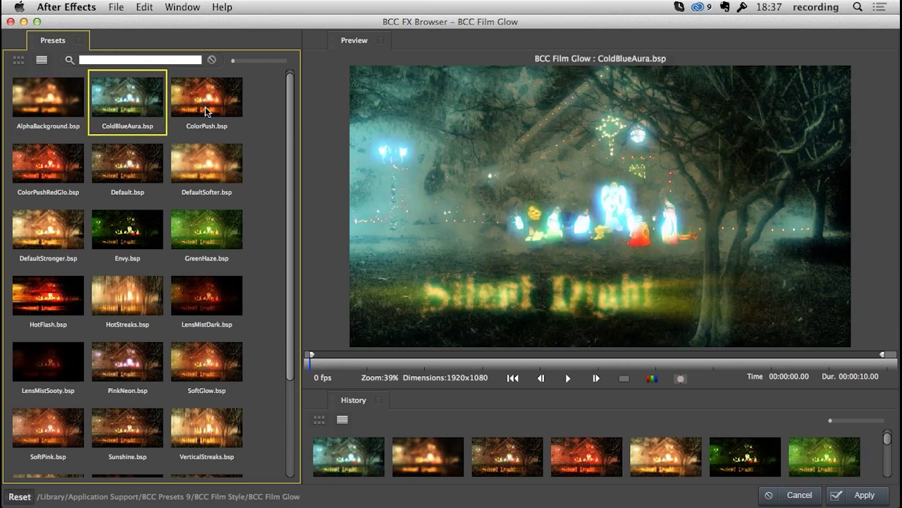
left_click(205, 107)
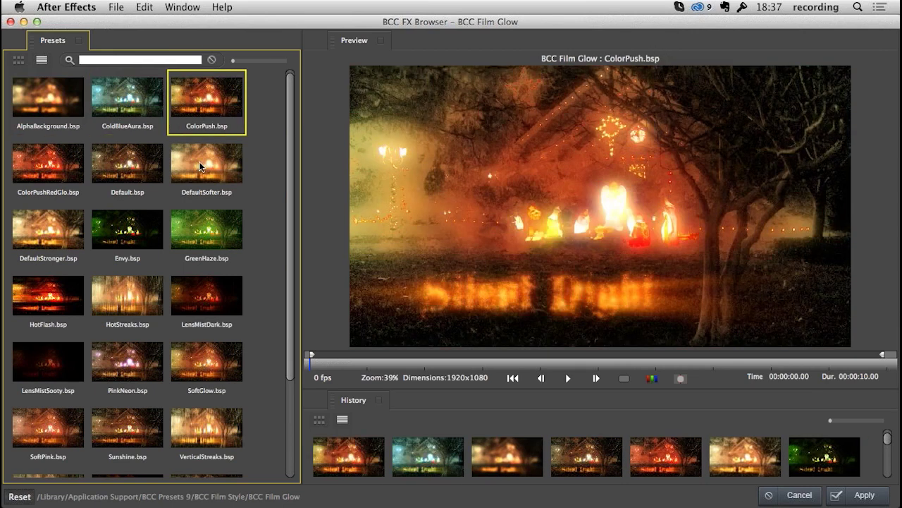
left_click(200, 166)
left_click(138, 173)
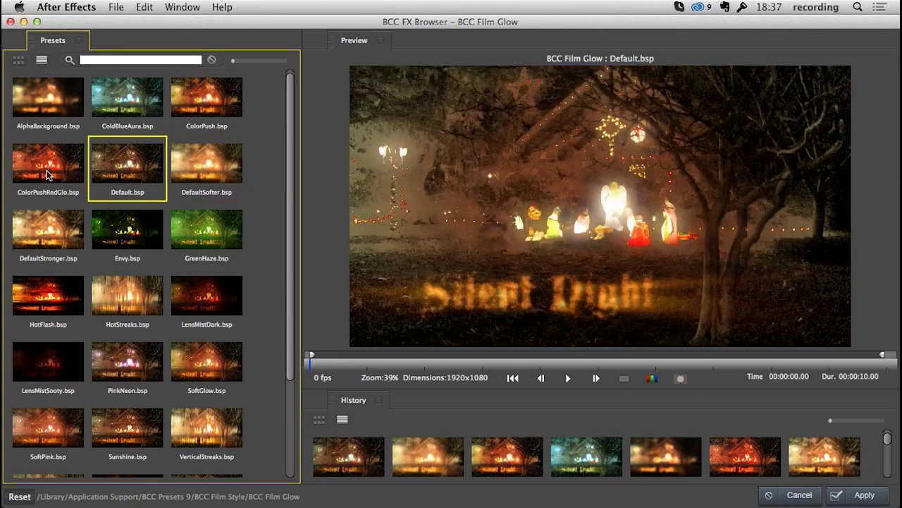
left_click(47, 170)
left_click(191, 228)
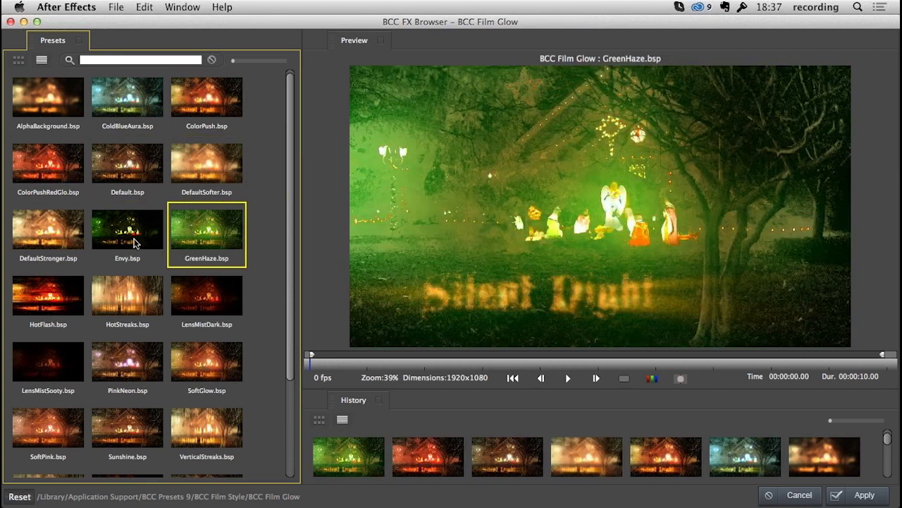
left_click(136, 244)
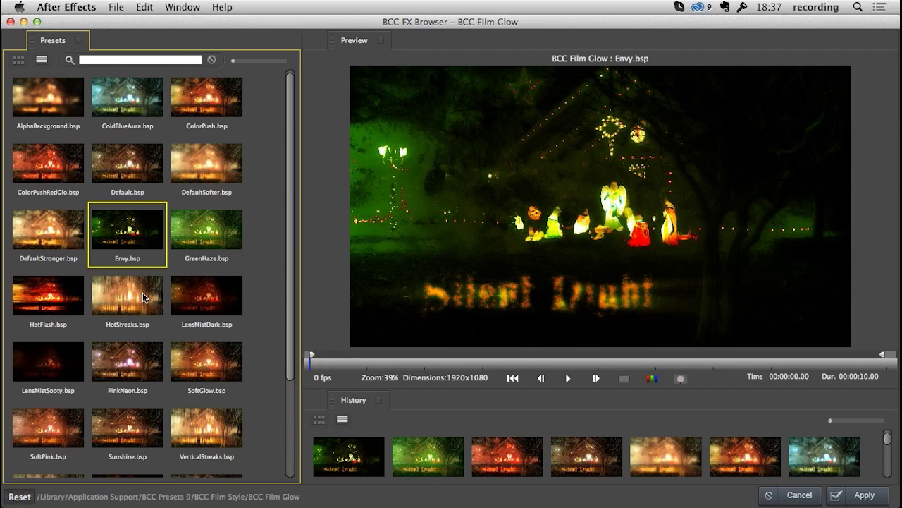
Preview the HotStreaks, LensMistDark, SoftGlow, Sunshine and VerticalStreaks presets, and apply WarmLightMist to BCC Film Glow
left_click(143, 292)
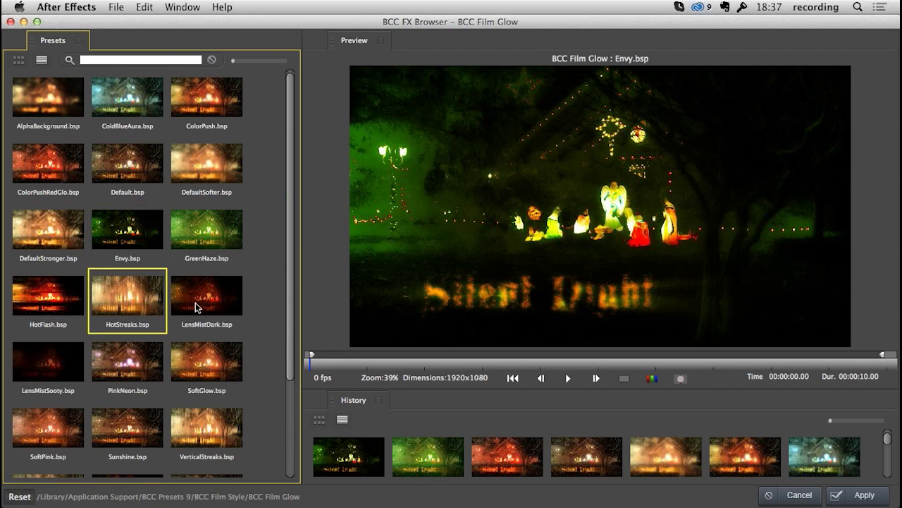
scroll(201, 226, "down", 2)
left_click(203, 226)
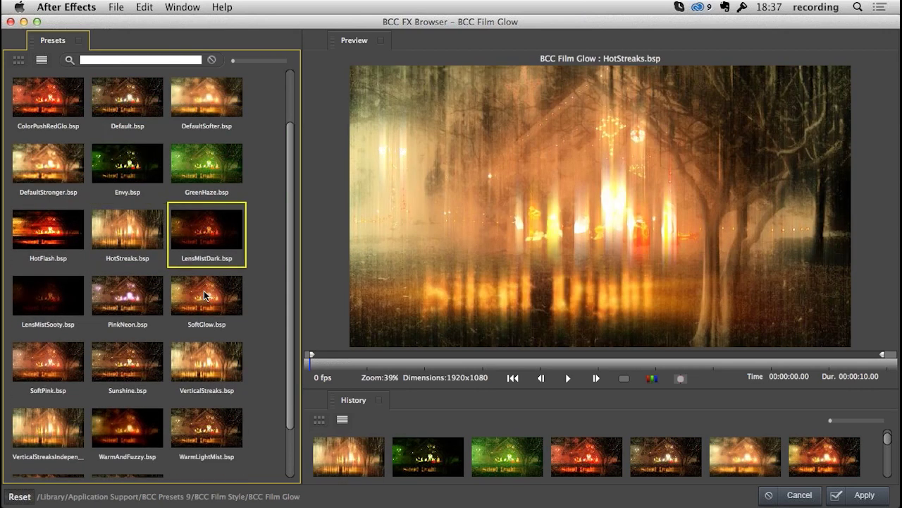
left_click(204, 290)
left_click(128, 363)
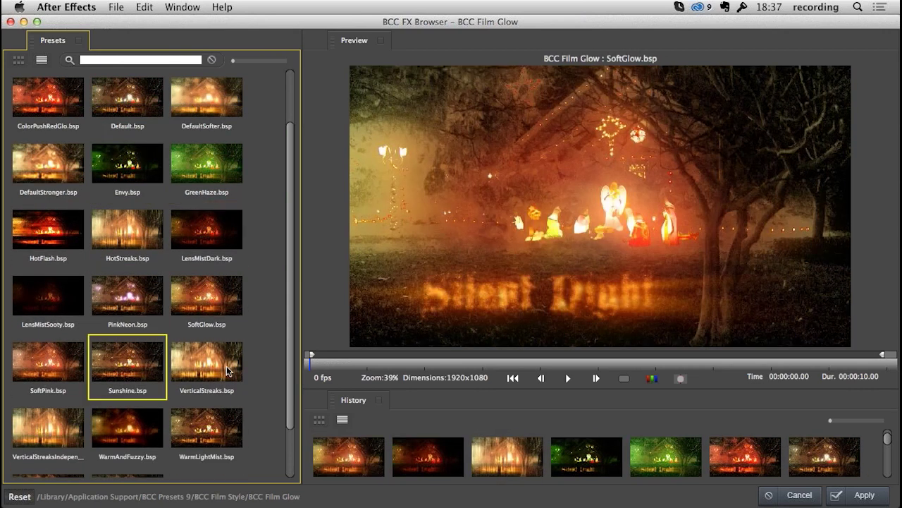
left_click(207, 363)
scroll(206, 422, "down", 2)
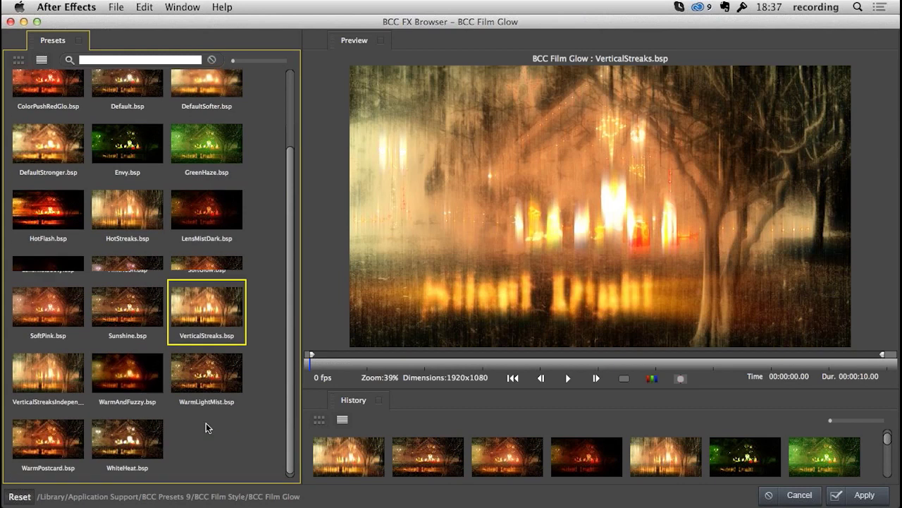
left_click(212, 380)
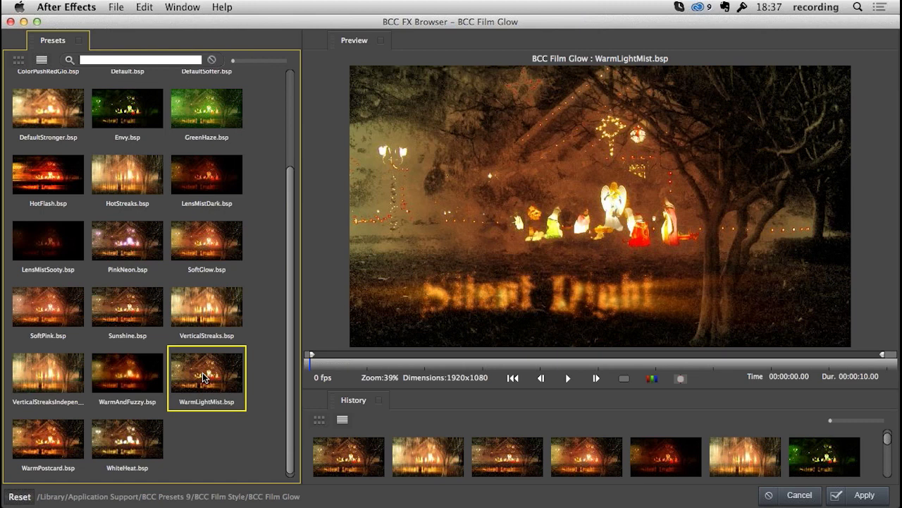
left_click(862, 496)
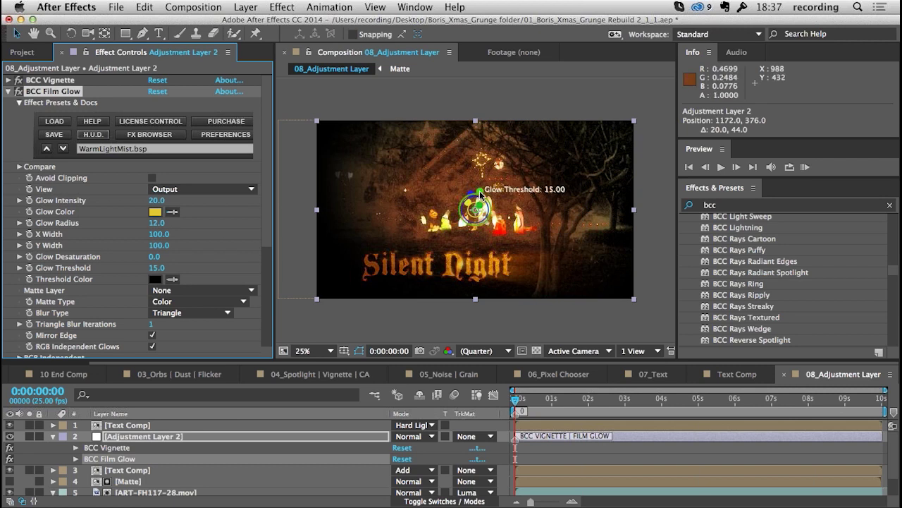
Adjust Film Glow with its on-screen controls to about Intensity 29.6, Radius 15.4 and Threshold 32, and fit the composition in the viewer
scroll(480, 191, "up", 2)
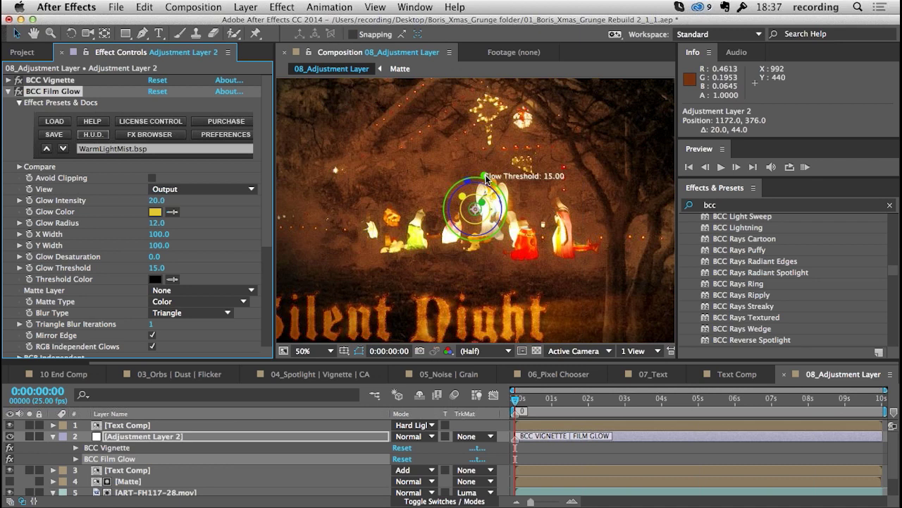
left_click_drag(485, 180, 462, 200)
left_click_drag(461, 169, 465, 177)
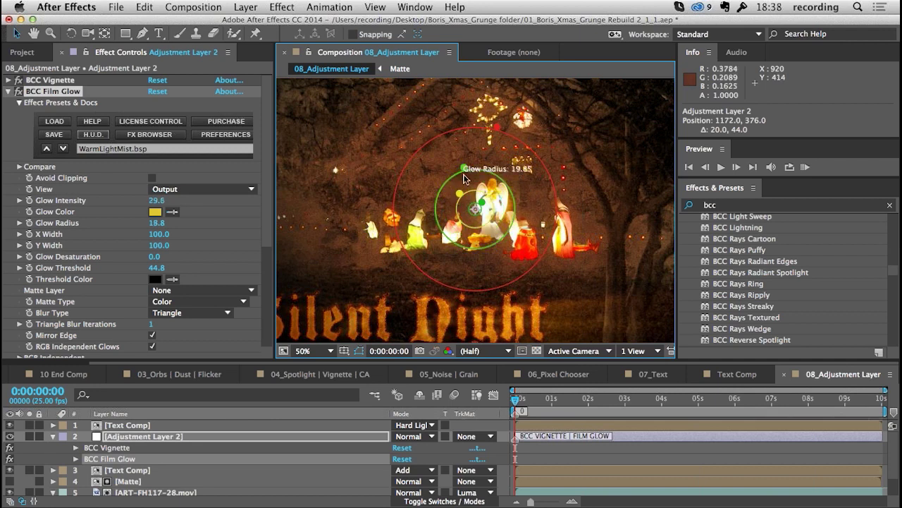
left_click_drag(497, 128, 496, 159)
left_click(304, 351)
left_click(337, 310)
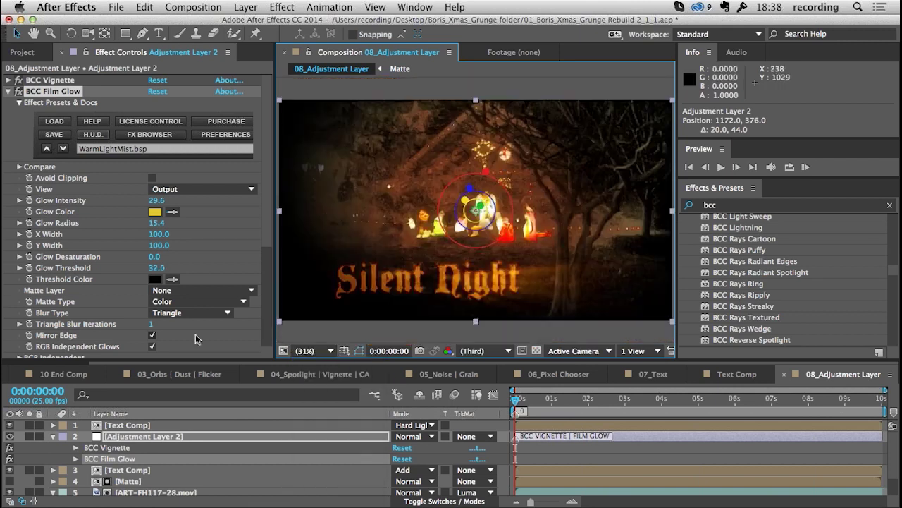
left_click(198, 338)
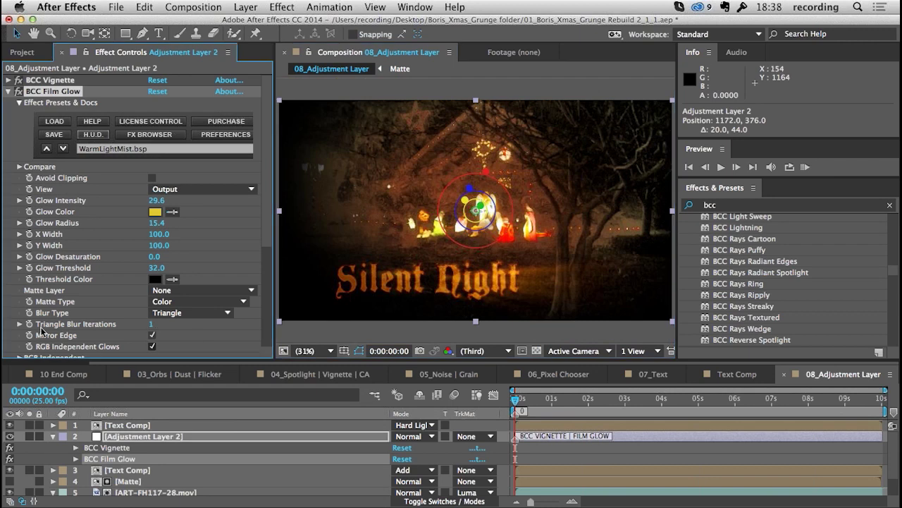
left_click(24, 133)
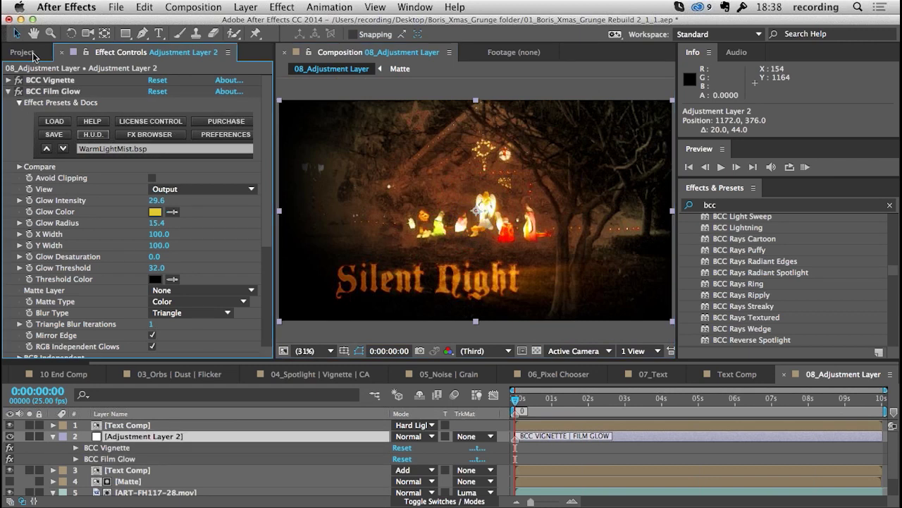
Open the 09_Exclusion Blend Mode composition and set the matted ART-FH117-28.mov layer's blending mode to Exclusion
left_click(29, 55)
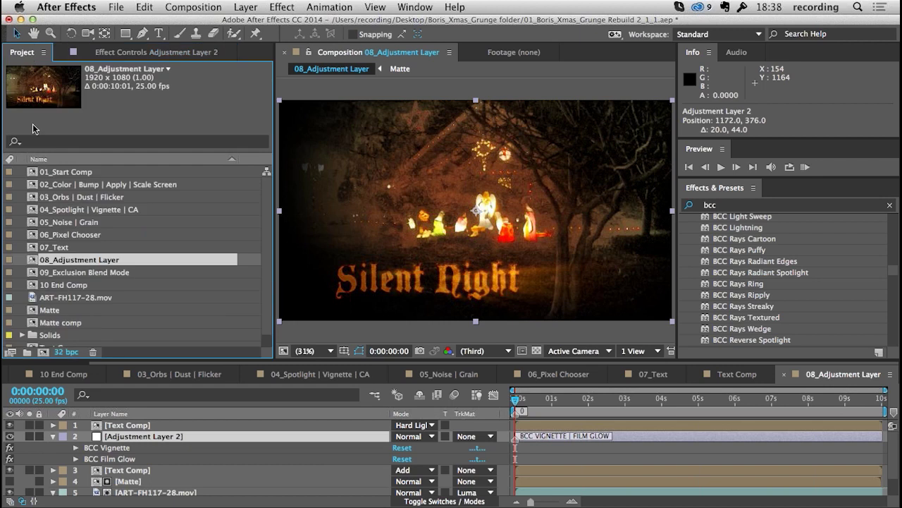
double_click(83, 273)
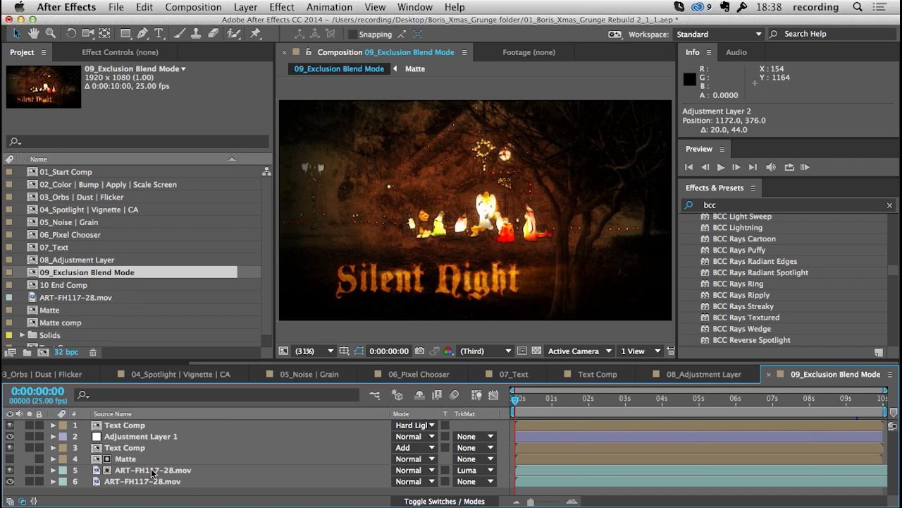
left_click(415, 474)
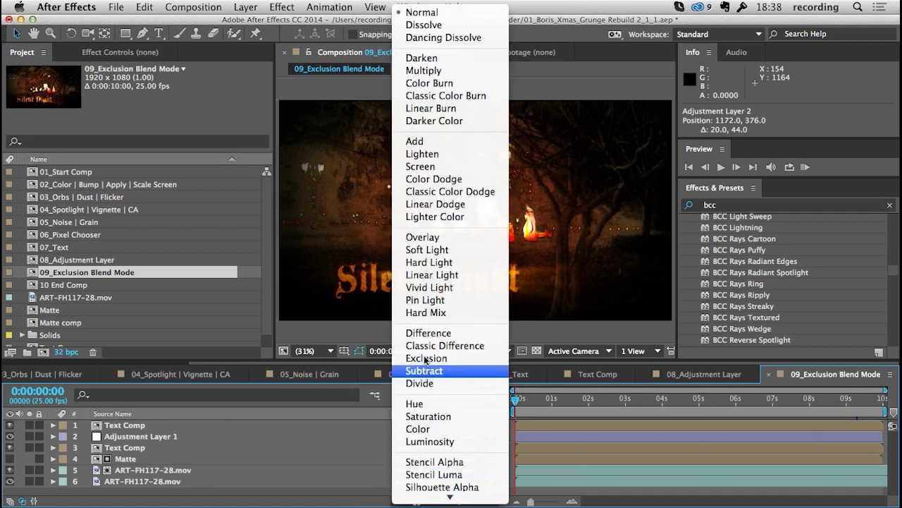
left_click(425, 359)
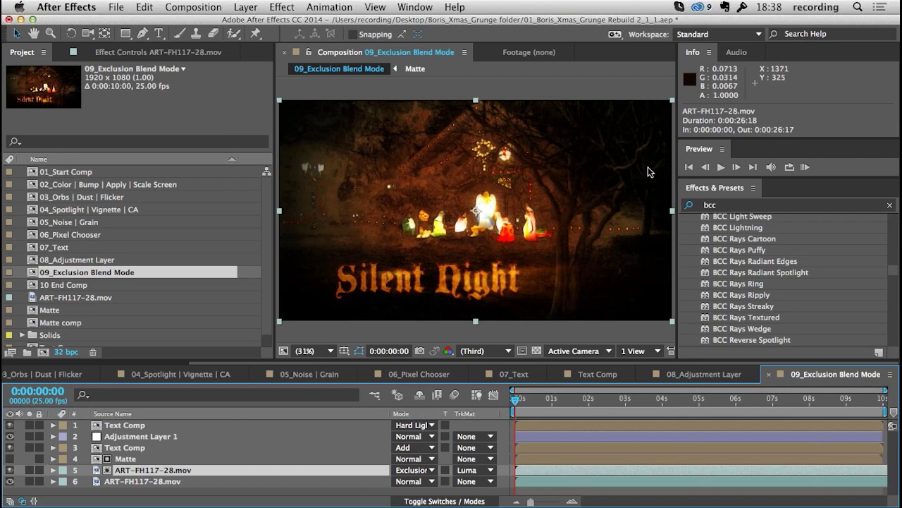
Try the Difference and Lighten blending modes on the matted ART-FH117-28.mov layer
left_click(414, 470)
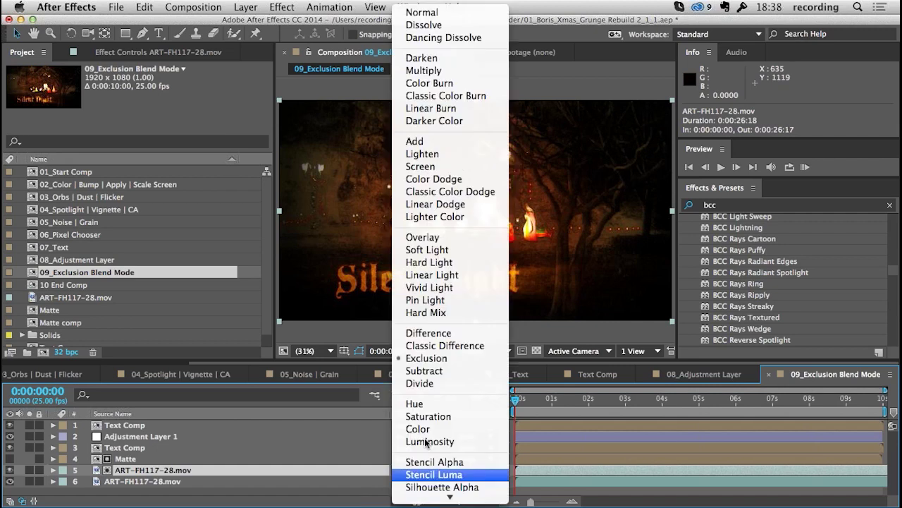
left_click(430, 334)
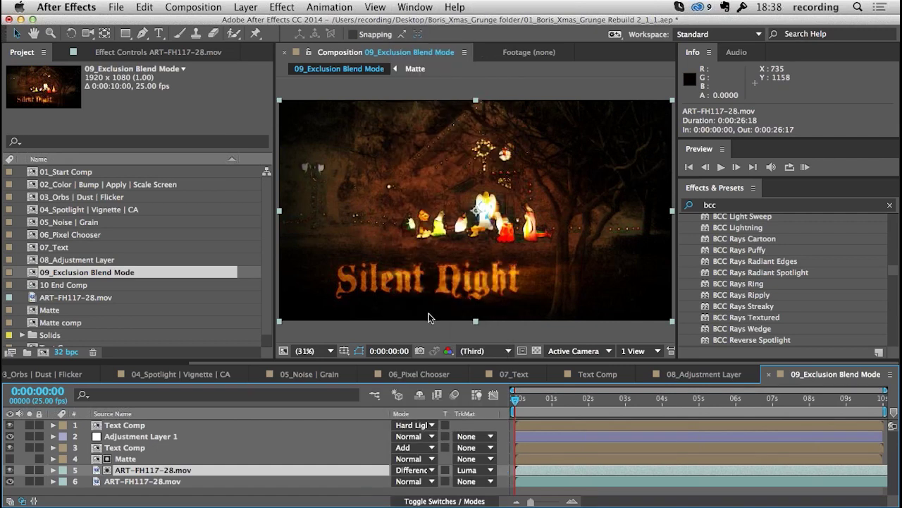
left_click(413, 469)
left_click(423, 153)
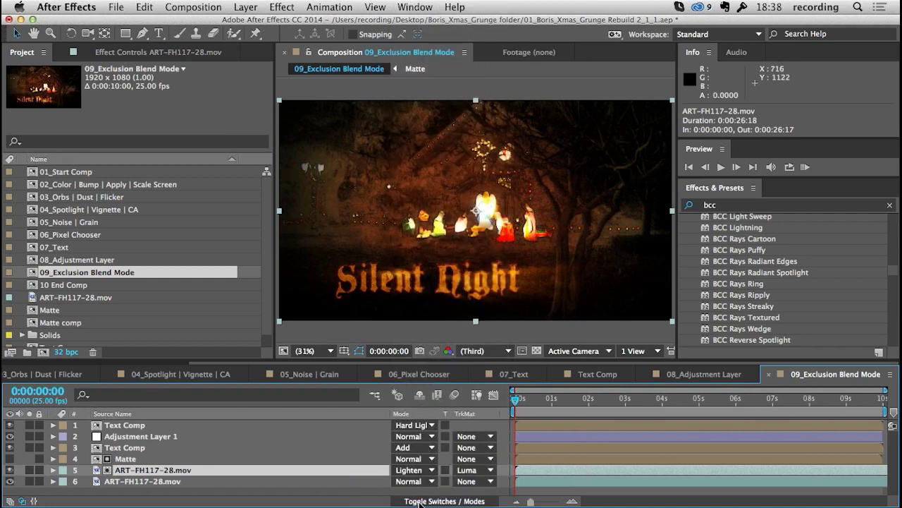
left_click(413, 470)
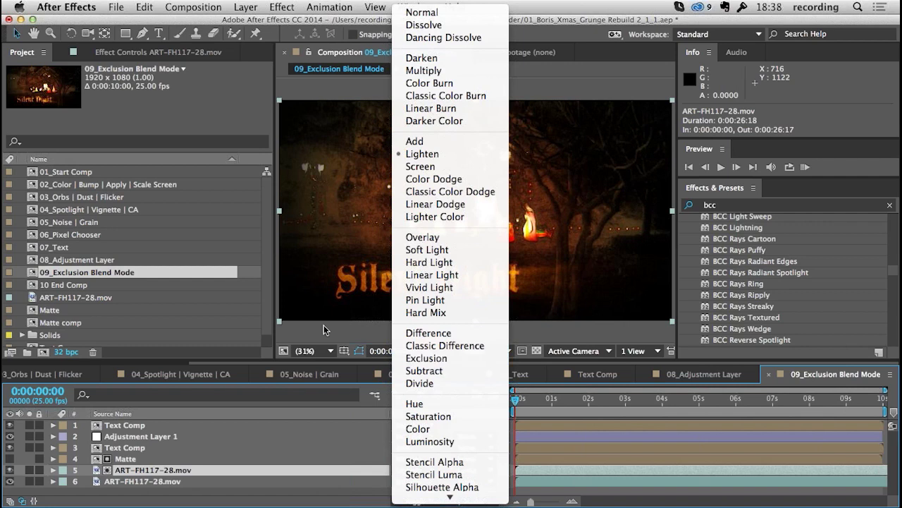
key("Escape")
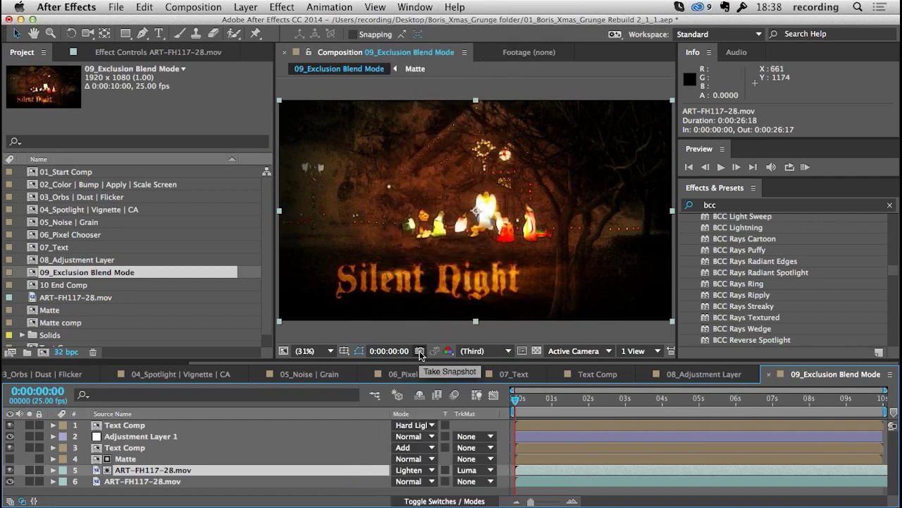
Take a snapshot of the Lighten look, switch the matted footage layer to Exclusion, and take a snapshot of that look
left_click(421, 352)
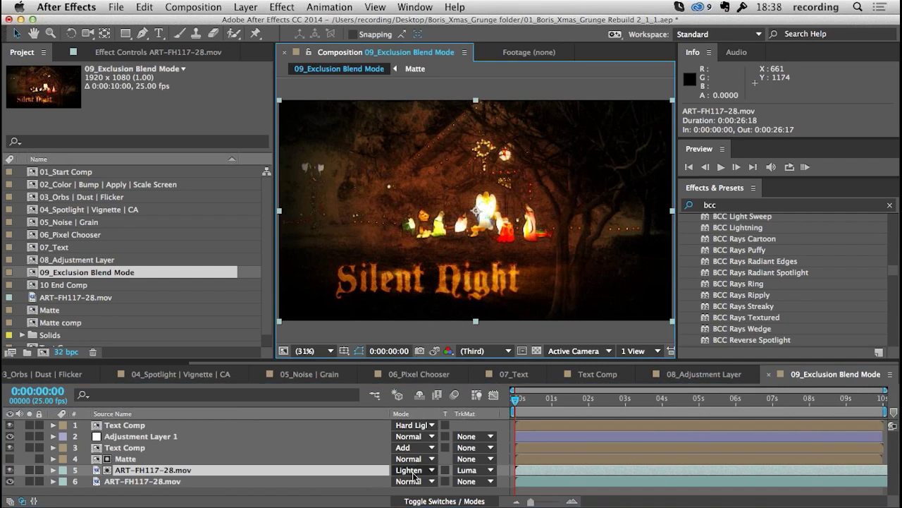
left_click(414, 470)
left_click(429, 361)
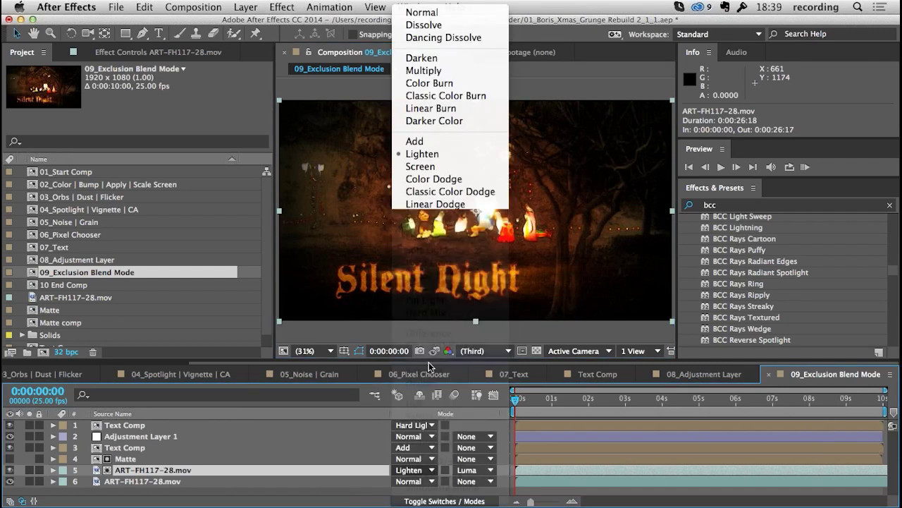
left_click(420, 351)
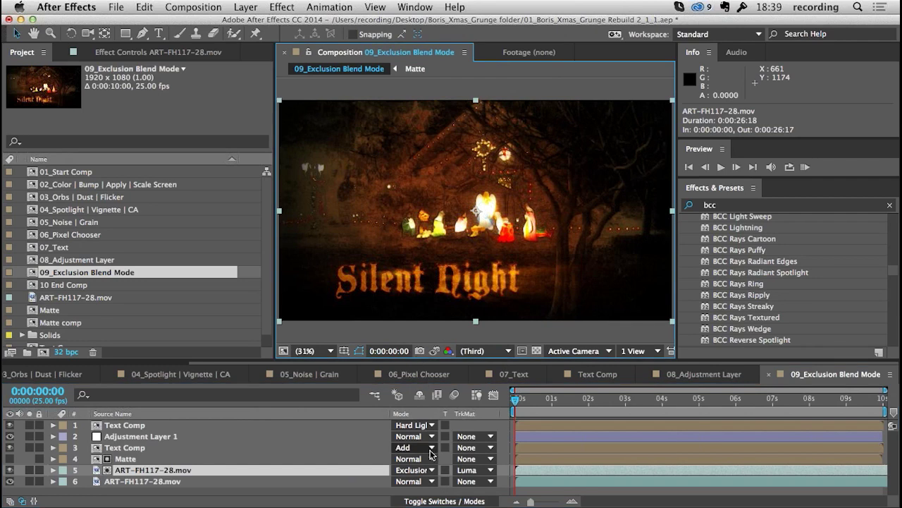
Set the matted footage layer's blending mode to Lighten and compare the composition with the stored Exclusion snapshot
left_click(423, 471)
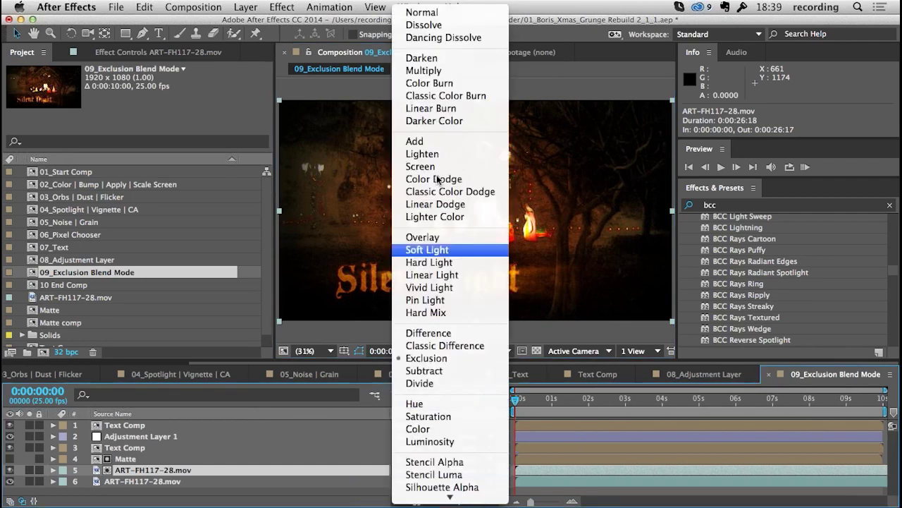
left_click(421, 154)
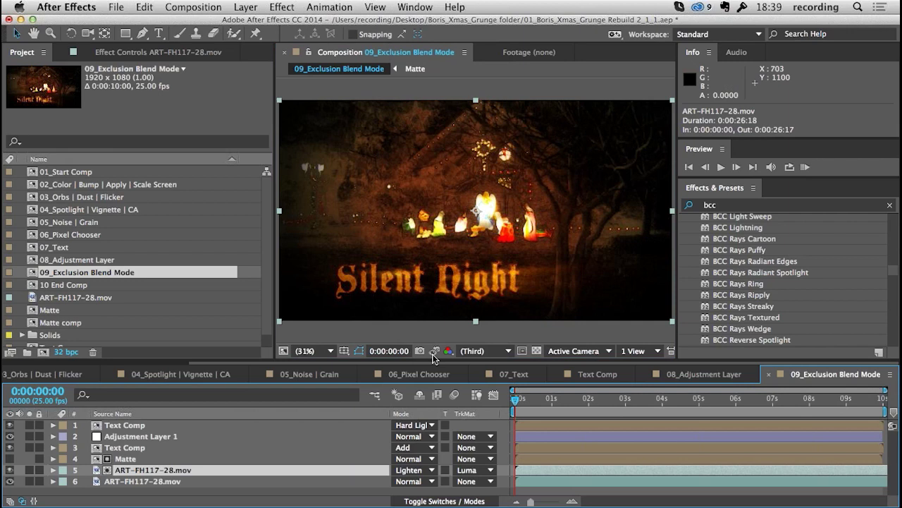
left_click(434, 351)
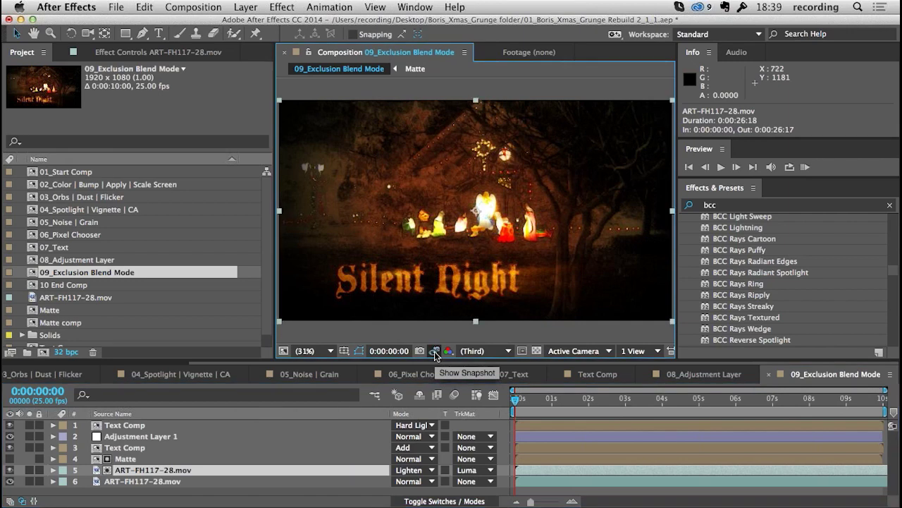
left_click(435, 351)
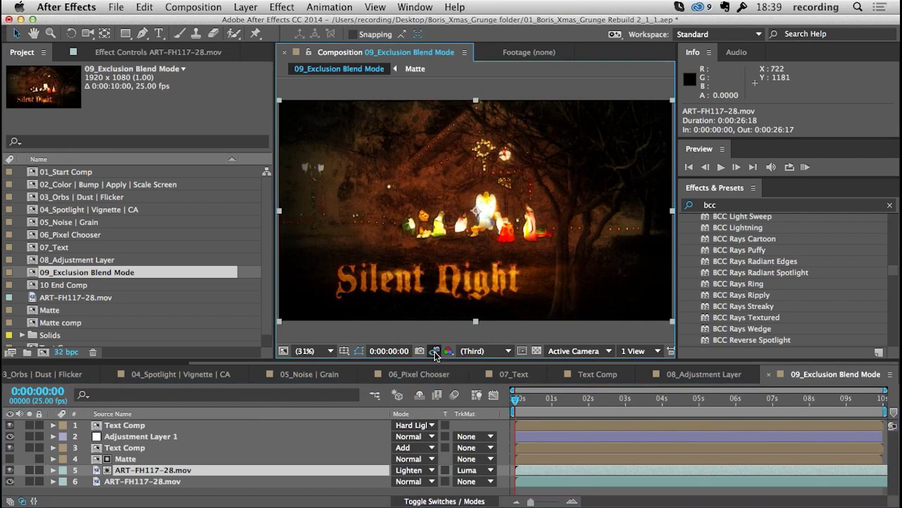
left_click(435, 351)
Open the 10 End Comp composition, play a RAM preview of the finished animation, and stop playback
double_click(72, 285)
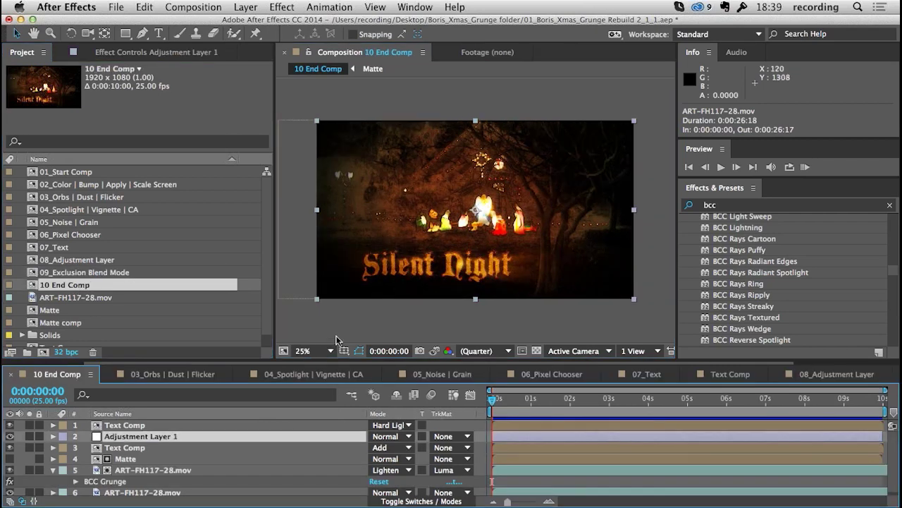
key("KP_0")
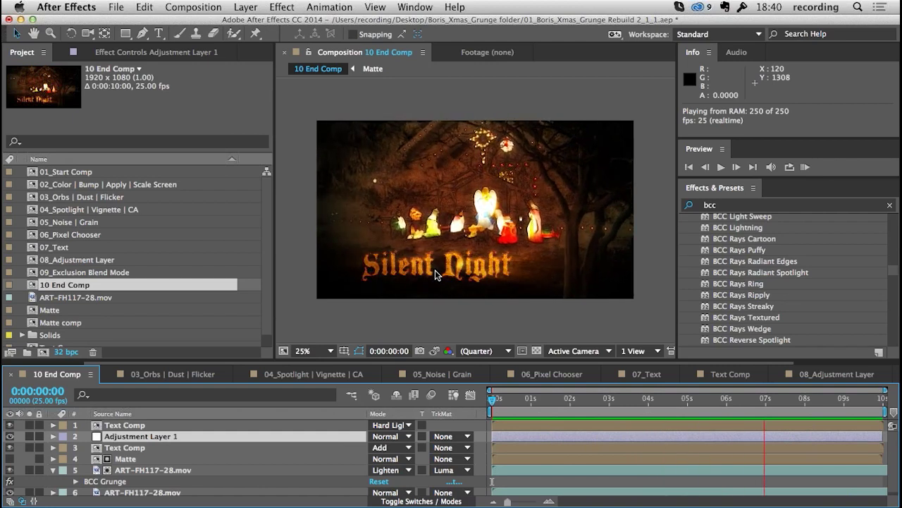
key("space")
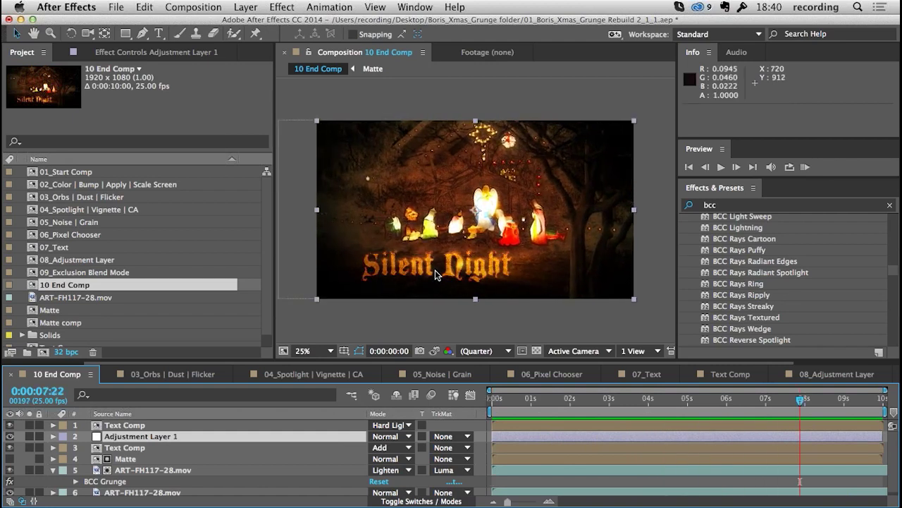